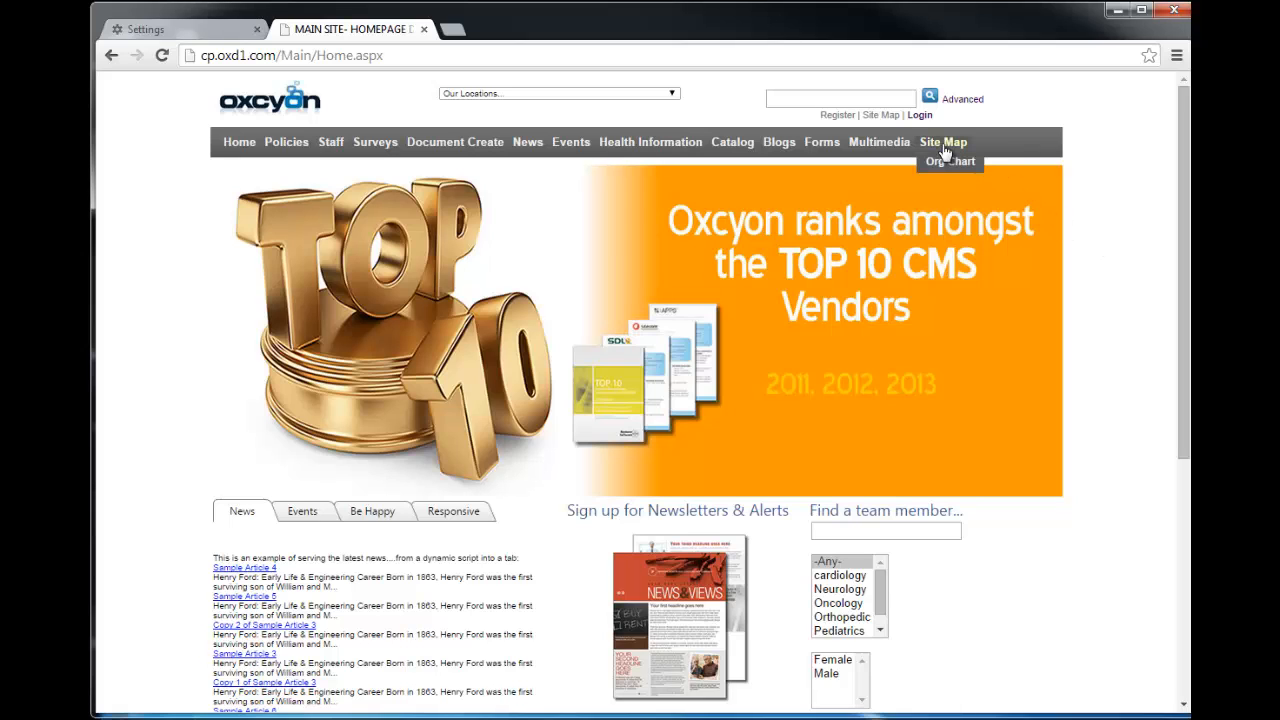
Browse the submenus of the site's main navigation and open the Contact Form page from Forms
mouse_move(813, 151)
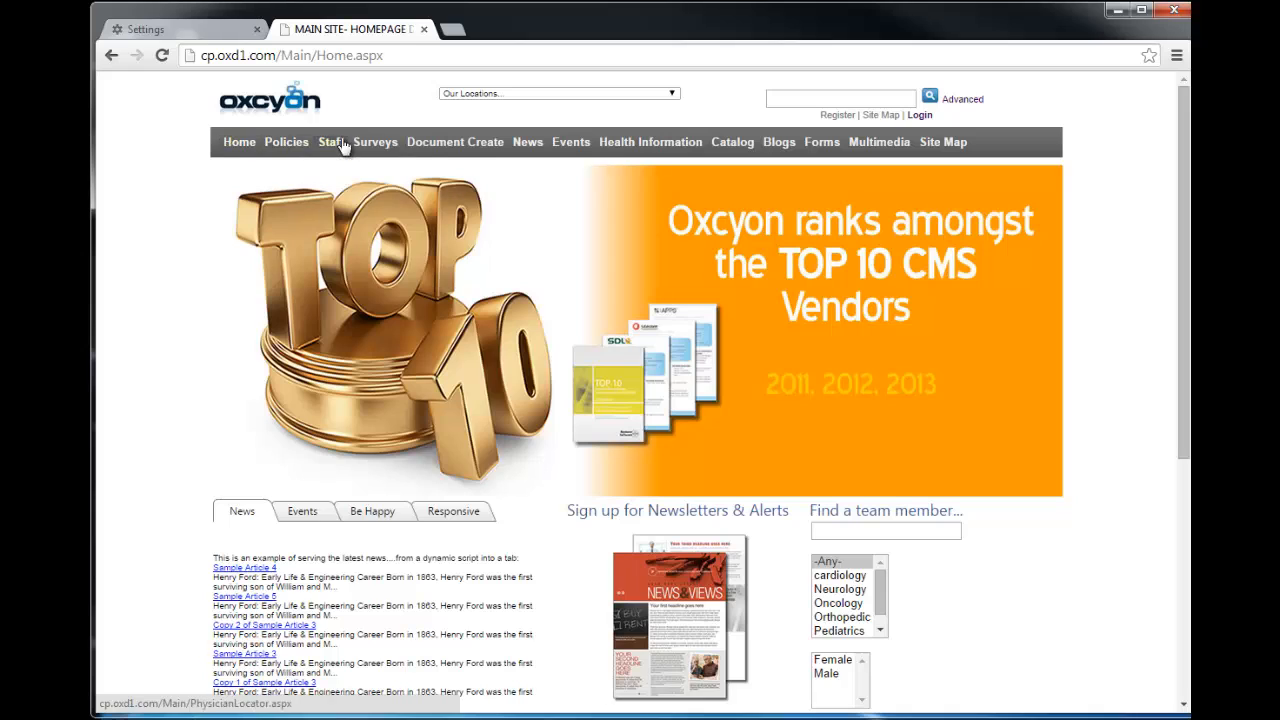
mouse_move(424, 152)
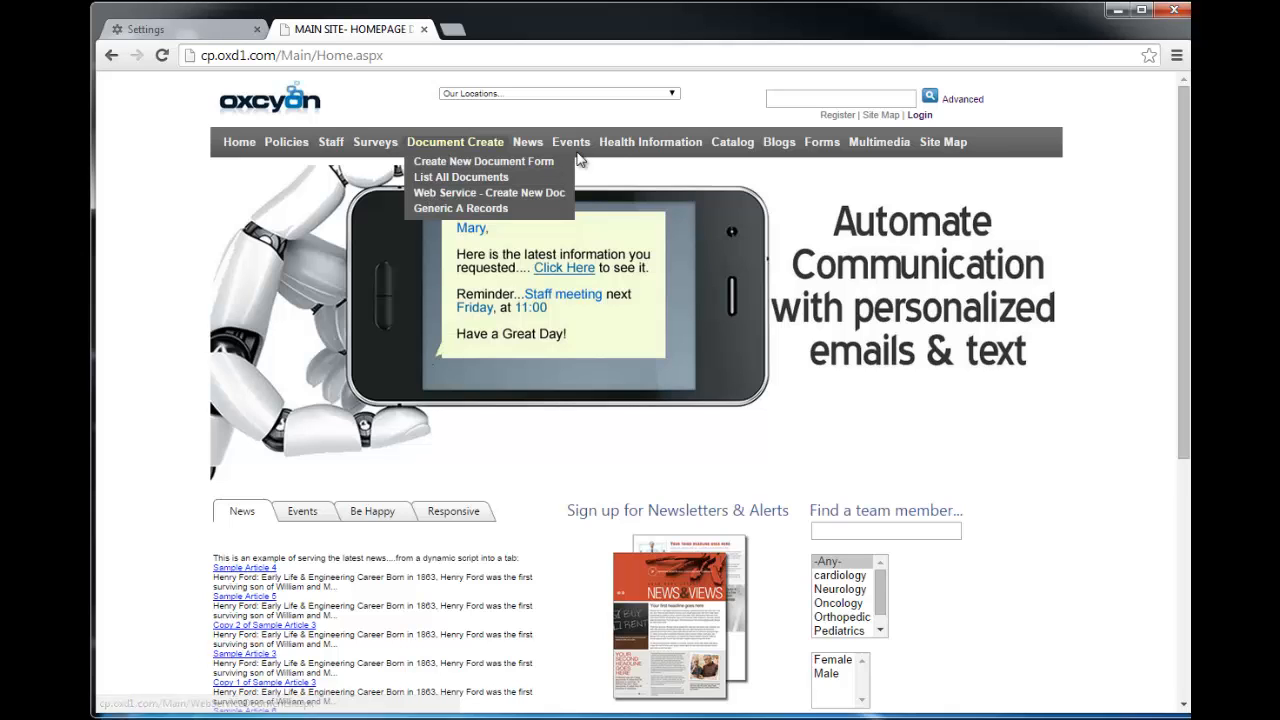
mouse_move(905, 150)
mouse_move(896, 198)
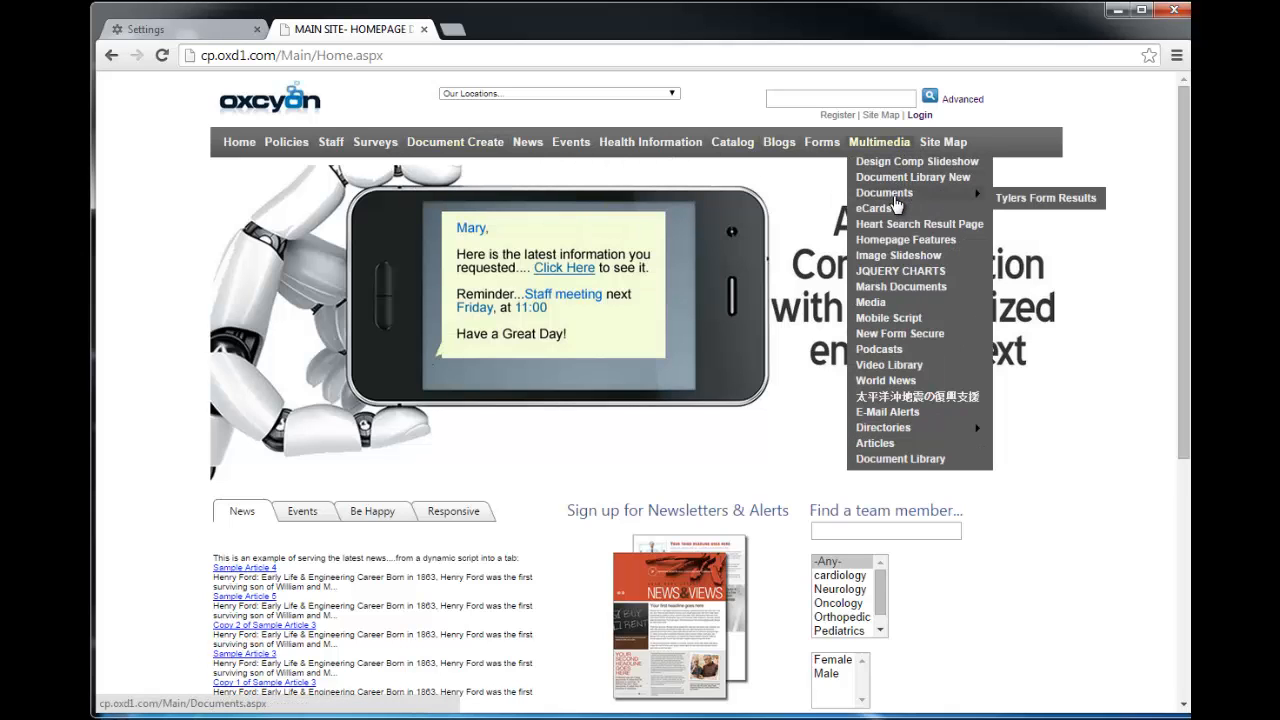
mouse_move(890, 428)
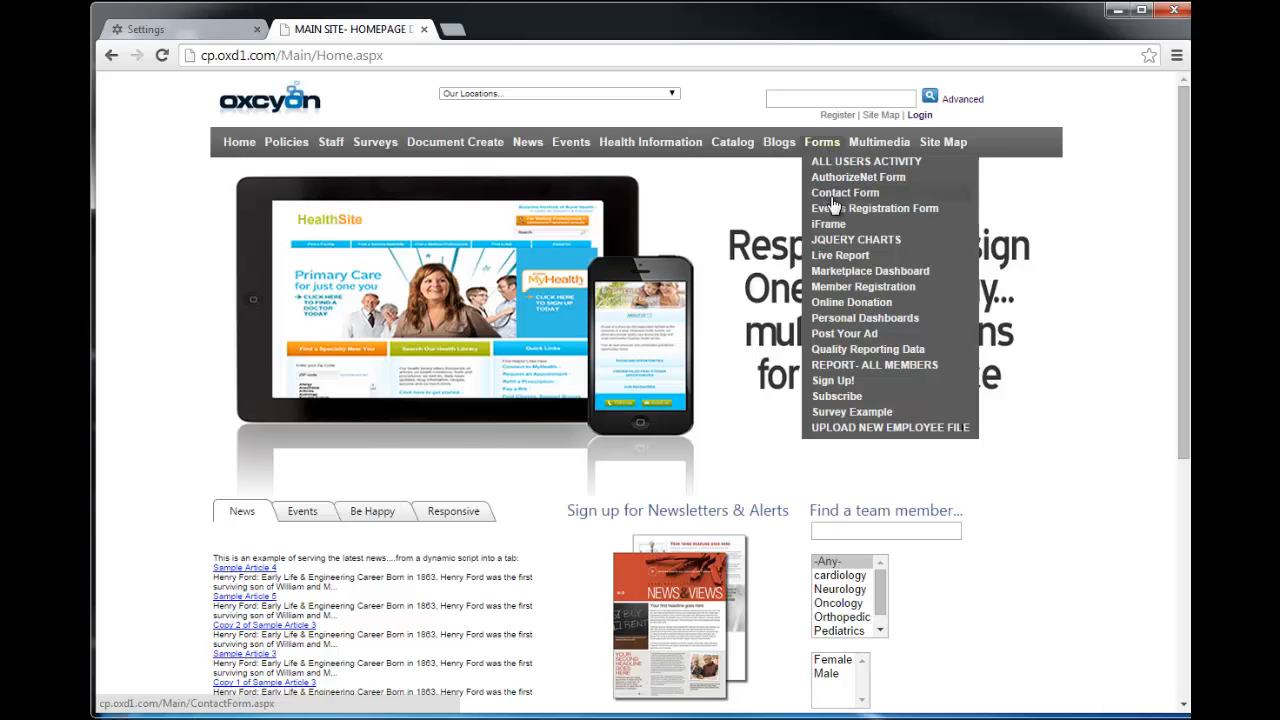
left_click(831, 196)
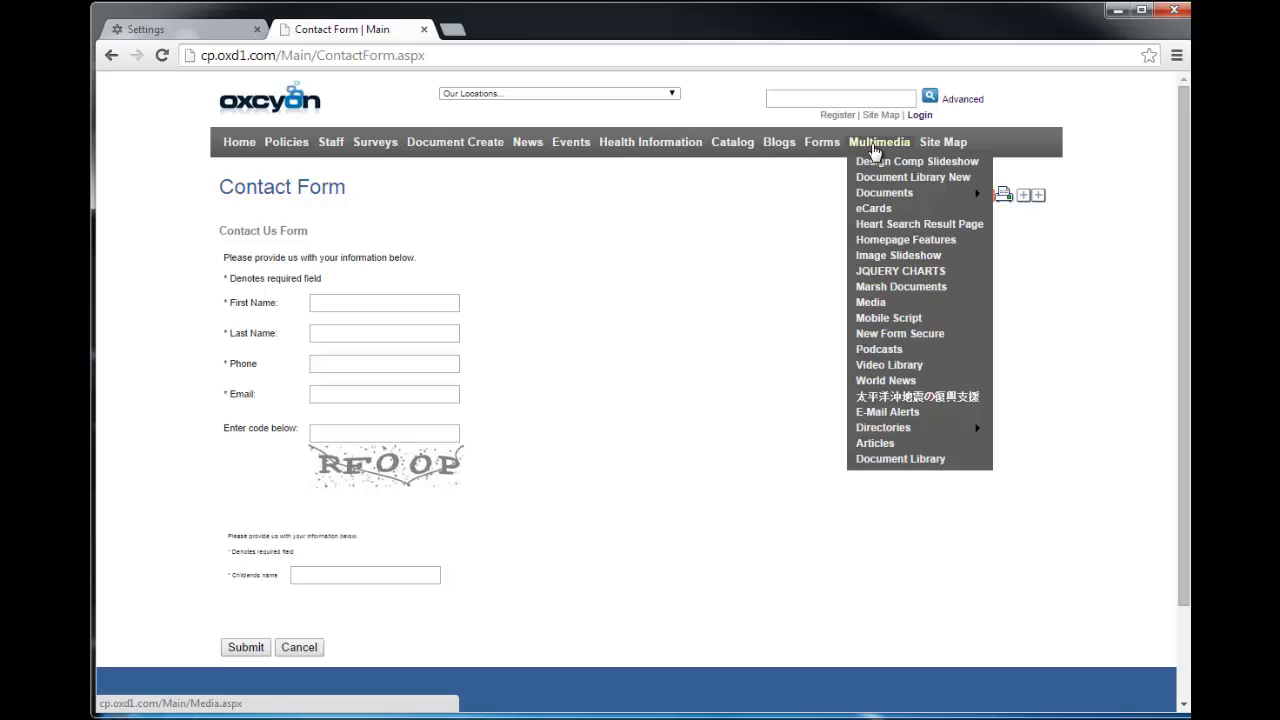
View the Sample Issue on the Articles page under Multimedia and return to the home page
left_click(886, 451)
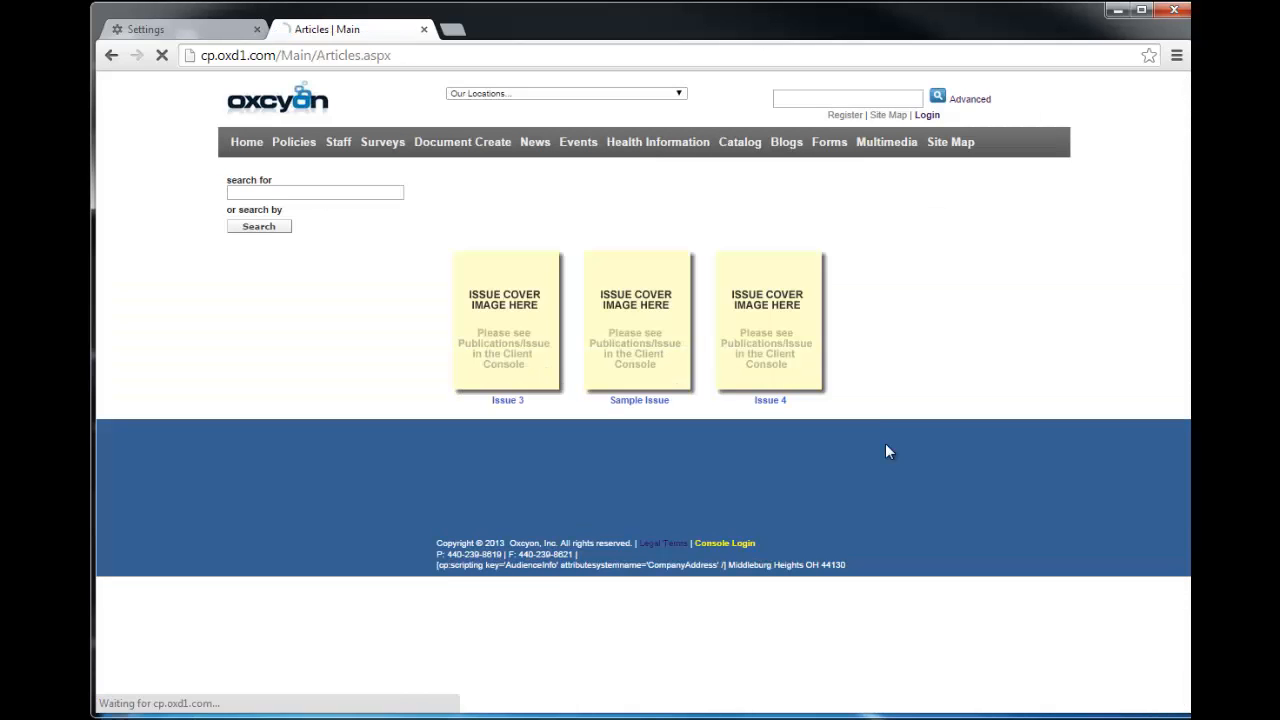
left_click(644, 353)
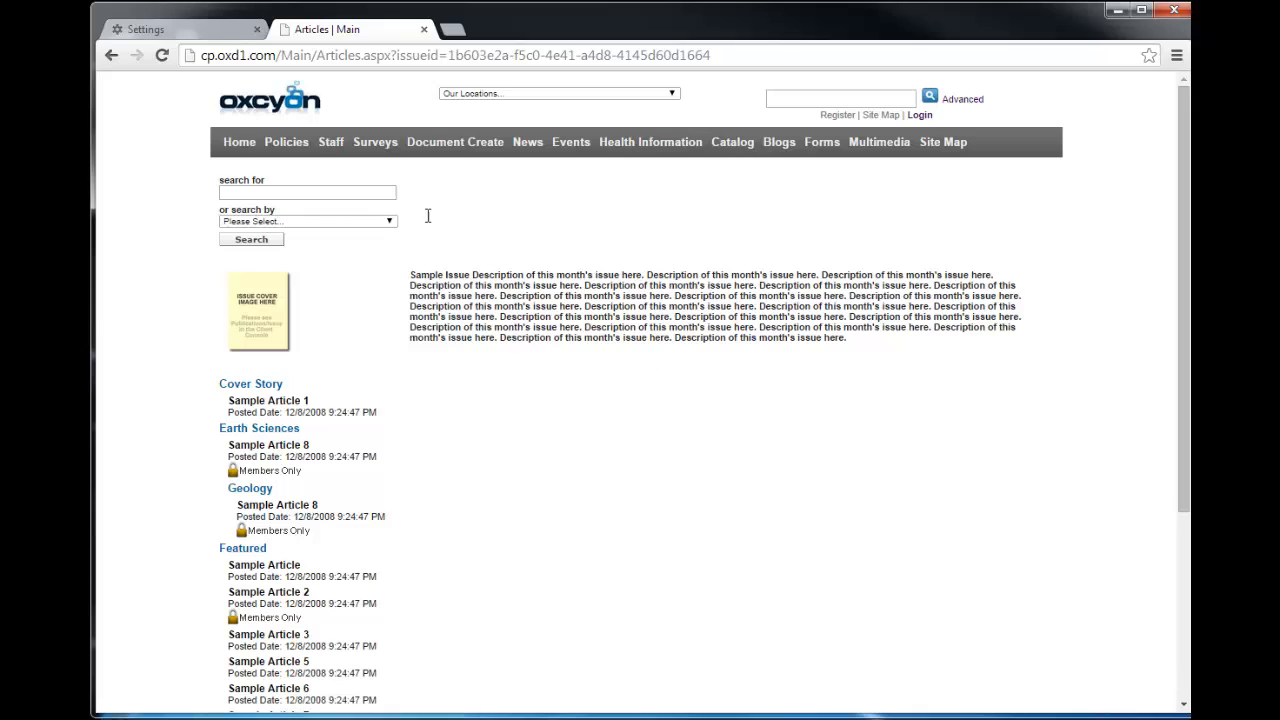
left_click(239, 142)
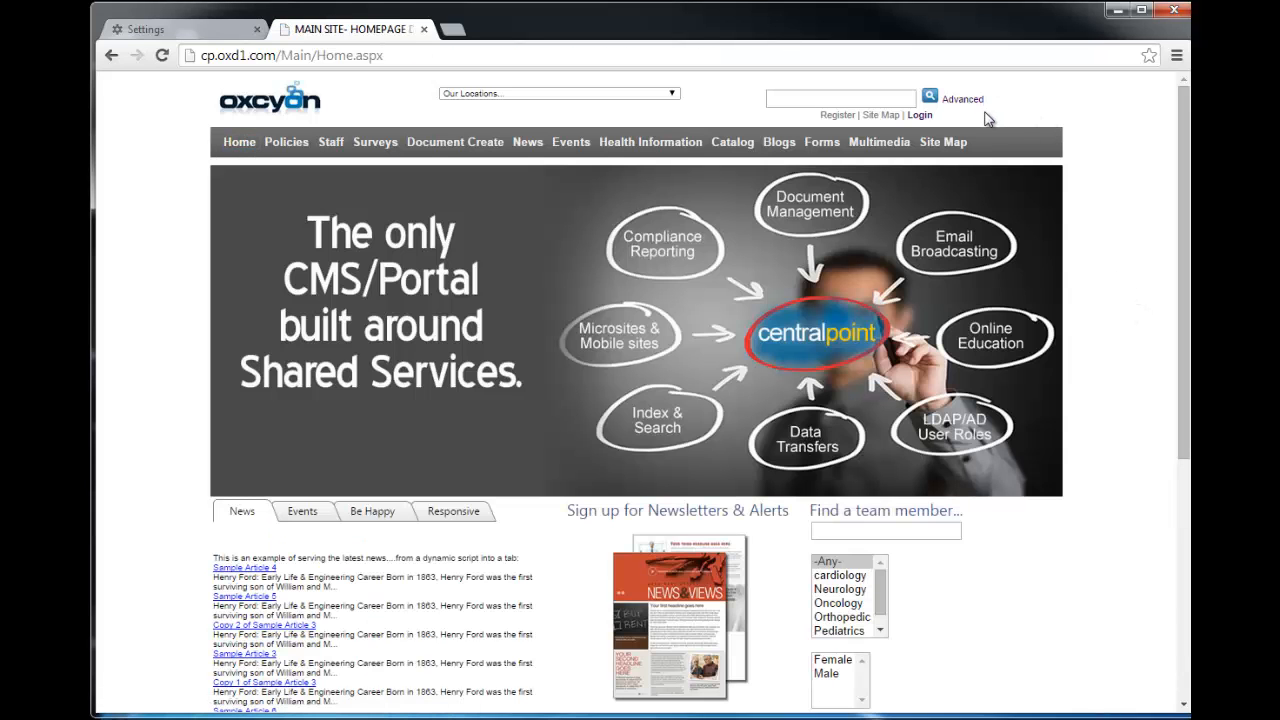
Open the Site Map page and compare its page hierarchy with the main navigation's submenus, including Documents under Multimedia
mouse_move(953, 147)
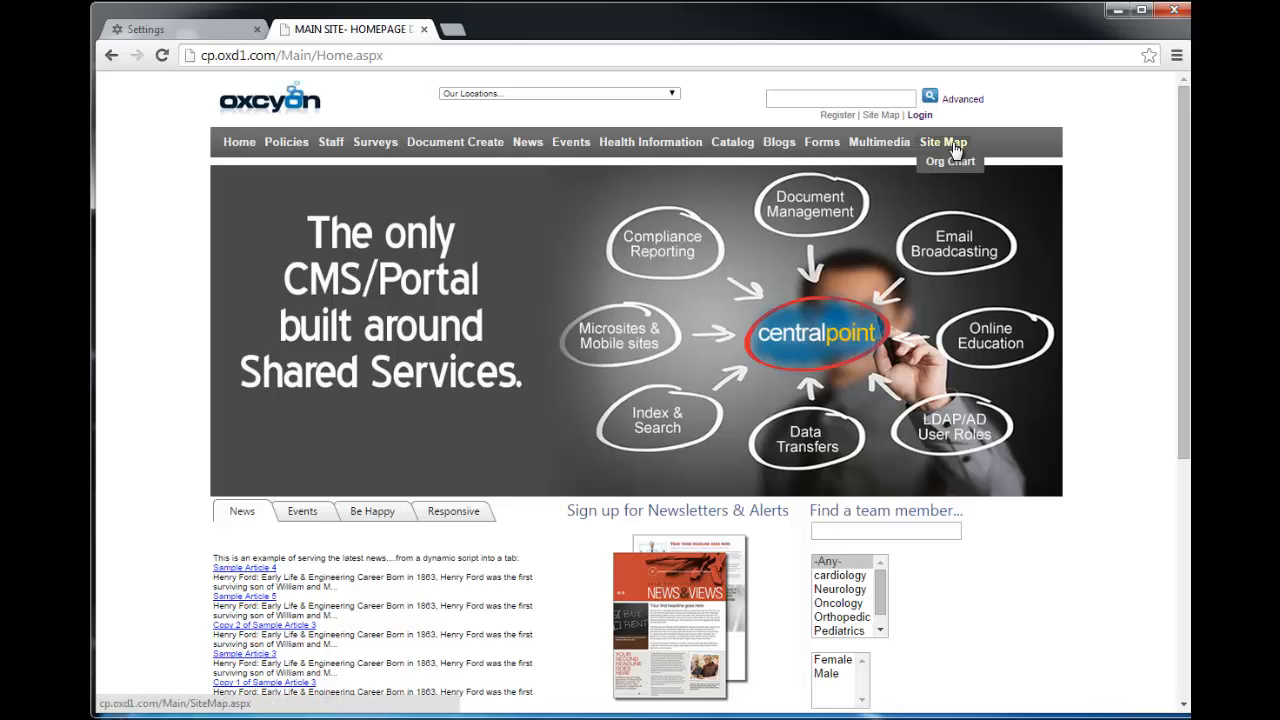
left_click(953, 145)
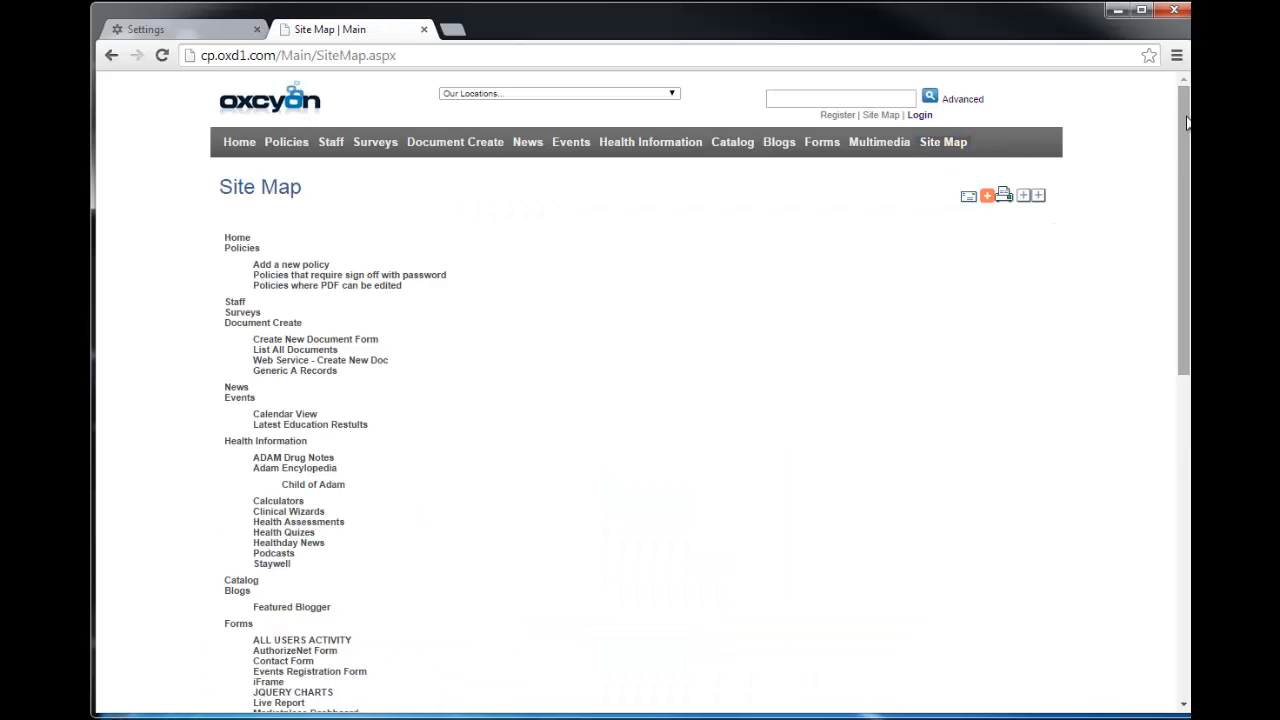
left_click_drag(1187, 123, 1174, 90)
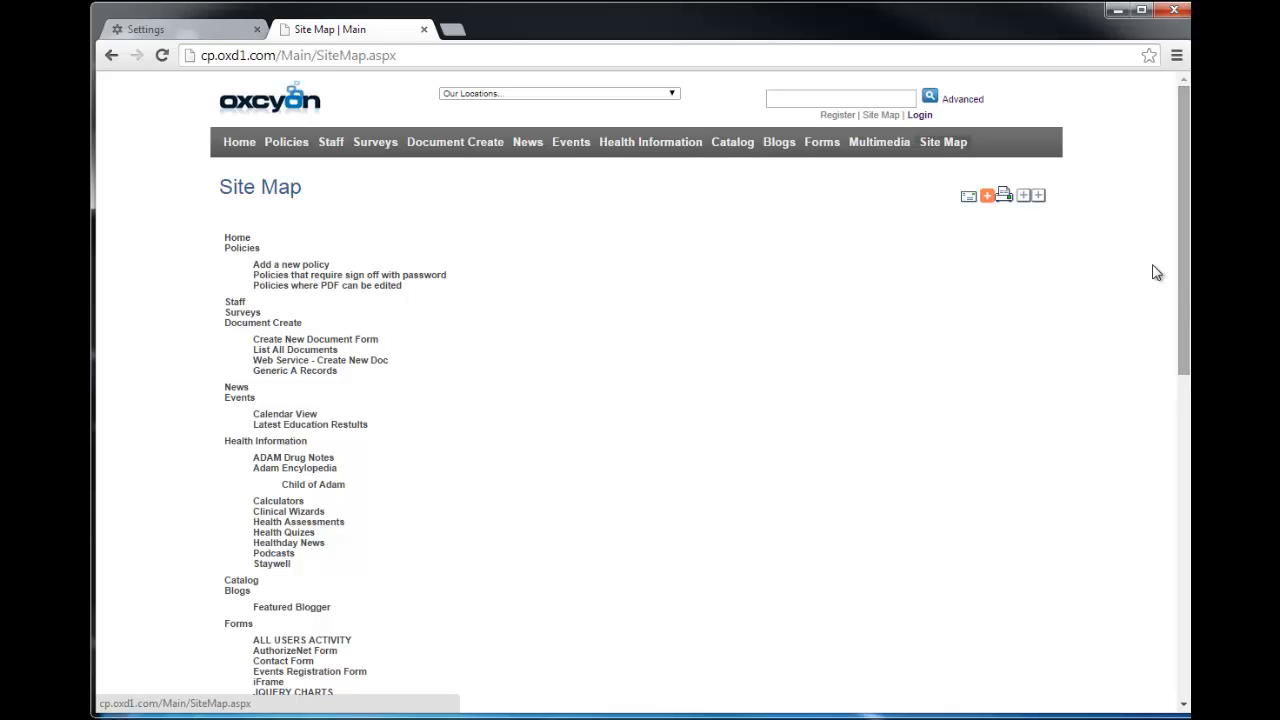
mouse_move(262, 147)
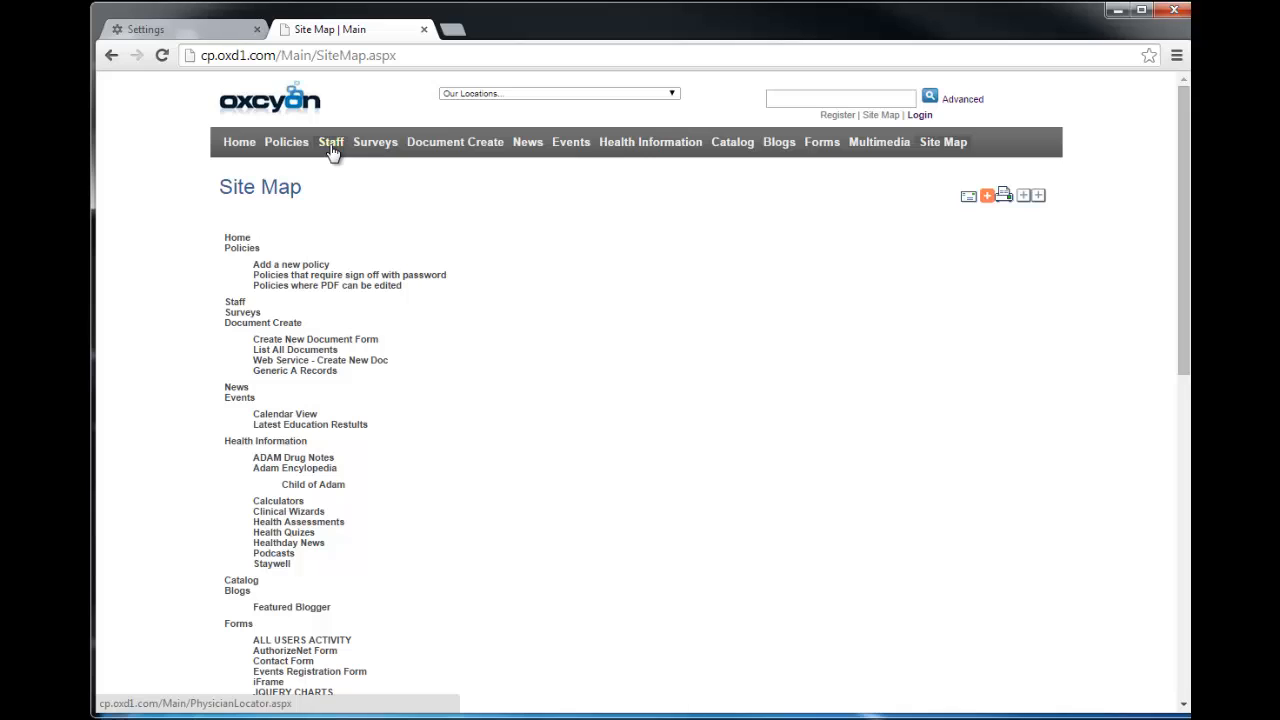
mouse_move(884, 153)
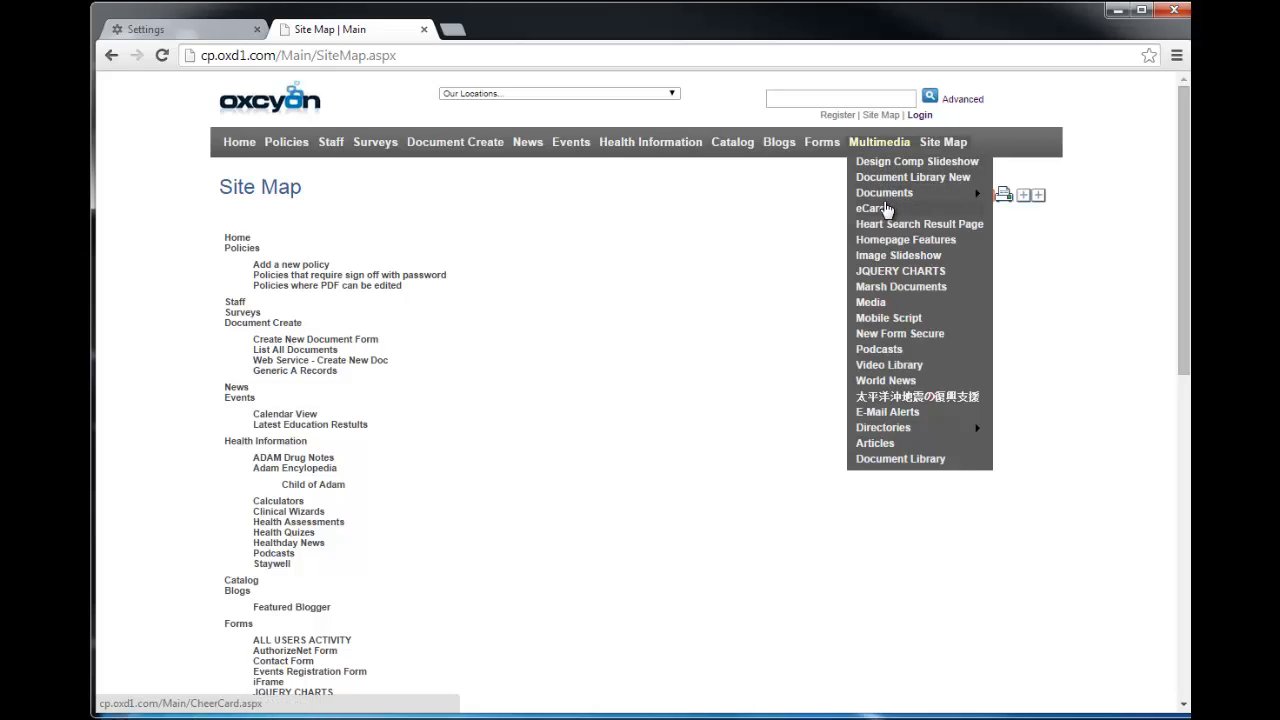
mouse_move(884, 199)
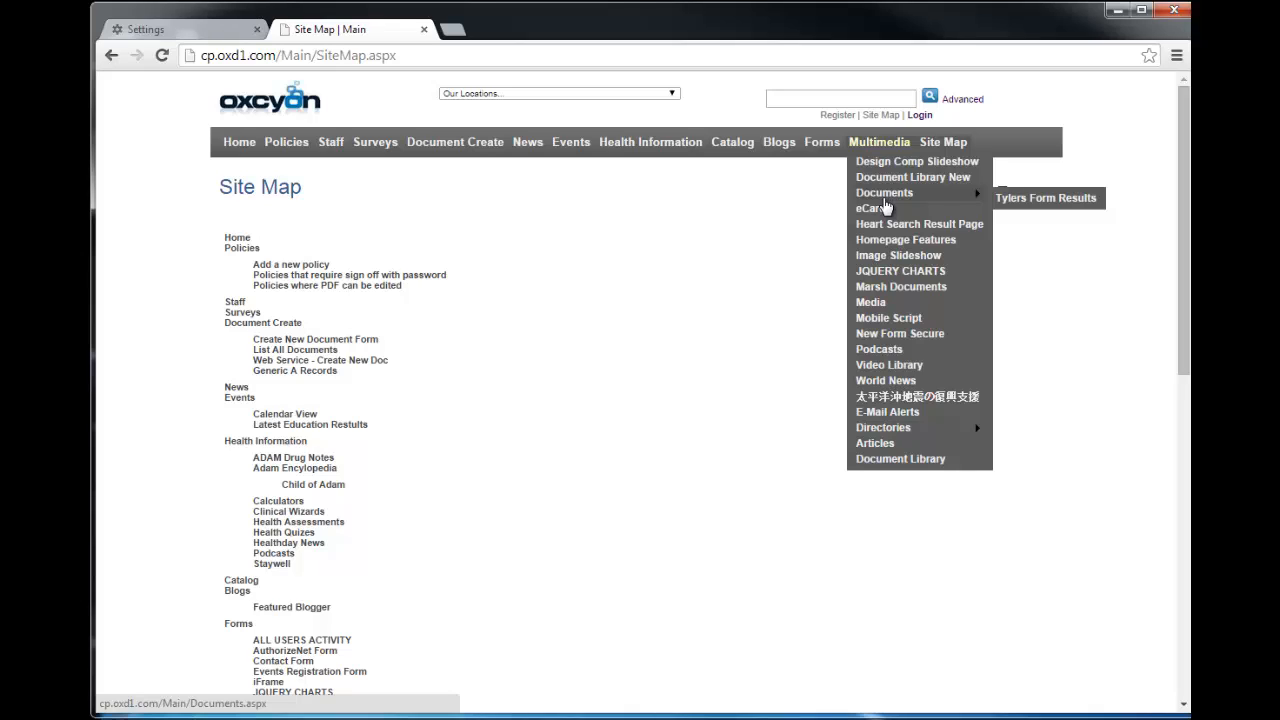
mouse_move(945, 145)
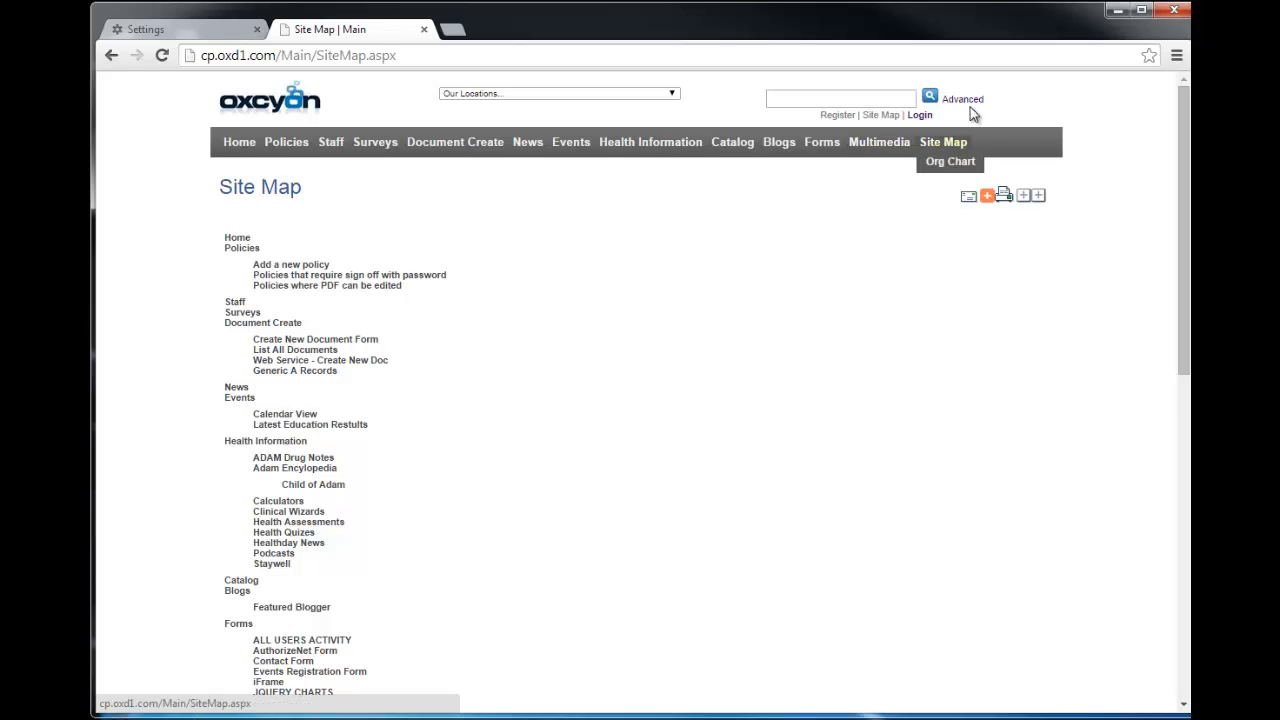
Open the Org Chart page under Site Map and examine the organization chart's segments around Main
left_click(948, 163)
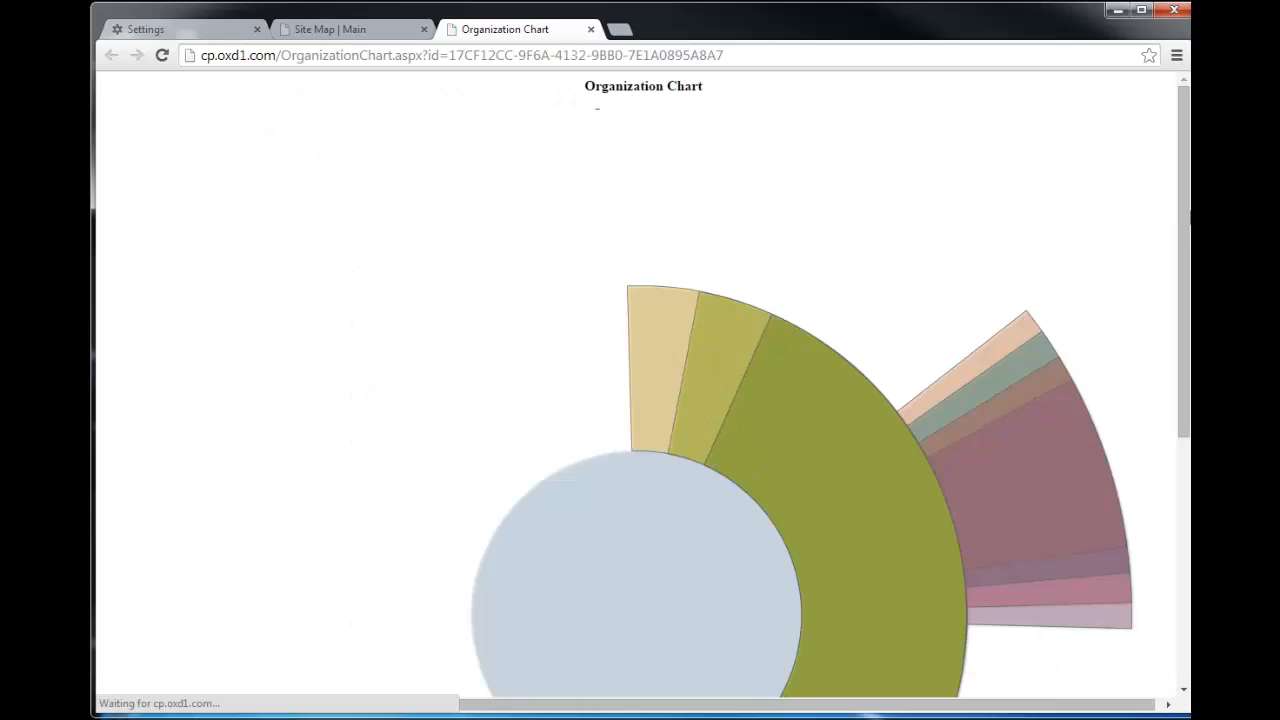
scroll(1187, 212, "down", 3)
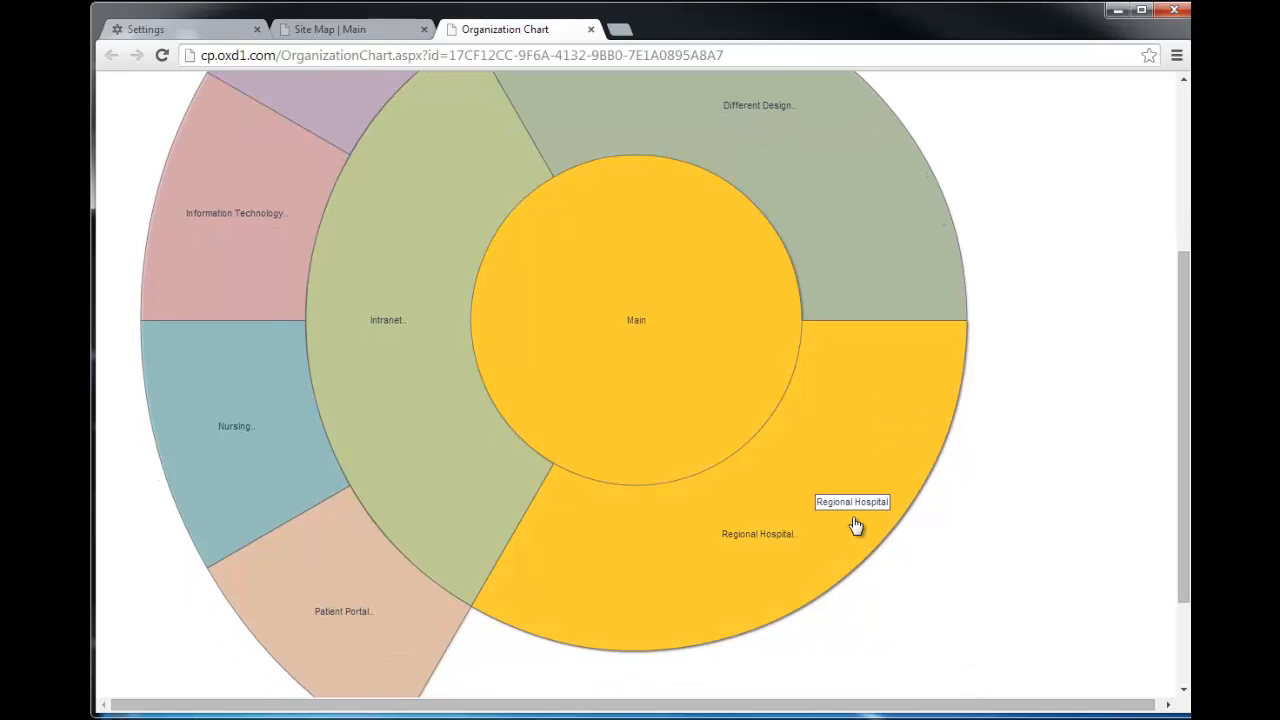
mouse_move(709, 361)
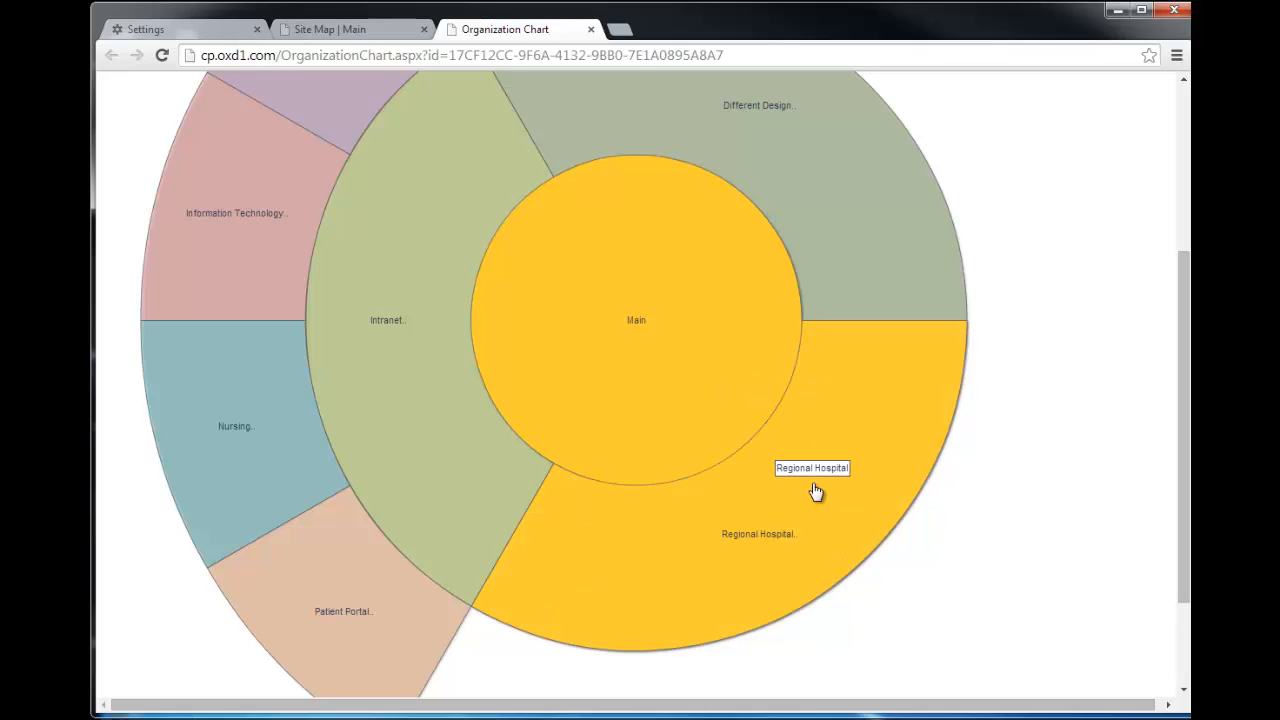
left_click_drag(1185, 480, 1180, 197)
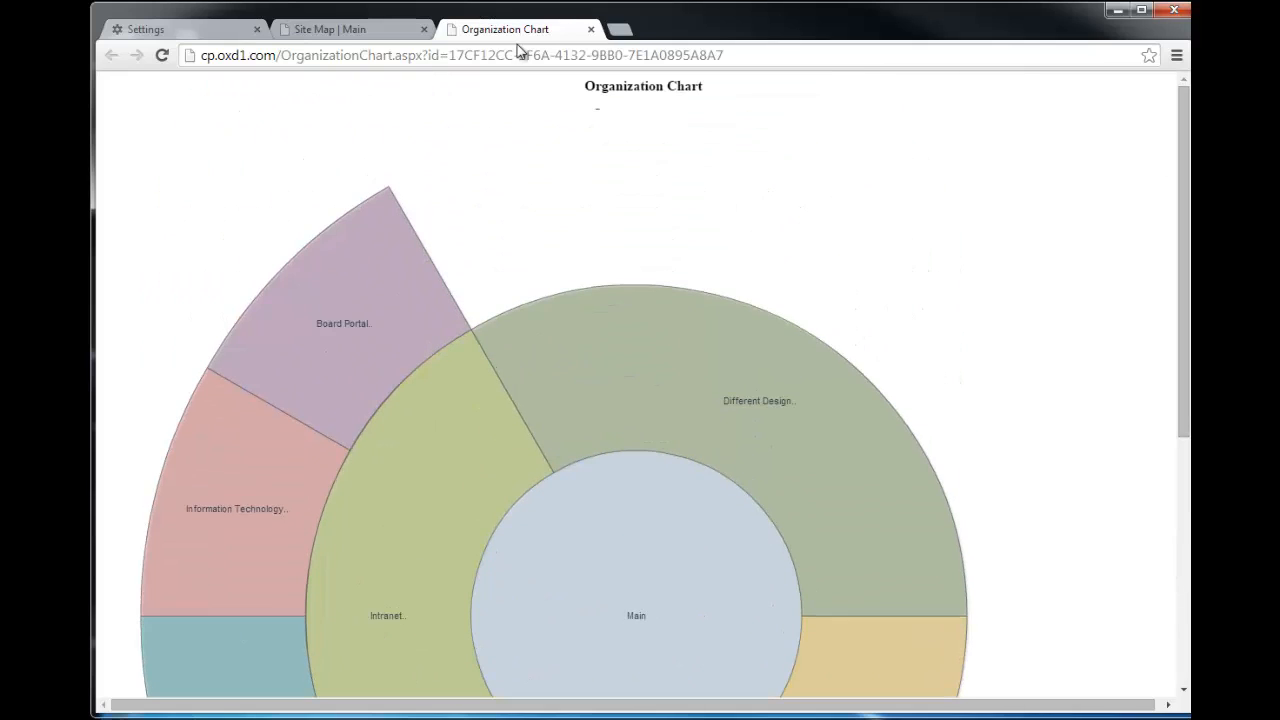
Switch back to the Site Map page and return to the site's home page
left_click(342, 29)
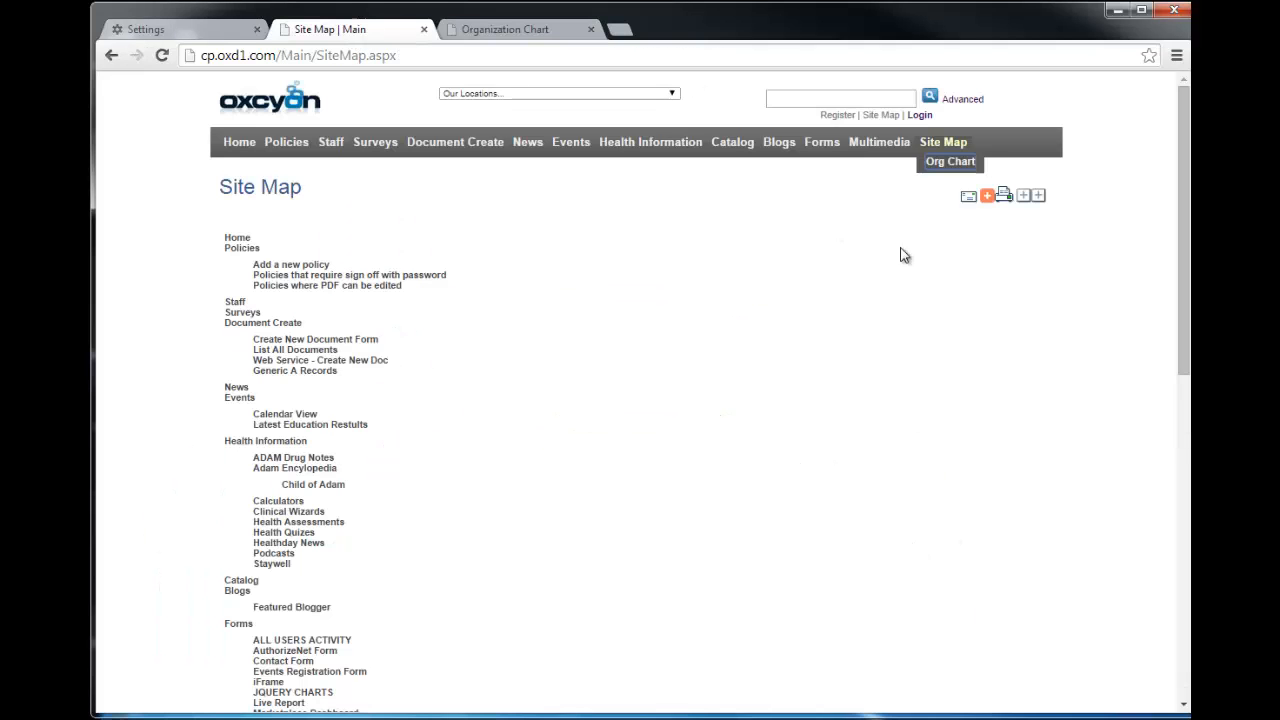
left_click(236, 147)
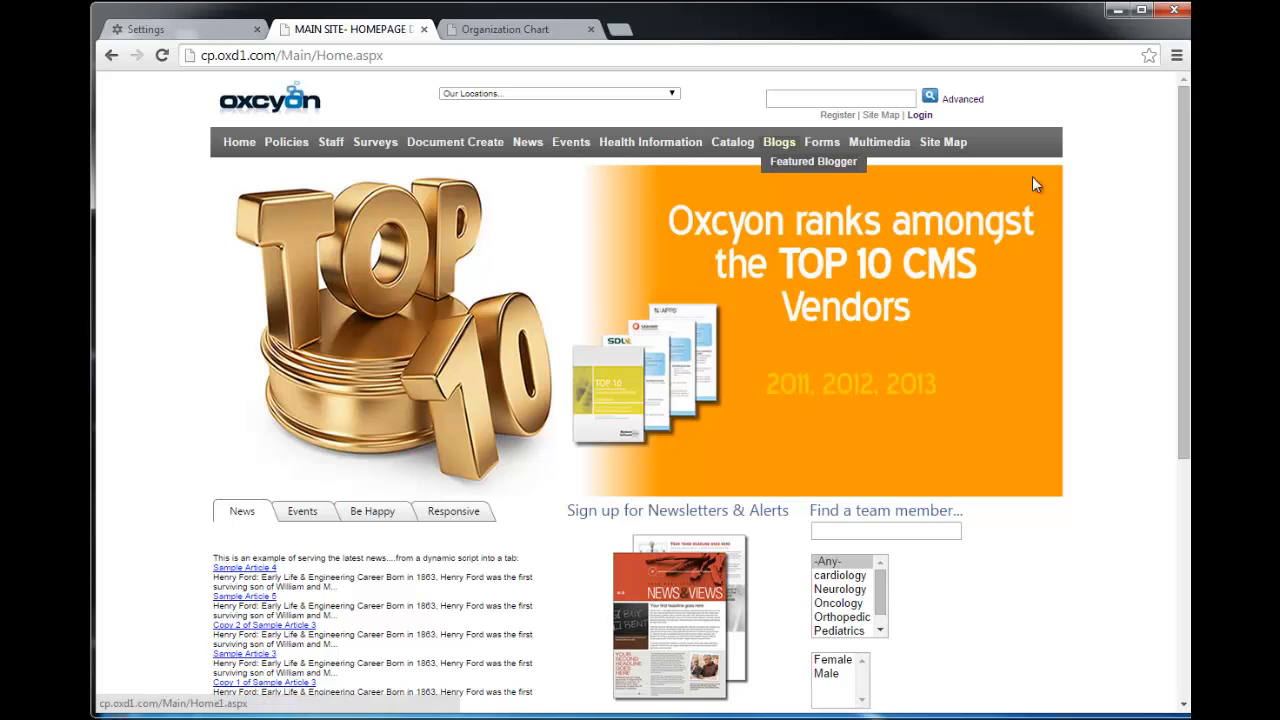
mouse_move(948, 146)
mouse_move(1185, 226)
left_mouse_down()
mouse_move(1185, 465)
mouse_move(1185, 226)
left_mouse_up()
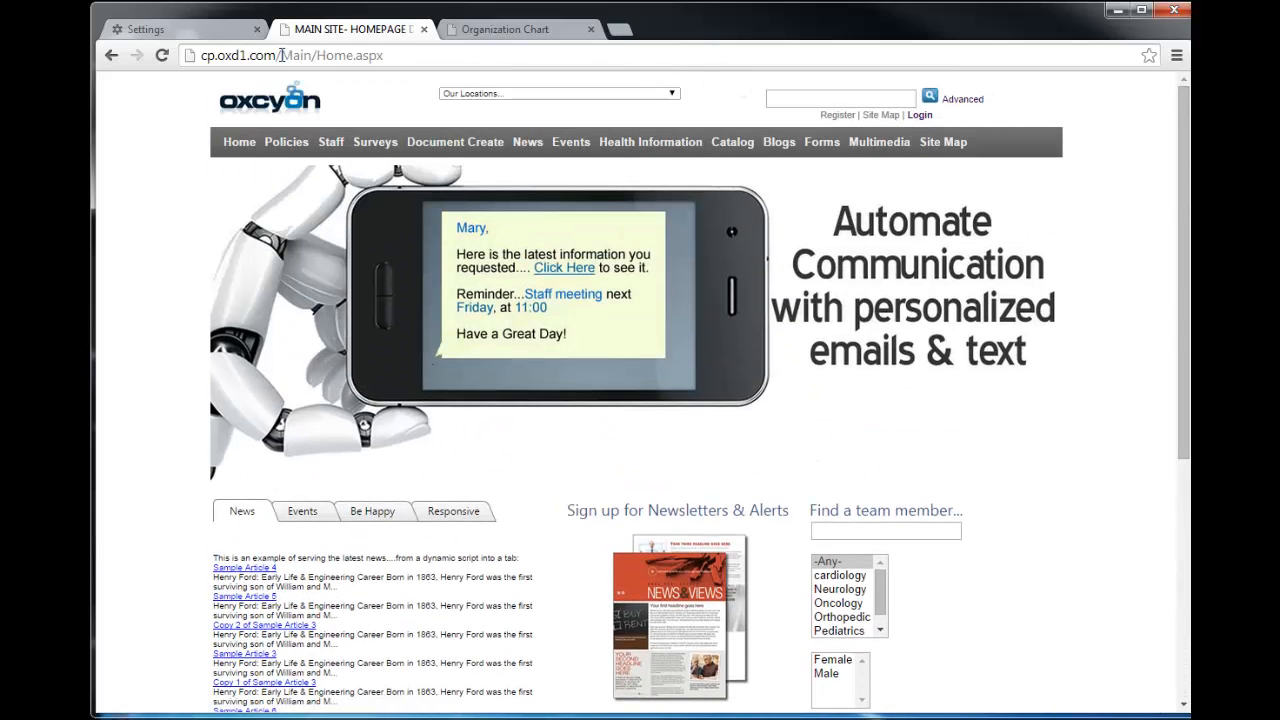
Go to the site's console address, log in with the username and account password, and decline saving the password
left_click_drag(281, 55, 434, 56)
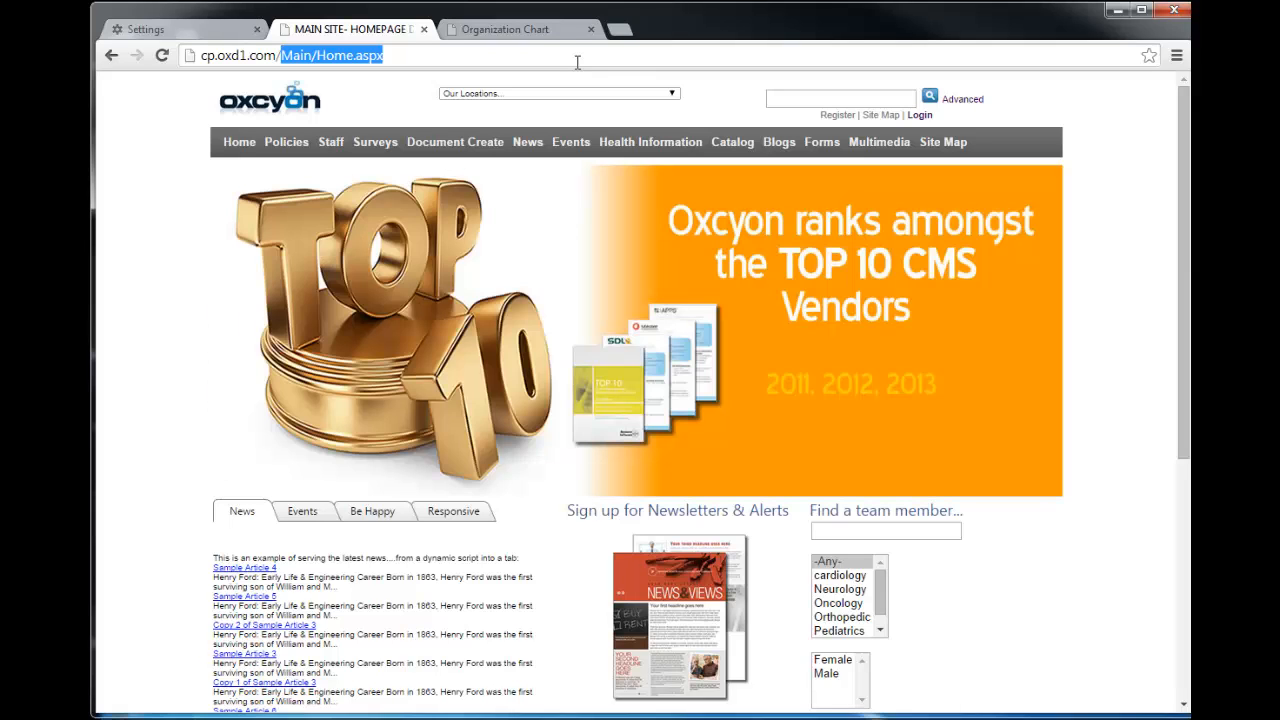
type("console")
key("Return")
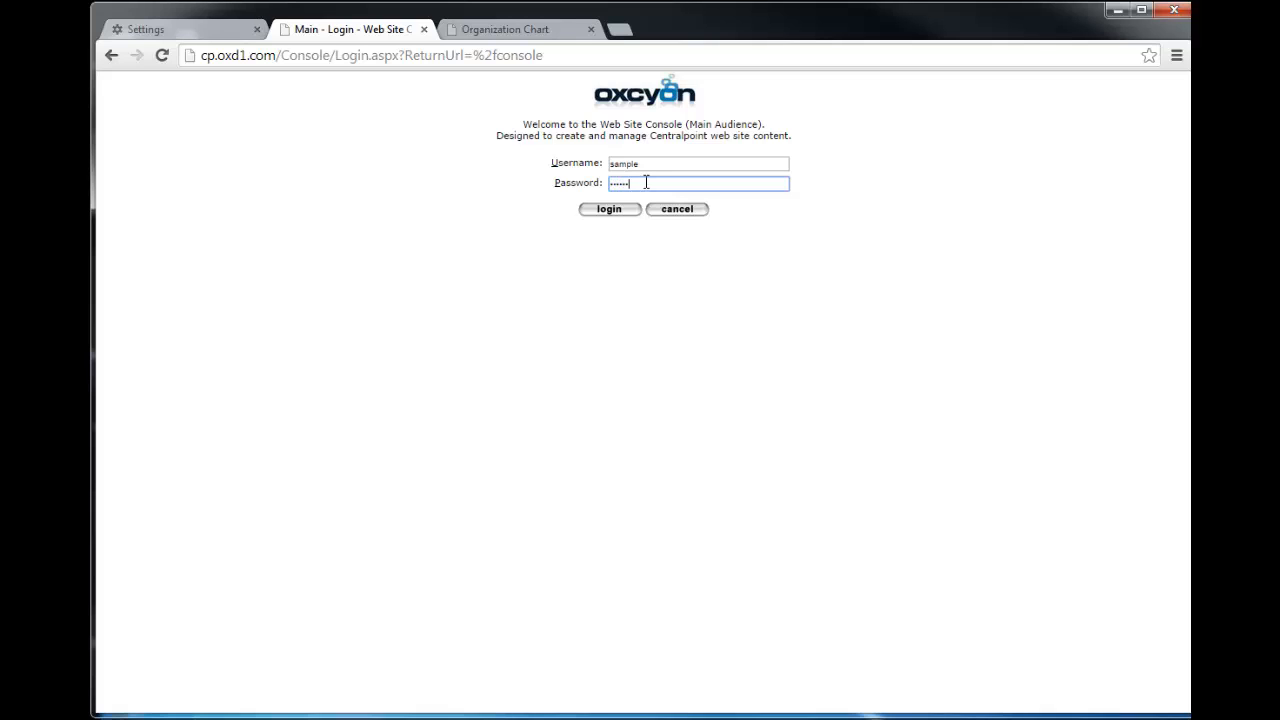
key("Return")
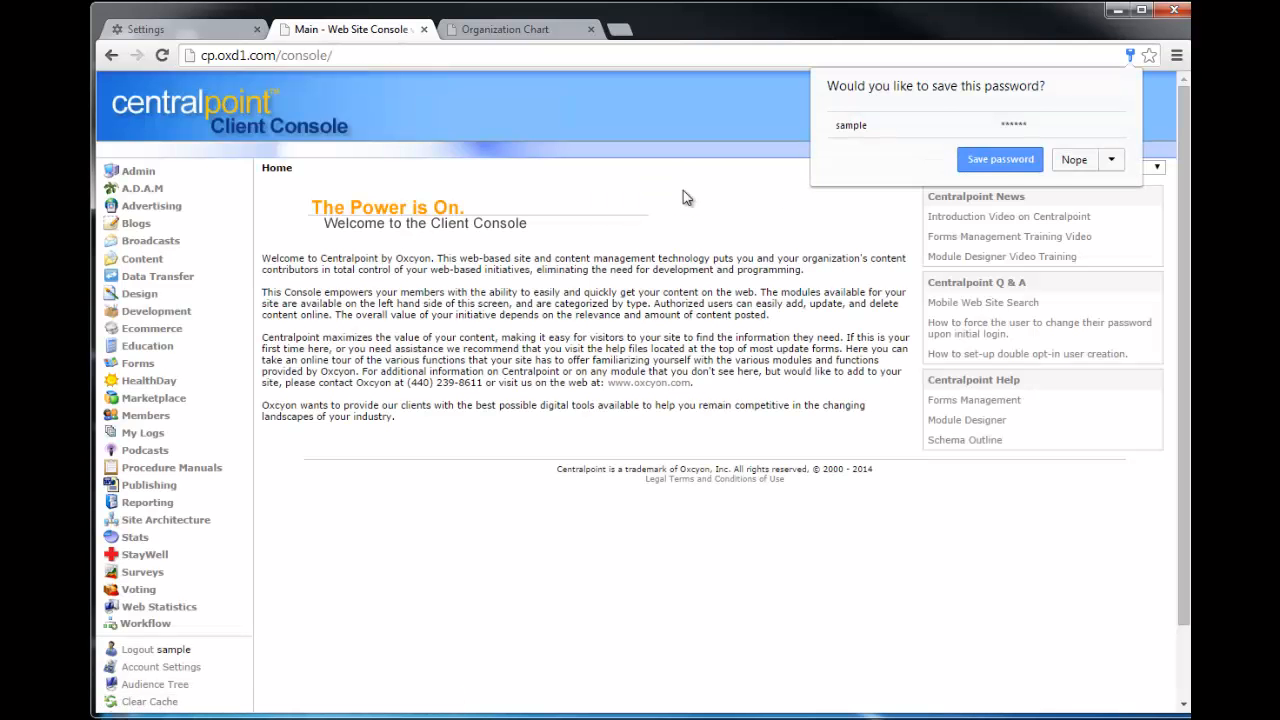
left_click(1068, 164)
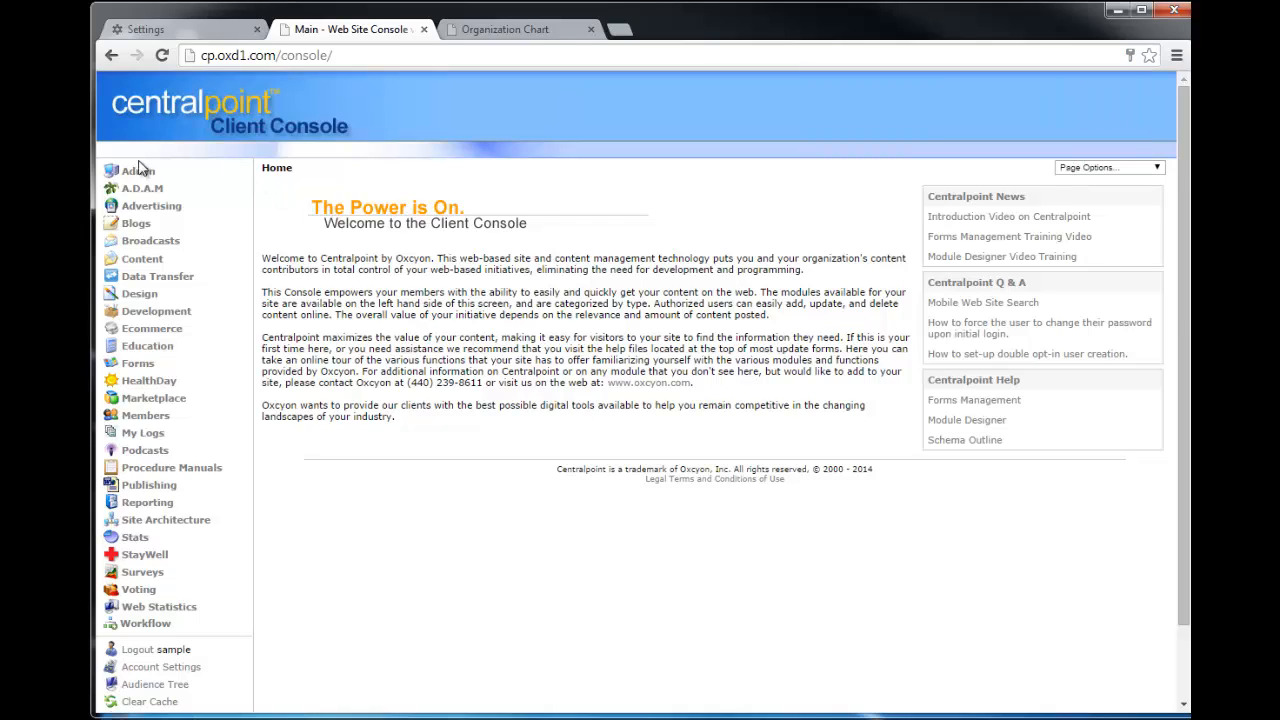
Open the Navigation module within Site Architecture in the Client Console
left_click(193, 530)
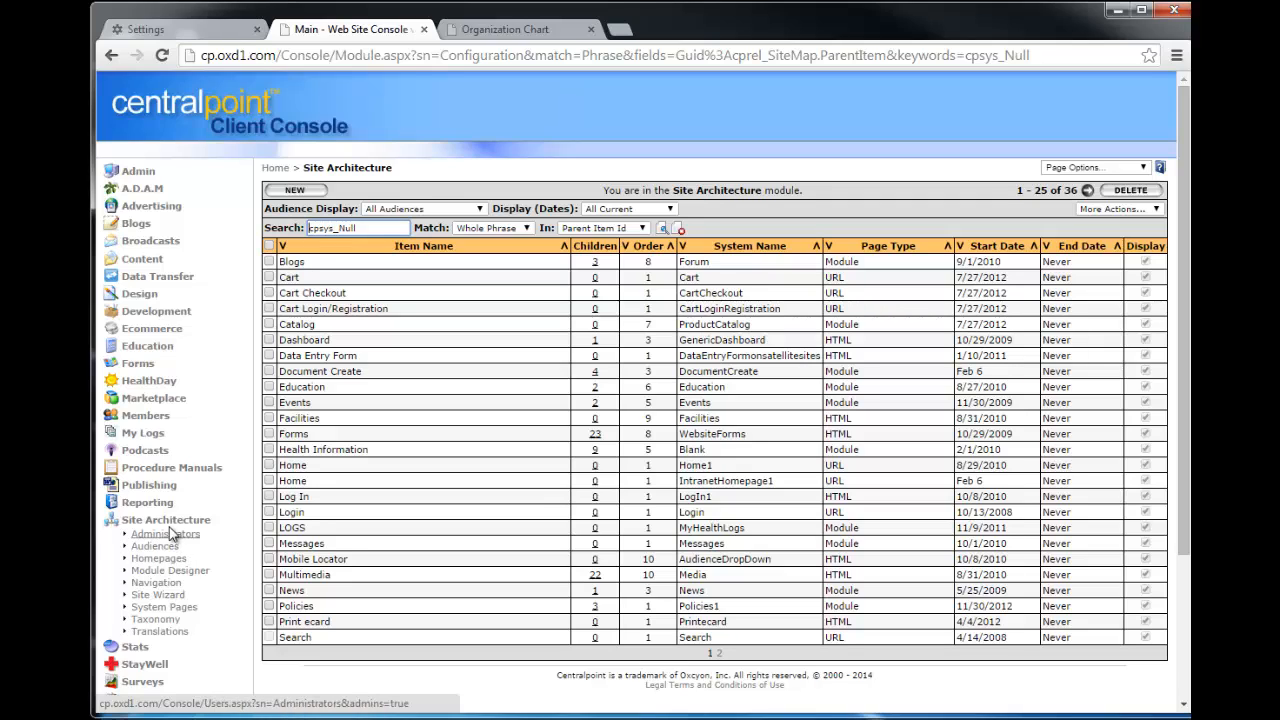
left_click(157, 586)
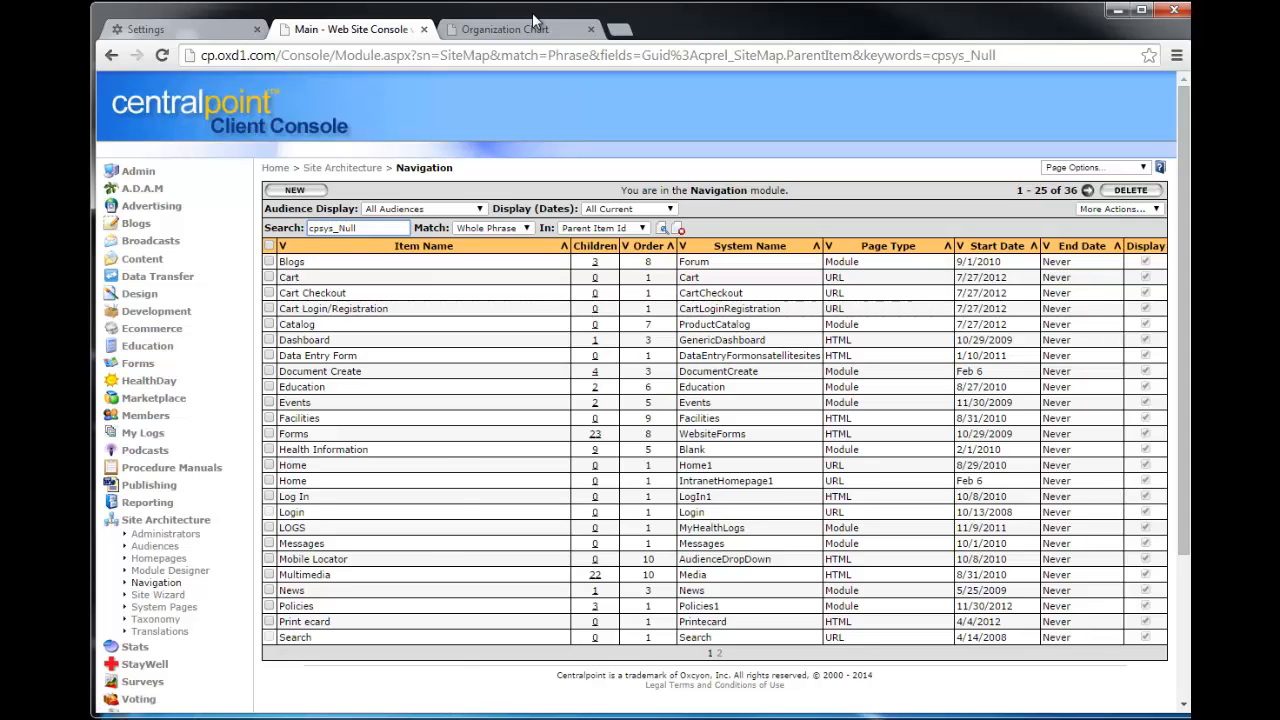
Open the main site from the organization chart's Main circle and examine the Multimedia submenu with its Documents child
left_click(505, 29)
left_click(708, 646)
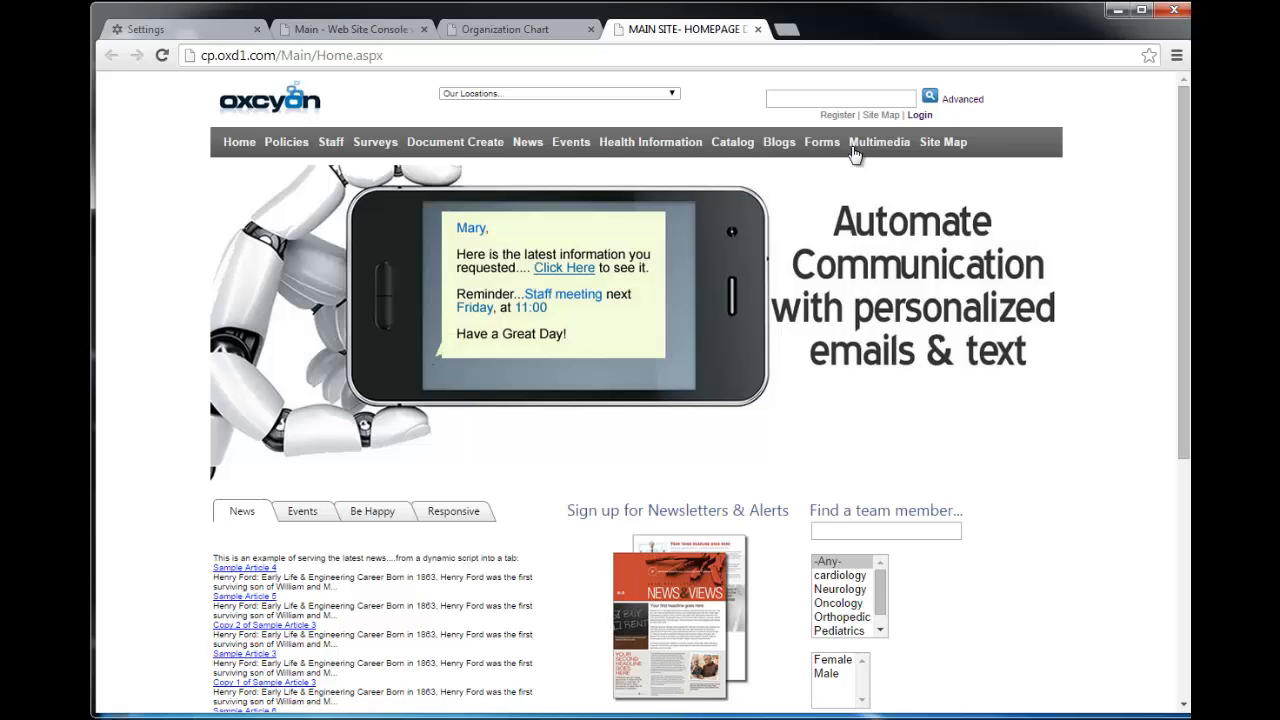
mouse_move(878, 146)
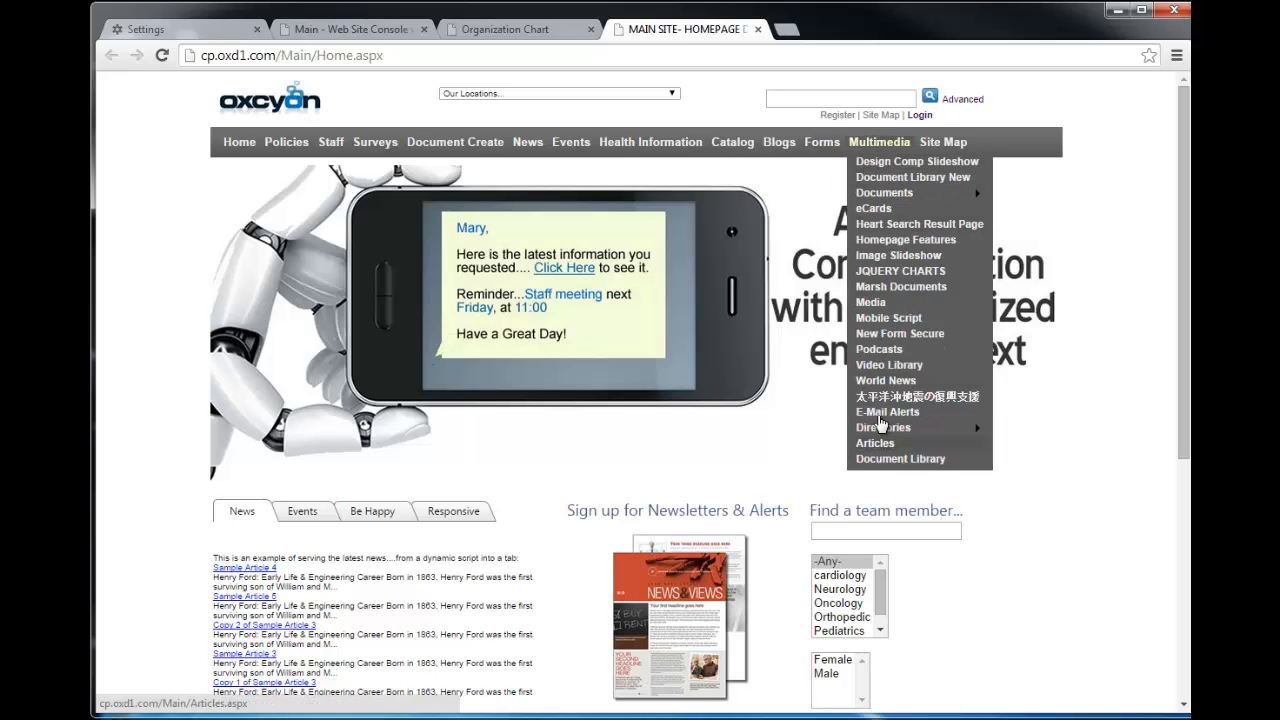
mouse_move(878, 201)
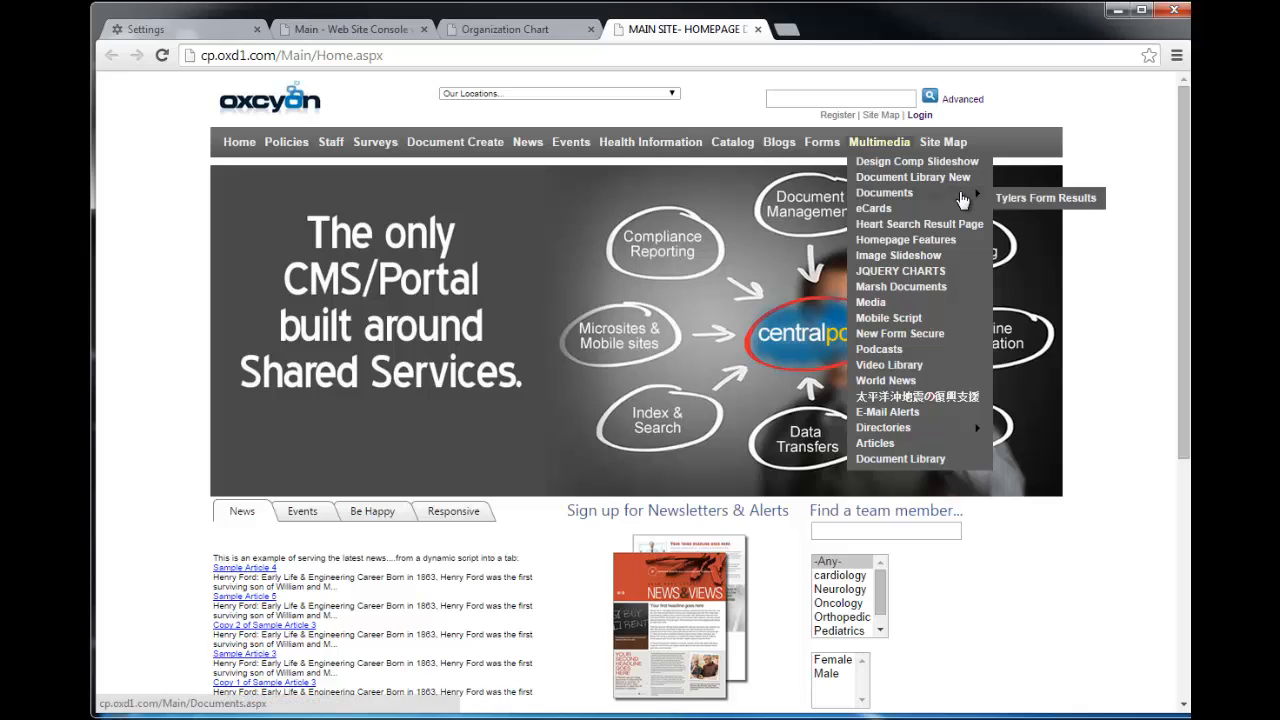
Switch back to the console, review both pages of the Navigation list, and open the child items of Multimedia
left_click(393, 37)
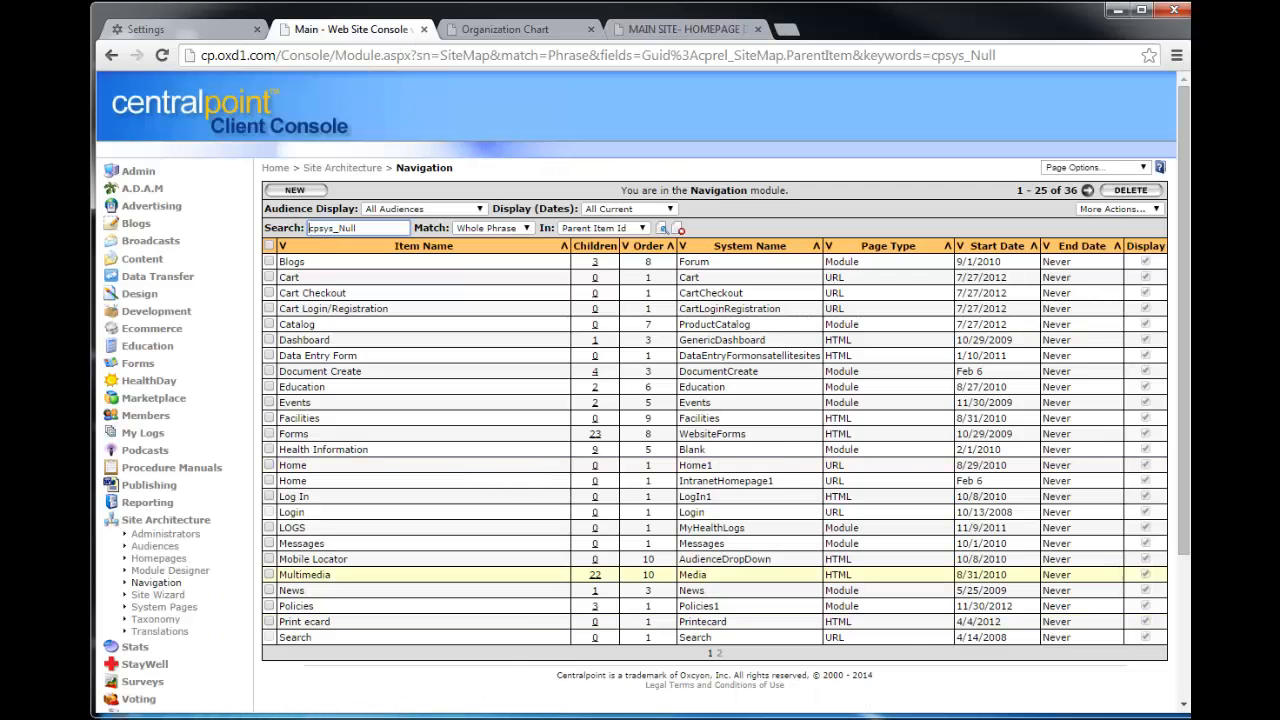
left_click(1088, 192)
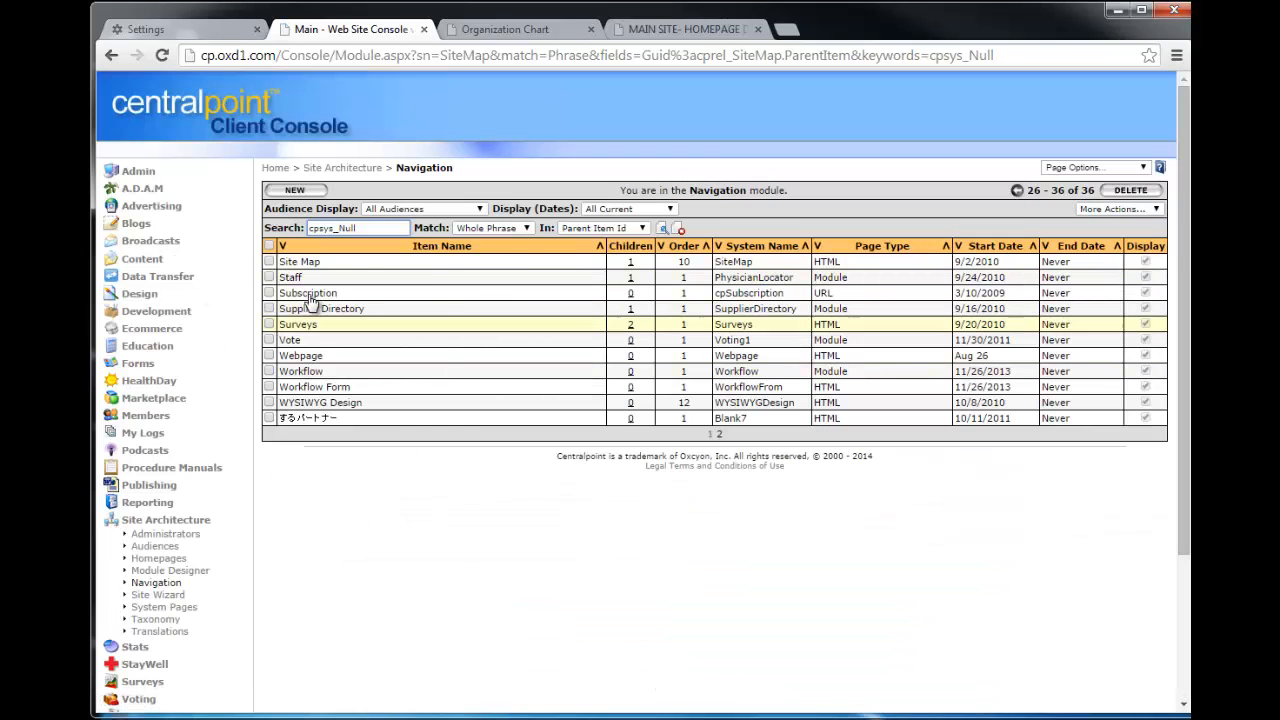
left_click(1017, 190)
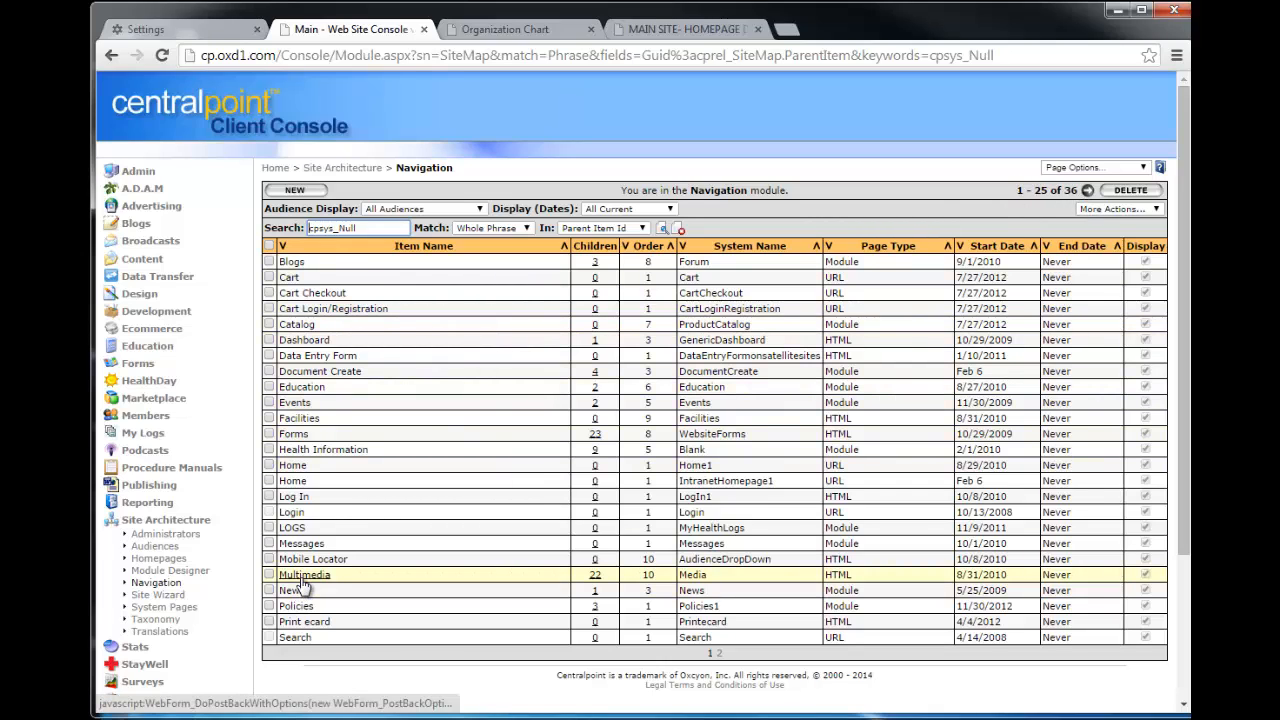
left_click(595, 578)
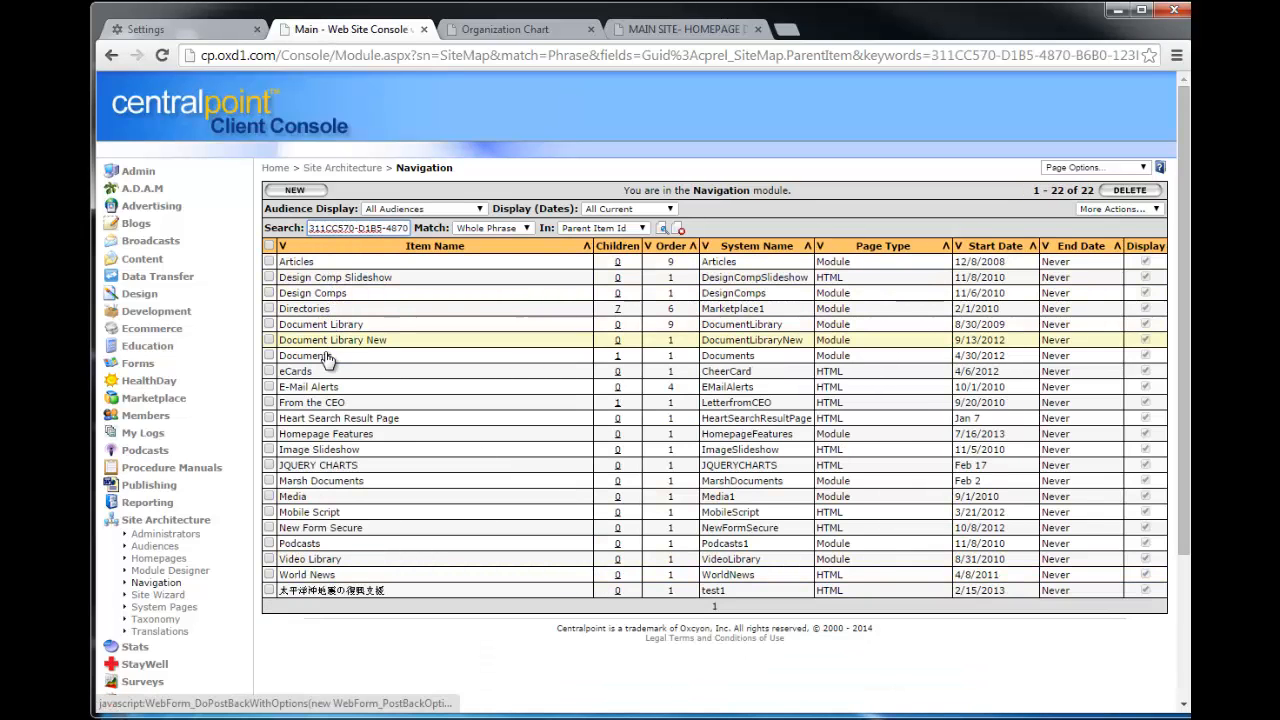
Open the child items of Documents and compare them with the Documents entry in the main site's Multimedia submenu
left_click(617, 356)
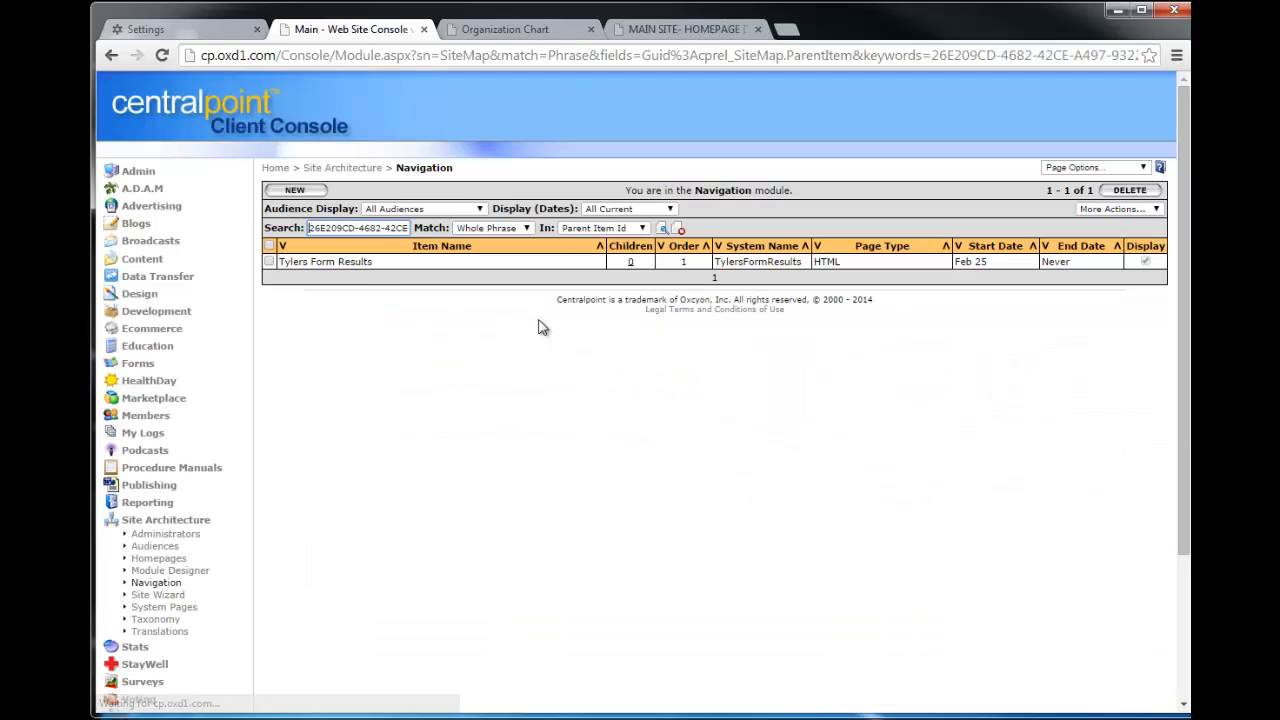
left_click(519, 28)
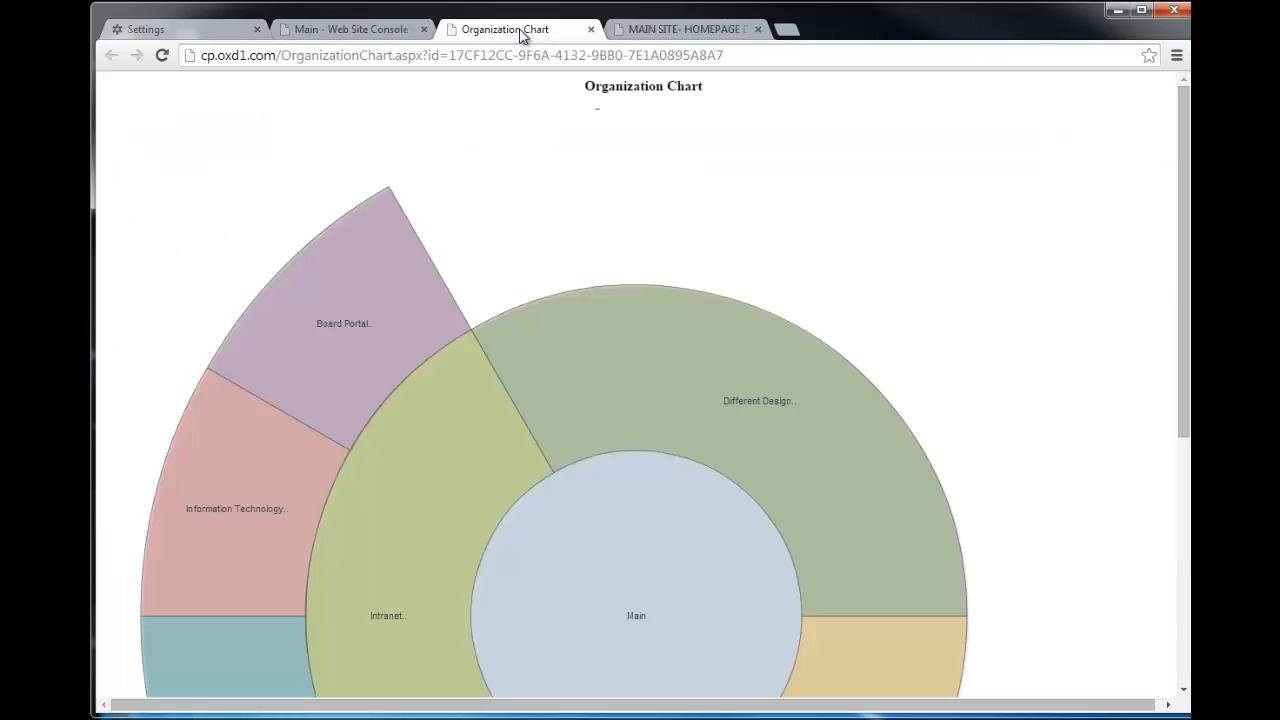
left_click(688, 30)
mouse_move(880, 147)
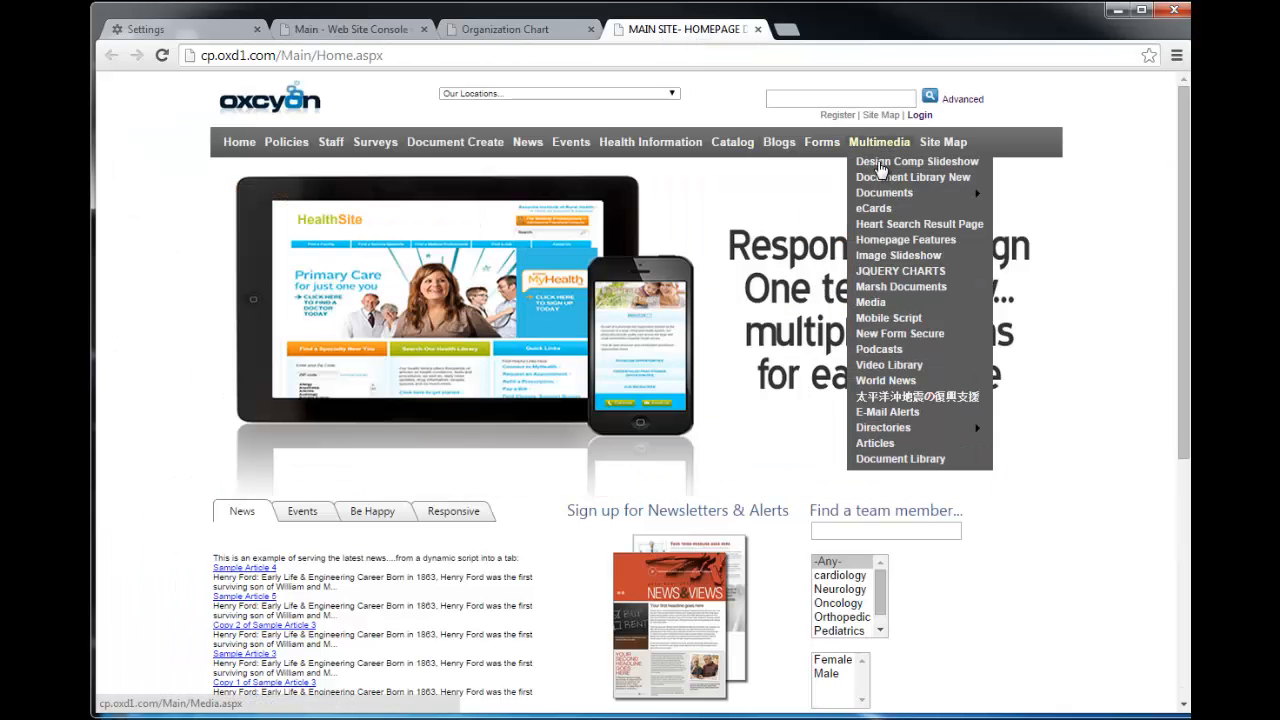
mouse_move(884, 196)
Return to the console's Navigation module and start a new navigation item titled "About Us"
left_click(370, 30)
left_click(150, 582)
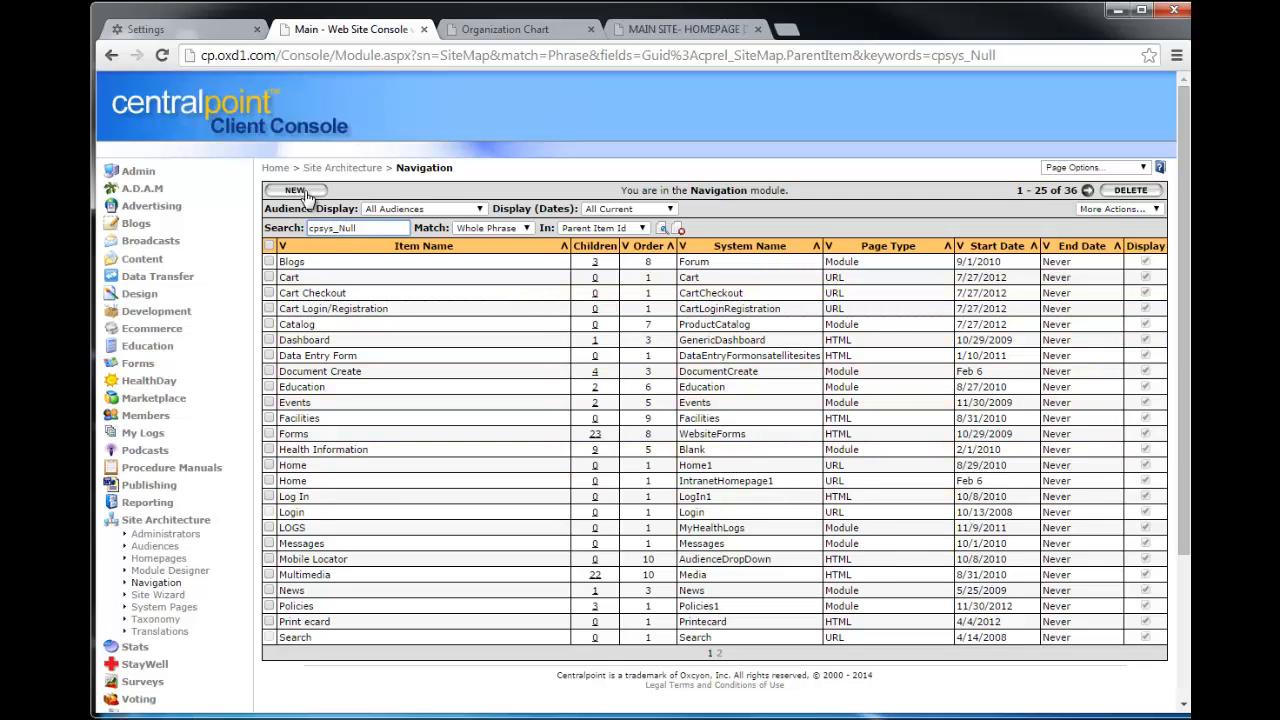
left_click(304, 192)
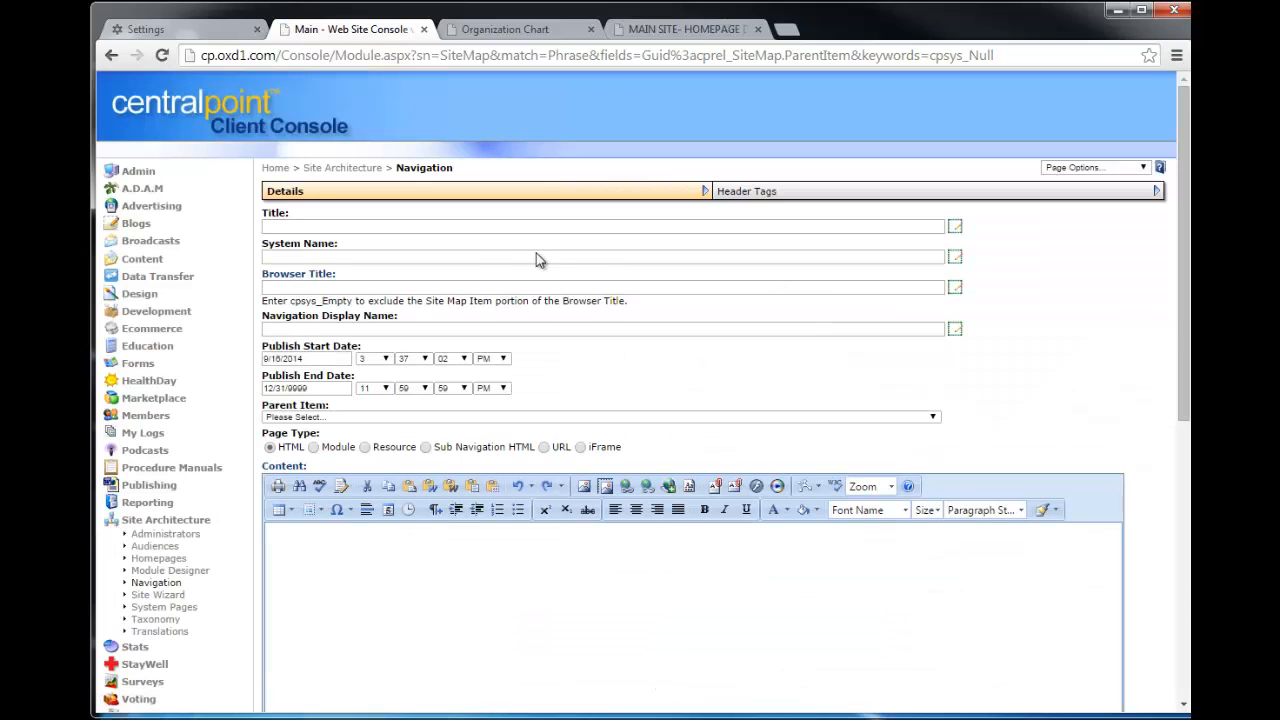
left_click(449, 225)
type("A")
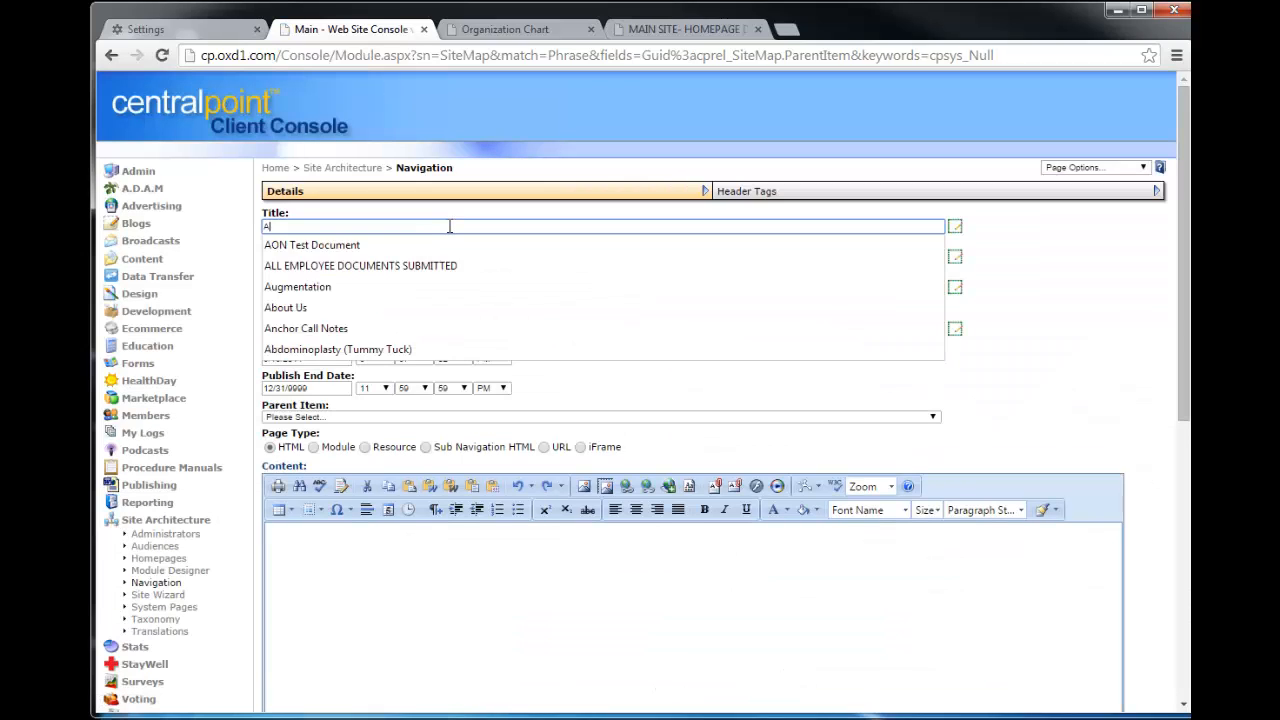
type("bout Us")
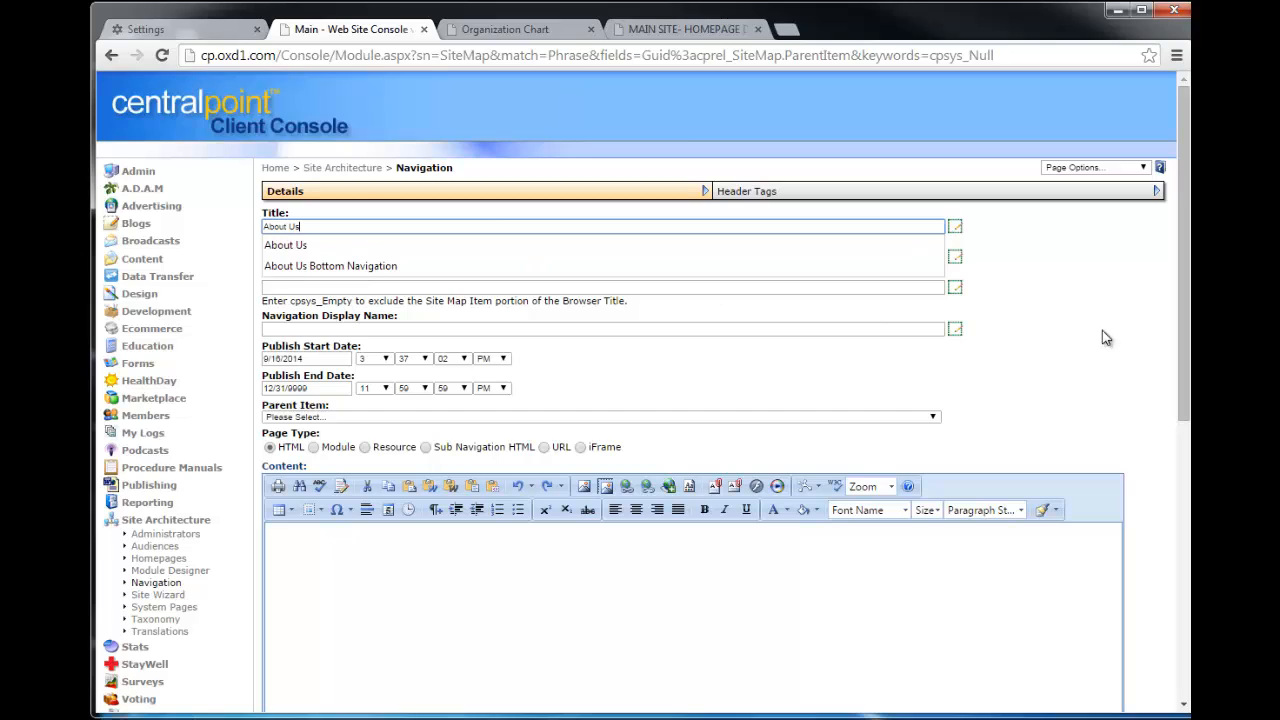
left_click(1005, 320)
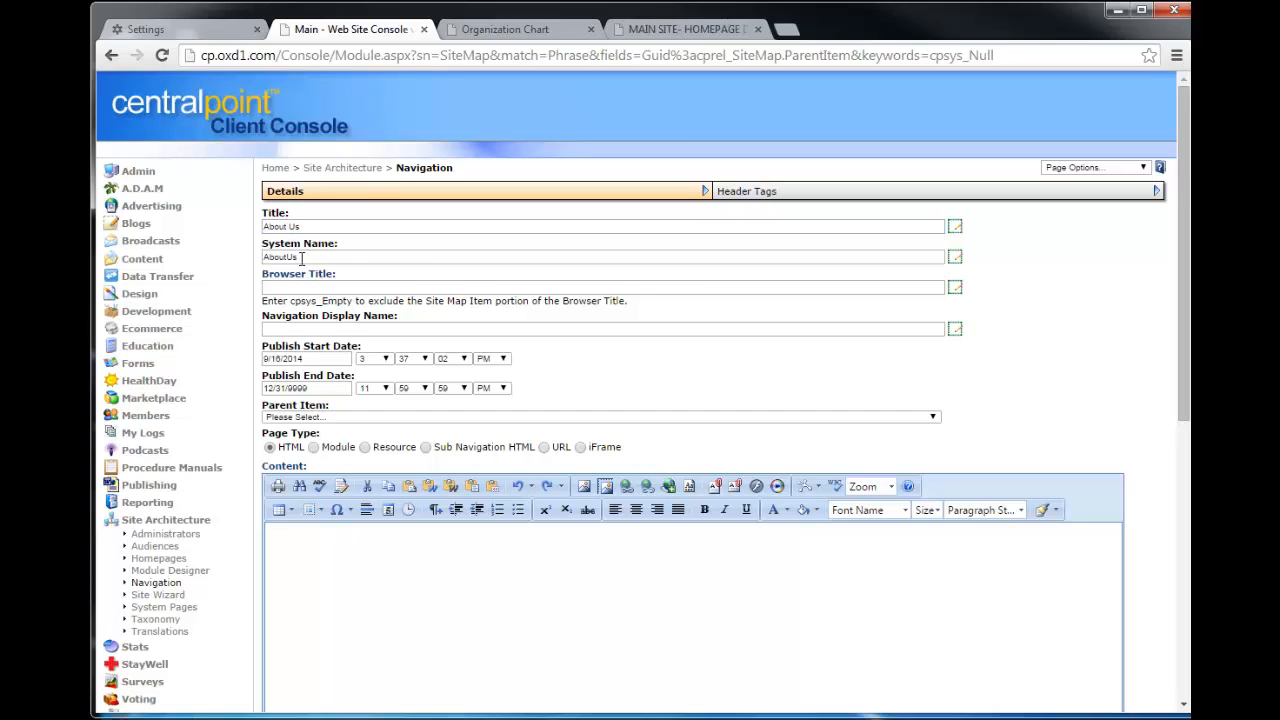
Set the new item's Browser Title to "My New Page...Talks about our company"
left_click_drag(342, 243, 262, 245)
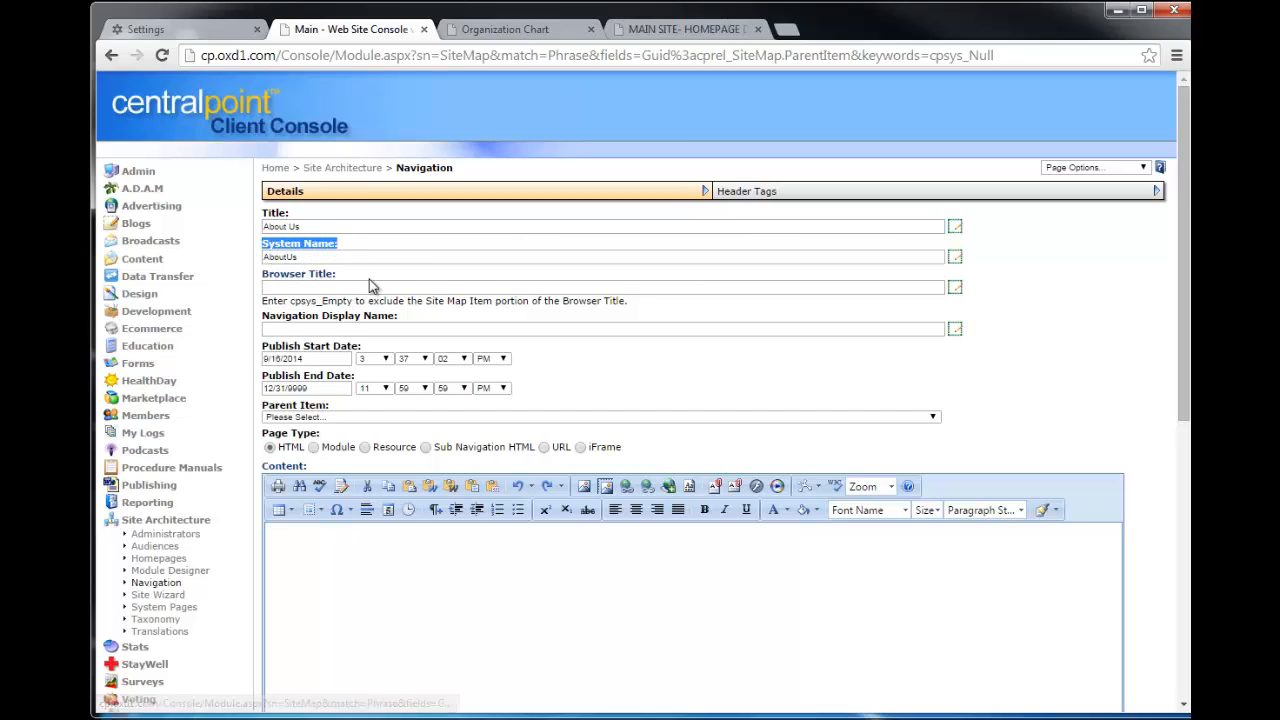
left_click_drag(352, 274, 506, 331)
left_click(568, 343)
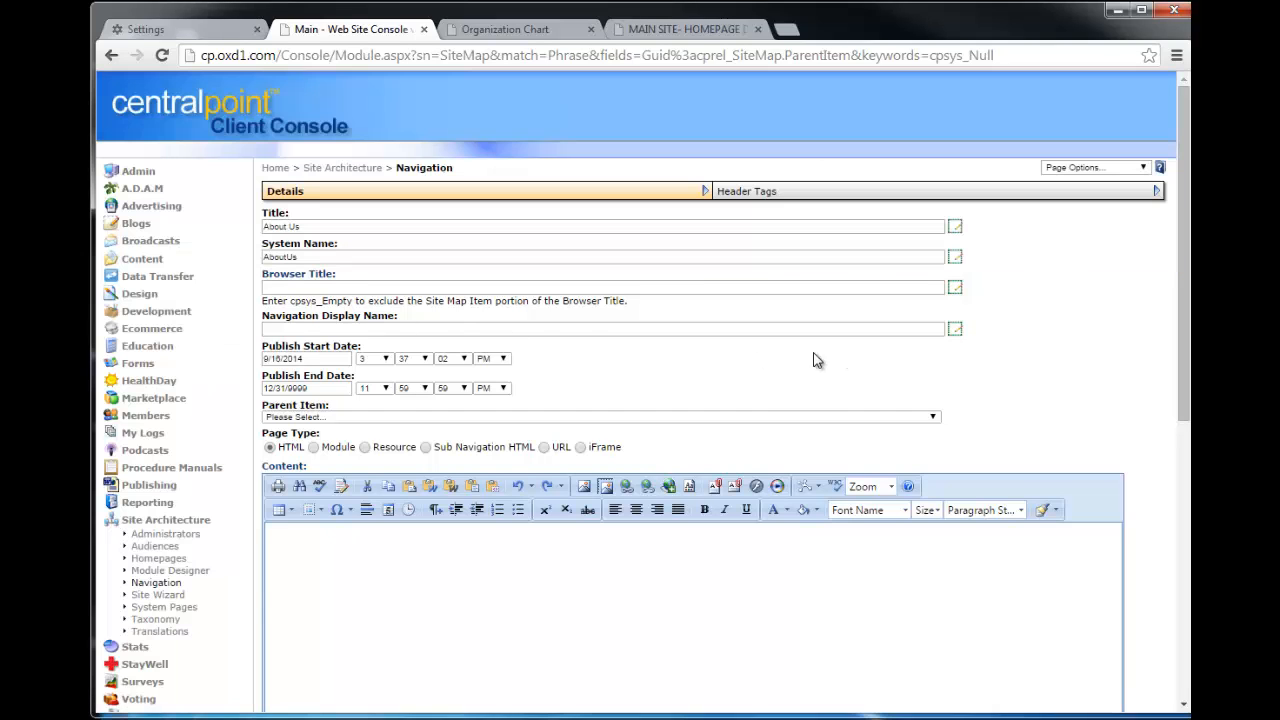
left_click(321, 288)
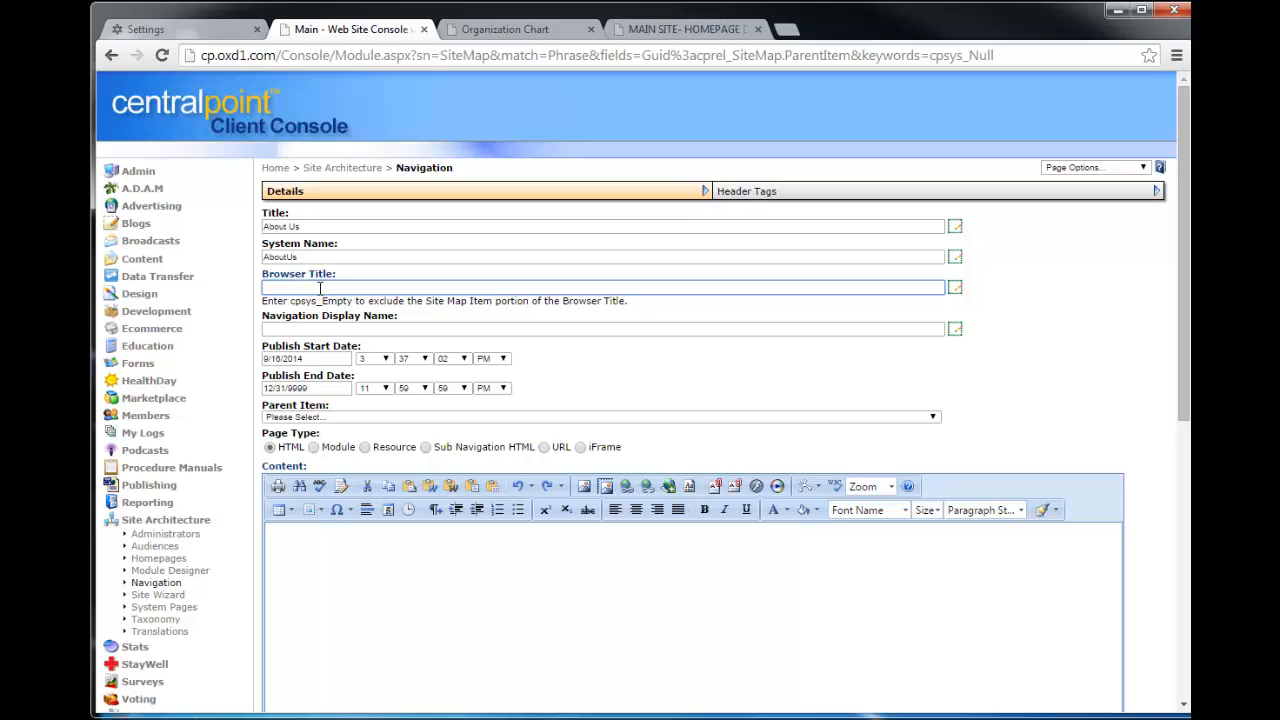
type("My New Page...Talks about our company")
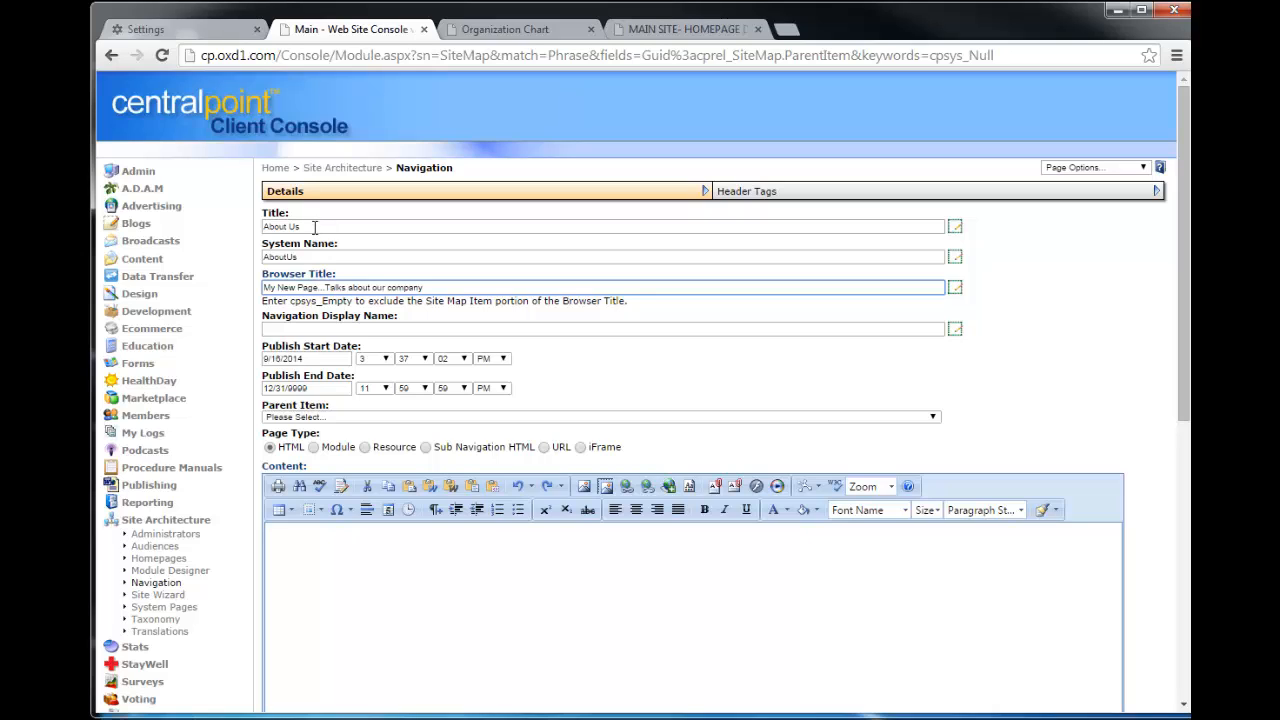
Set the Navigation Display Name of the new item to "About Us ABC"
left_click(347, 329)
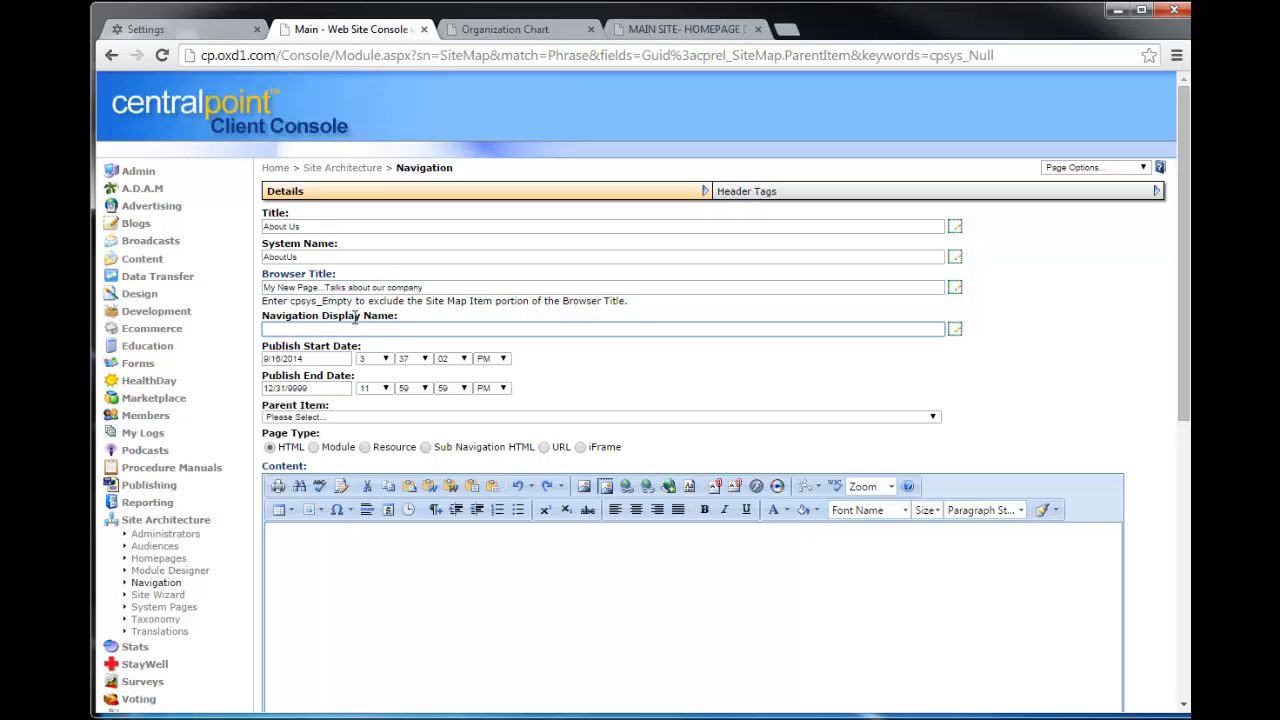
left_click(322, 225)
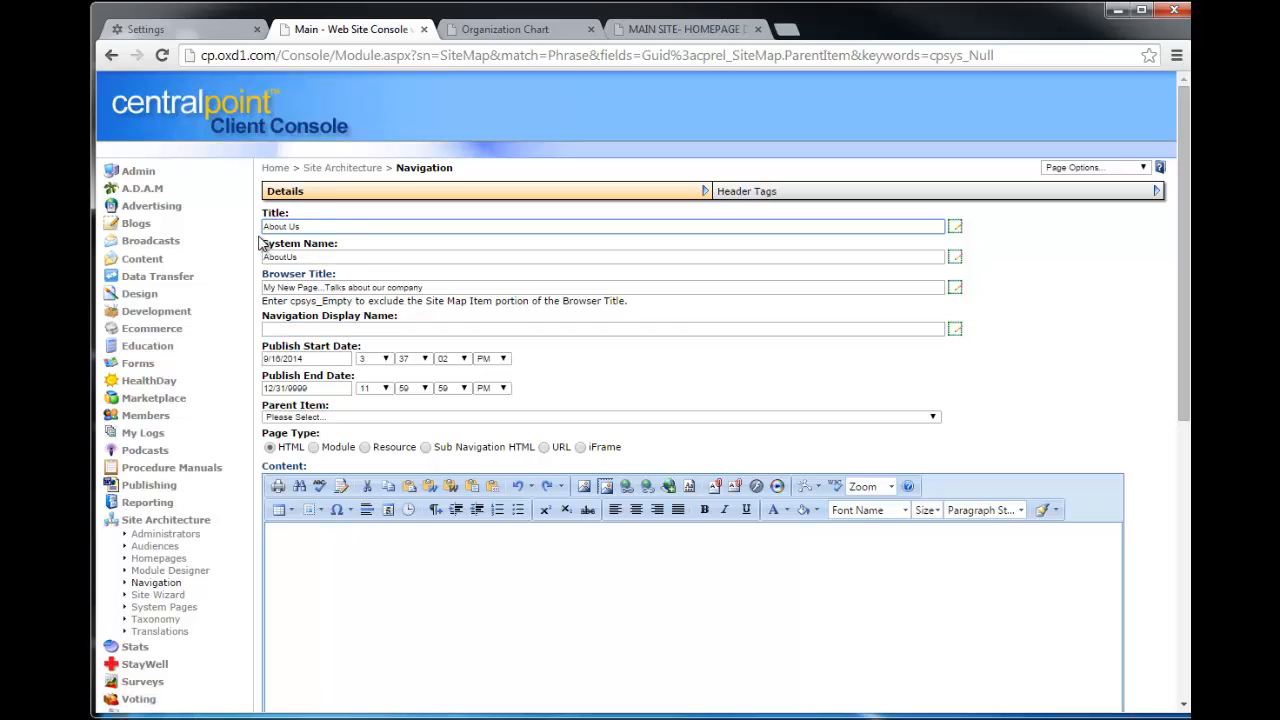
left_click(315, 329)
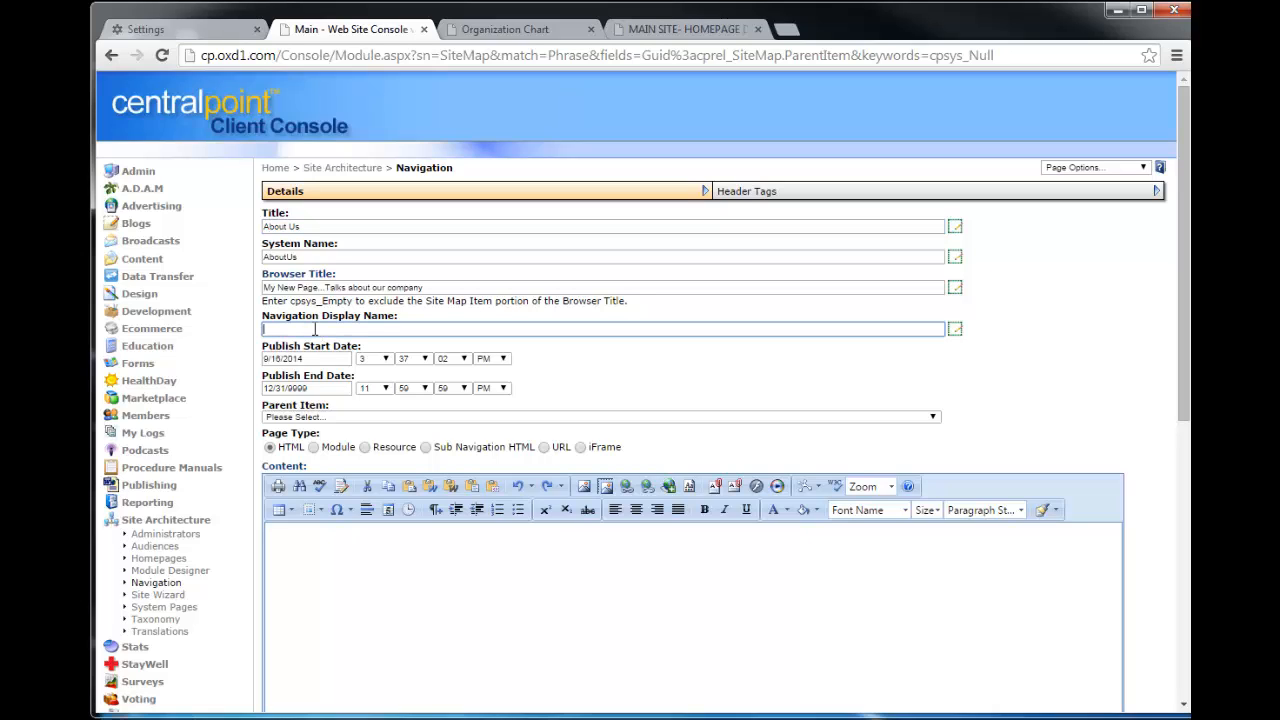
type("About Us ABC")
left_click(790, 378)
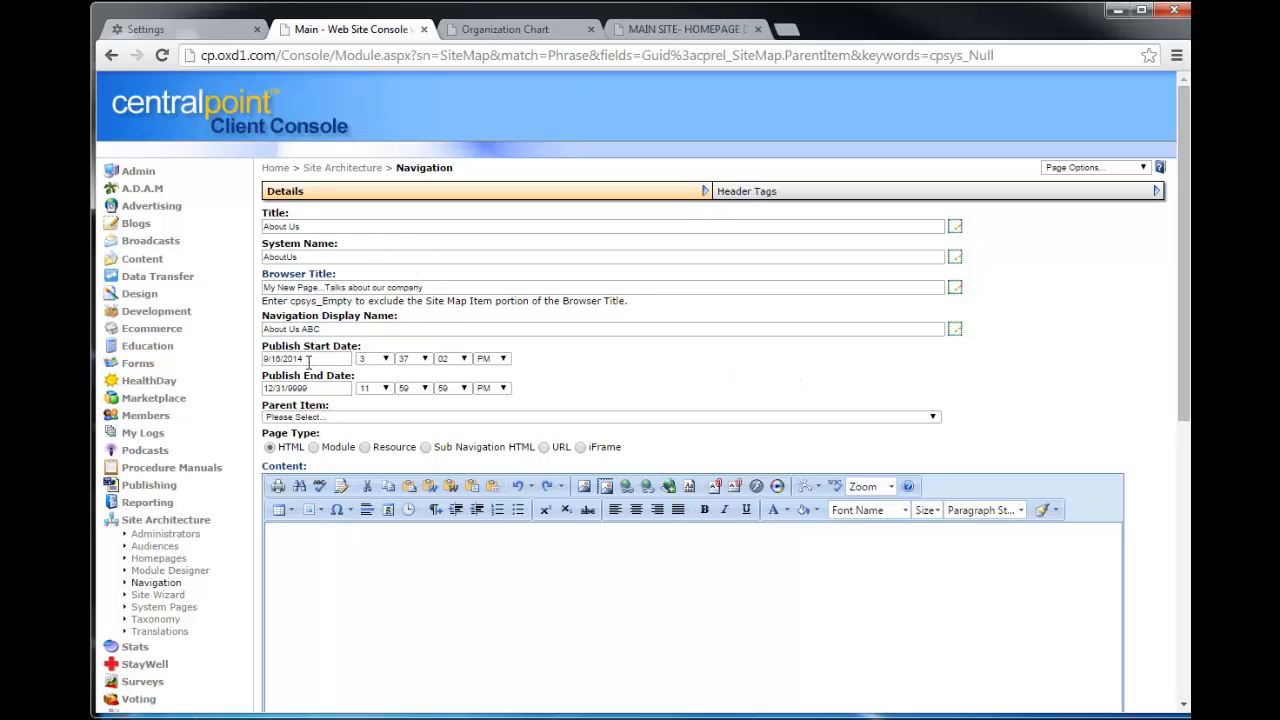
Examine the date pickers for the Publish Start Date and Publish End Date without changing either date
left_click(330, 358)
left_click(645, 366)
left_click(334, 388)
left_click(575, 370)
left_click(333, 360)
left_click(606, 375)
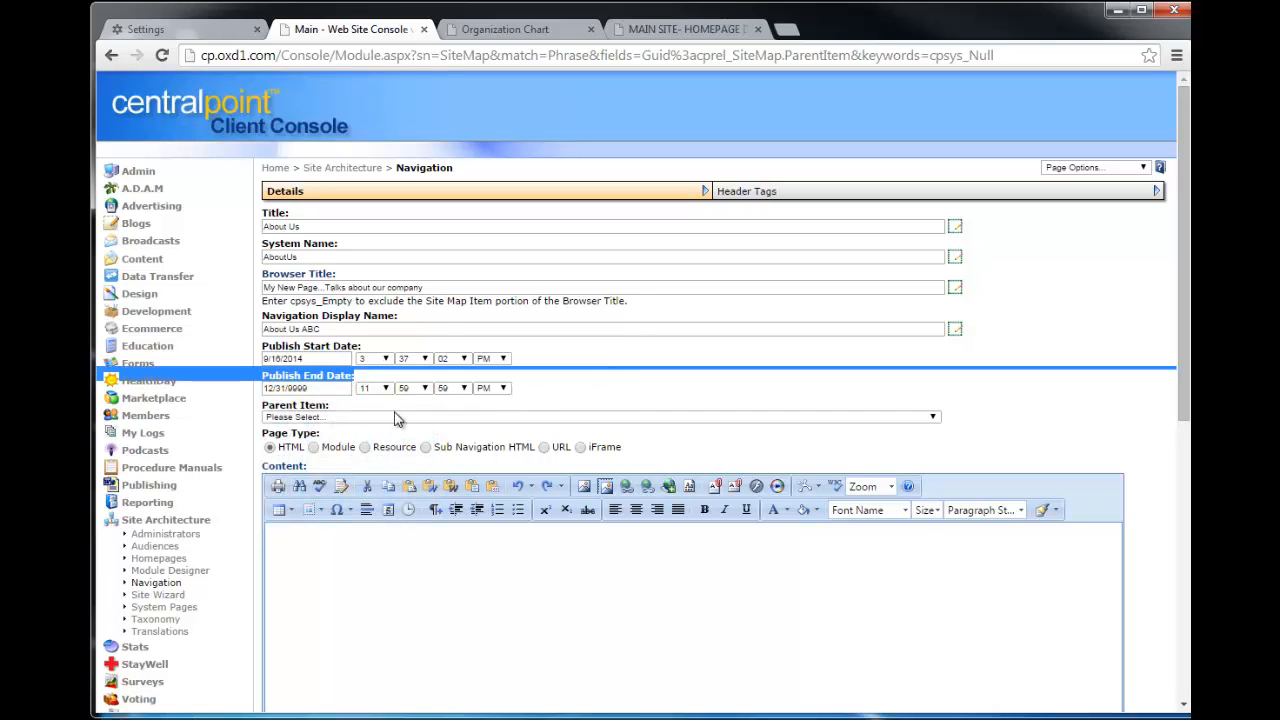
left_click(333, 359)
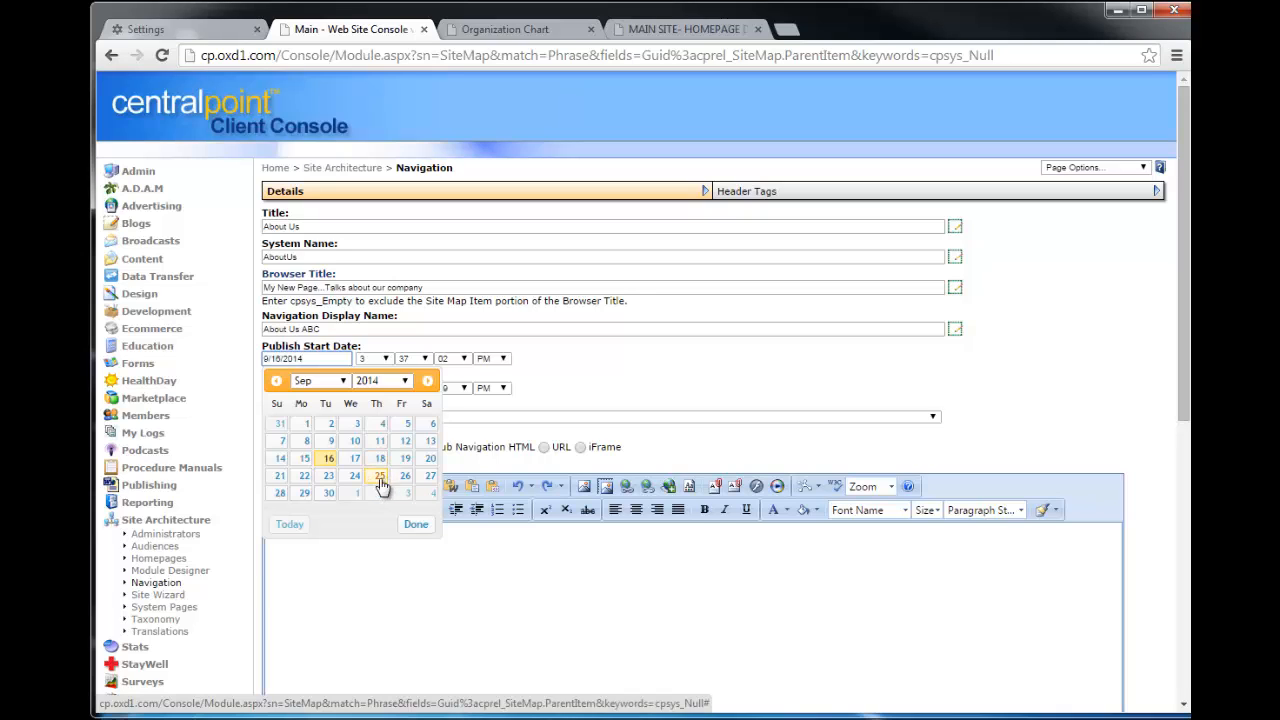
left_click(566, 386)
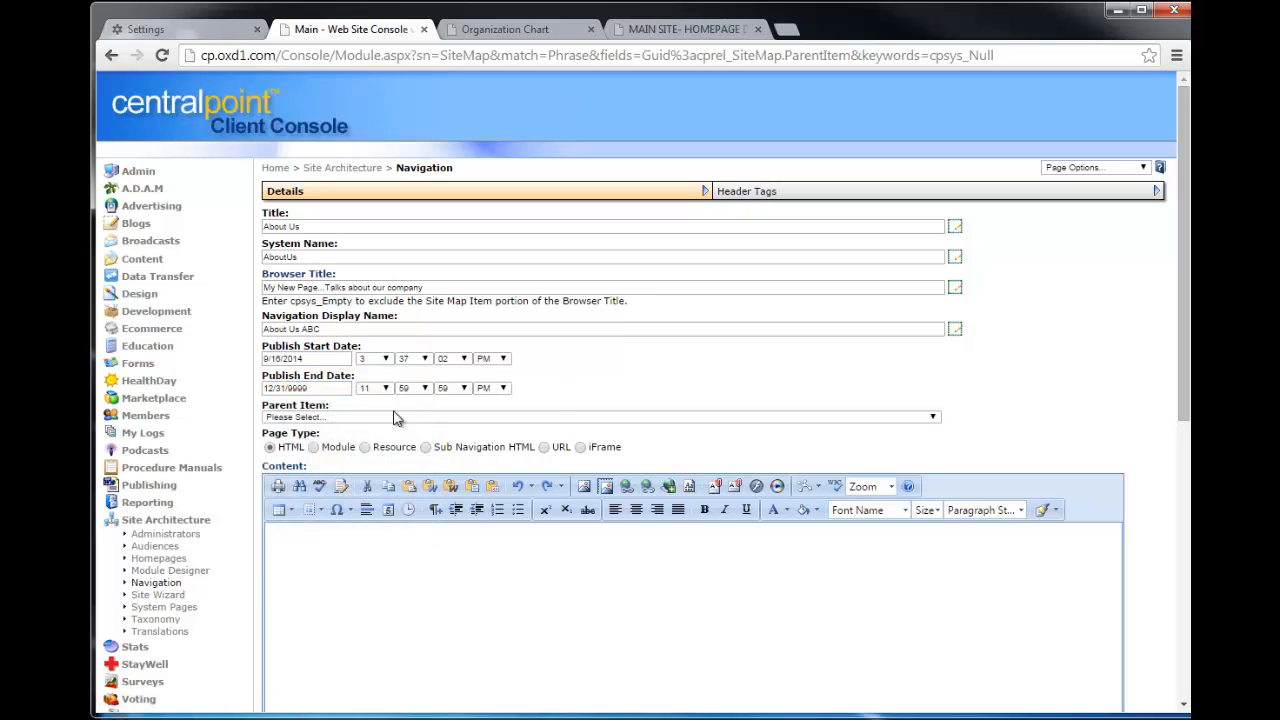
left_click(328, 390)
left_click(610, 362)
Review the available Parent Item choices for the About Us page without selecting one
scroll(1186, 292, "down", 1)
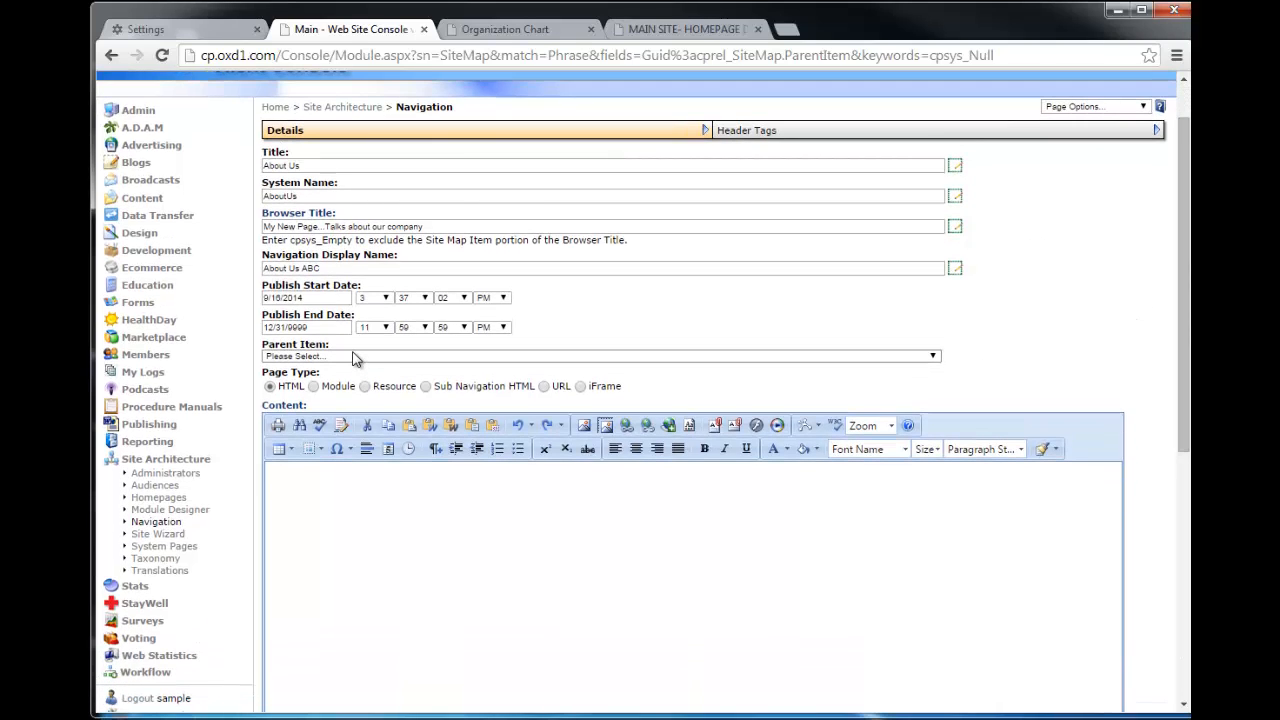
left_click(352, 357)
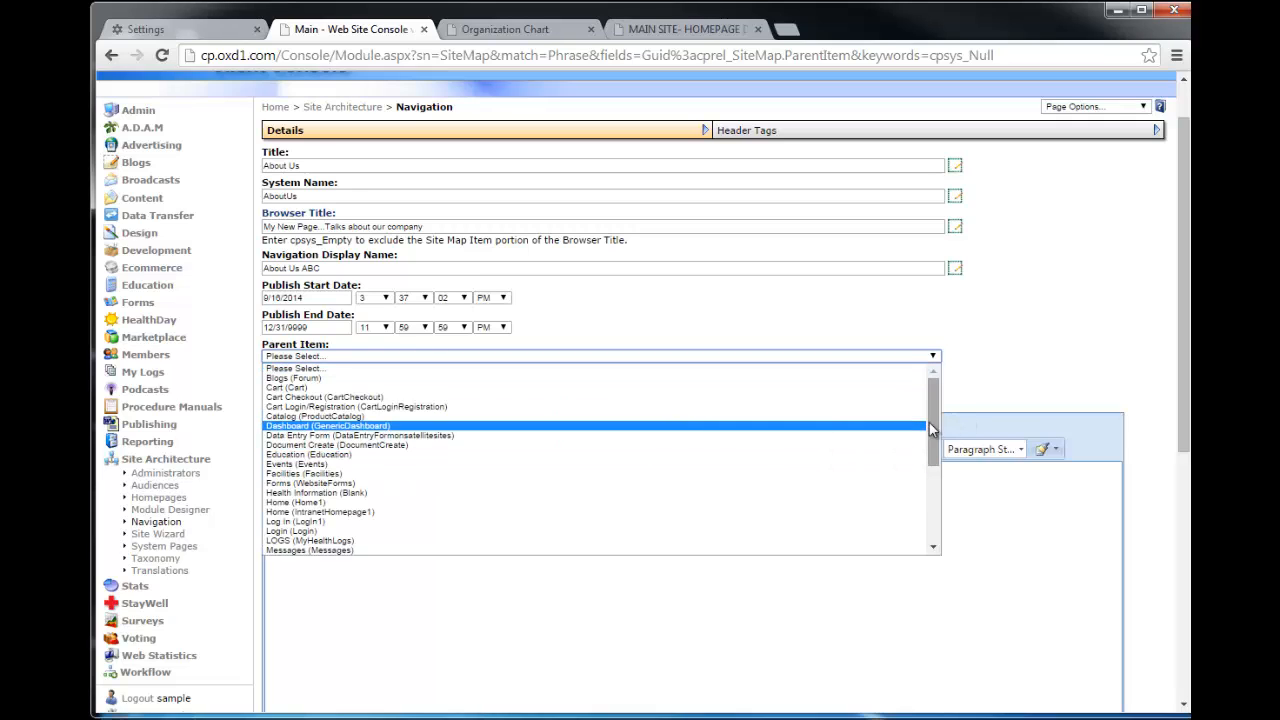
mouse_move(934, 426)
left_mouse_down()
mouse_move(949, 529)
mouse_move(937, 405)
left_mouse_up()
left_click(900, 318)
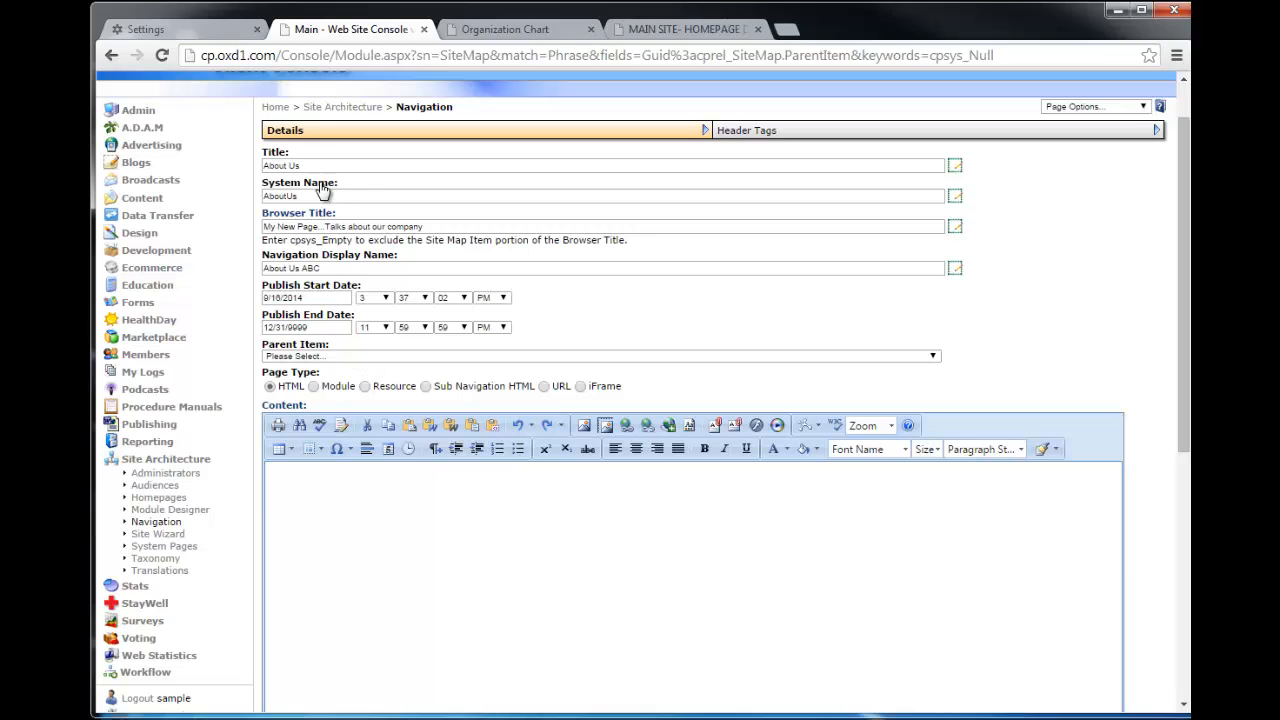
left_click_drag(323, 166, 248, 158)
left_click(893, 306)
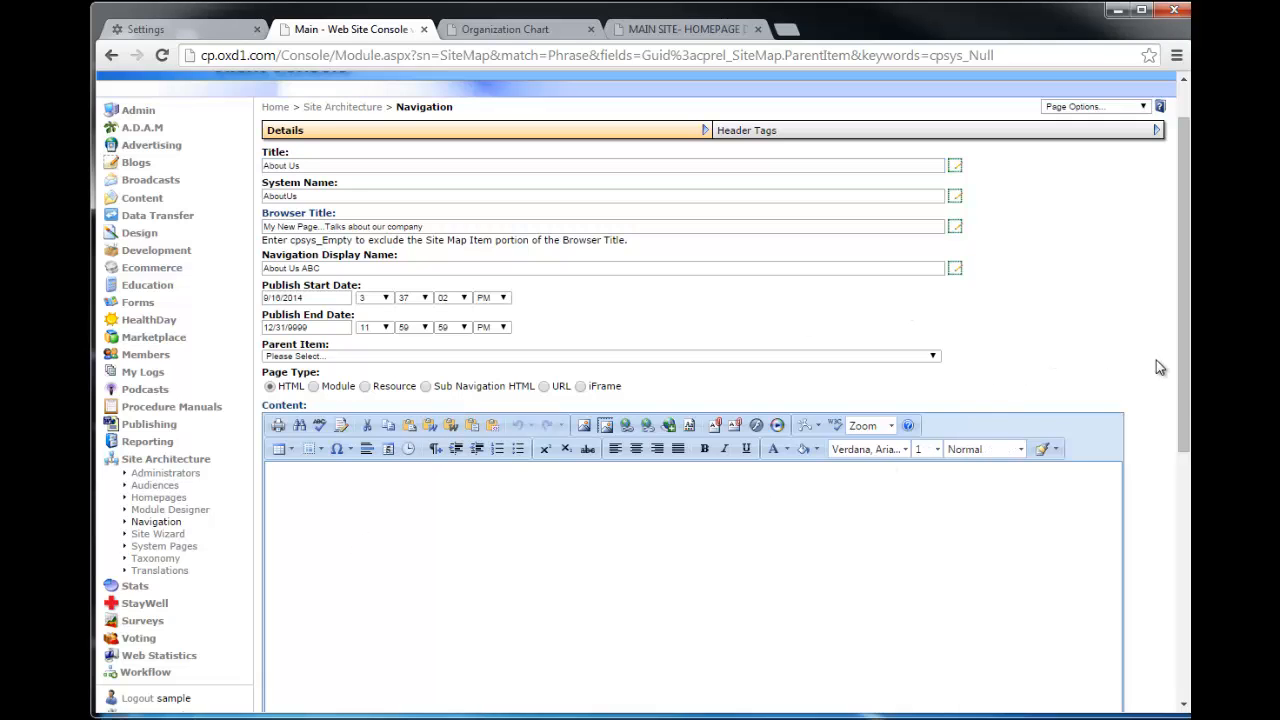
Enter "Sample Body Copy for Navigation Item....." as the page's HTML content
scroll(434, 457, "down", 1)
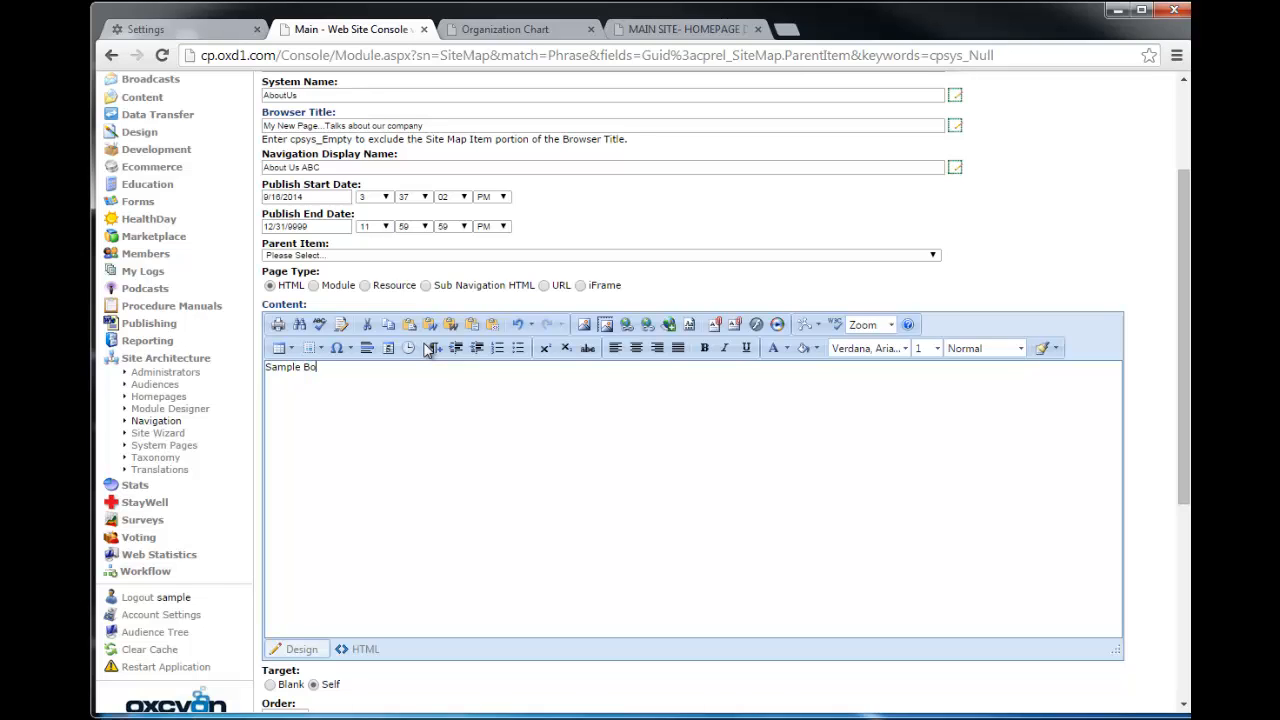
type("for Navigation Item.....")
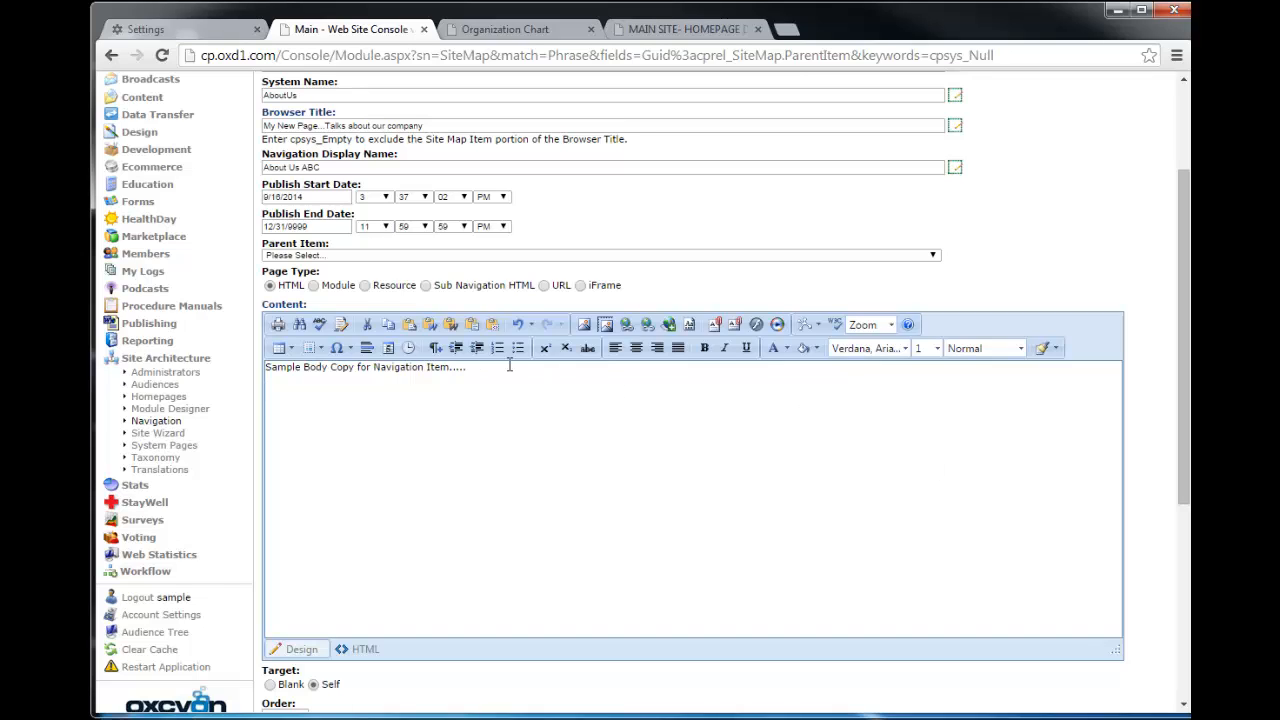
Format the whole line of body copy as bold, italic, red text at font size 6
left_click_drag(500, 367, 170, 352)
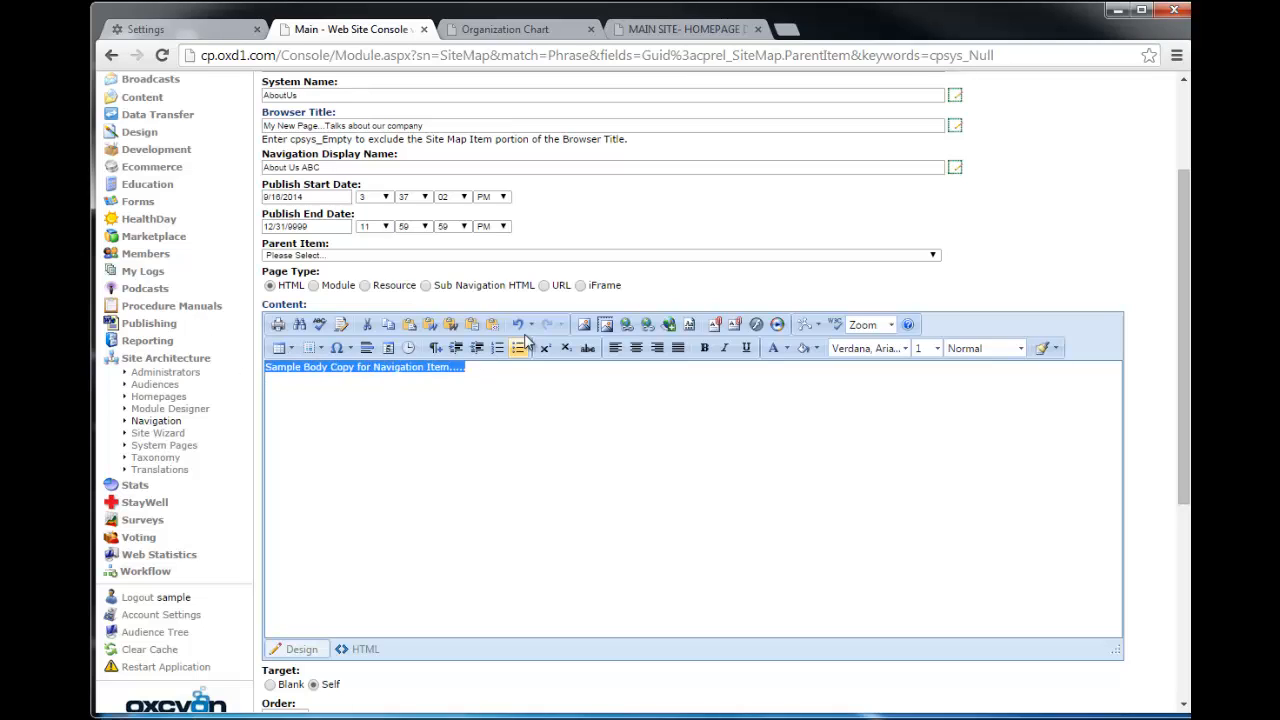
left_click(704, 347)
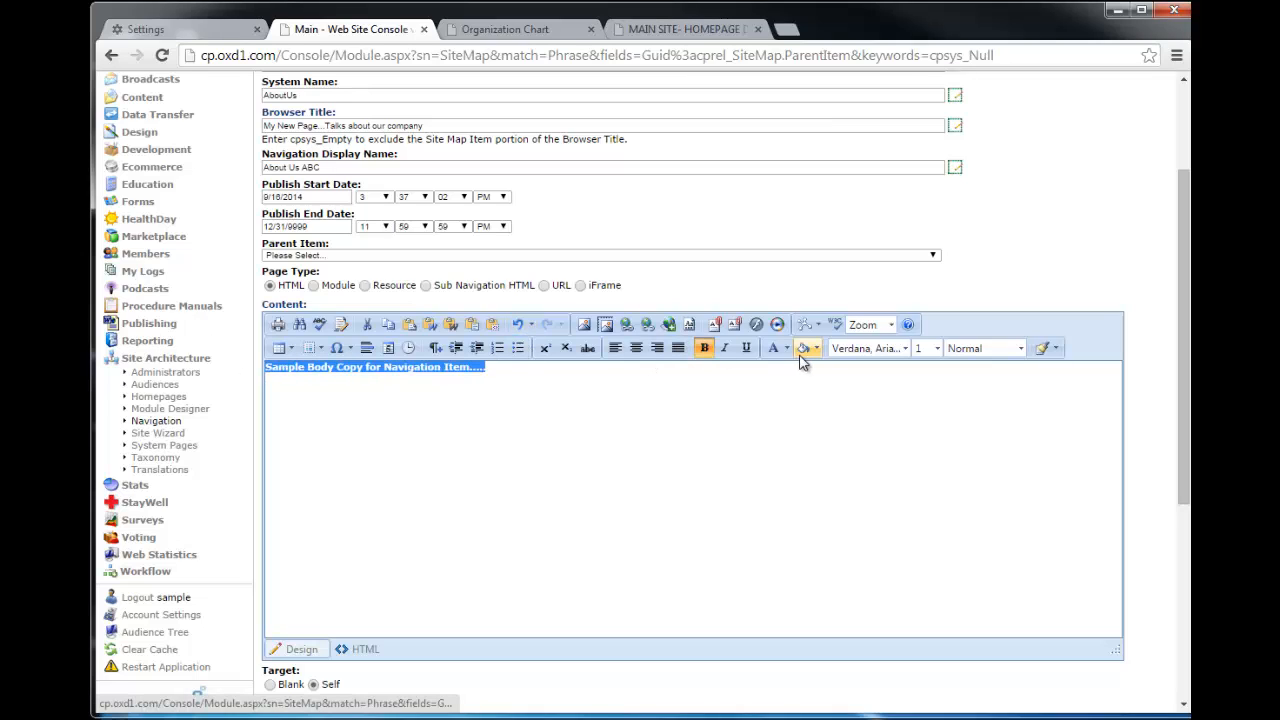
left_click(787, 348)
left_click(792, 436)
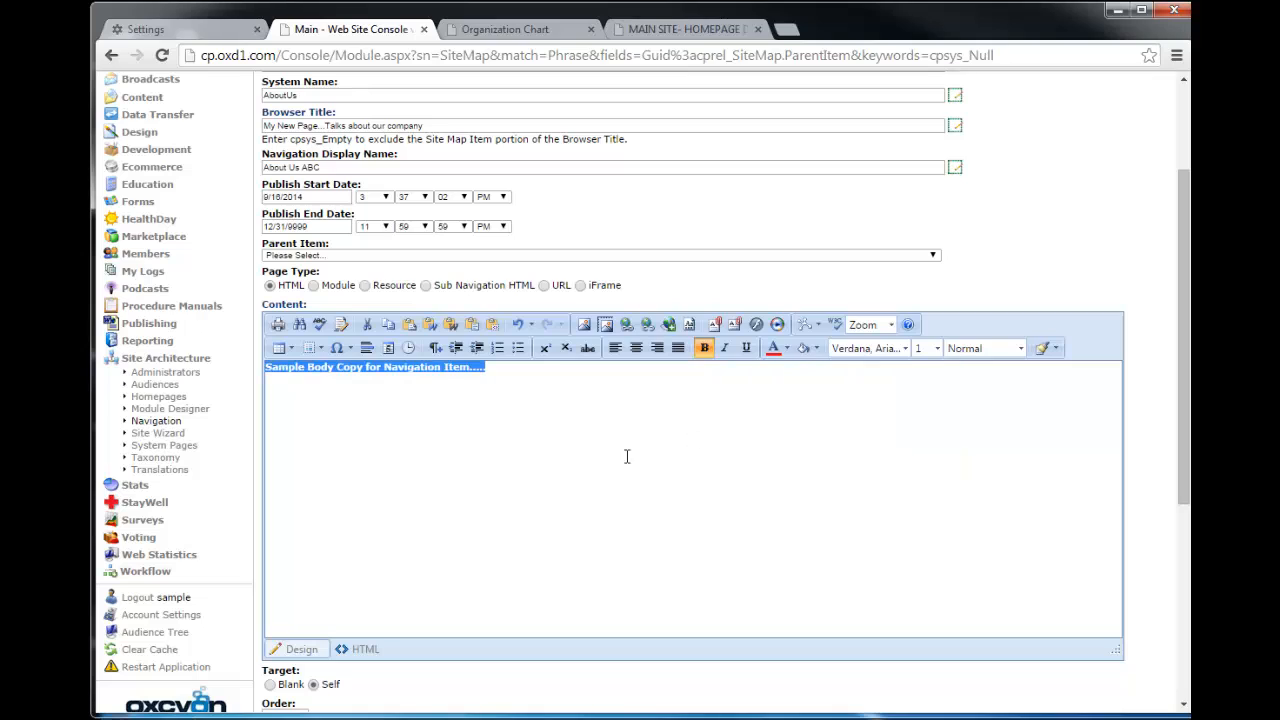
left_click(725, 347)
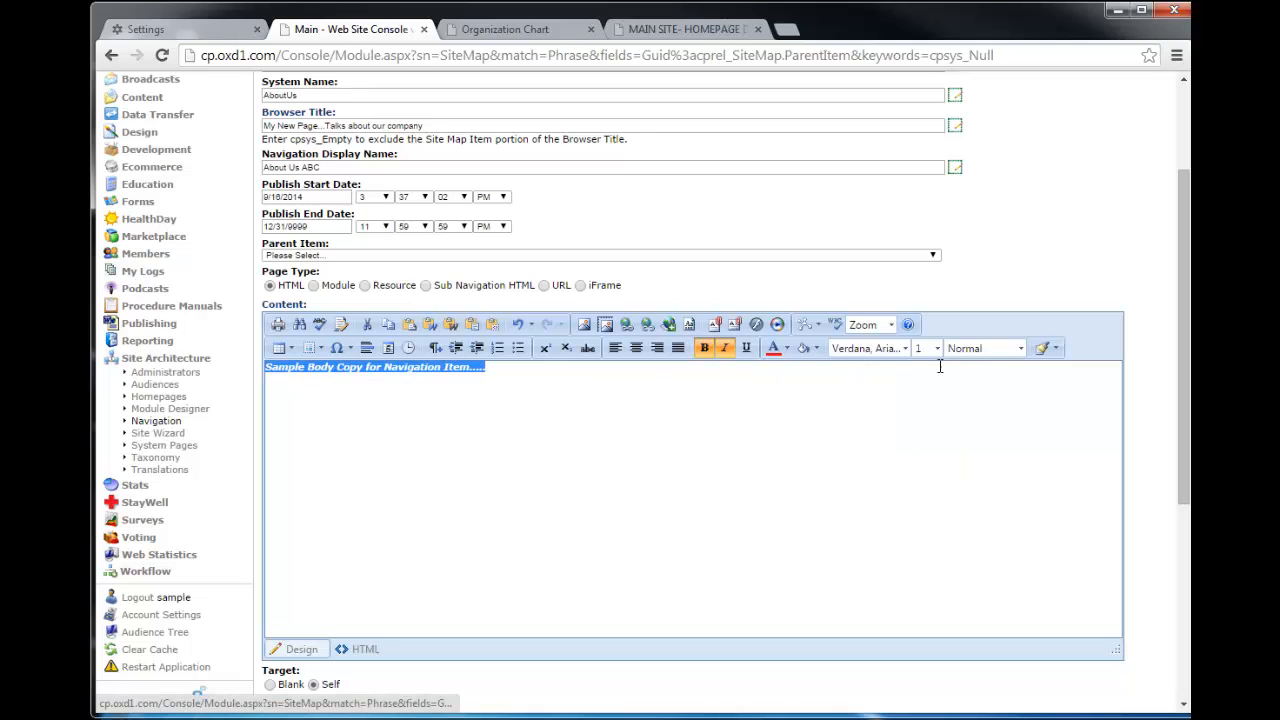
left_click(936, 348)
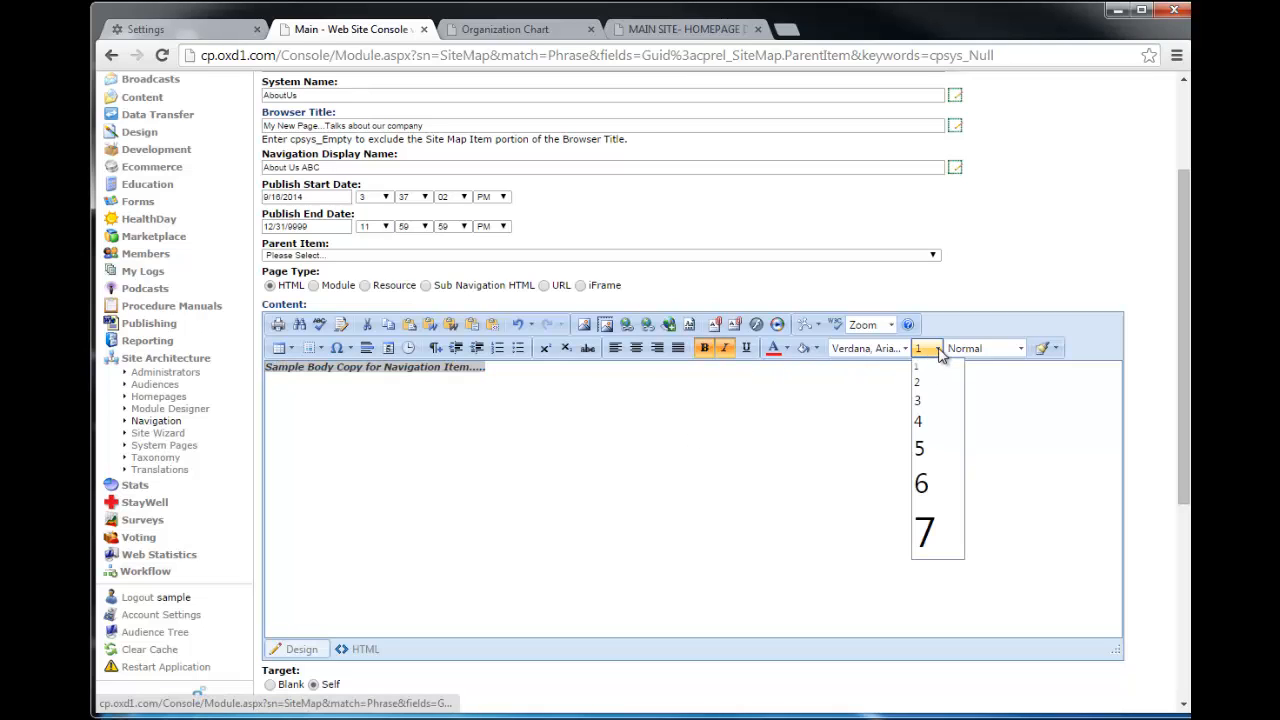
left_click(925, 483)
left_click(898, 472)
left_click_drag(945, 397, 262, 385)
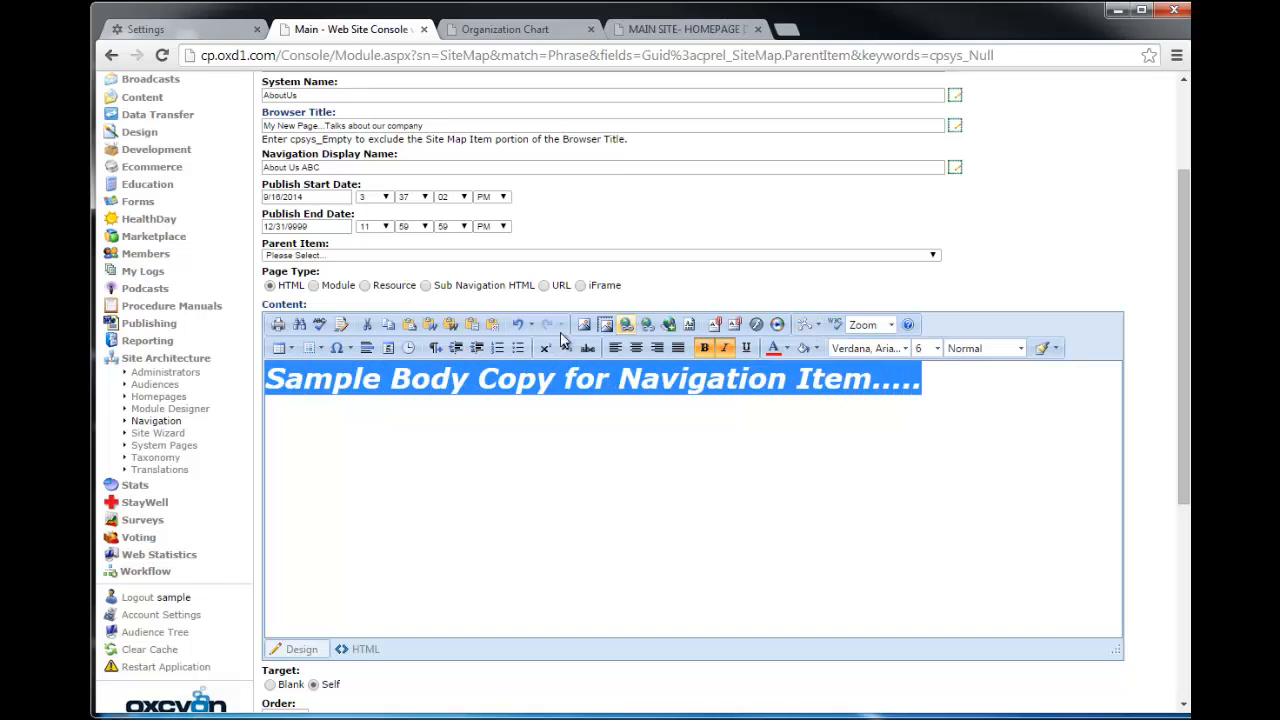
Insert happy_face_button.jpg from the Education image folder on a new line below the body copy
left_click(886, 500)
key("Return")
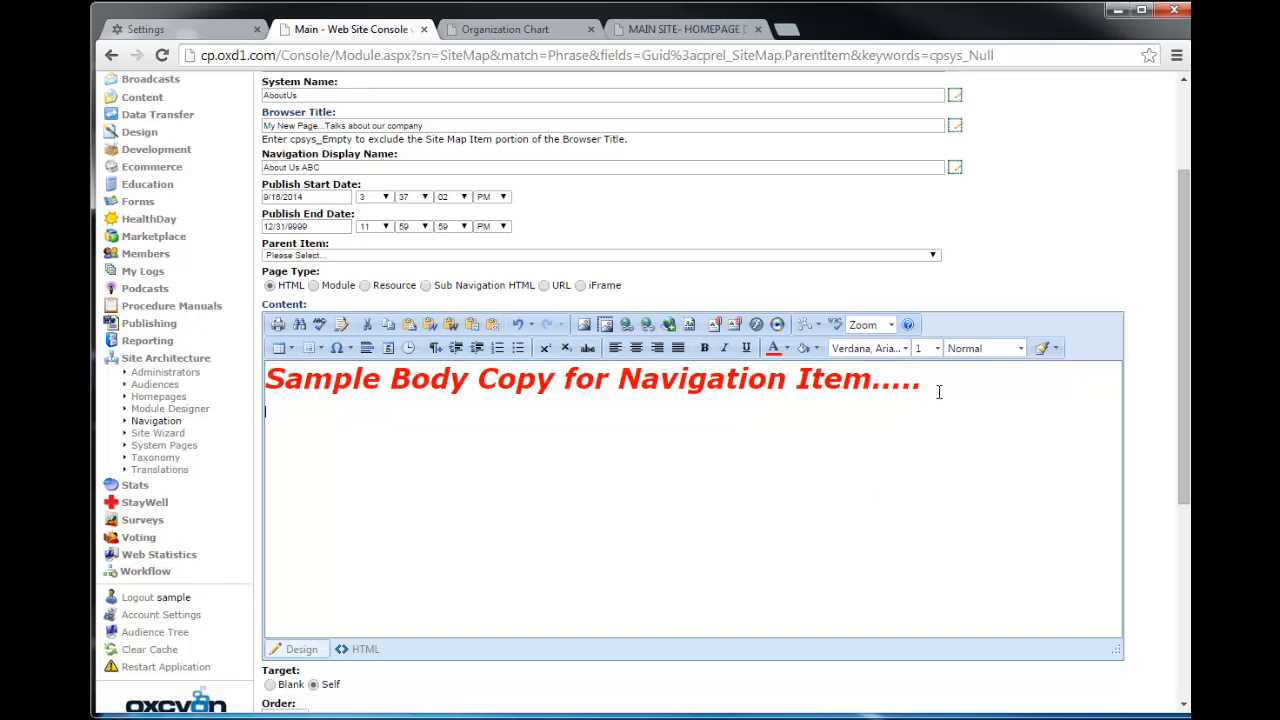
left_click(585, 325)
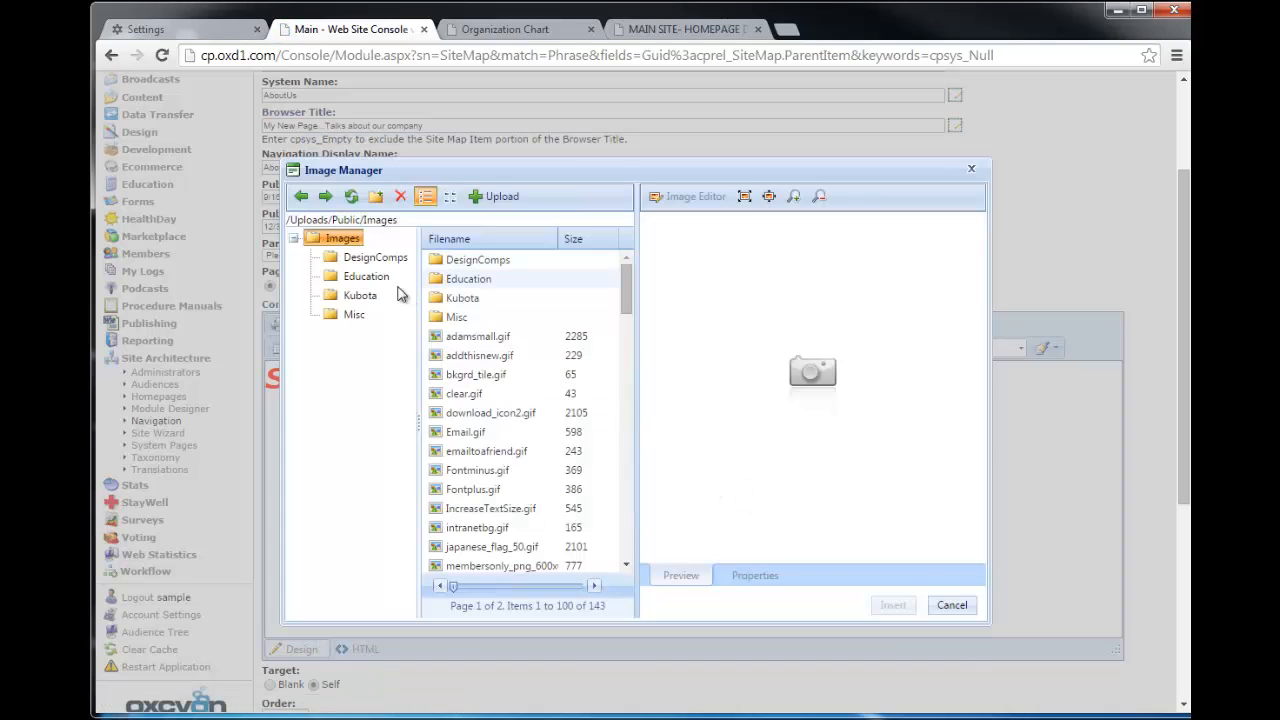
left_click(376, 281)
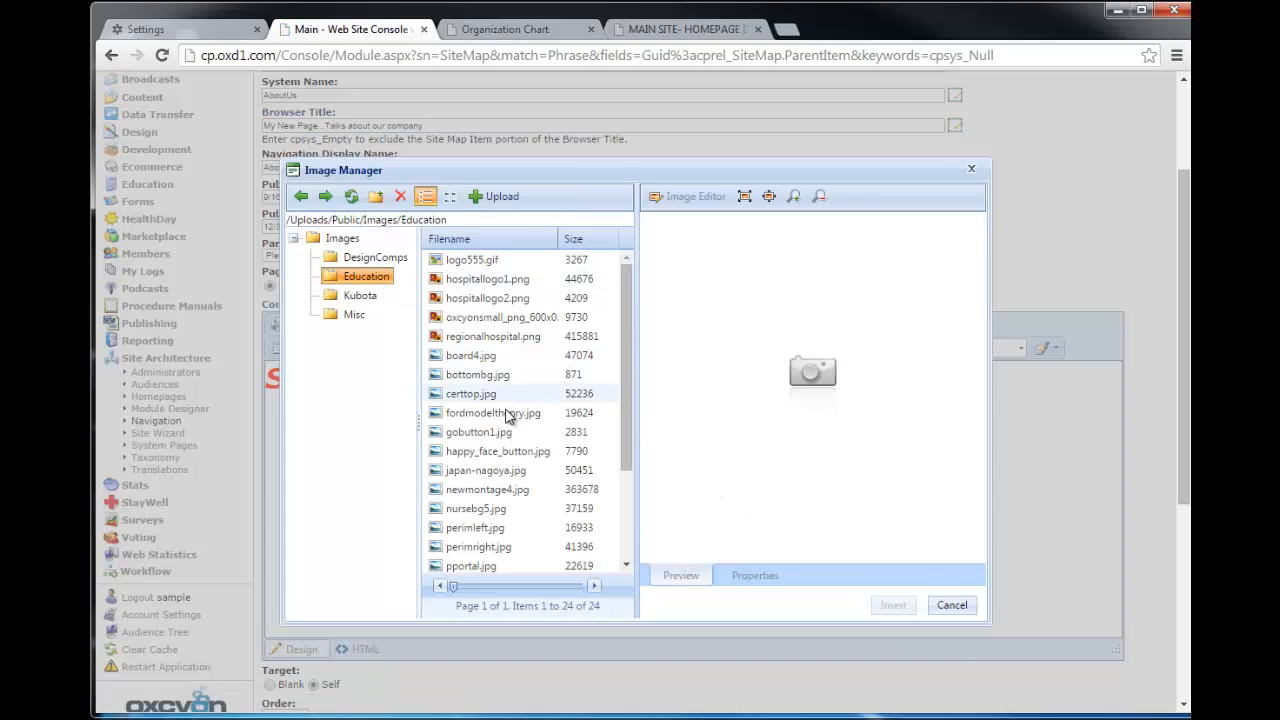
left_click(503, 453)
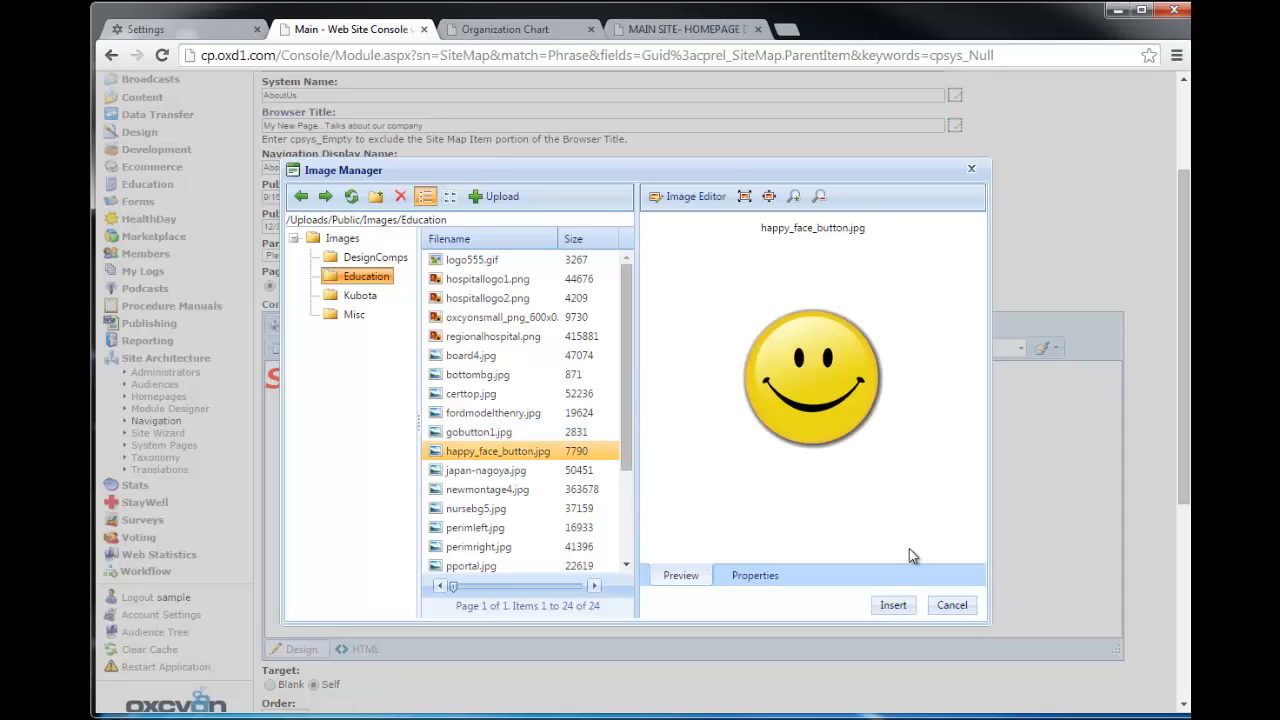
left_click(894, 605)
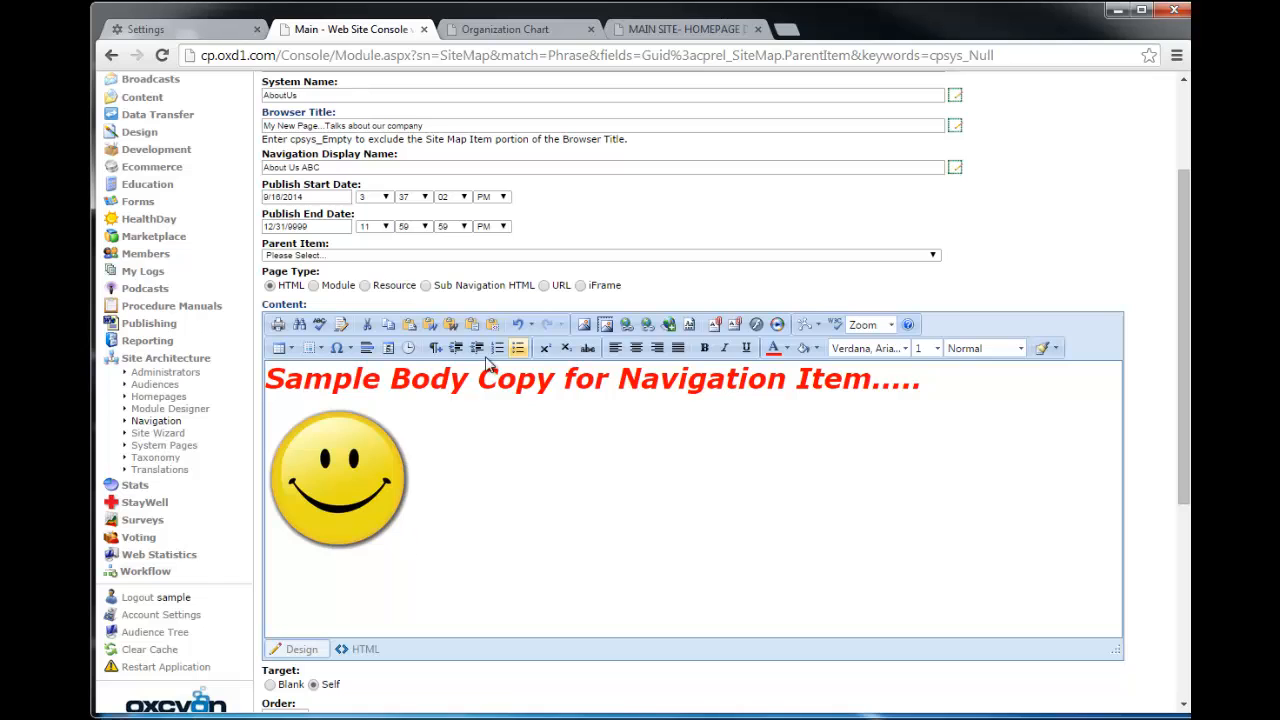
Review the Image Manager's upload options for the Education folder and close it without uploading or inserting anything
left_click(585, 326)
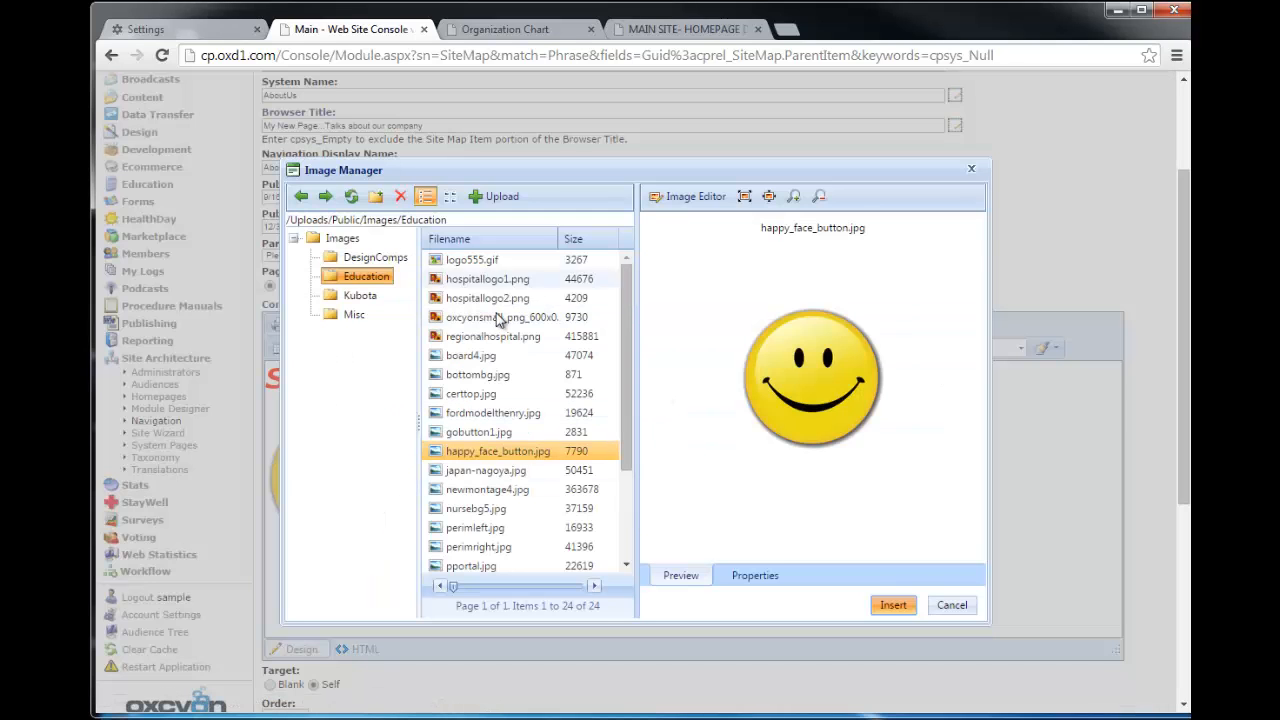
left_click(545, 446)
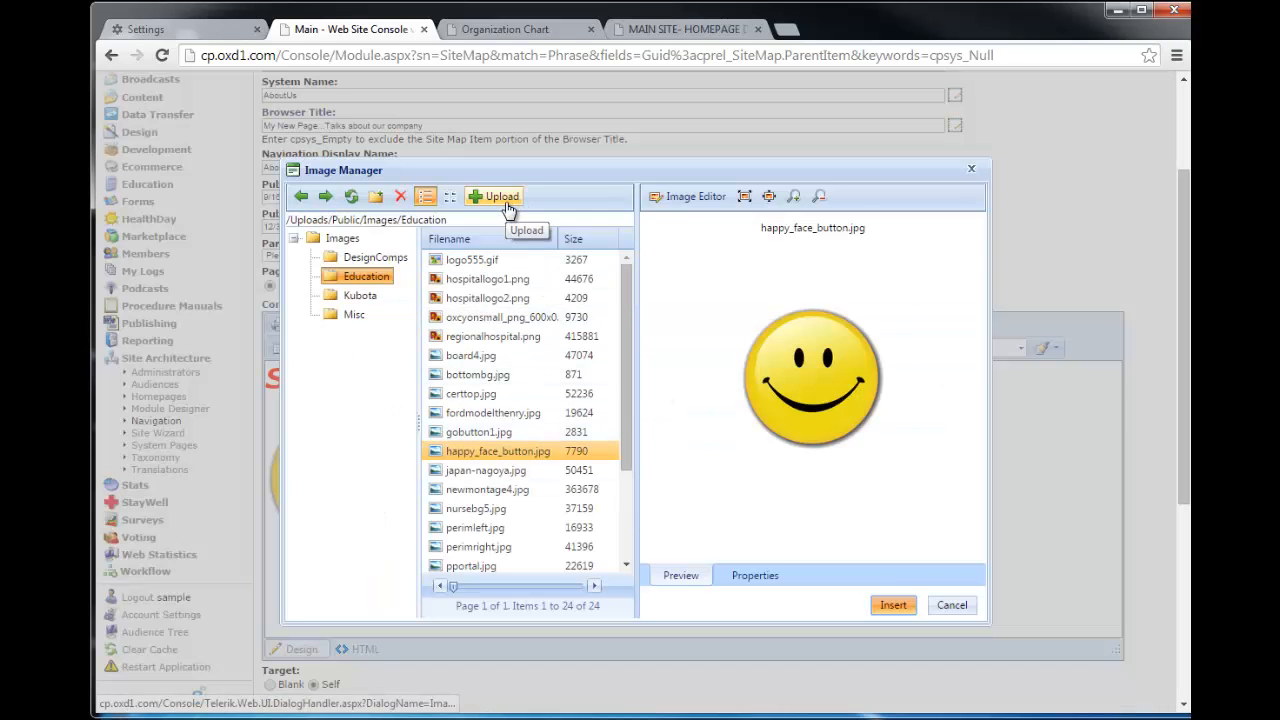
left_click(505, 200)
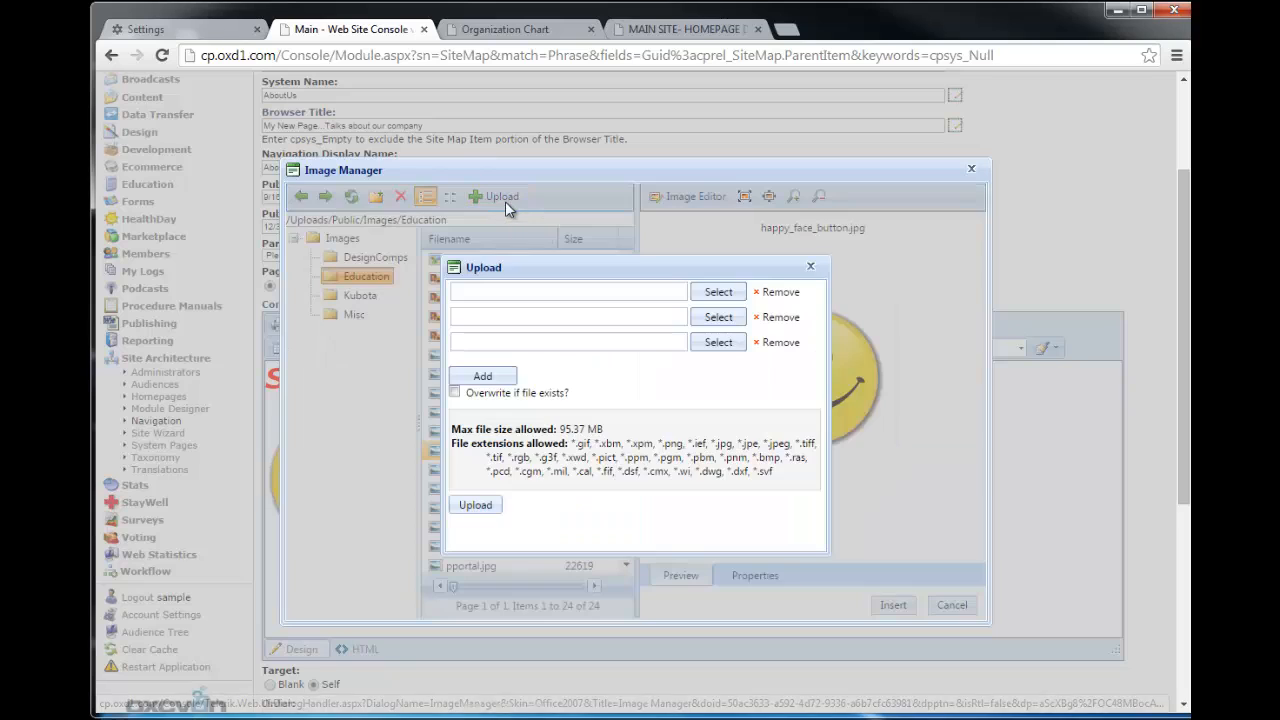
left_click(810, 270)
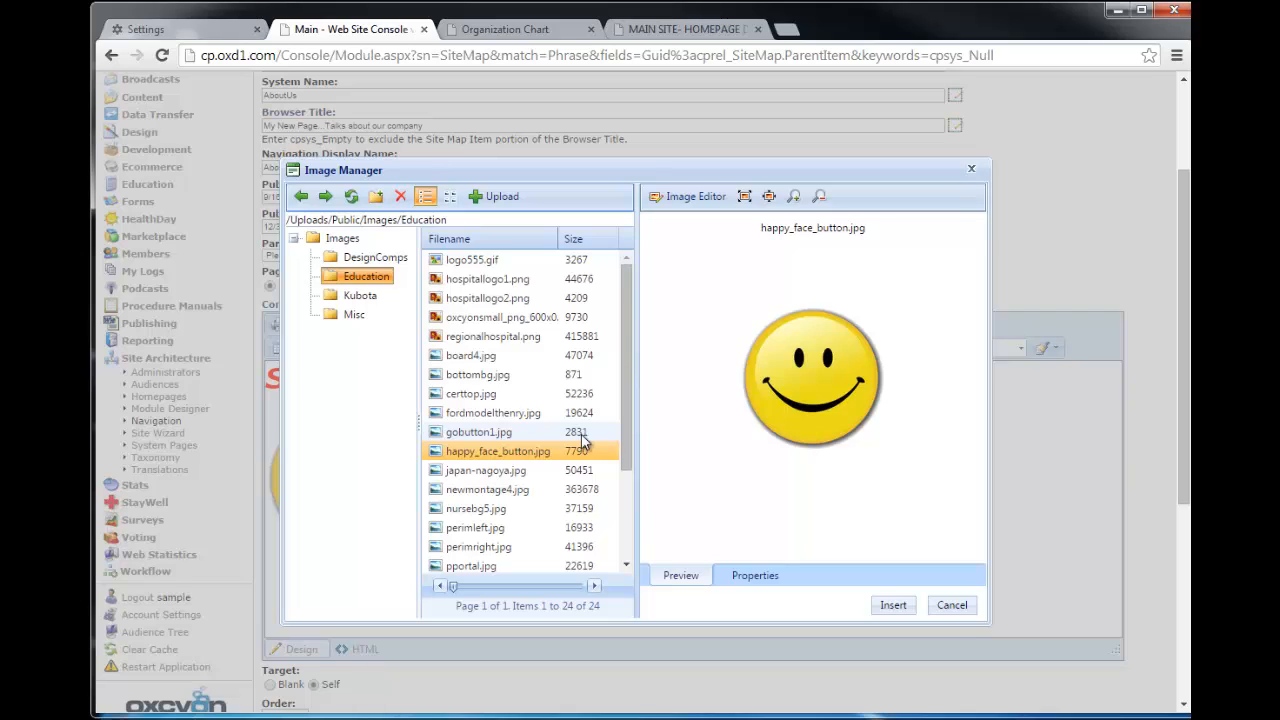
left_click(972, 170)
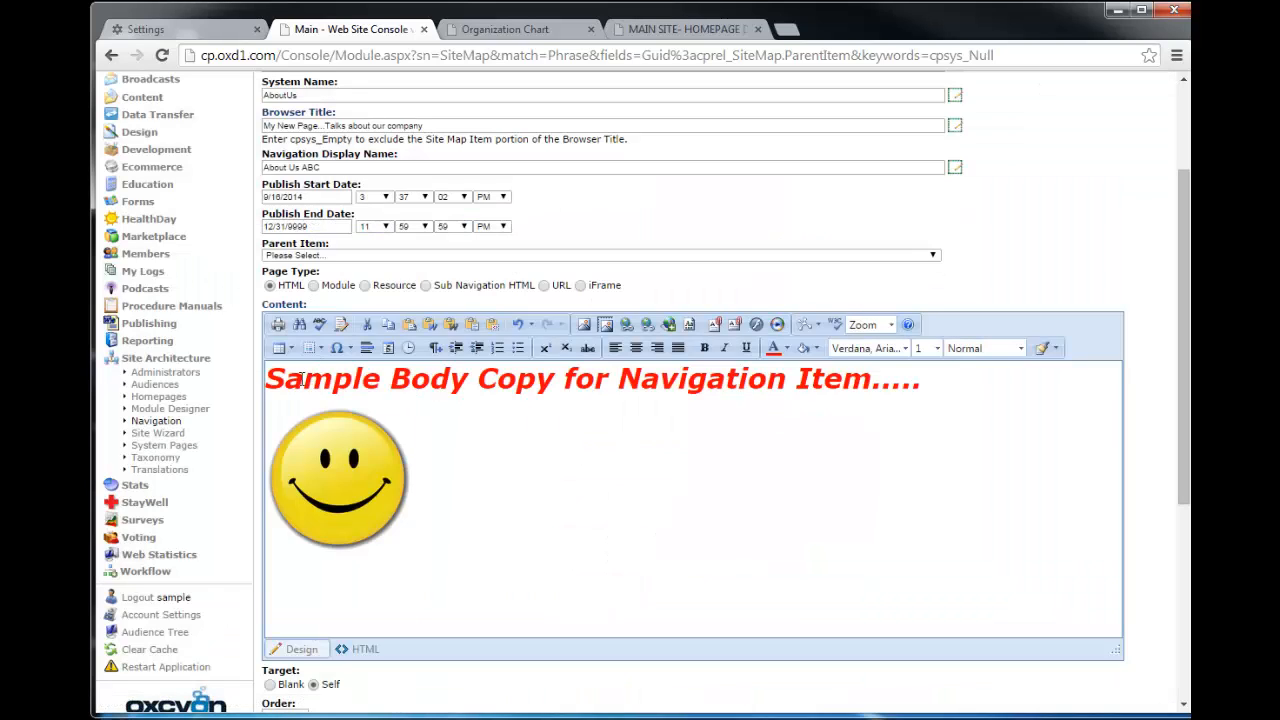
Insert "our About Us" before the word "Navigation" in the body copy
key("ctrl+a")
left_click(621, 380)
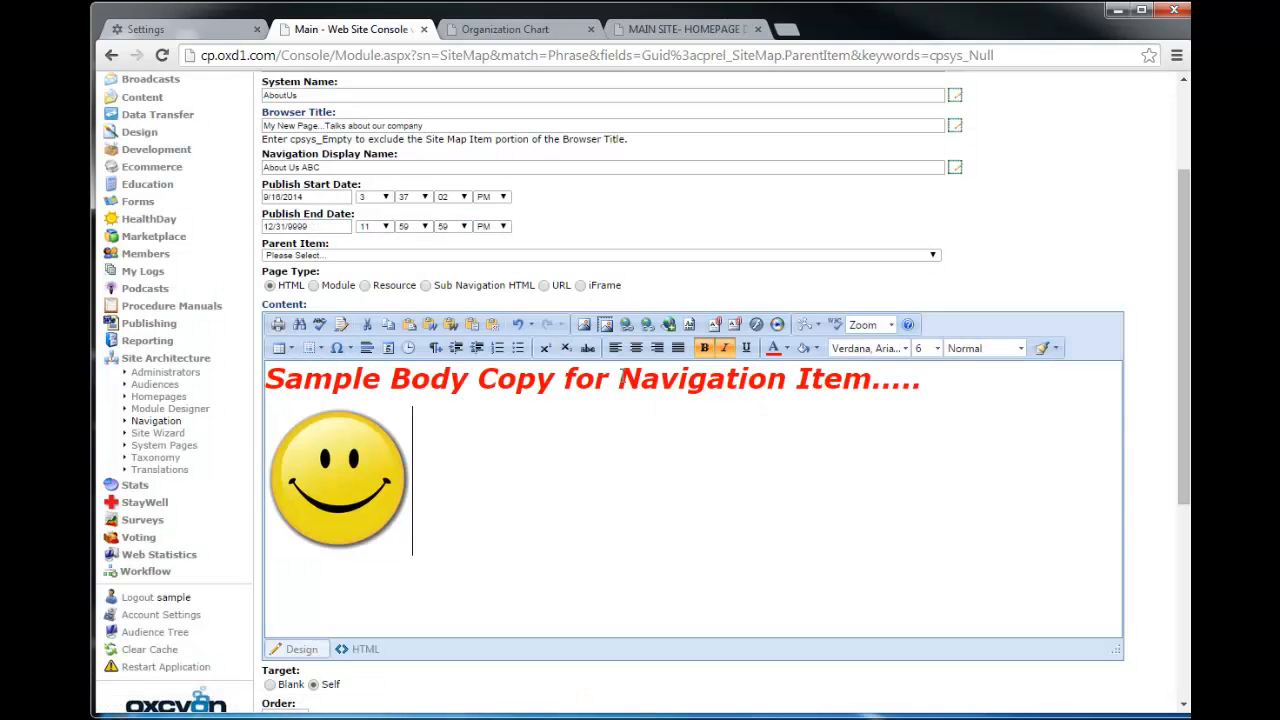
type("our About U")
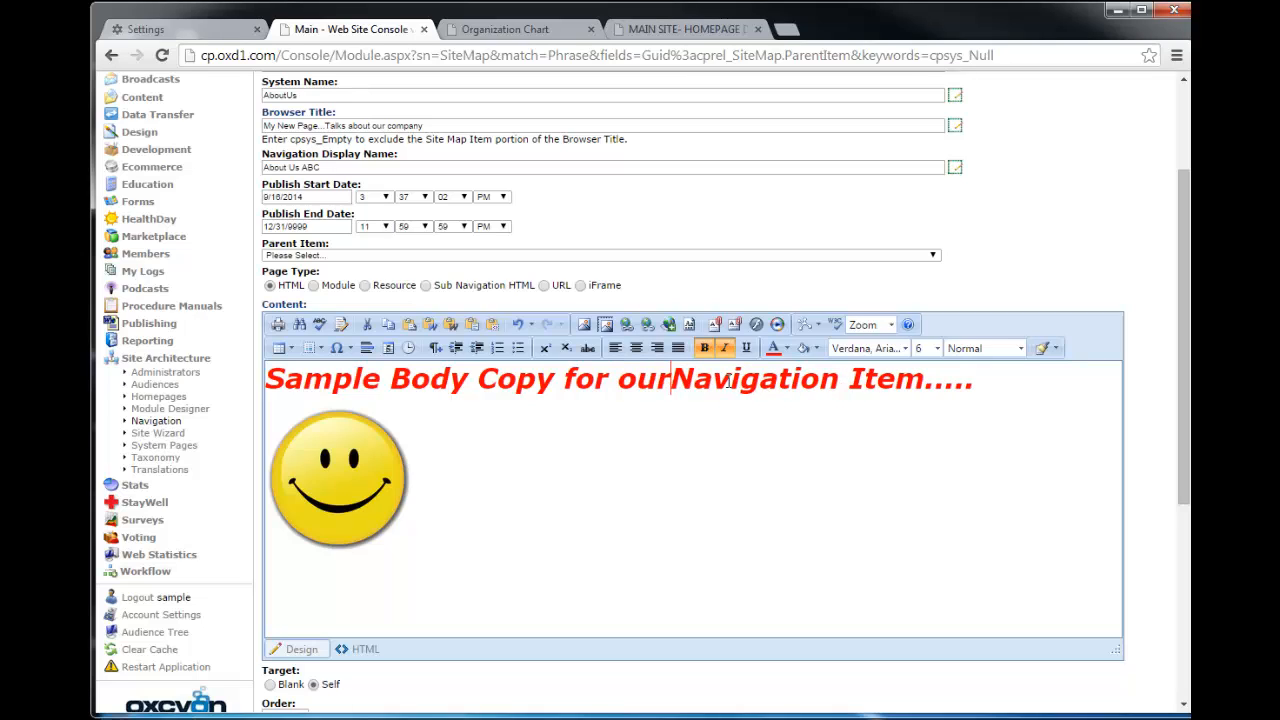
type("s")
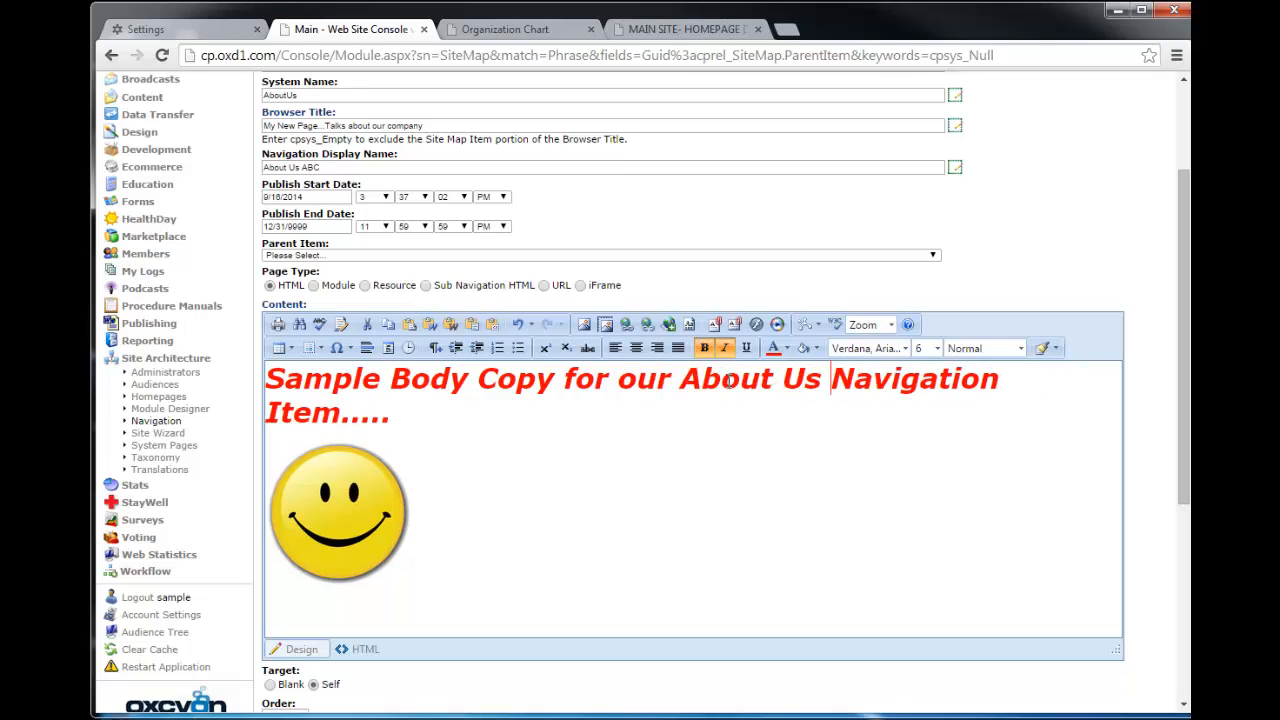
Recolor the words "About Us" in the body copy blue, #366092
left_click_drag(681, 383, 834, 383)
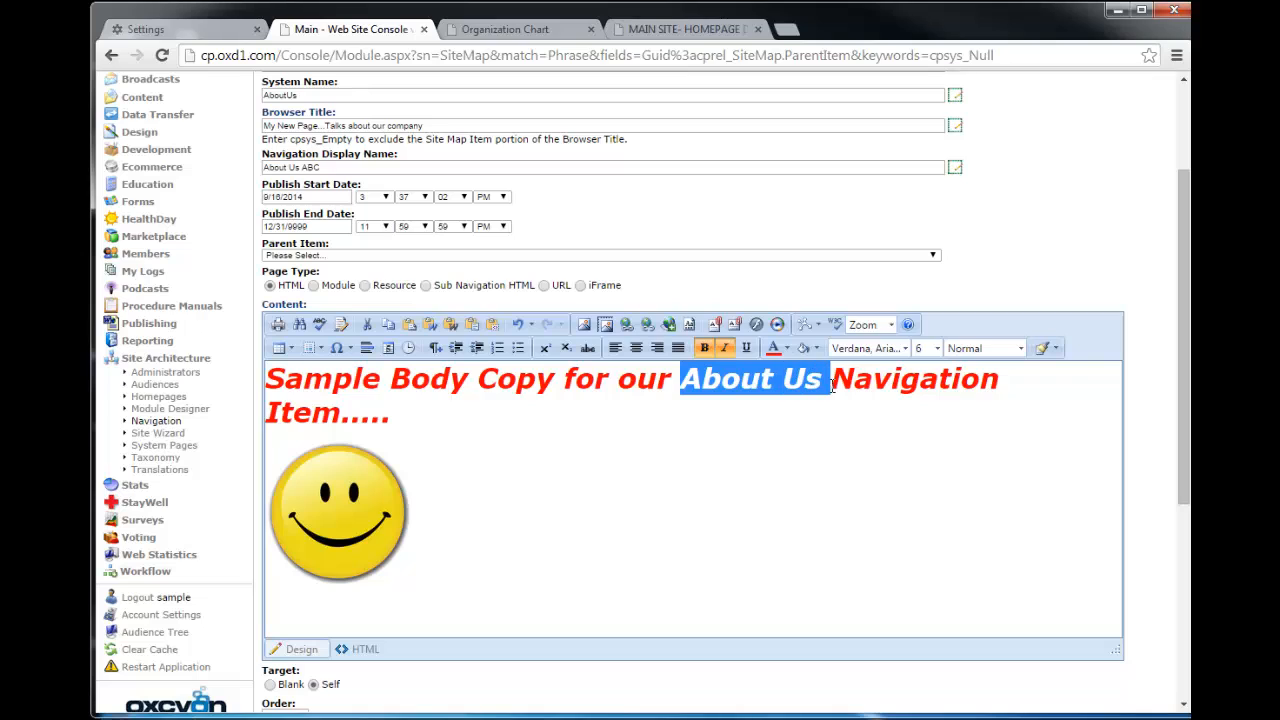
left_click(787, 349)
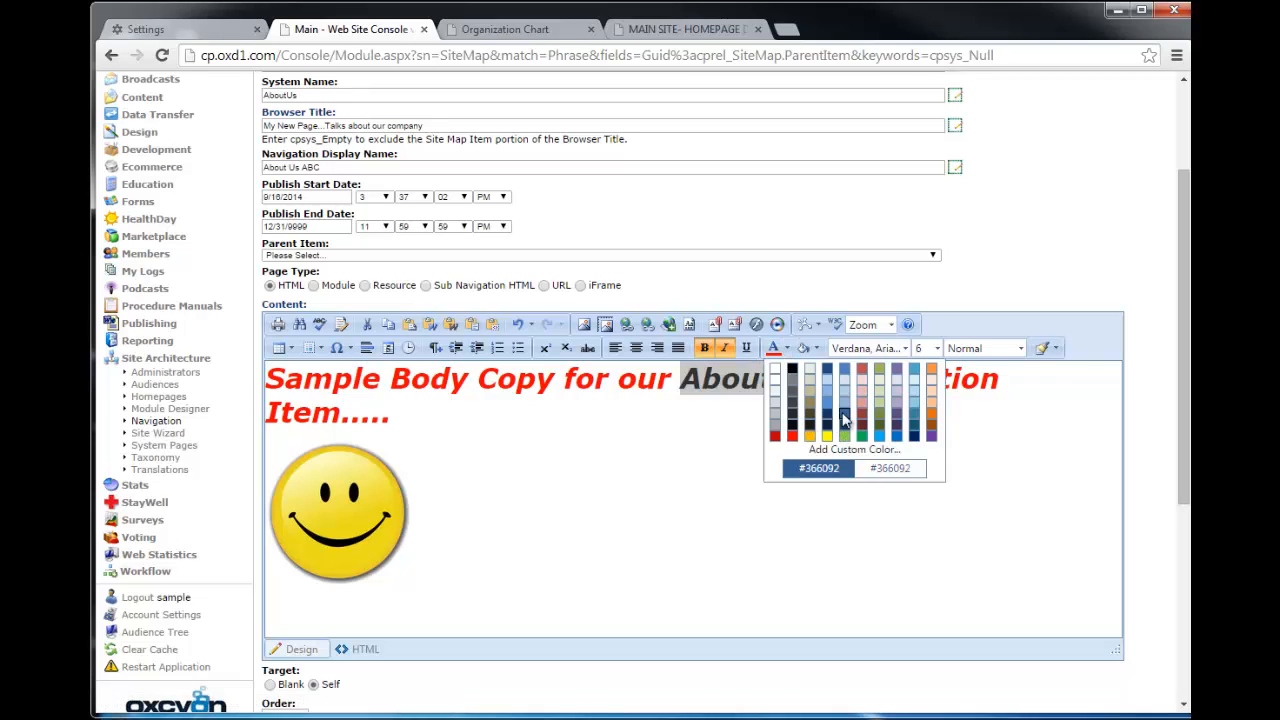
left_click(845, 418)
left_click(775, 380)
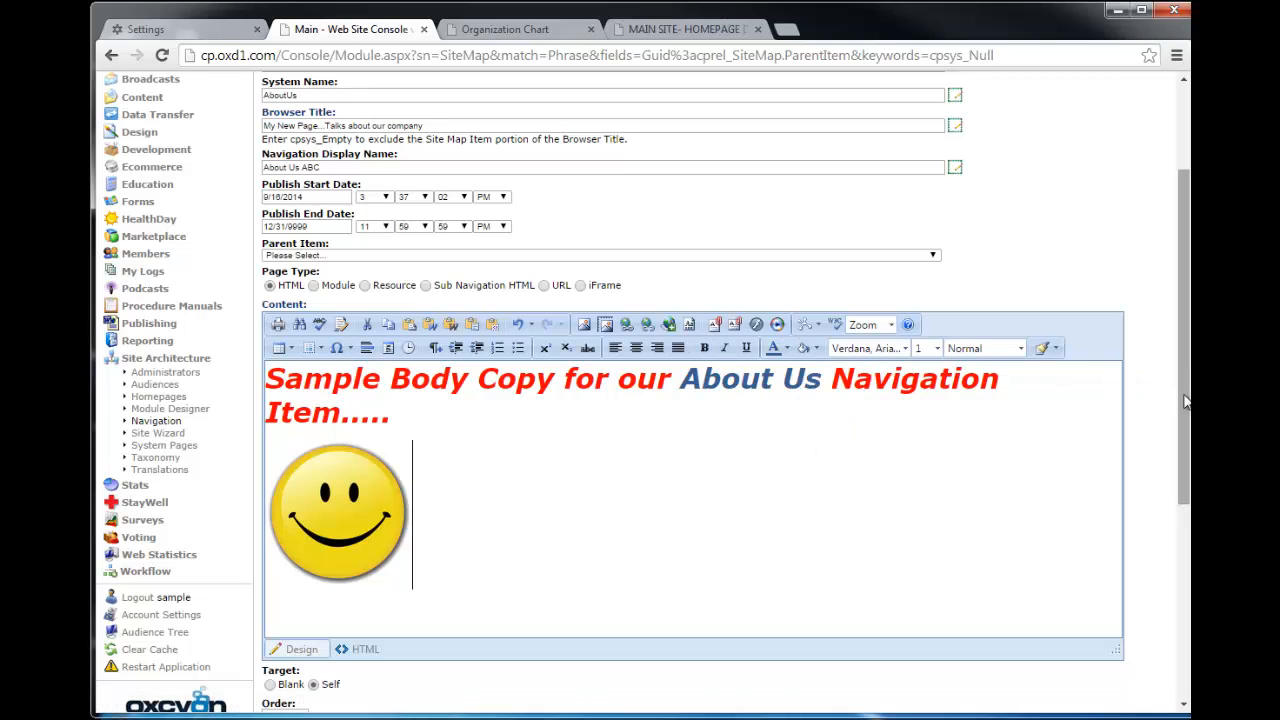
Try the Main, Intranet and Regional Hospital audiences for the page, and restore the All Audiences selection
left_click_drag(1187, 405, 1187, 602)
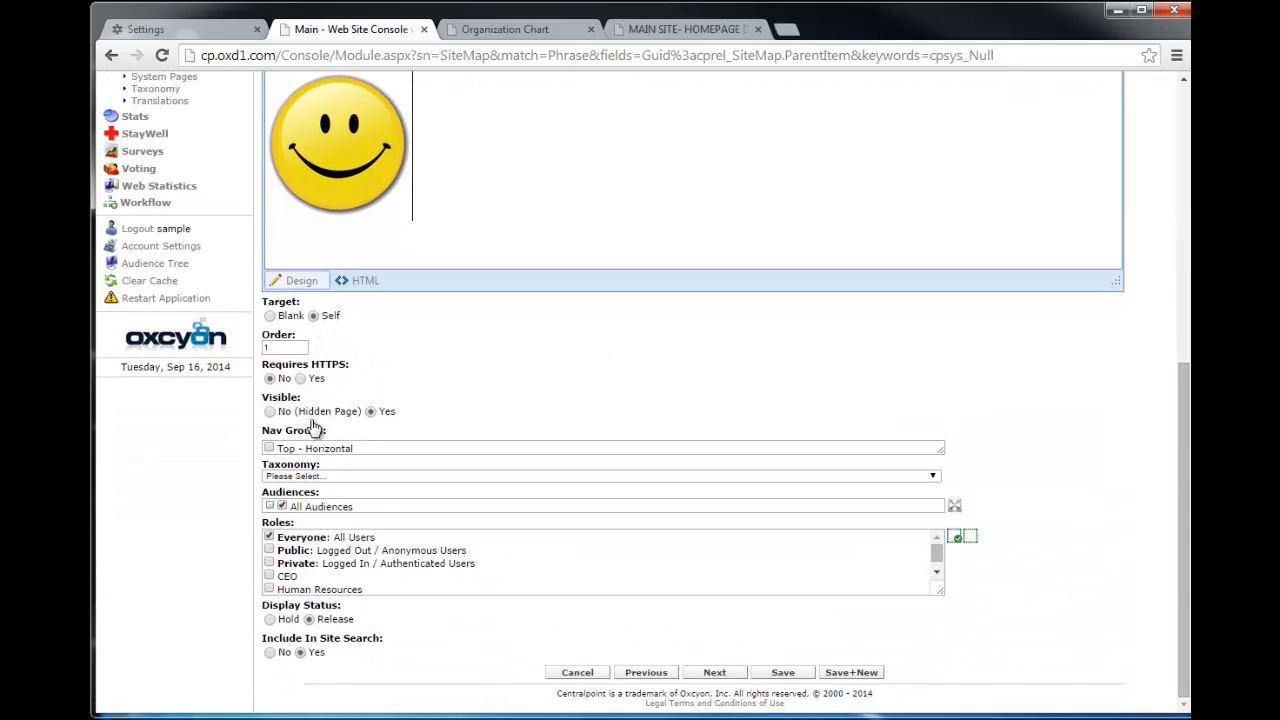
left_click(307, 512)
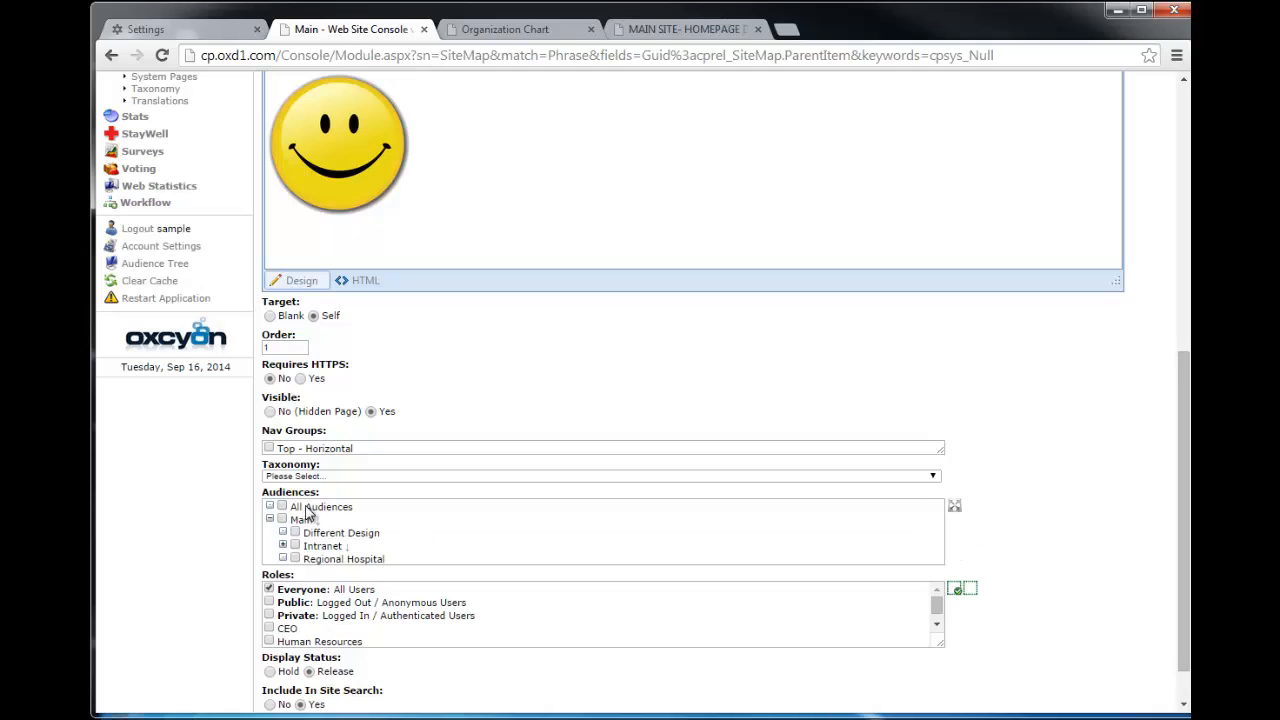
left_click(294, 546)
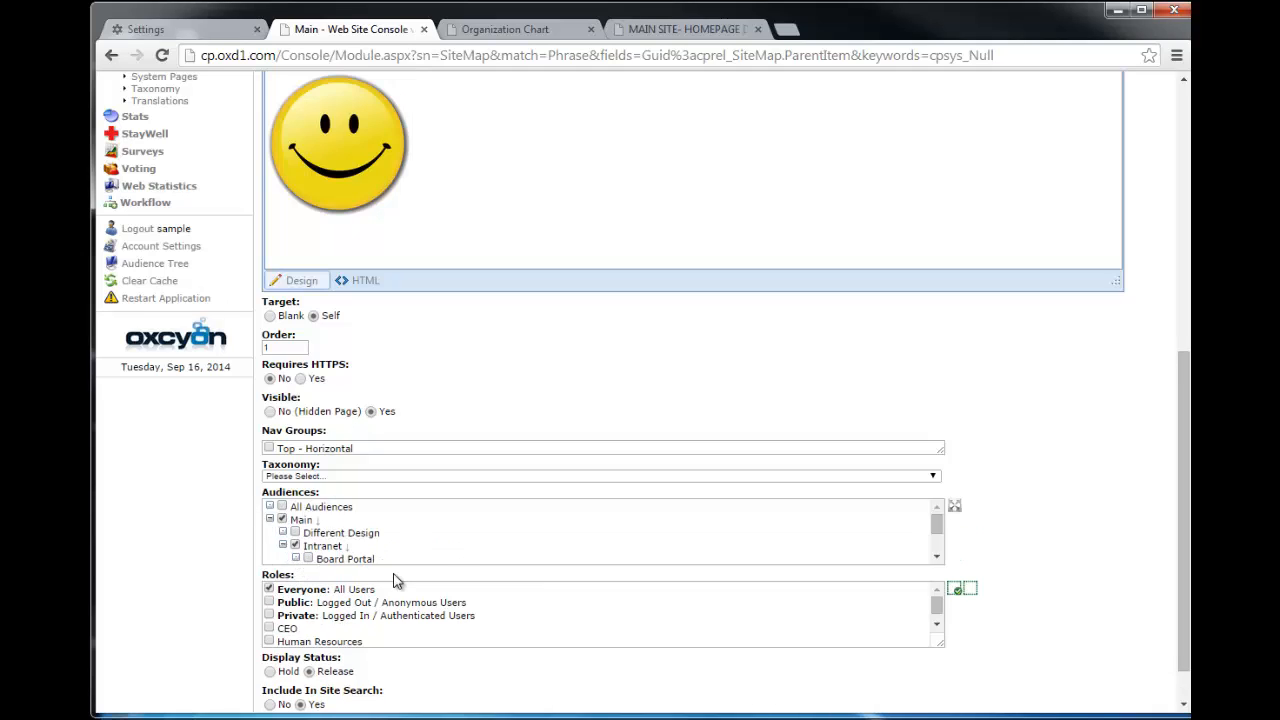
left_click(294, 546)
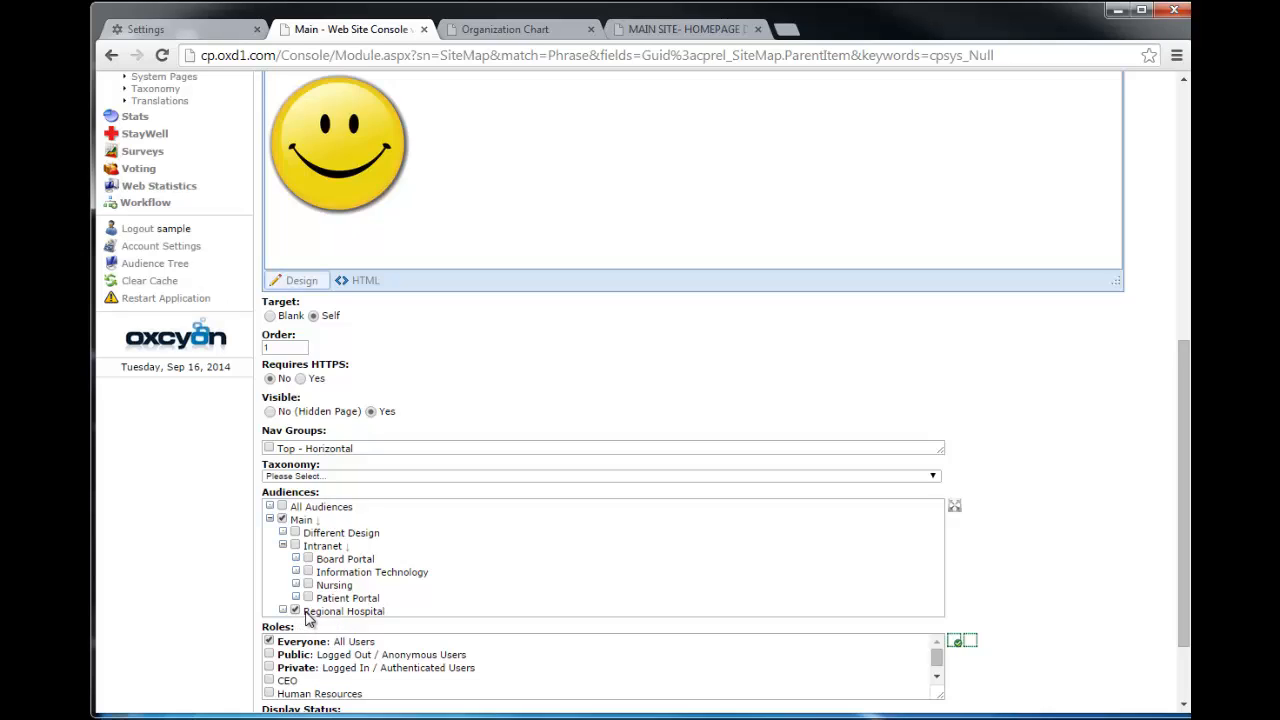
left_click(295, 611)
left_click(282, 507)
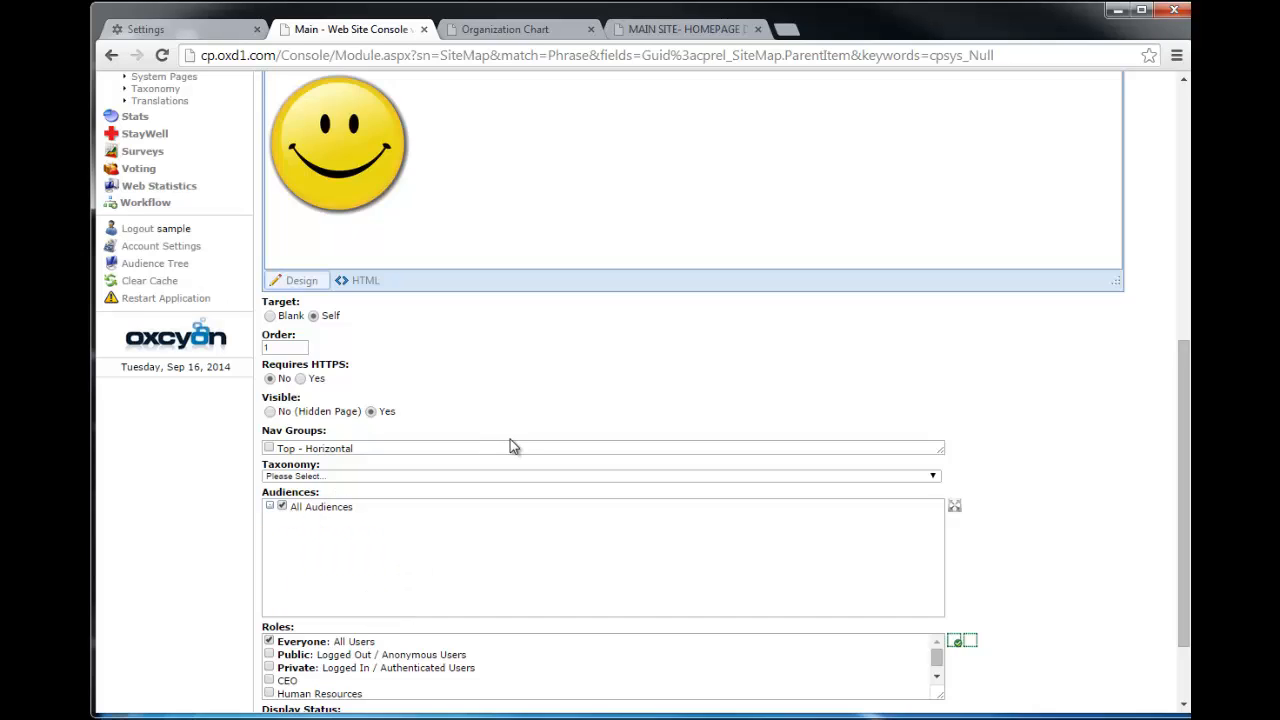
Assign the page to the Top - Horizontal nav group and save it with the Everyone role selected
left_click(269, 449)
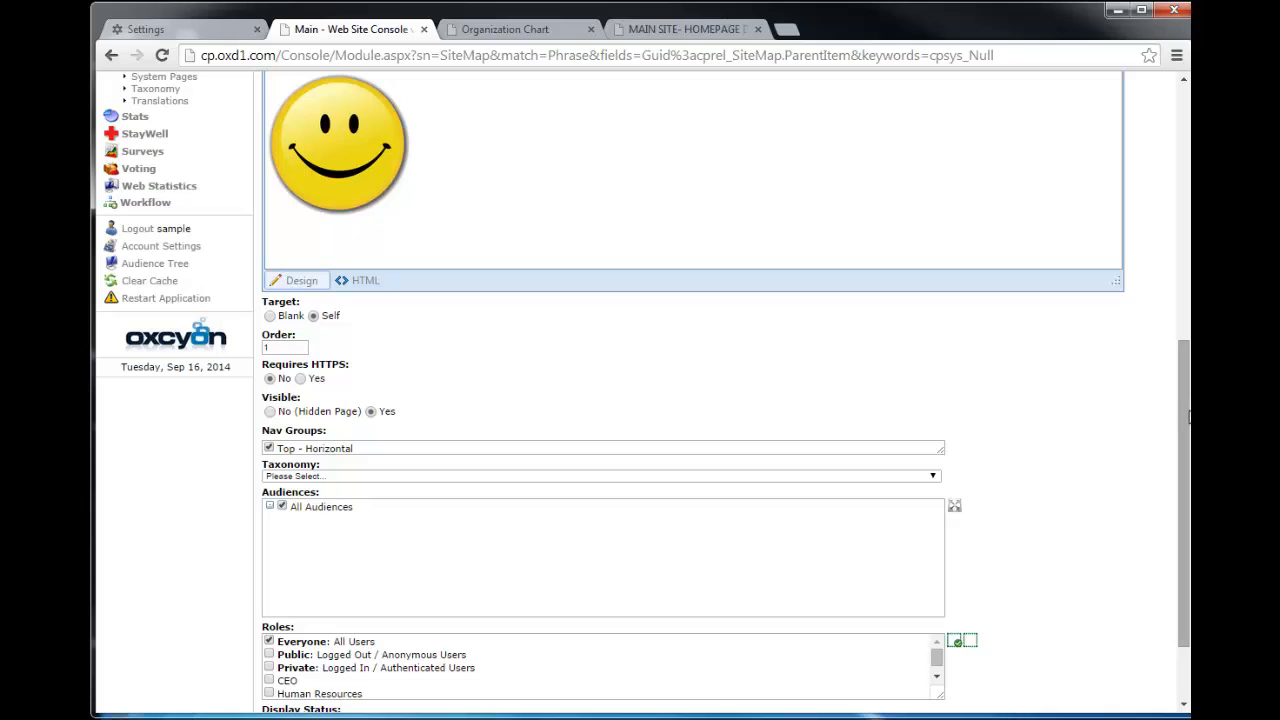
left_click_drag(1187, 420, 1188, 475)
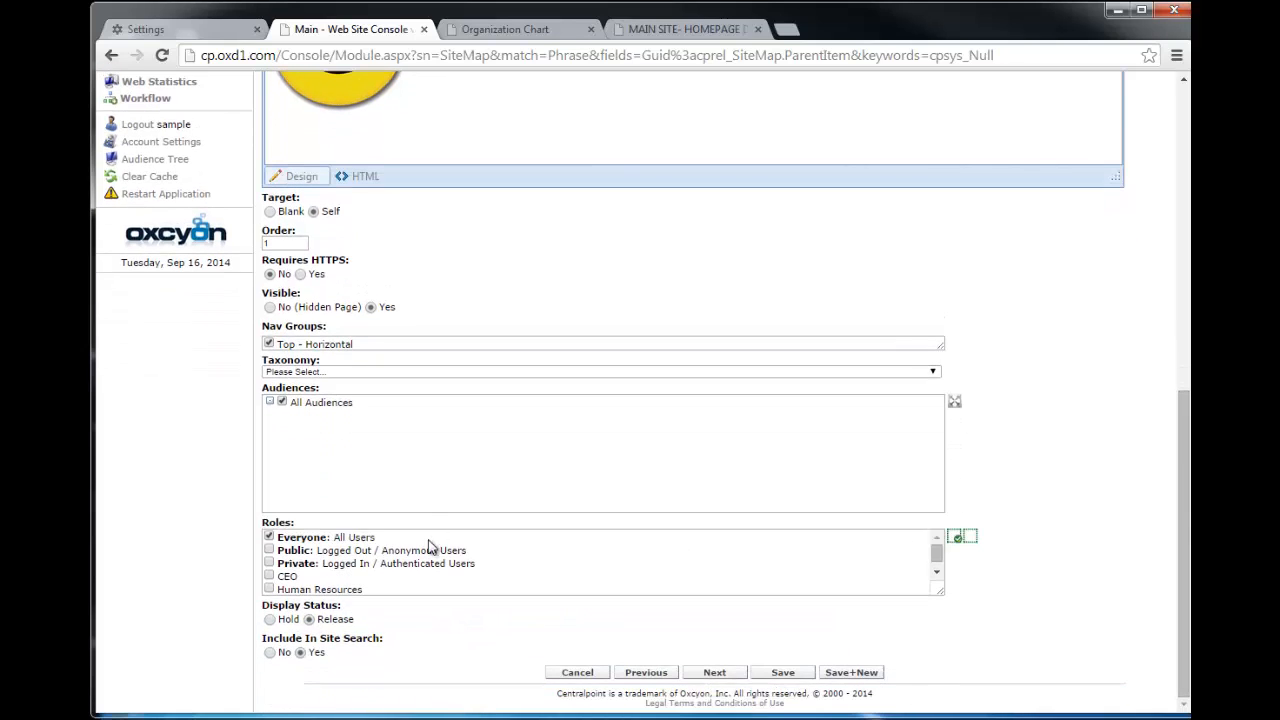
left_click_drag(377, 538, 283, 540)
left_click(574, 566)
left_click(788, 678)
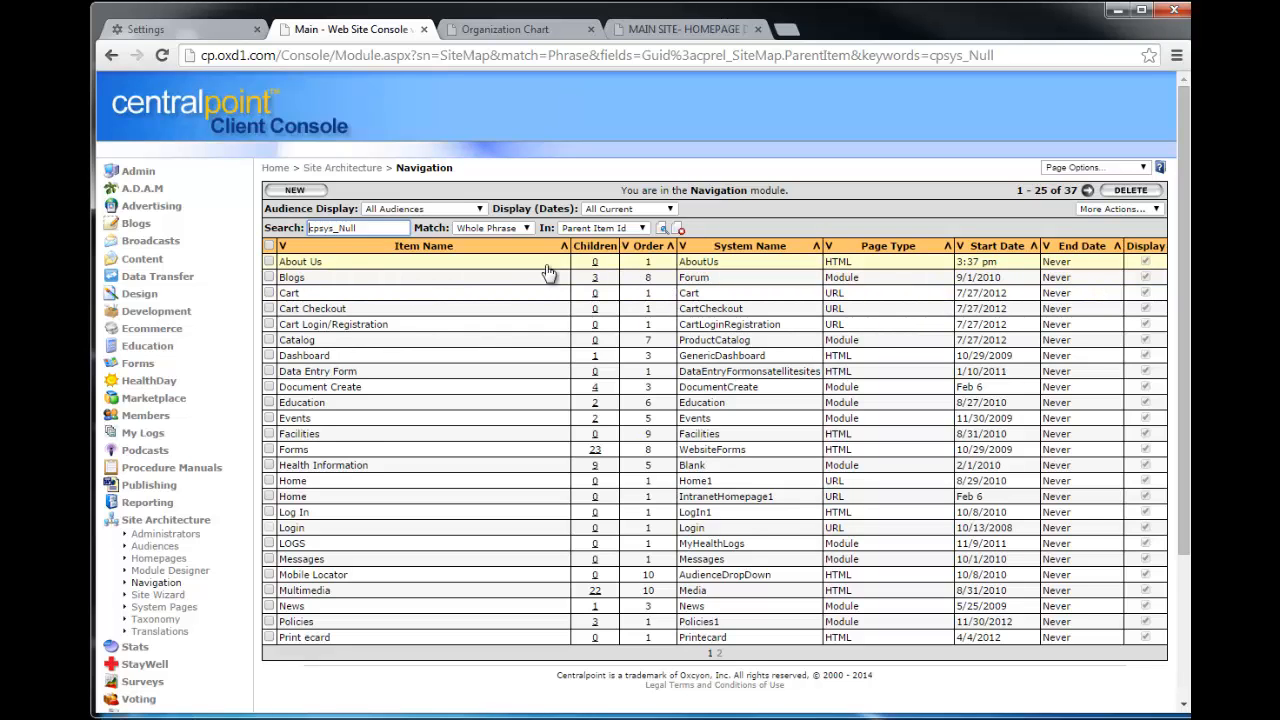
Reopen the About Us navigation item, set its order to 7 and save it
left_click(310, 262)
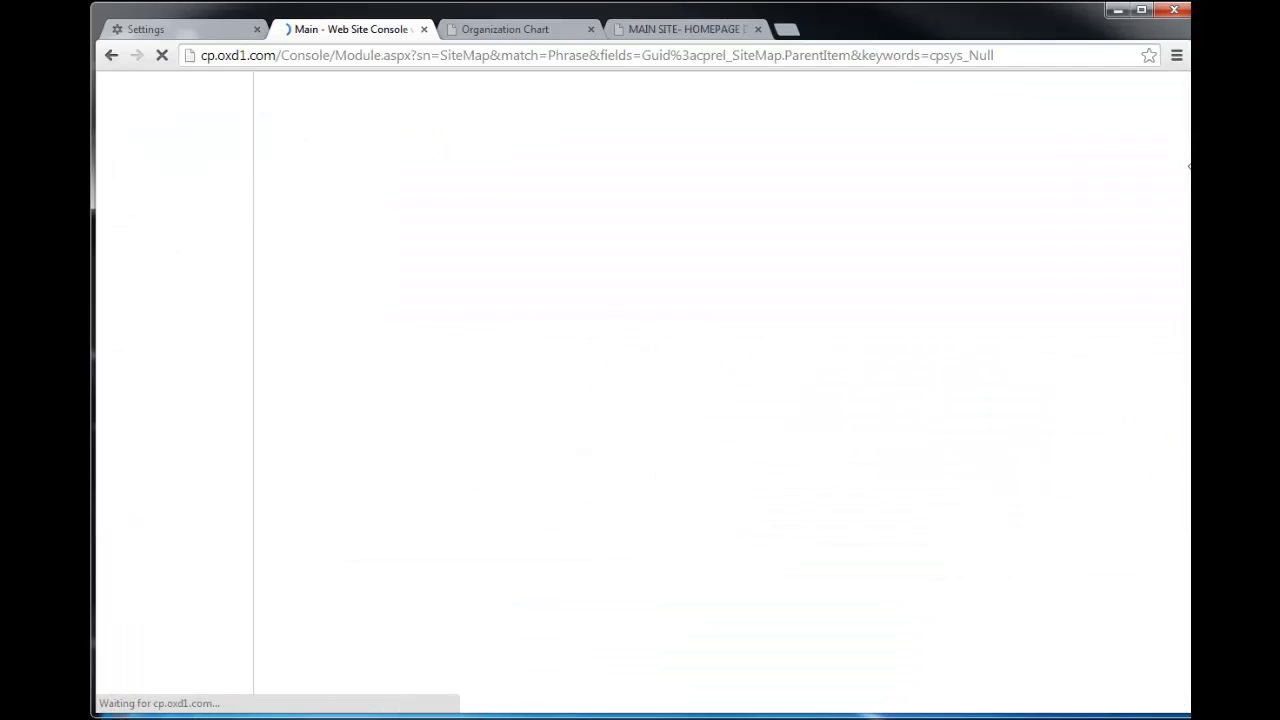
left_click_drag(1186, 180, 1186, 447)
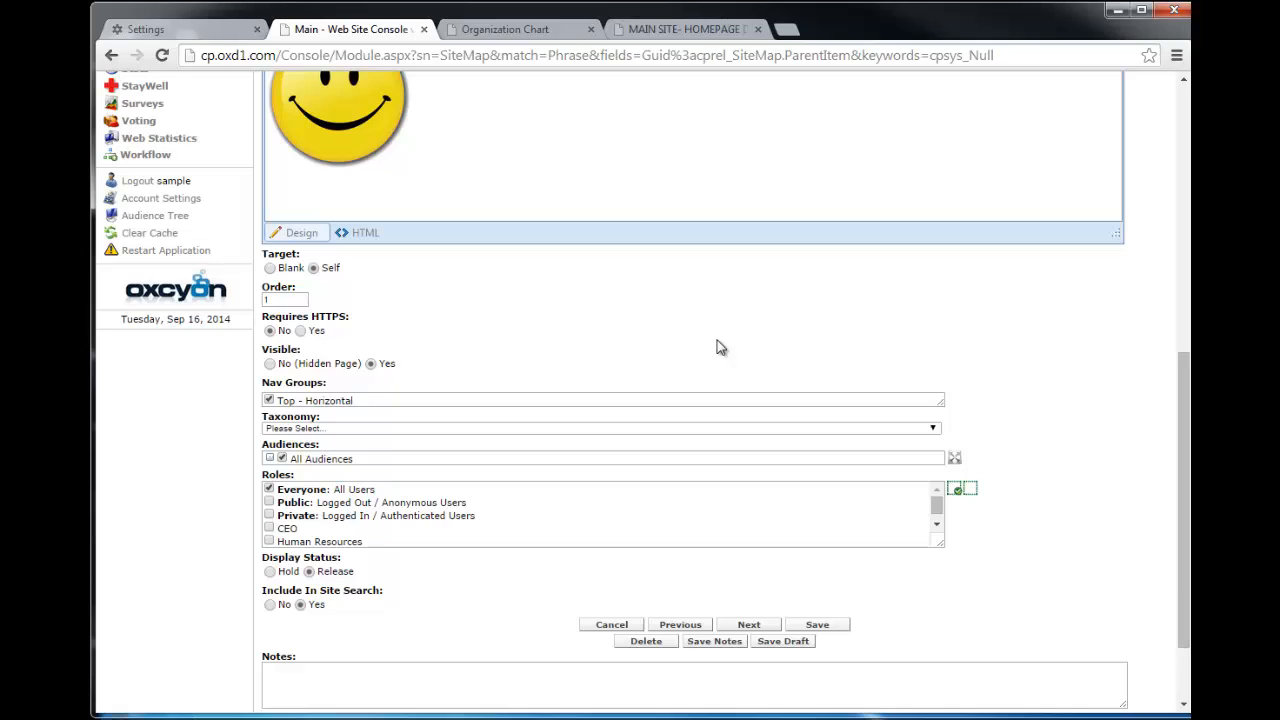
double_click(268, 299)
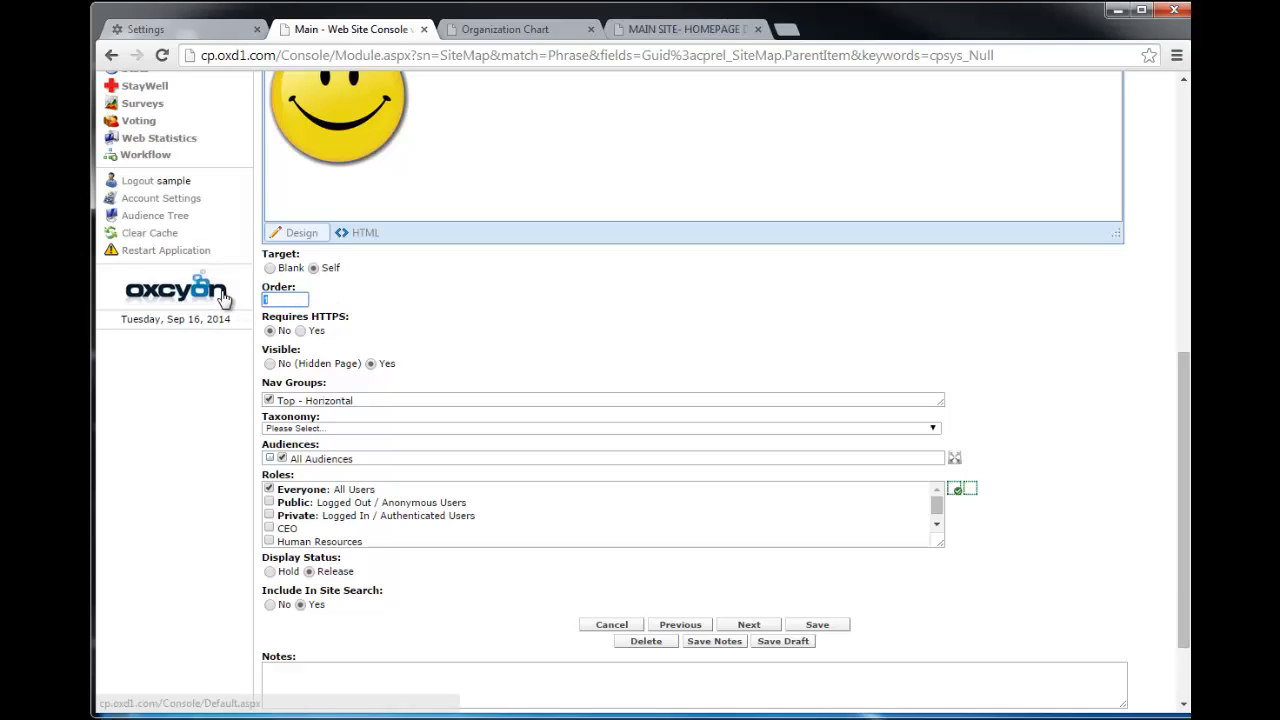
type("7")
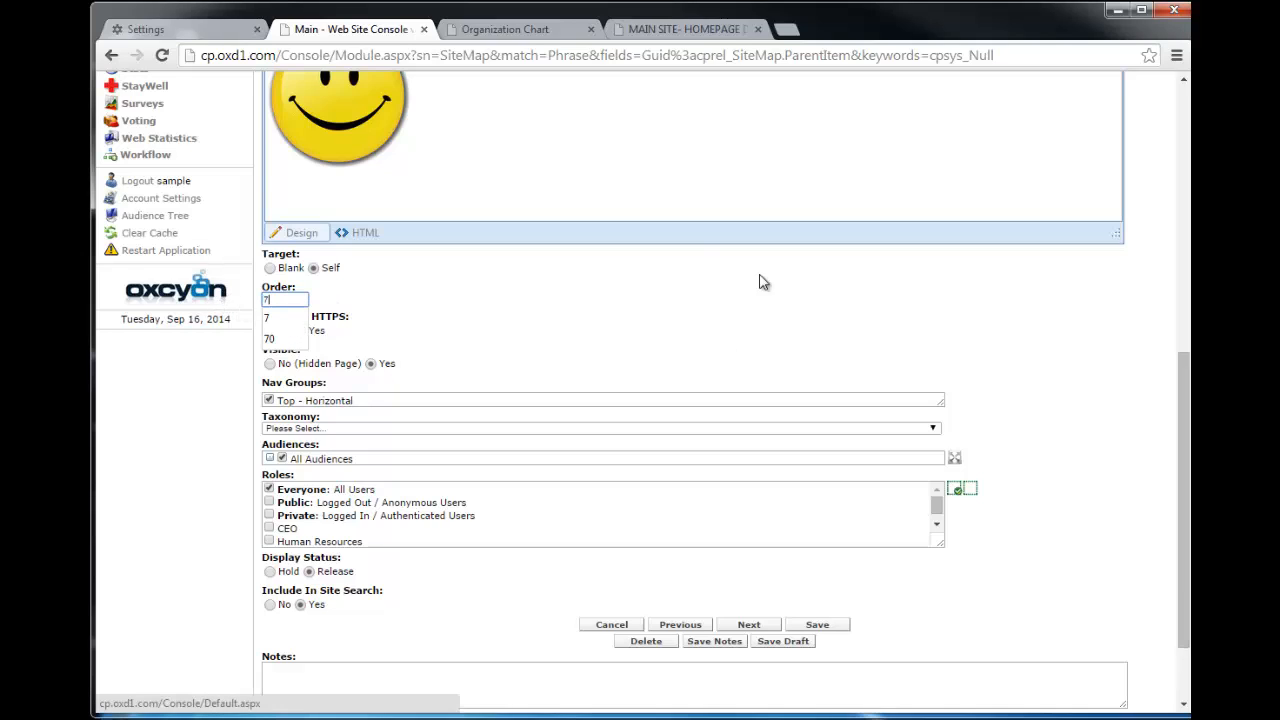
left_click(836, 626)
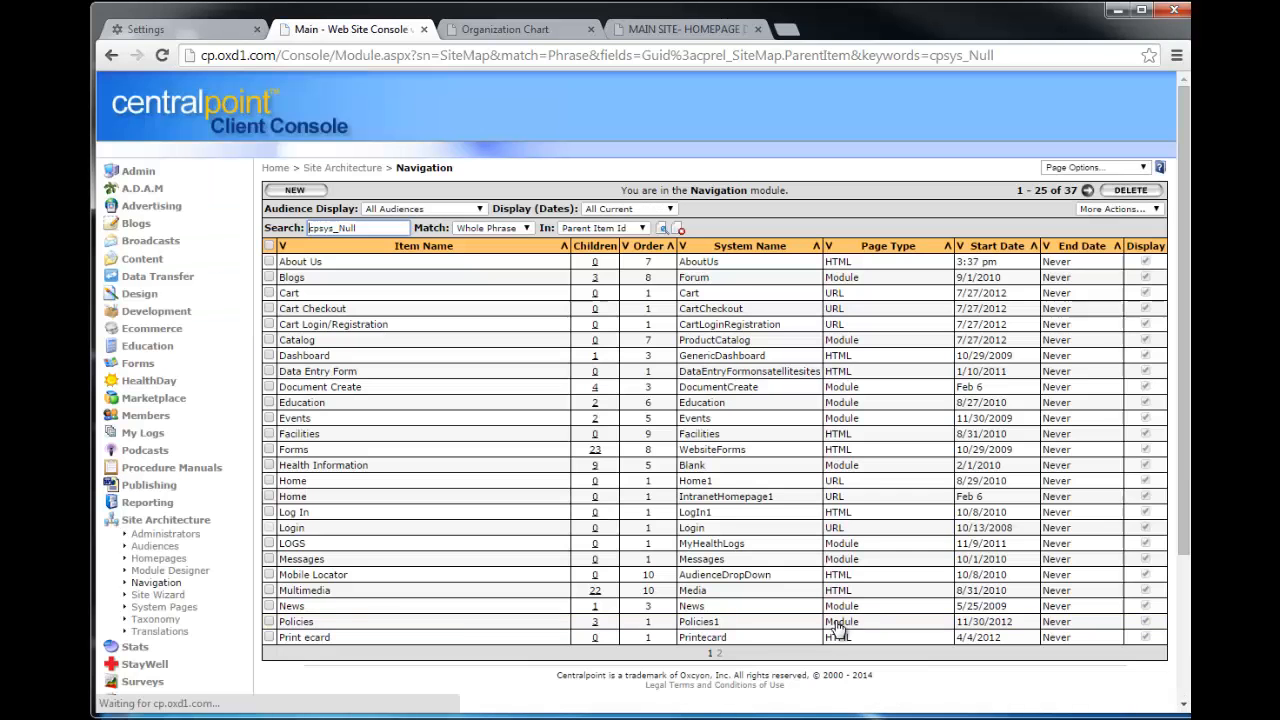
Switch to the main site's homepage, reload it and open the About Us ABC page from its navigation
left_click(685, 27)
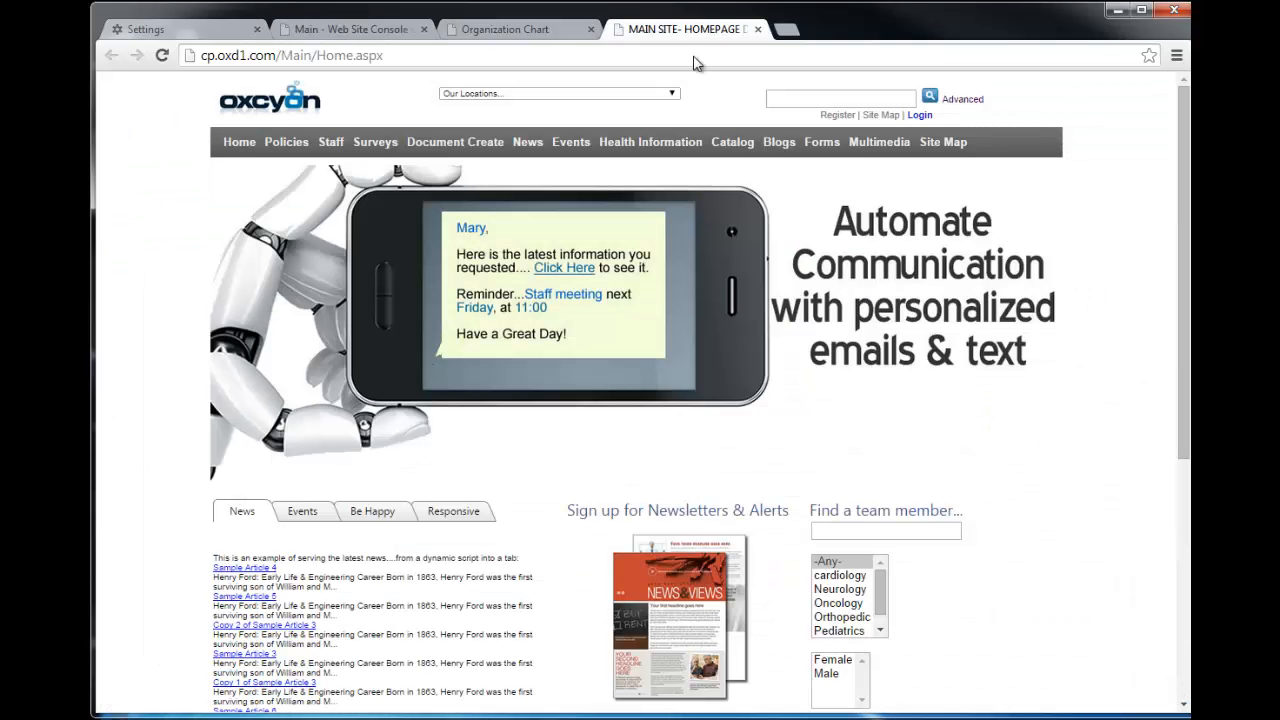
right_click(1095, 156)
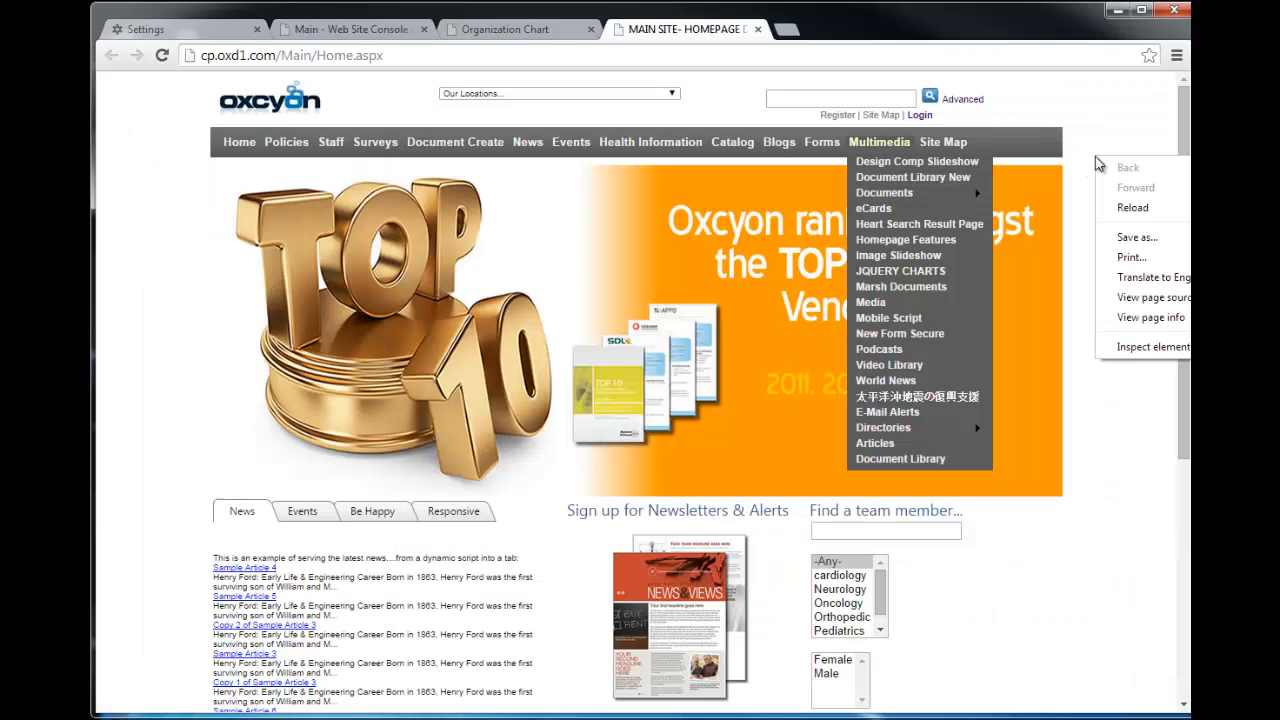
left_click(1138, 208)
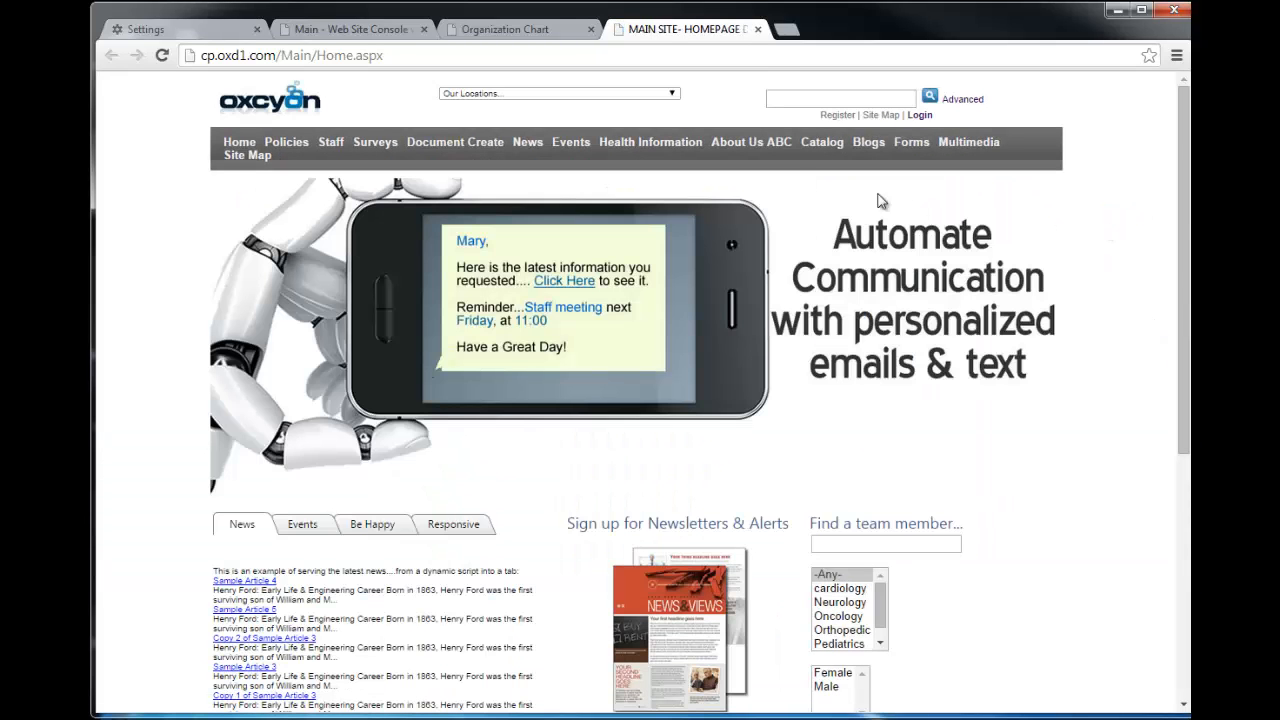
left_click(757, 148)
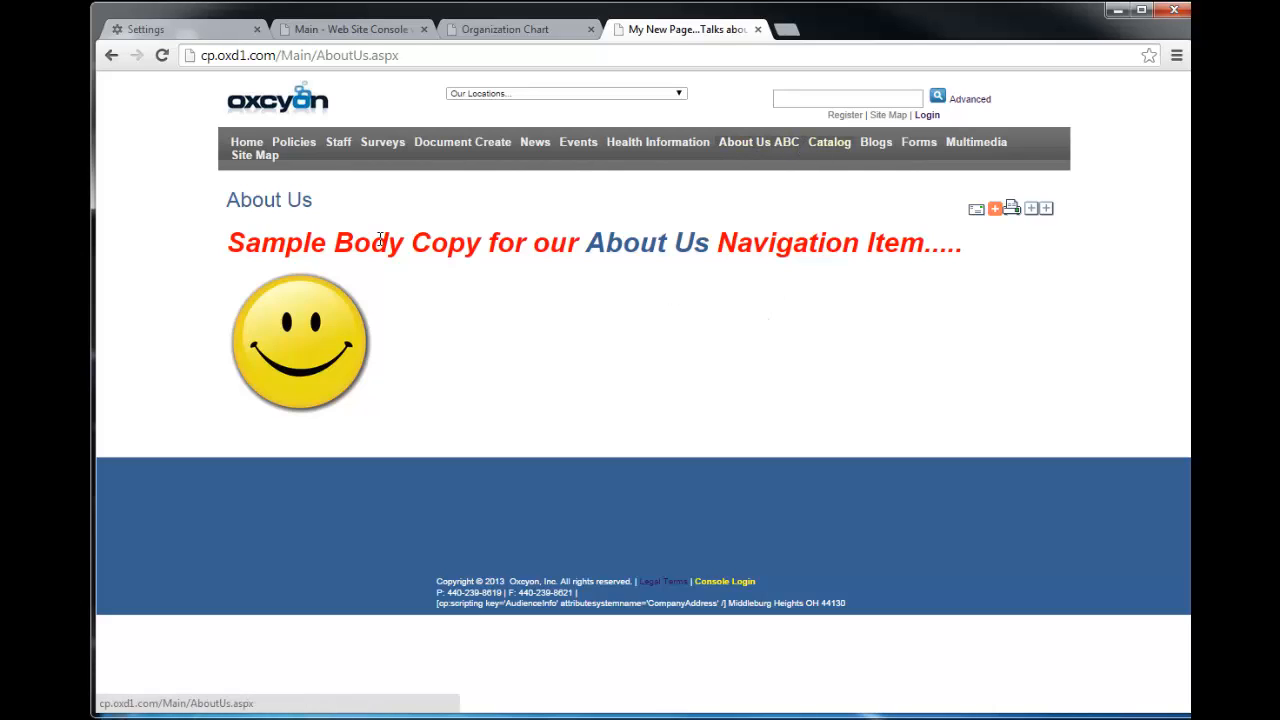
Examine the live About Us page's body copy and the site search box without entering a search
left_click_drag(236, 243, 1050, 250)
left_click(856, 331)
left_click(797, 100)
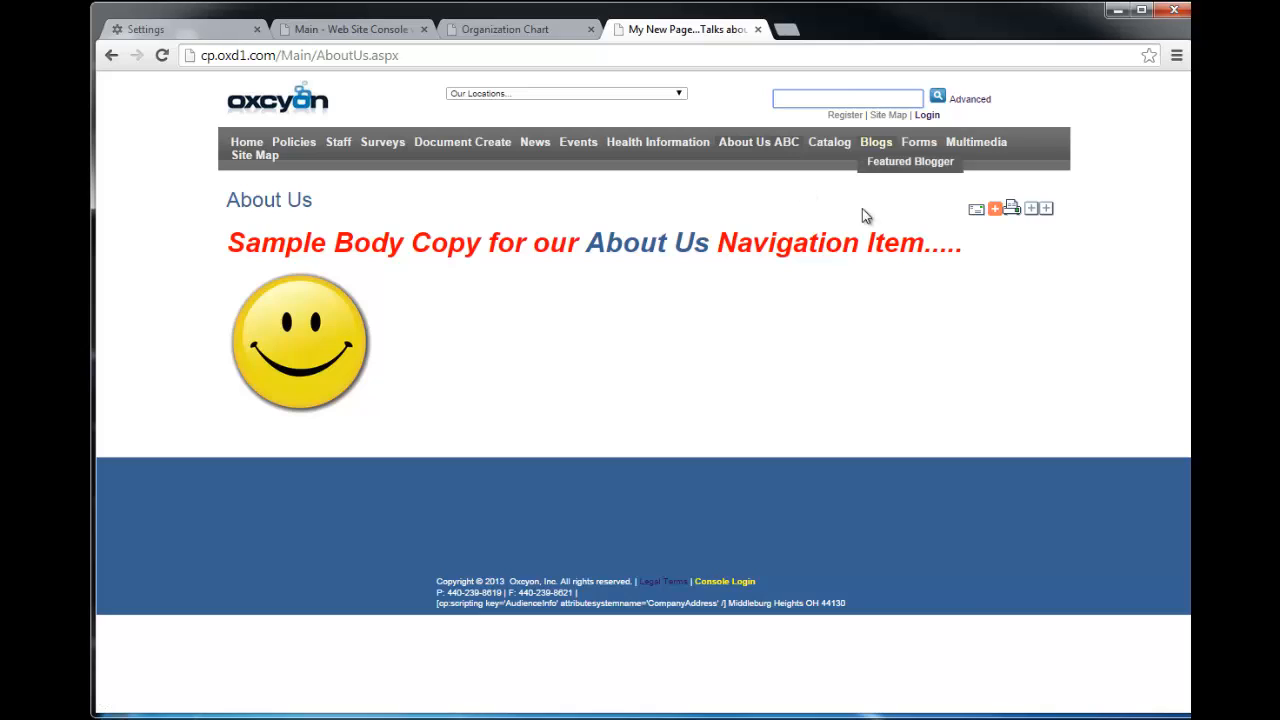
left_click(817, 100)
left_click(945, 313)
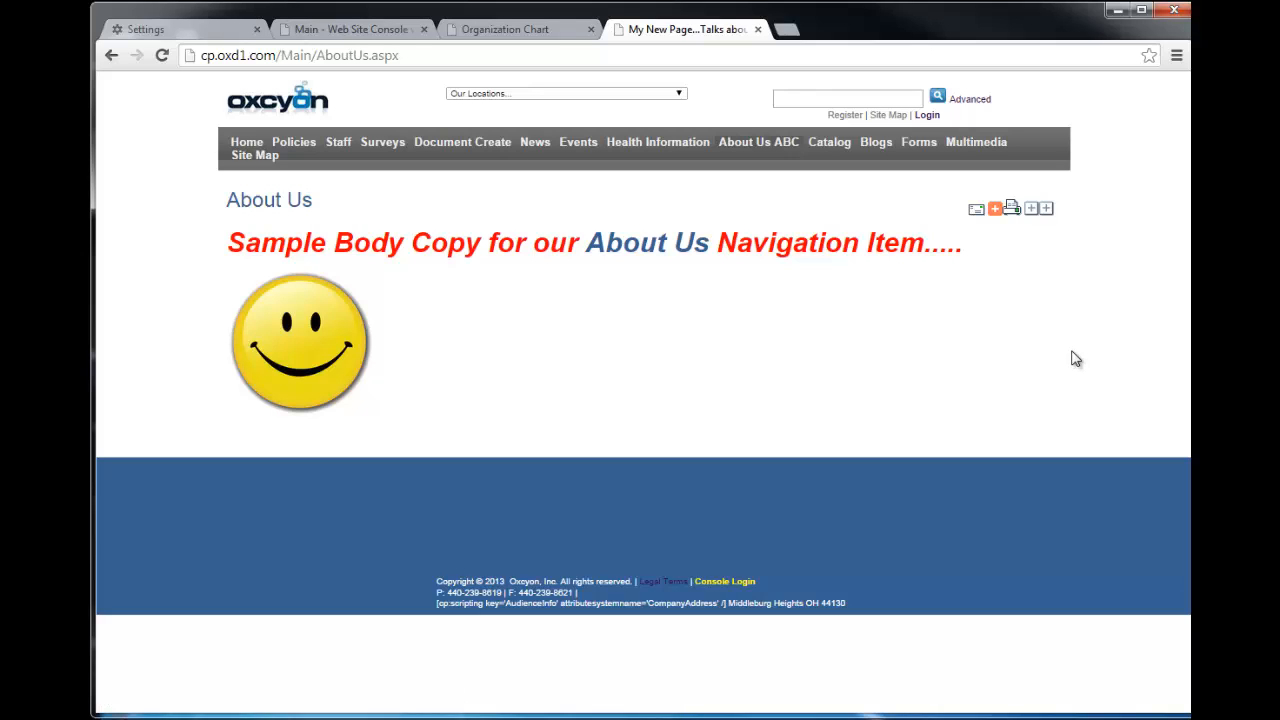
Preview the printer-friendly version of the live About Us page and close it without printing
left_click(1010, 210)
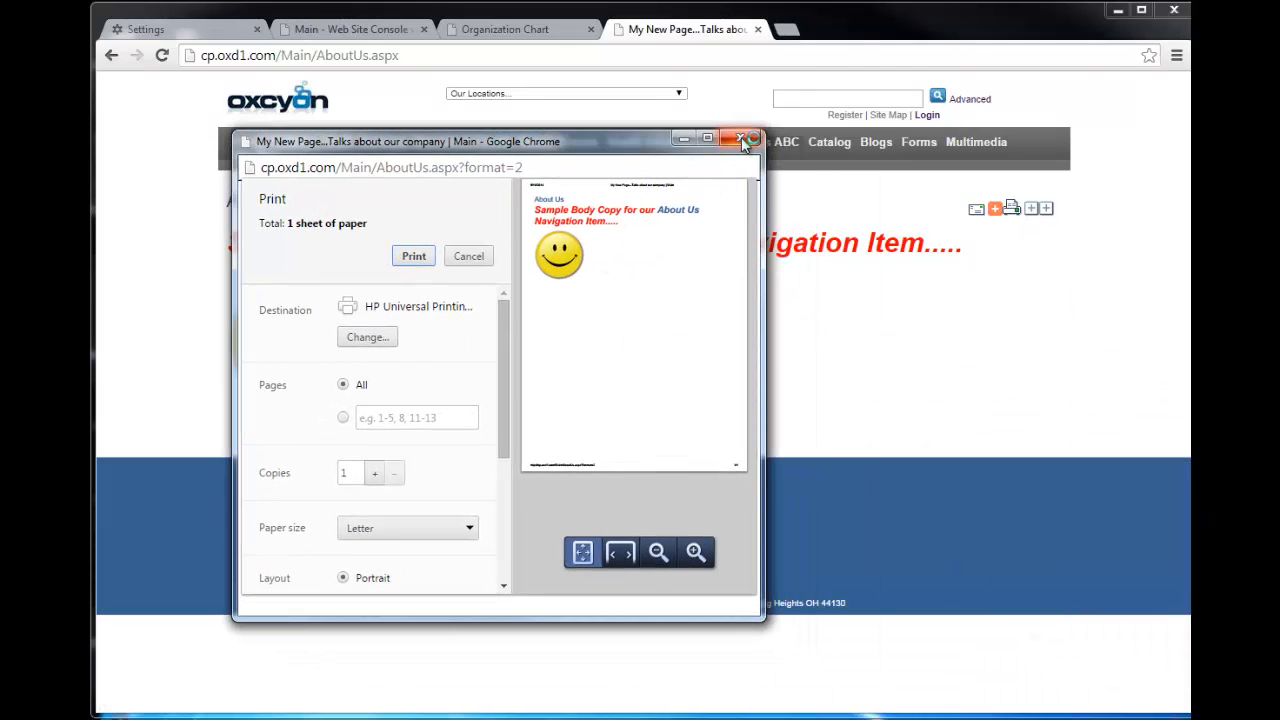
left_click(745, 142)
mouse_move(1003, 218)
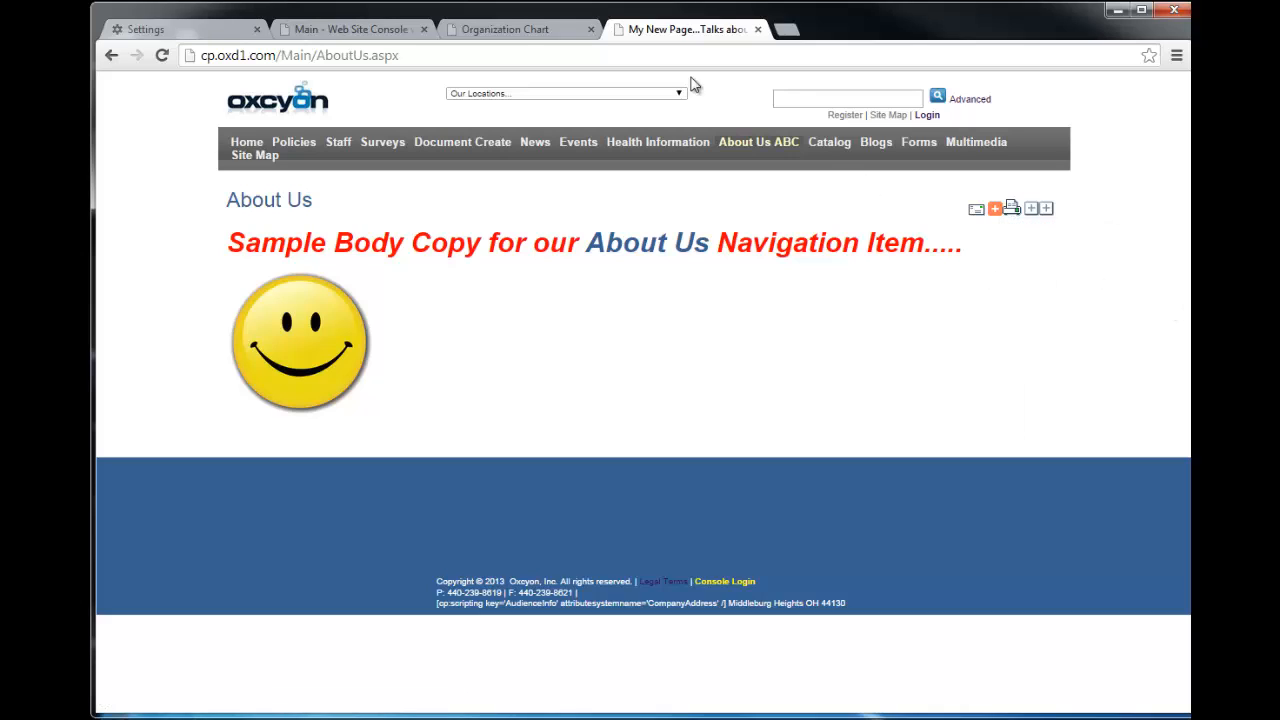
In the client console, reopen the About Us navigation item, set its navigation display name to About Us 123 and save it
left_click(381, 27)
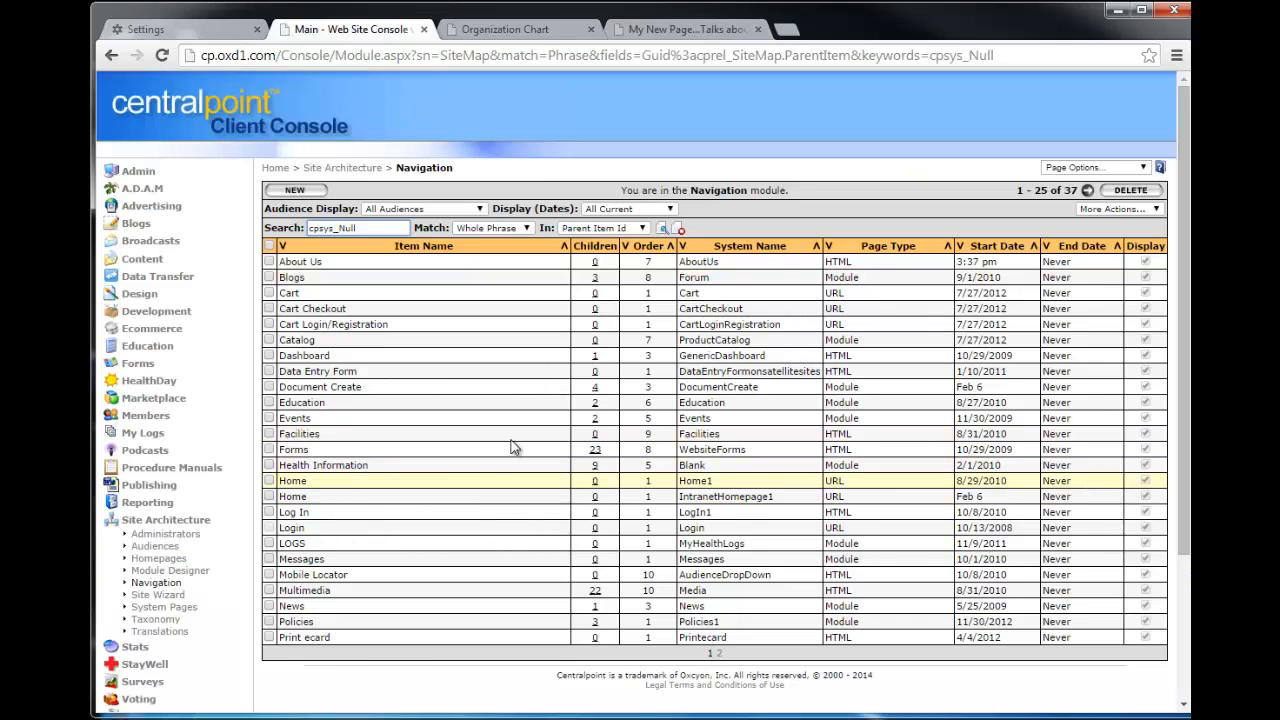
left_click(304, 263)
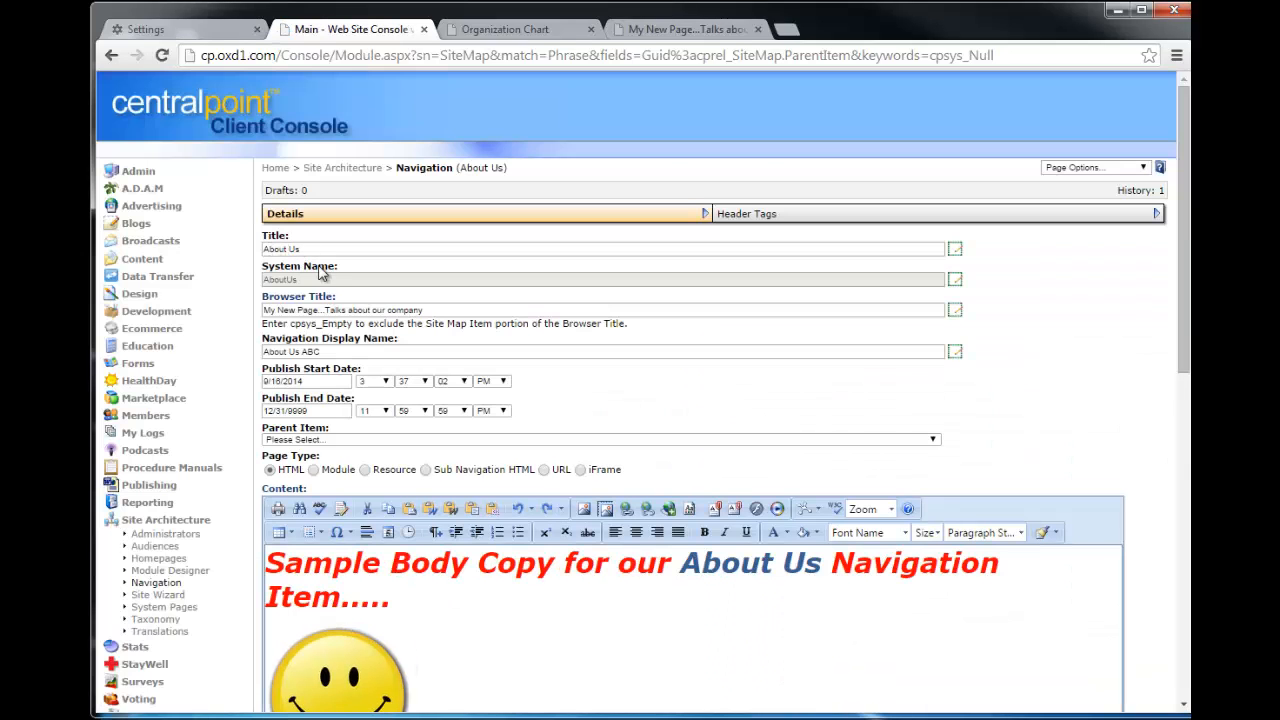
left_click(324, 352)
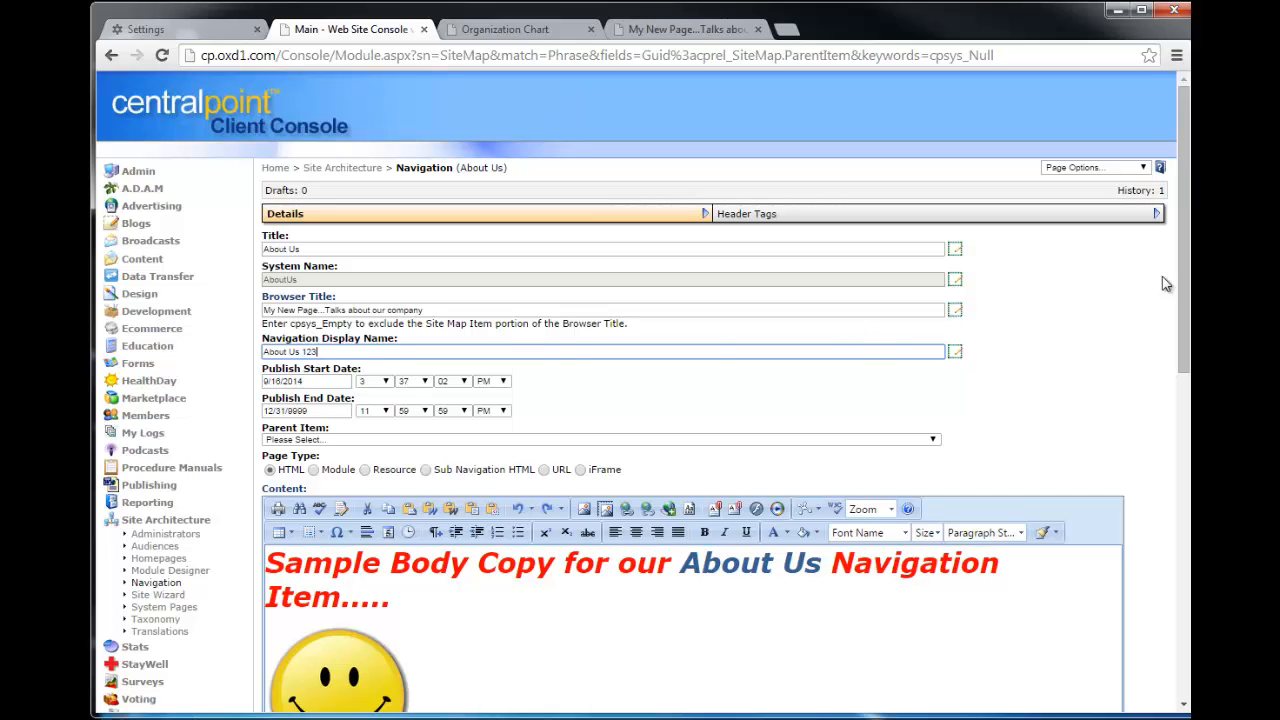
left_click_drag(1185, 299, 1184, 625)
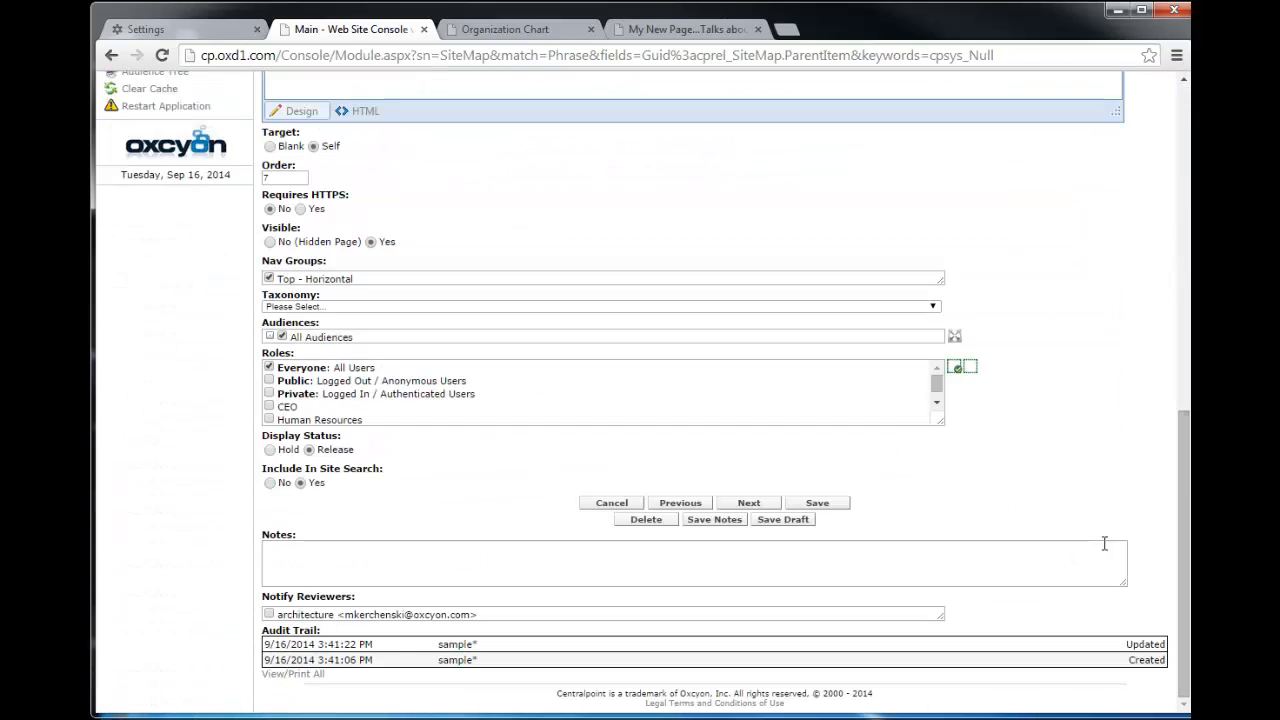
left_click(833, 506)
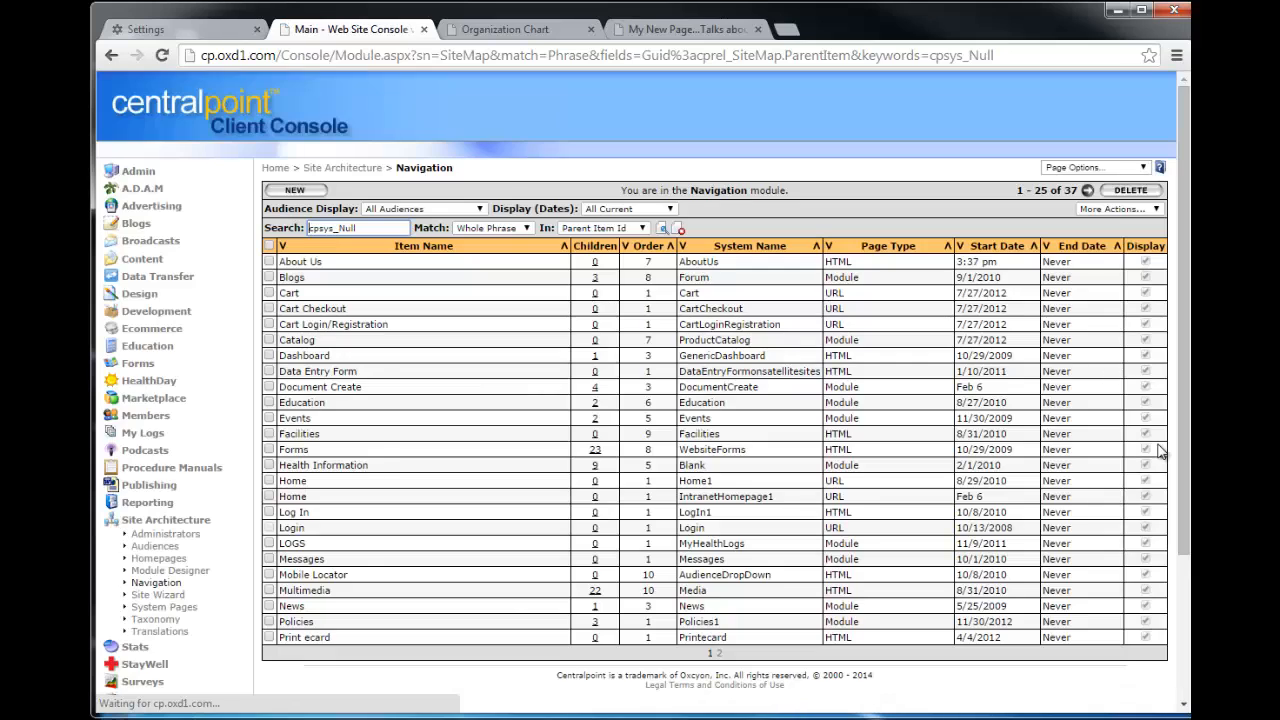
Return to the live About Us page and reload it to check the item's name in the site navigation
left_click(670, 29)
mouse_move(1093, 278)
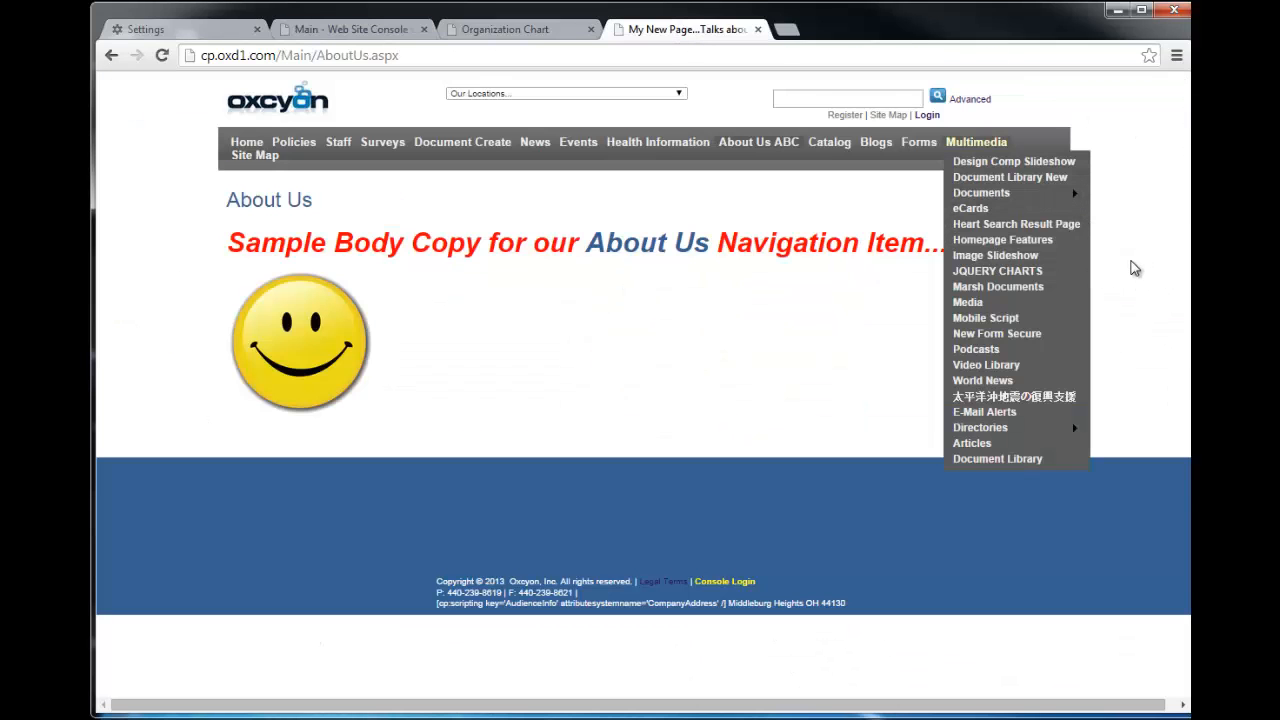
right_click(1135, 268)
left_click(1177, 313)
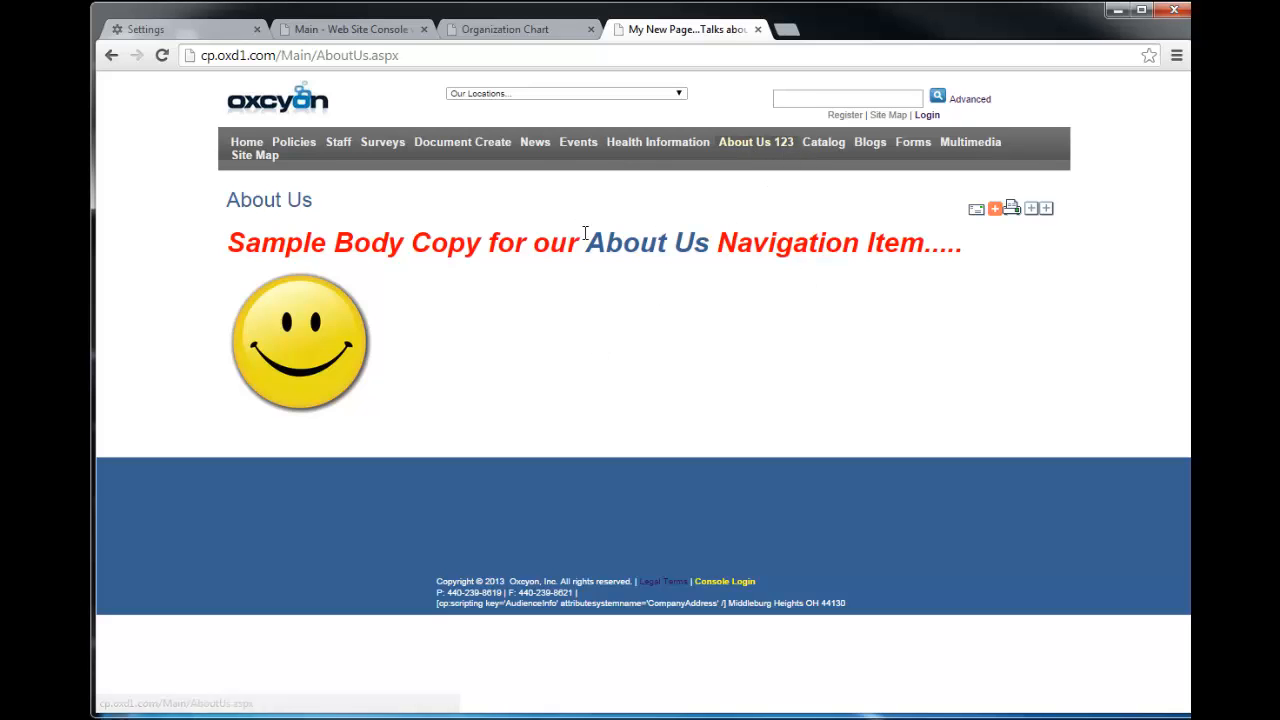
Back in the client console, shorten the About Us item's navigation display name to About Us and save it
left_click(368, 33)
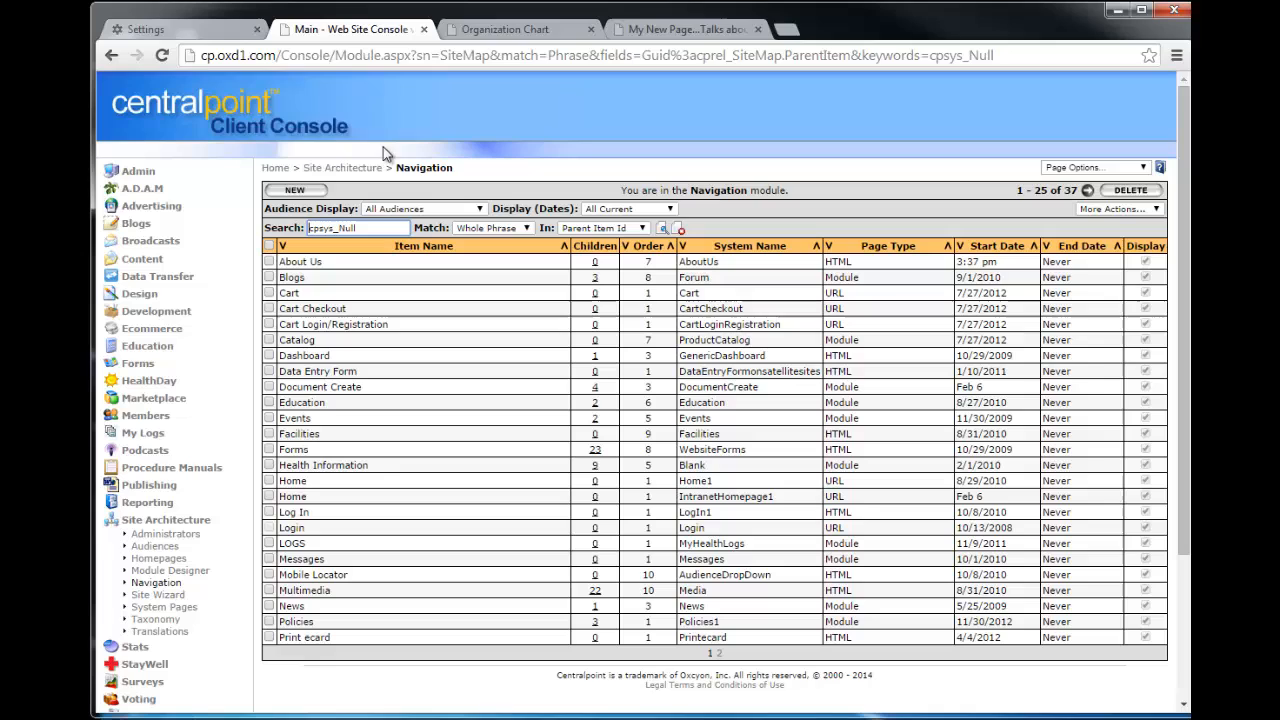
left_click(307, 263)
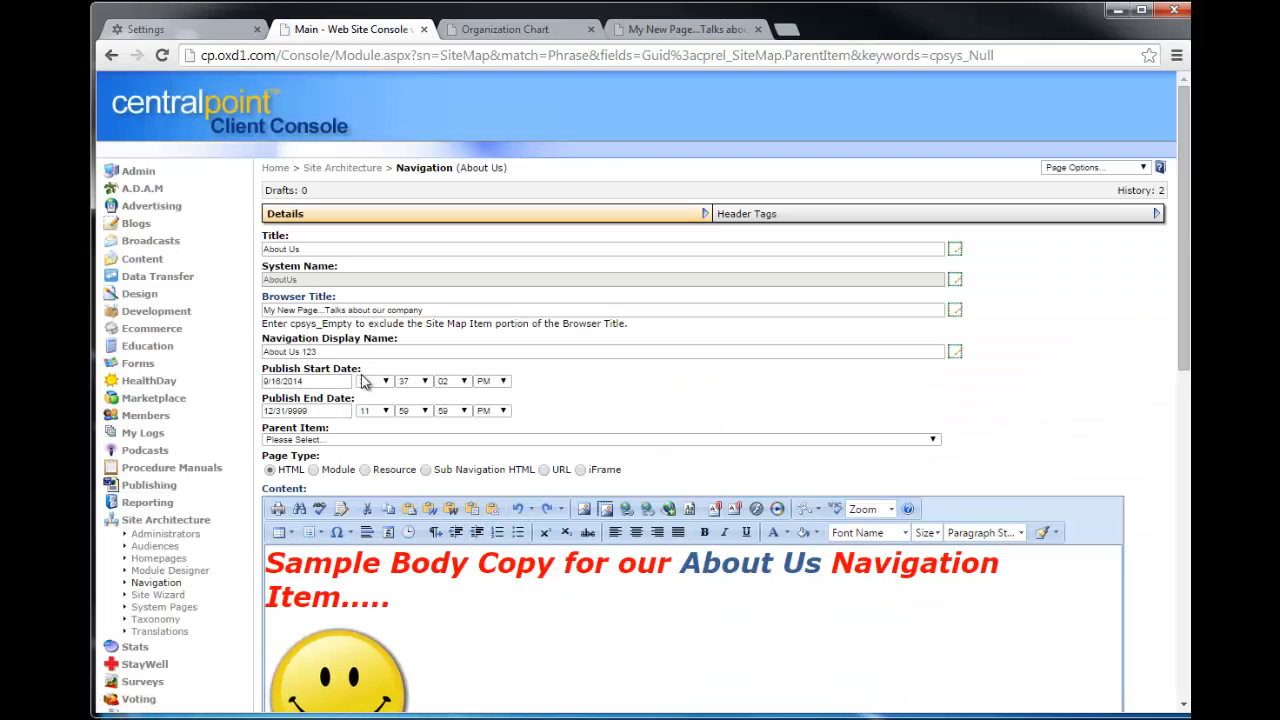
left_click_drag(335, 350, 302, 352)
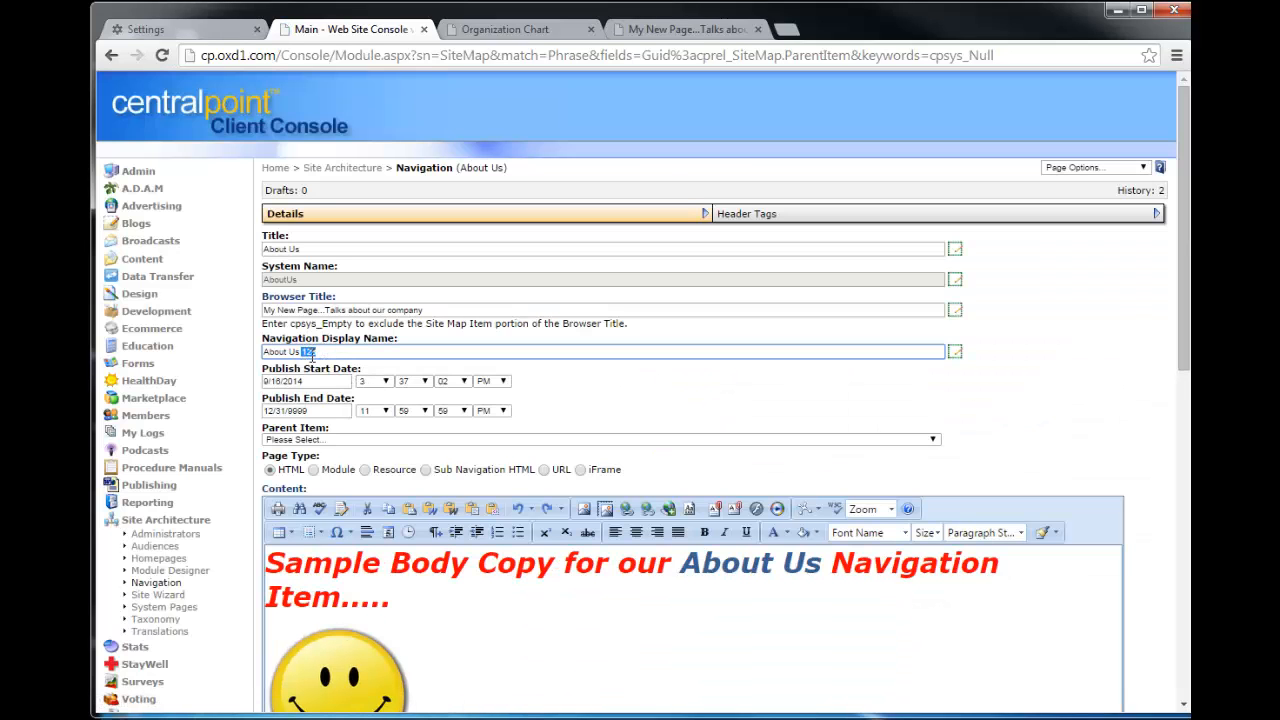
key("BackSpace")
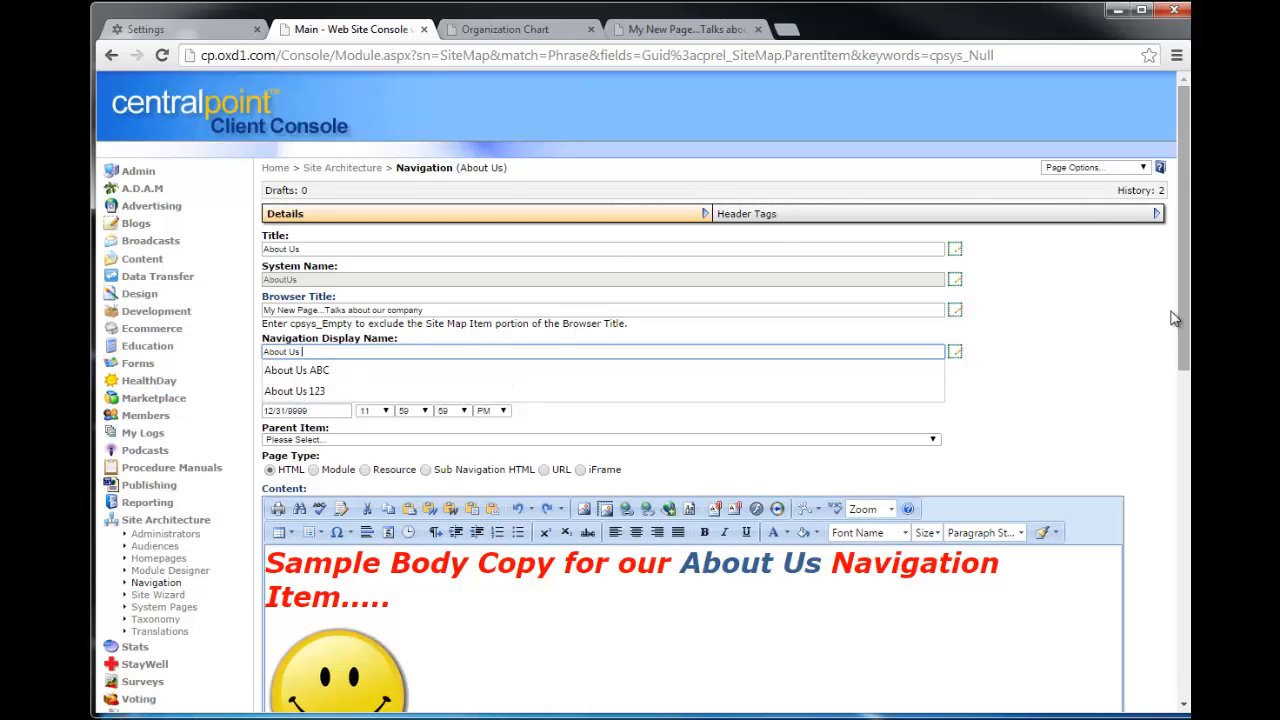
scroll(1185, 338, "down", 7)
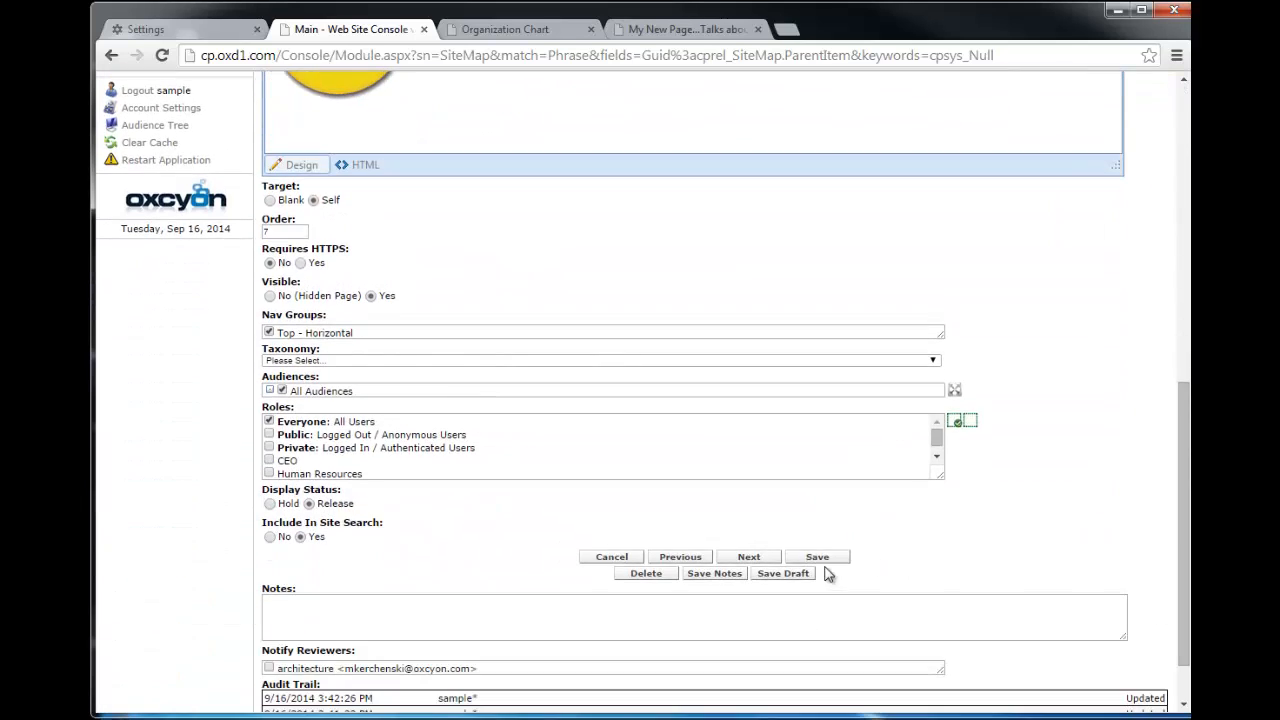
left_click(825, 560)
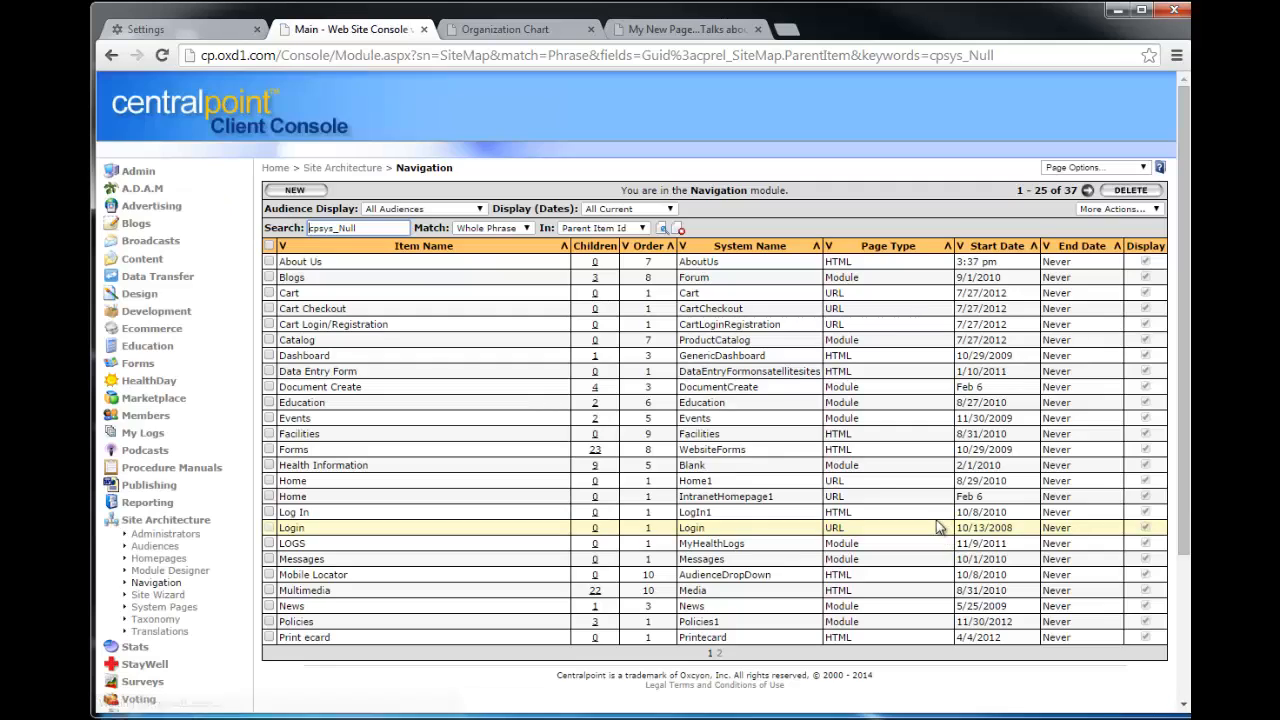
Create a new navigation item titled Our History with About Us (AboutUs) as its parent item, leaving the browser title blank
left_click(300, 191)
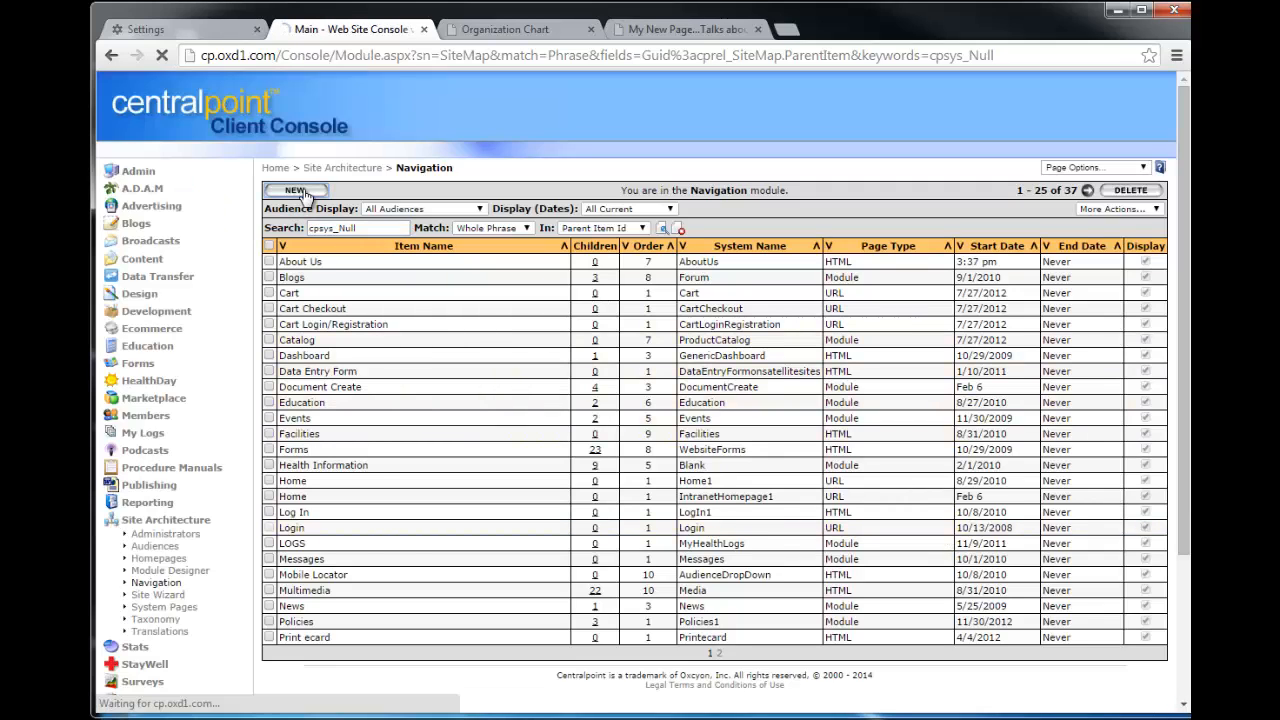
left_click(322, 226)
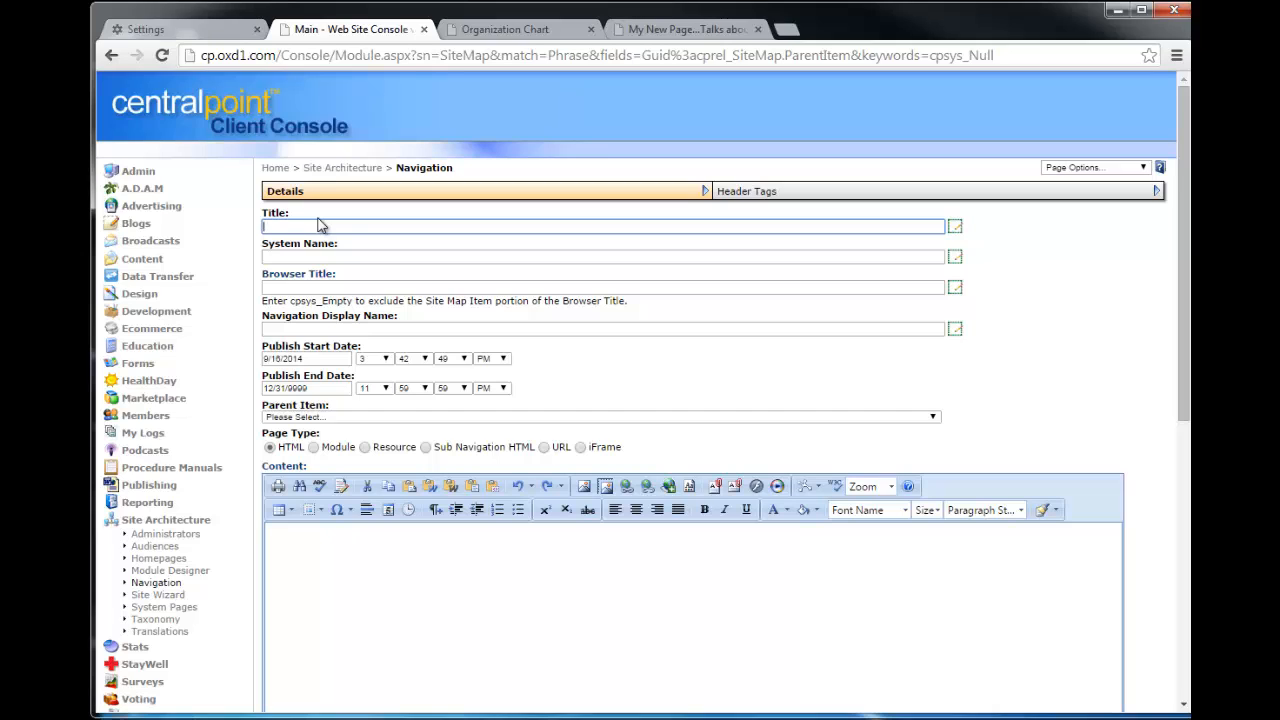
type("Our History")
left_click(1040, 303)
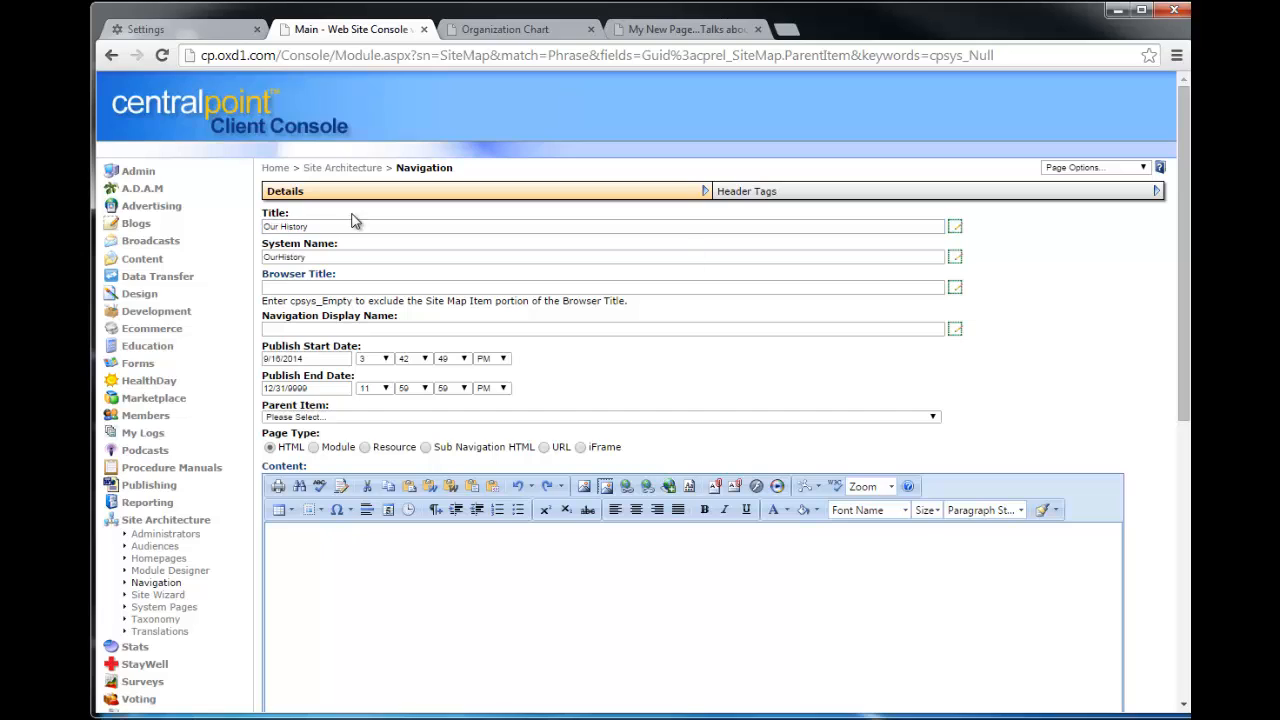
left_click(305, 287)
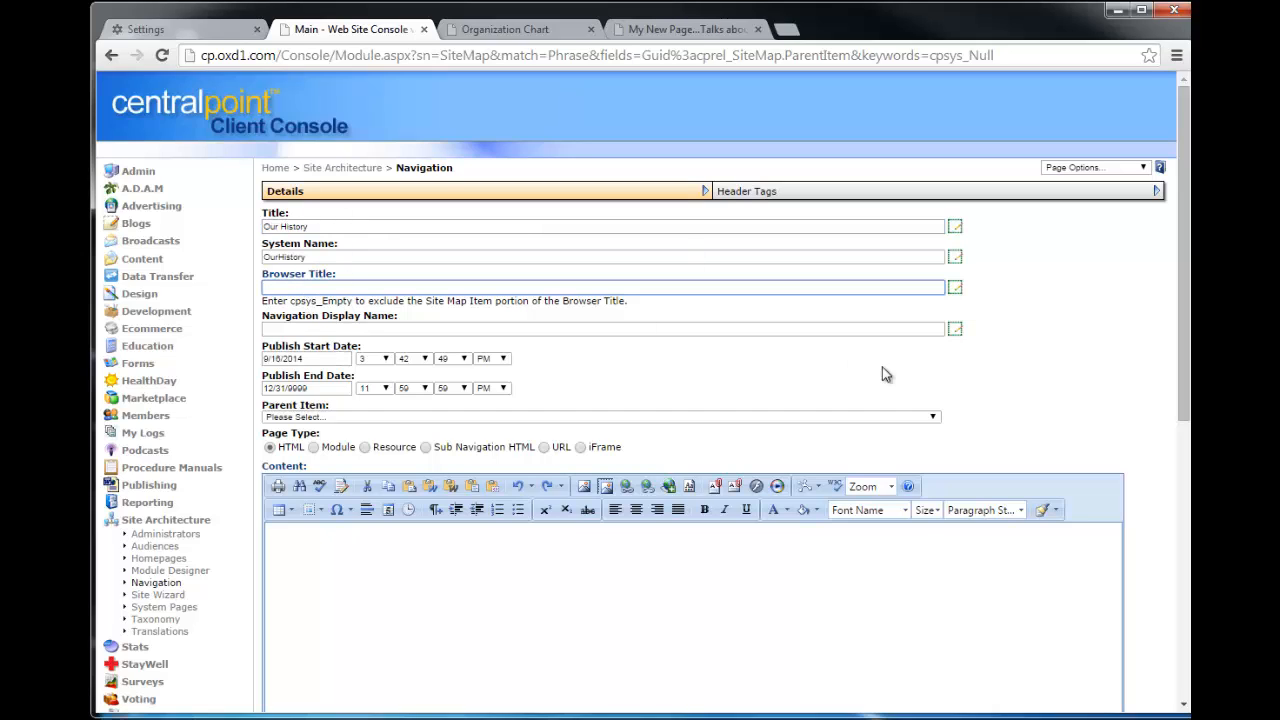
left_click(995, 366)
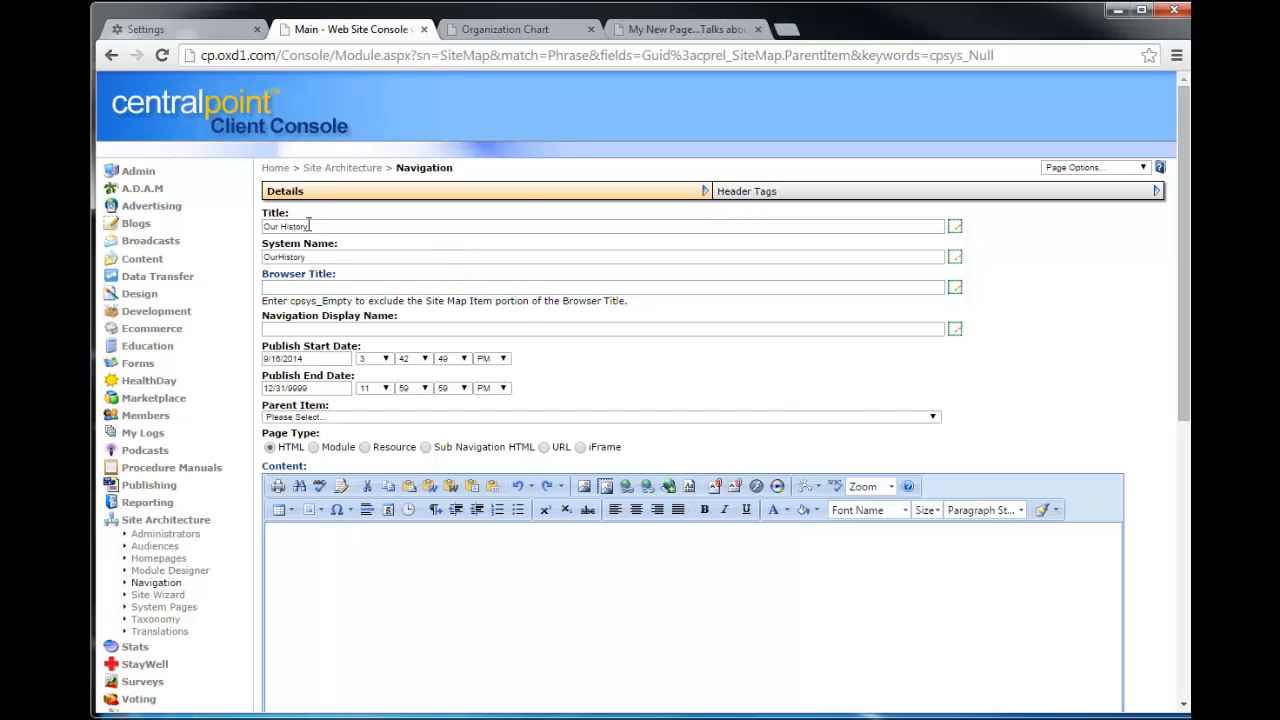
left_click(366, 418)
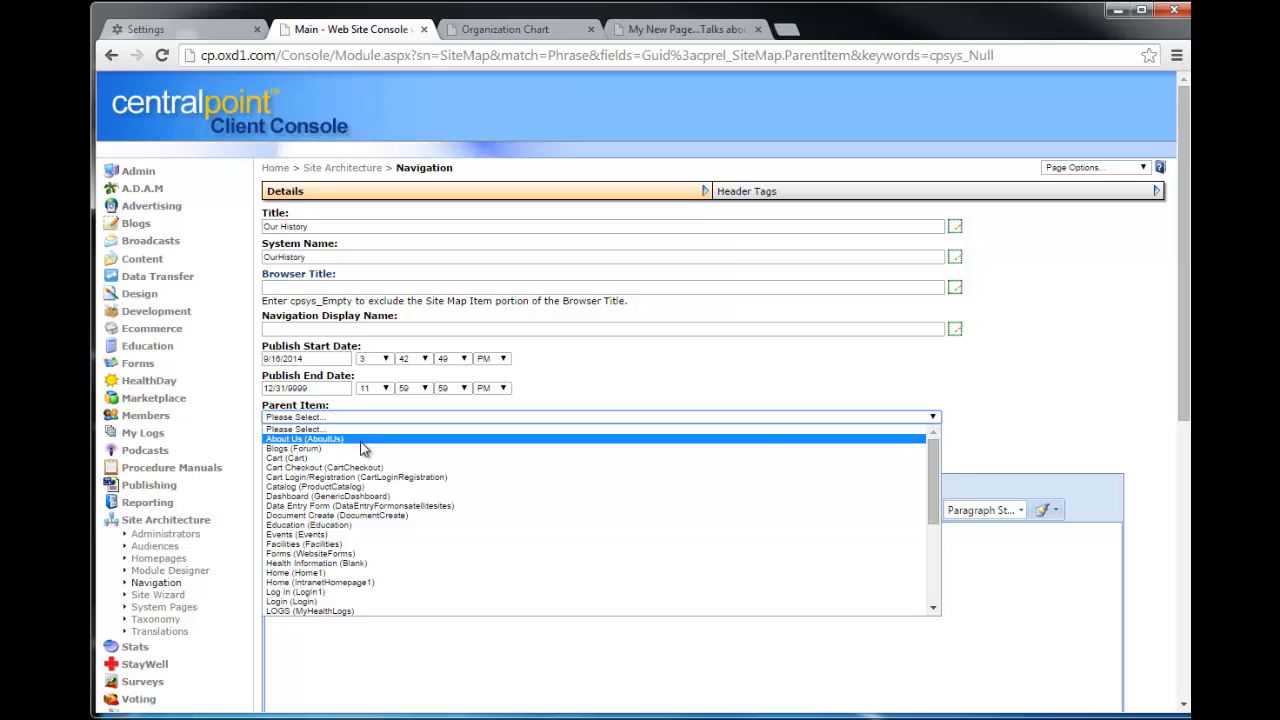
left_click(363, 445)
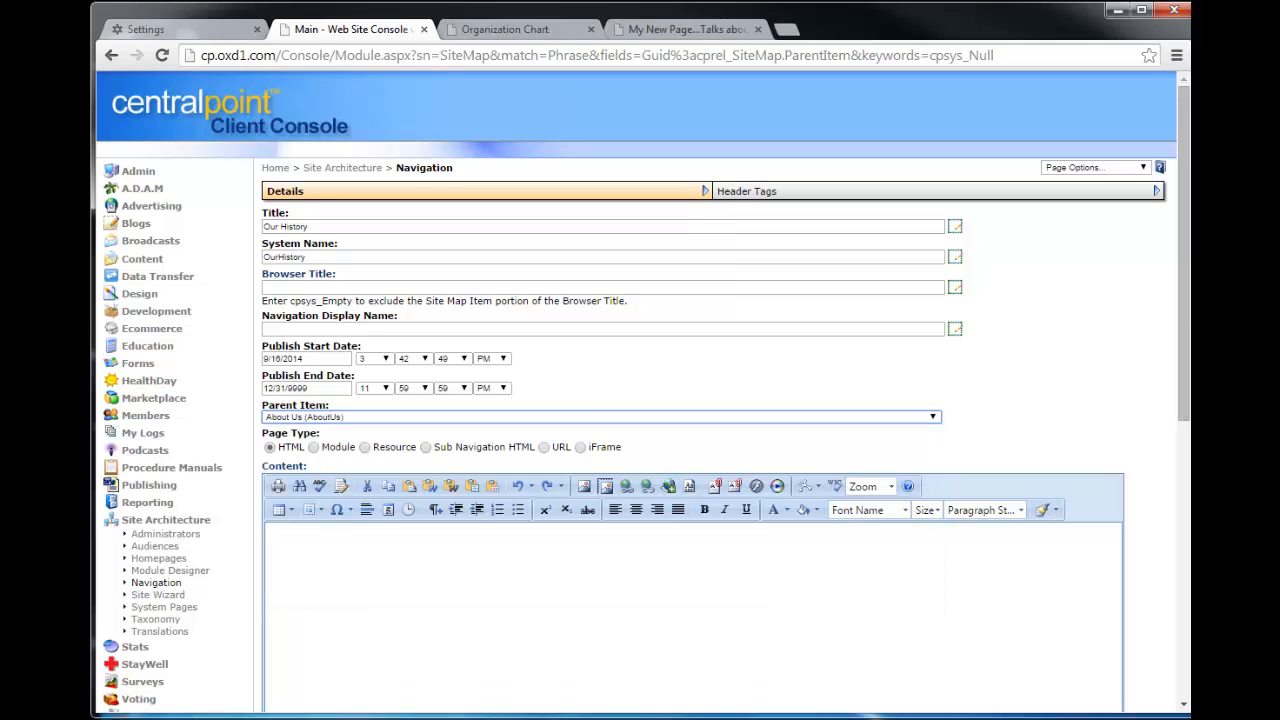
Enter "A little about our history" as the Our History page's content and format it in bold at size 5
left_click_drag(1178, 296, 991, 414)
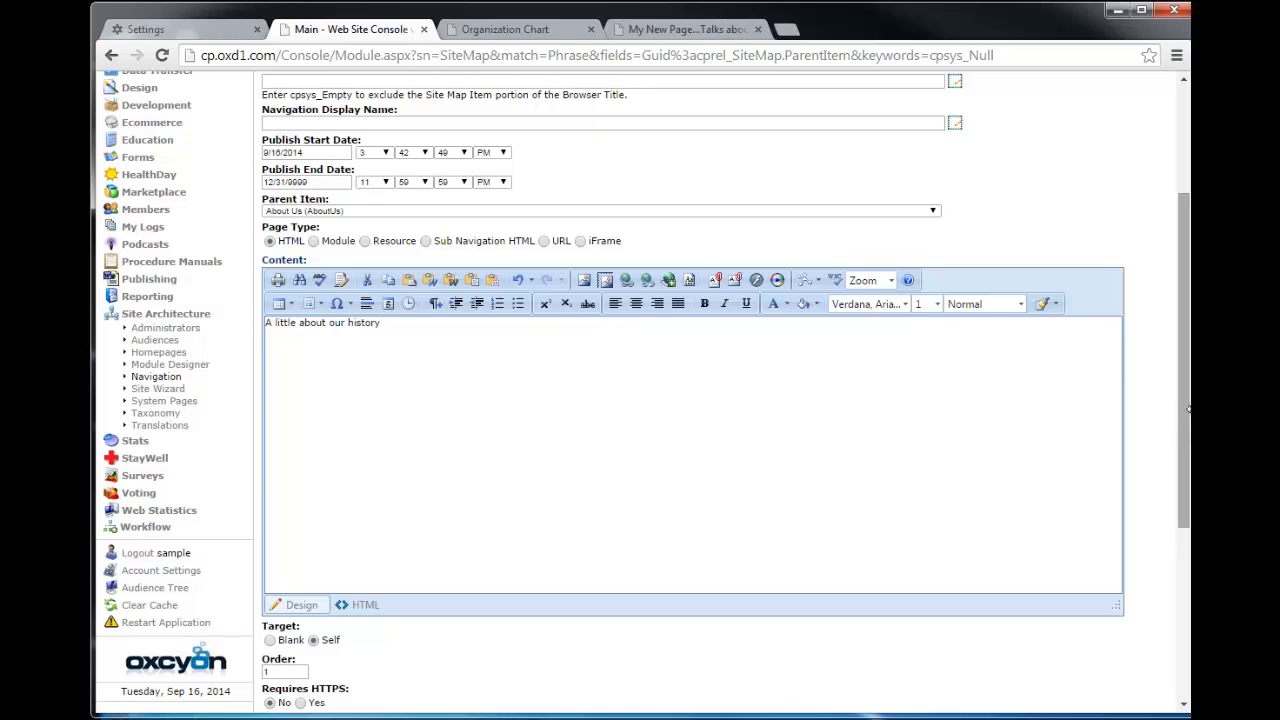
triple_click(426, 331)
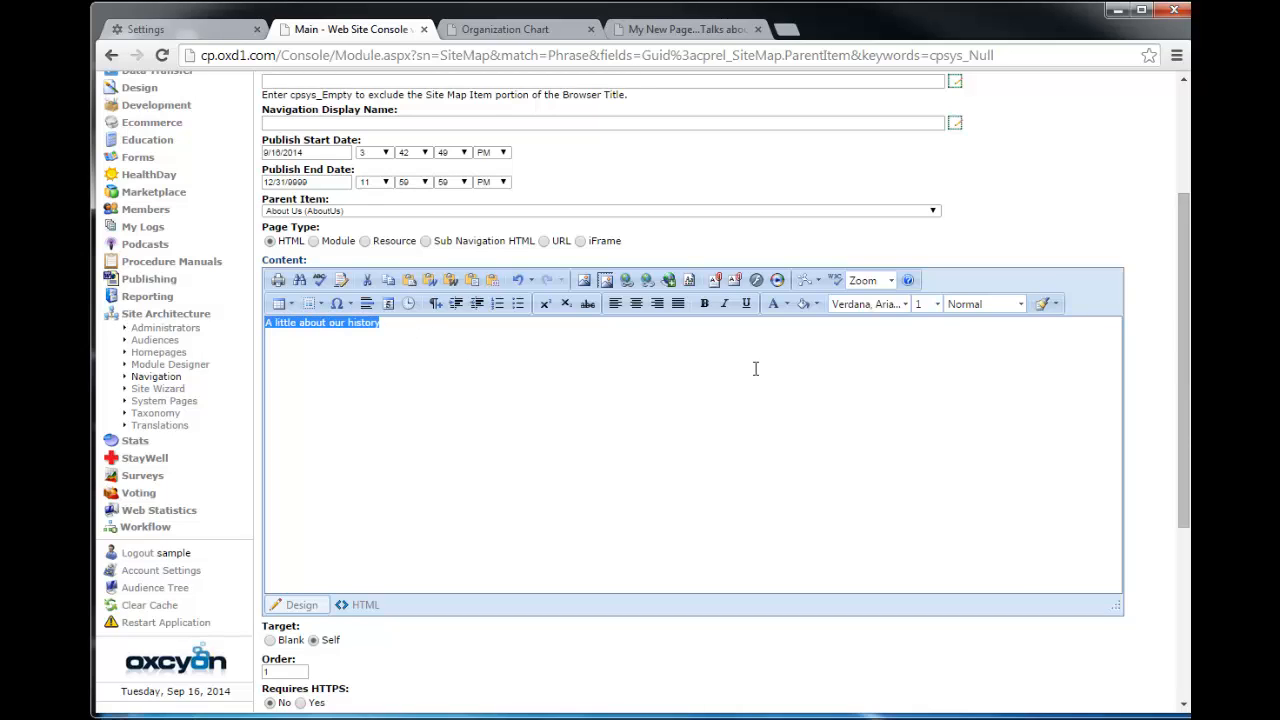
left_click(928, 304)
left_click(940, 404)
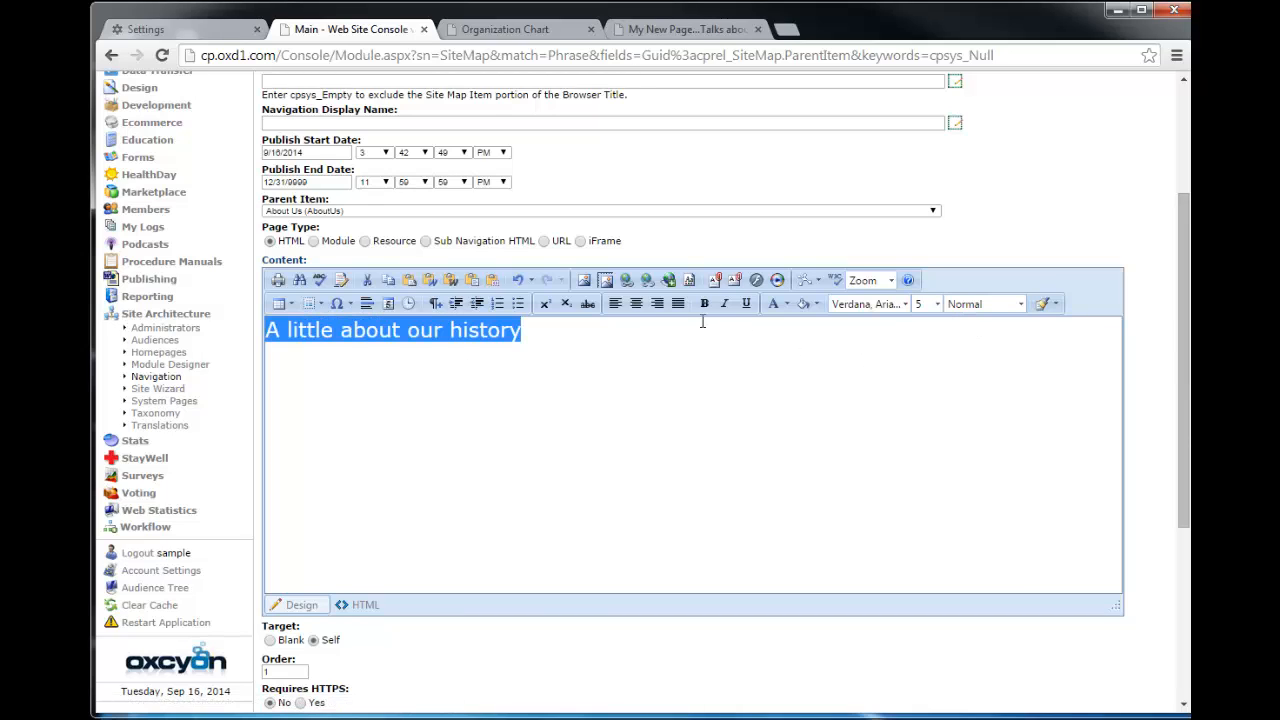
left_click(704, 303)
left_click(987, 432)
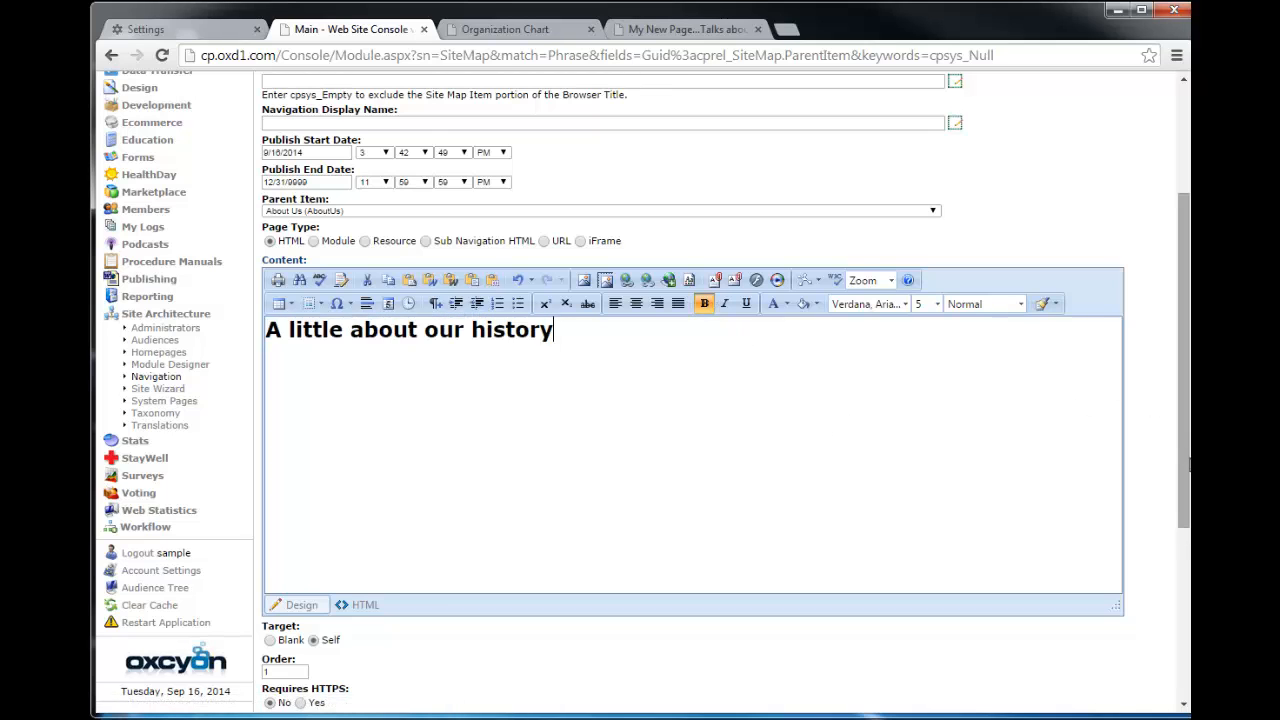
Keep the Our History item's order at 1, assign it to the Top - Horizontal nav group and save it
scroll(728, 272, "up", 3)
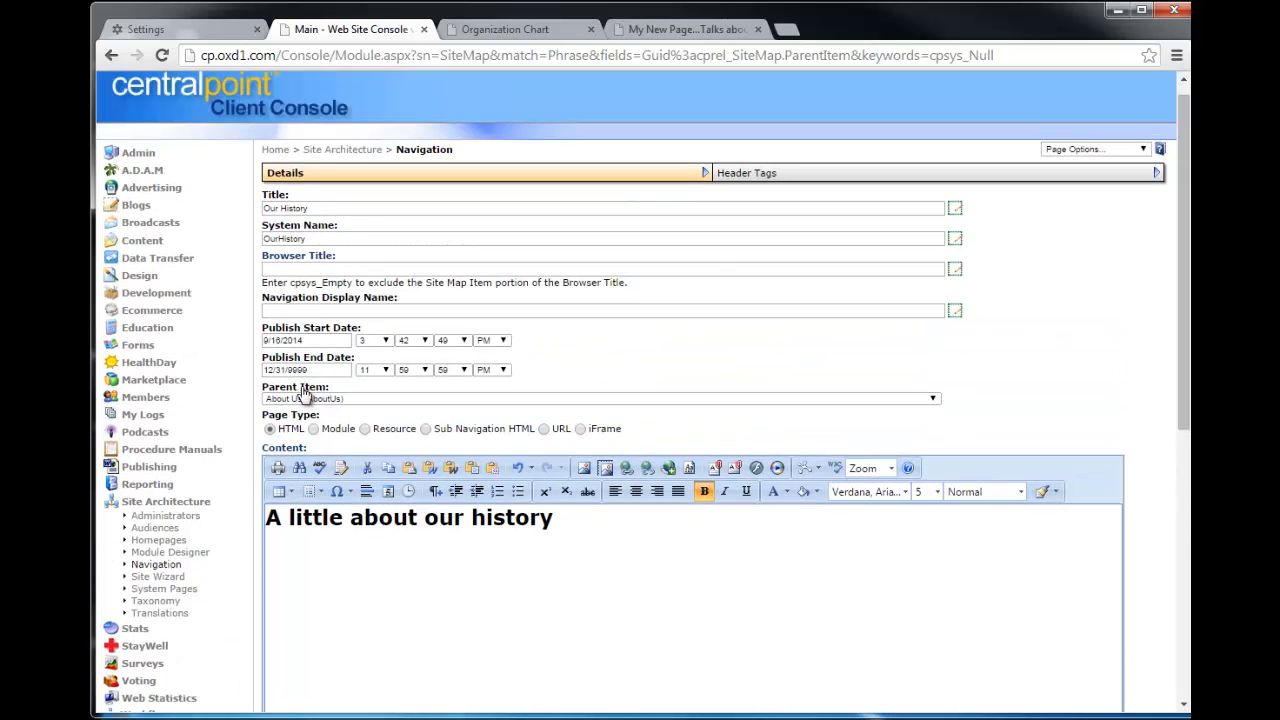
left_click_drag(1188, 401, 1186, 650)
left_click_drag(287, 387, 244, 386)
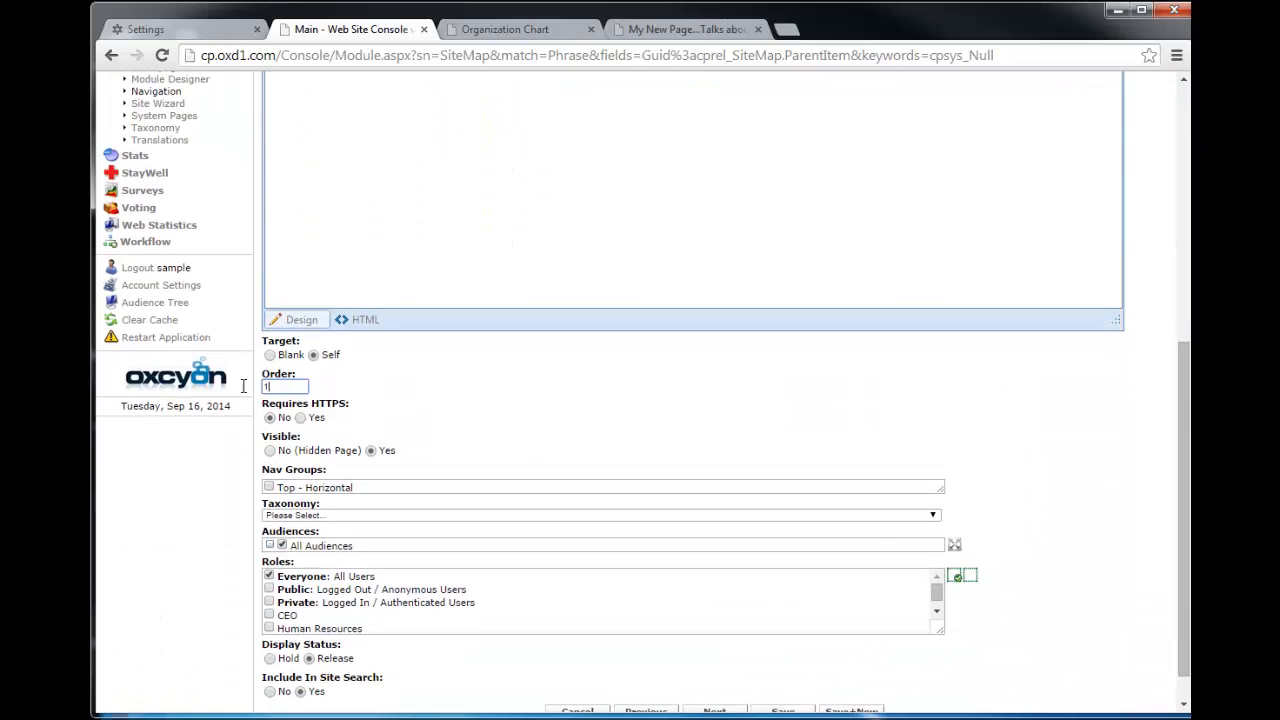
left_click(722, 377)
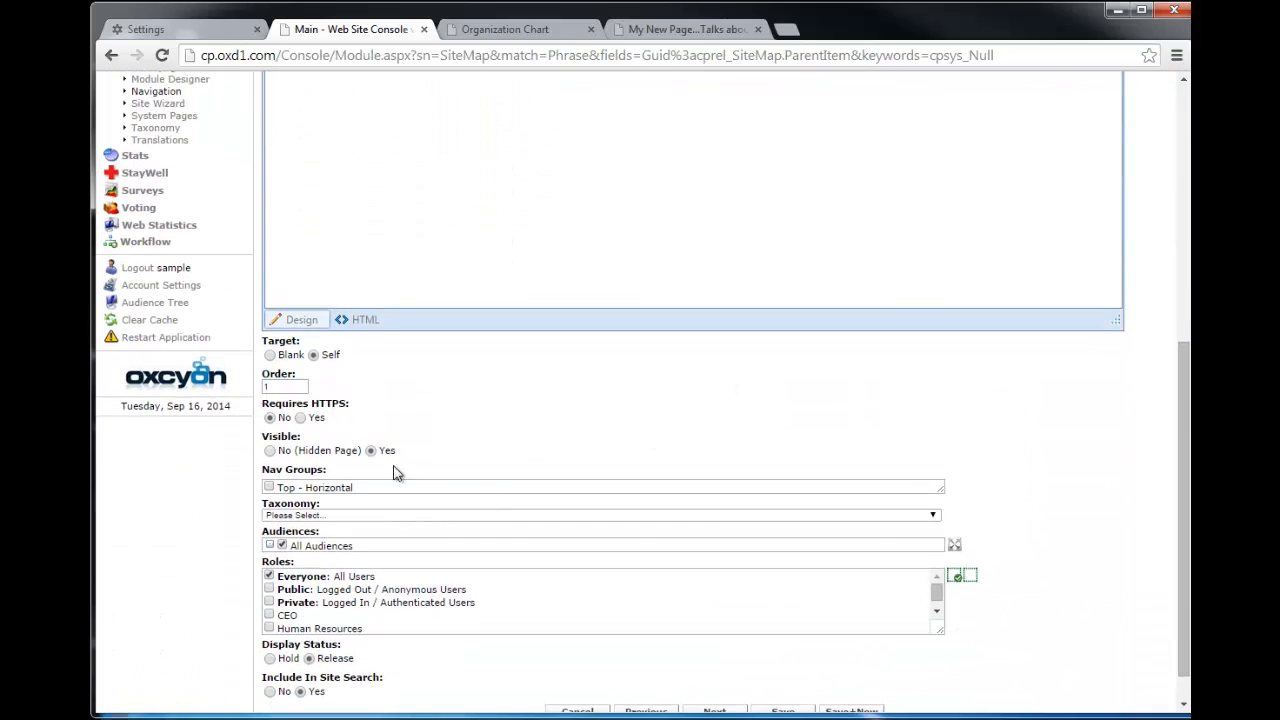
left_click(272, 487)
scroll(1179, 479, "down", 1)
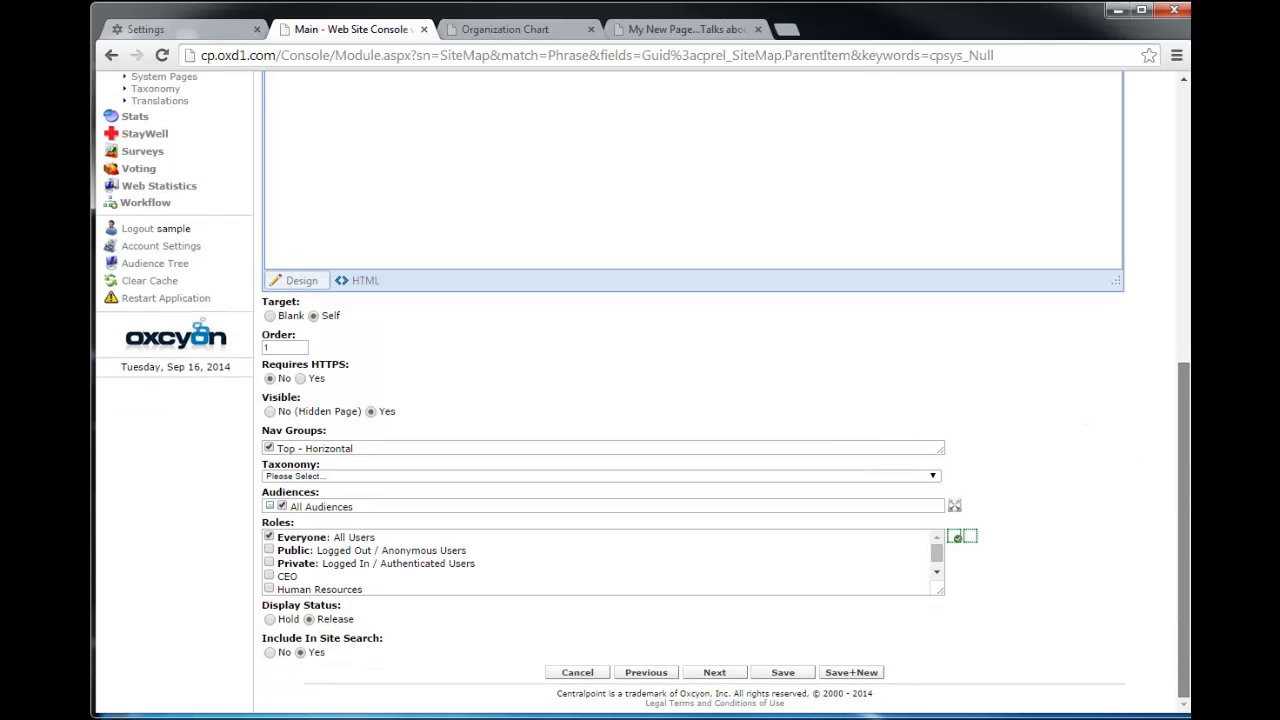
left_click(788, 677)
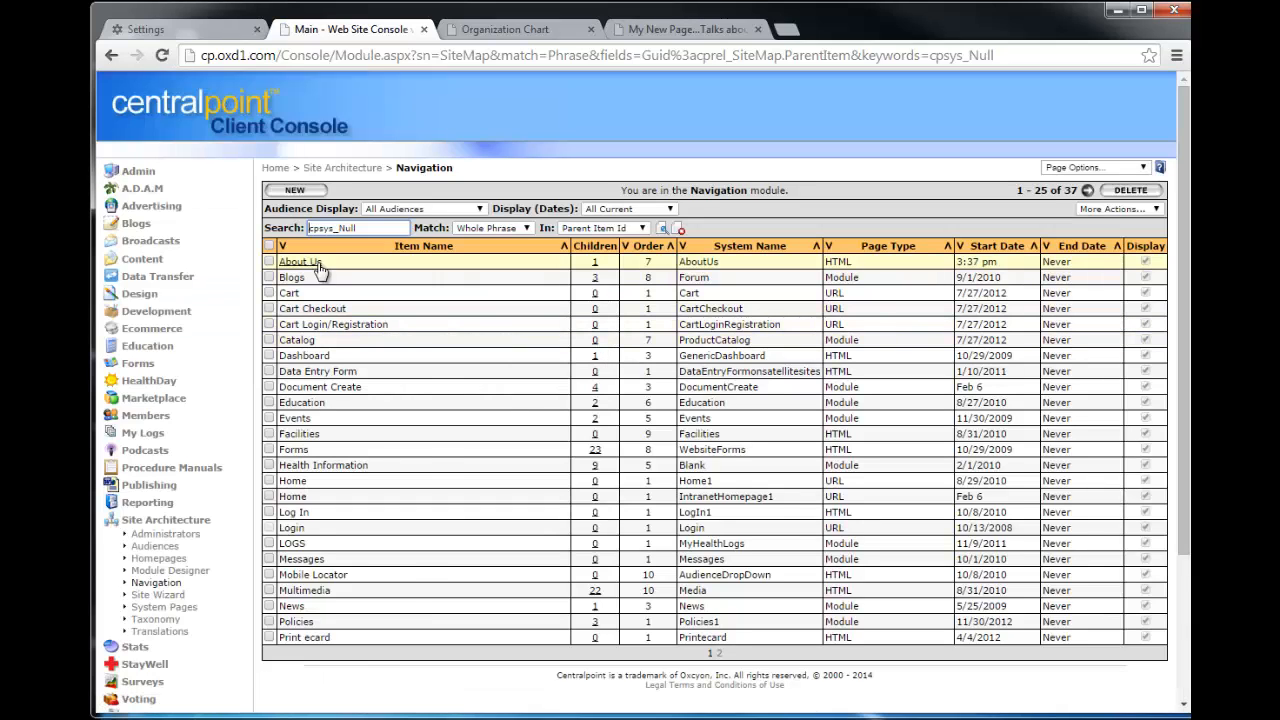
View the child items of About Us in the console and reload the live About Us page to check its navigation
left_click(595, 266)
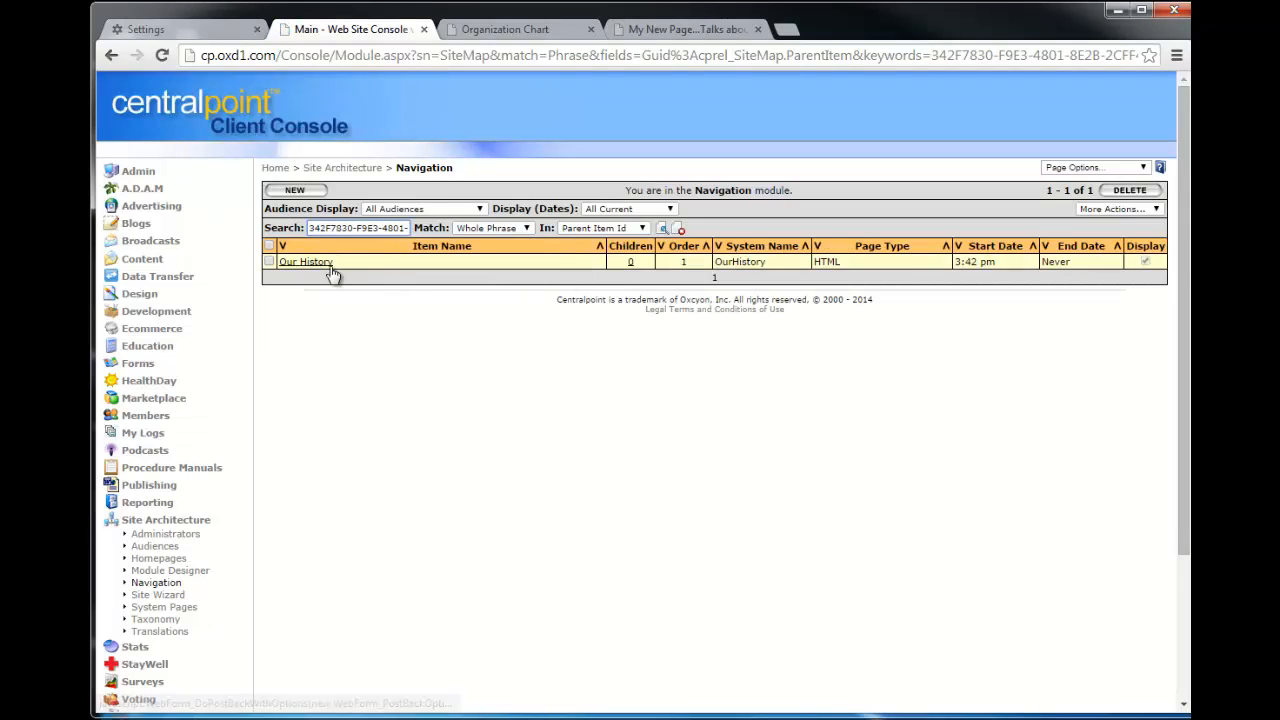
left_click(678, 33)
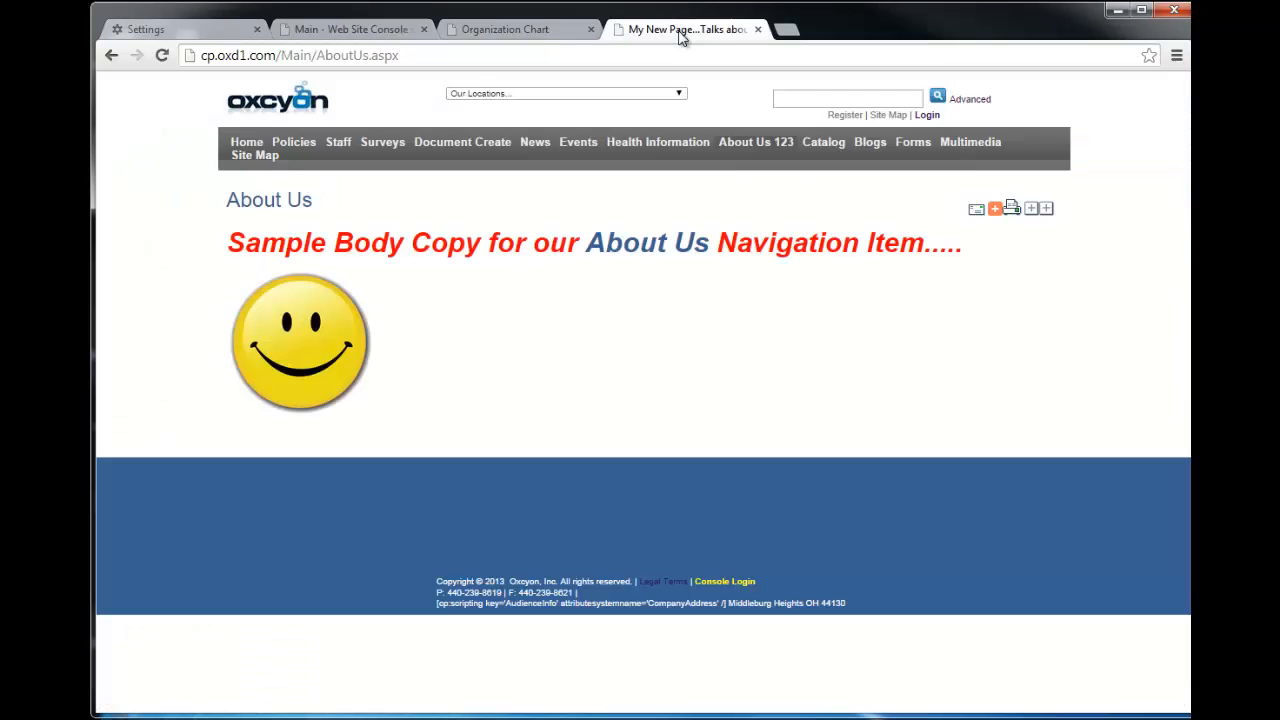
right_click(1150, 250)
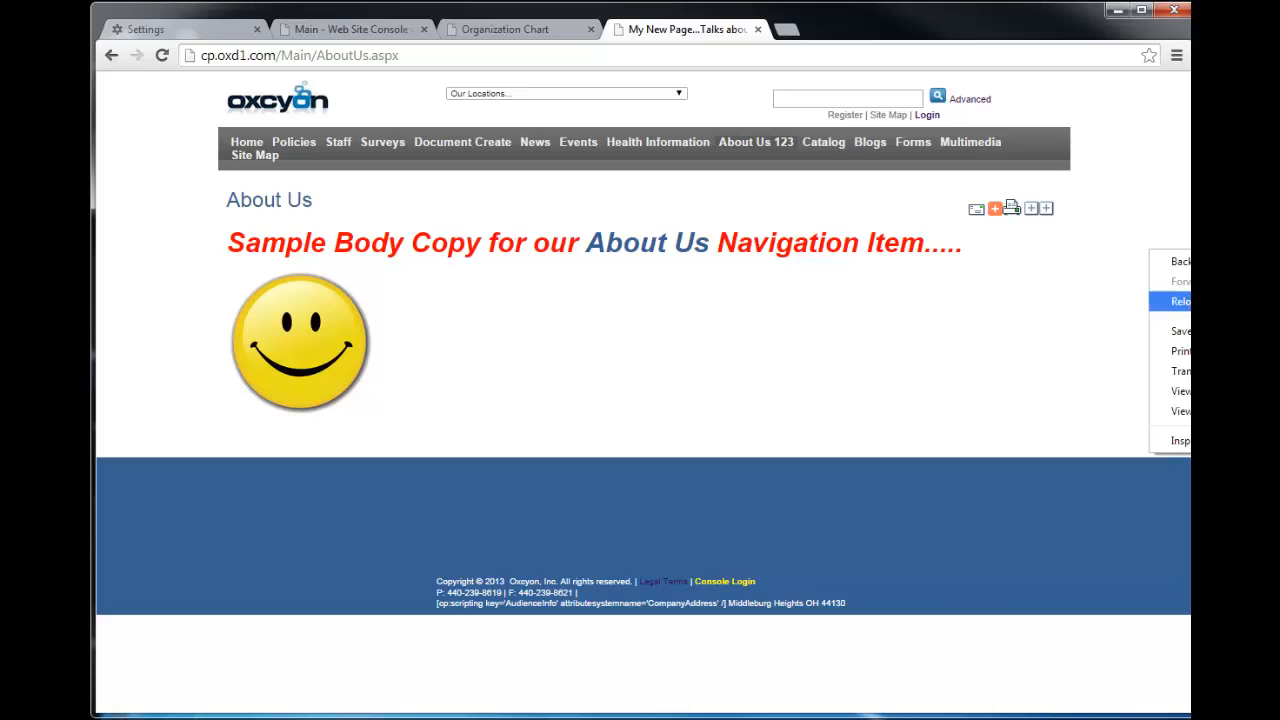
left_click(1178, 301)
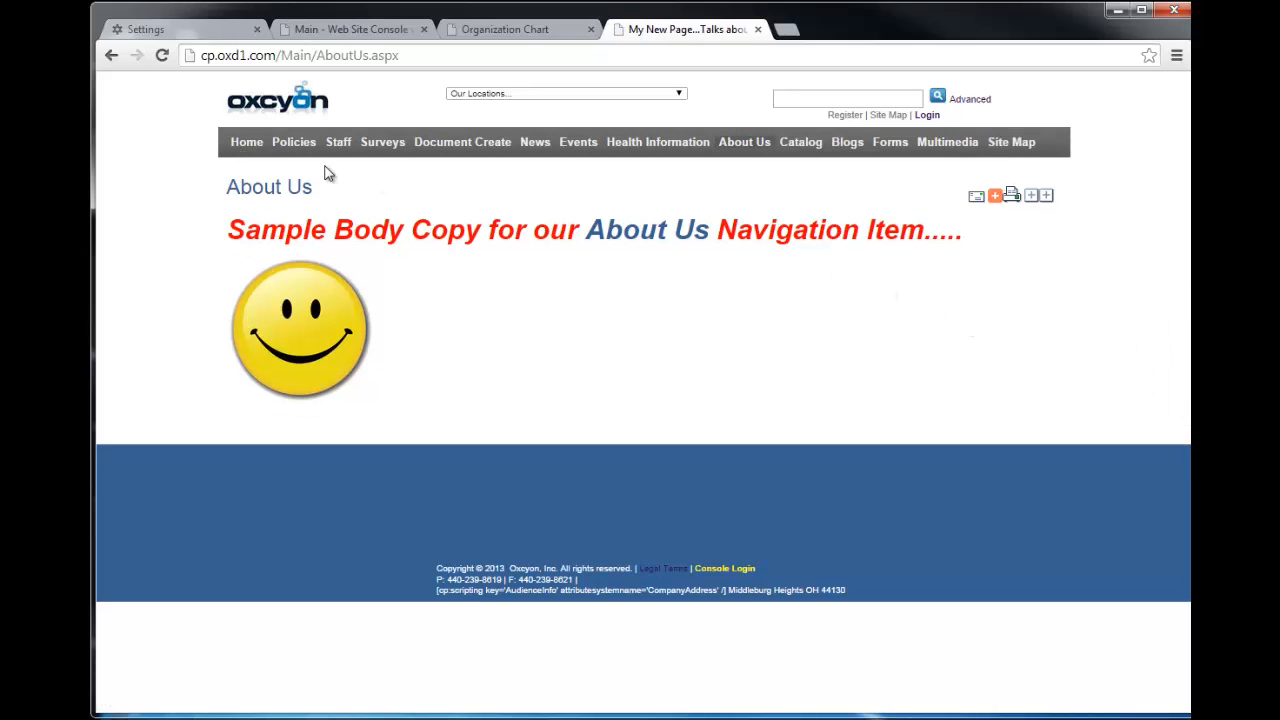
Go to the live site's home page and open the Our History page from its About Us navigation
left_click(248, 145)
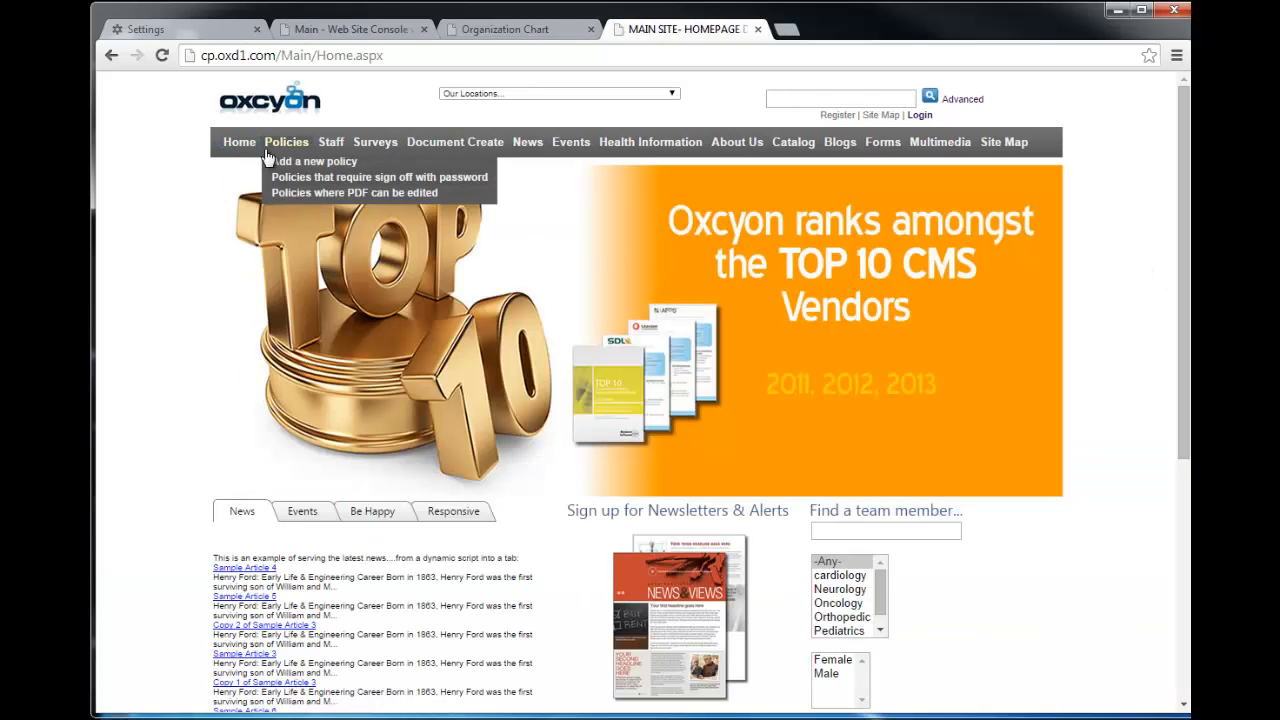
mouse_move(675, 145)
mouse_move(740, 143)
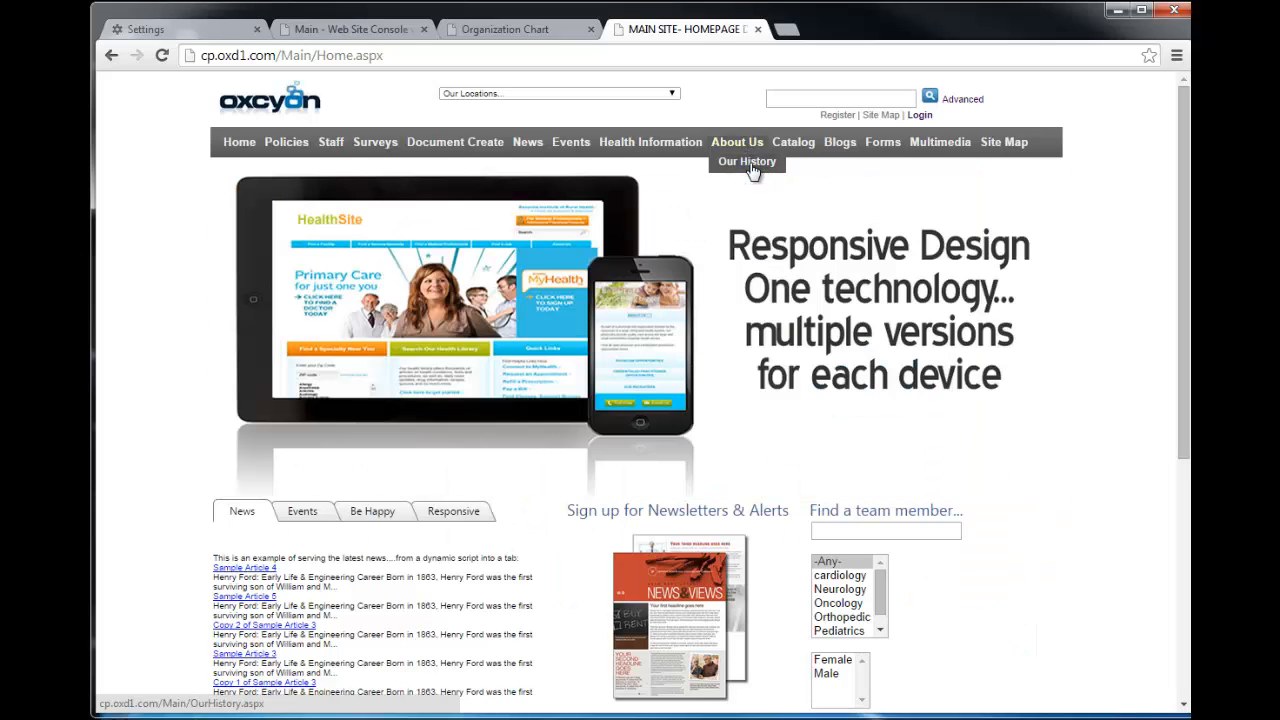
left_click(751, 165)
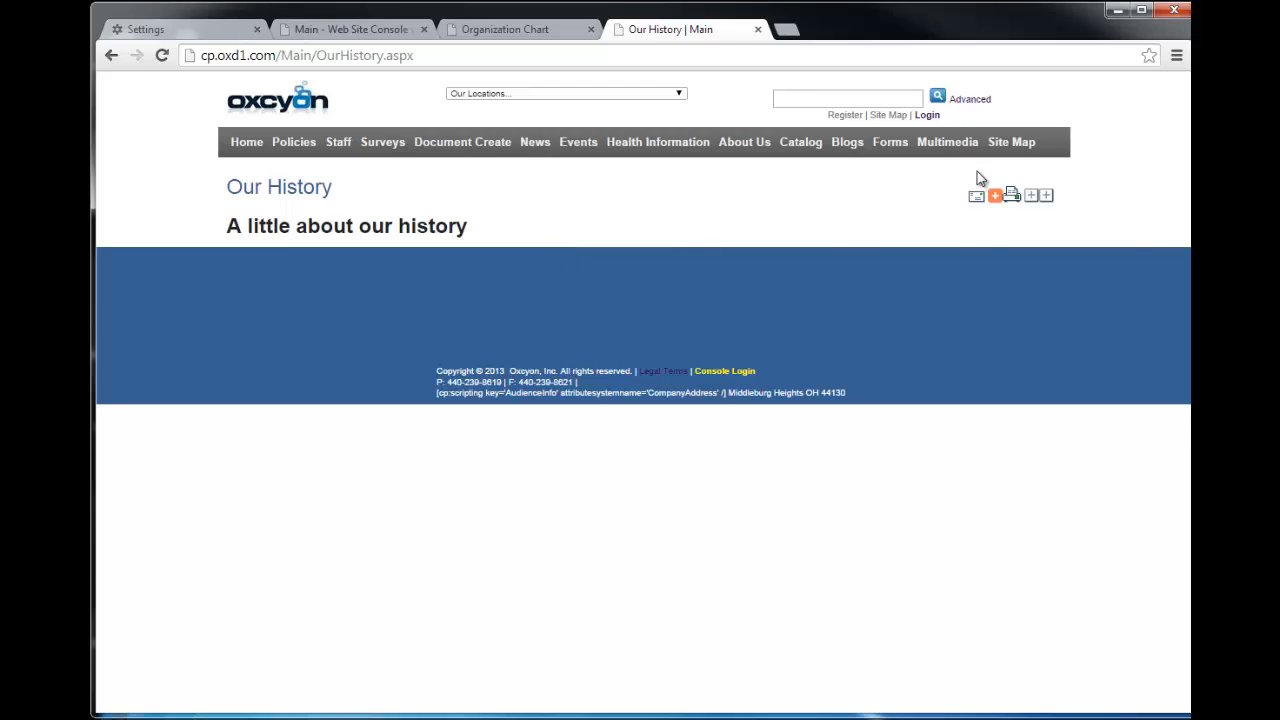
Check the Our History entry on the live Site Map by opening its page and returning to the map
left_click(1015, 148)
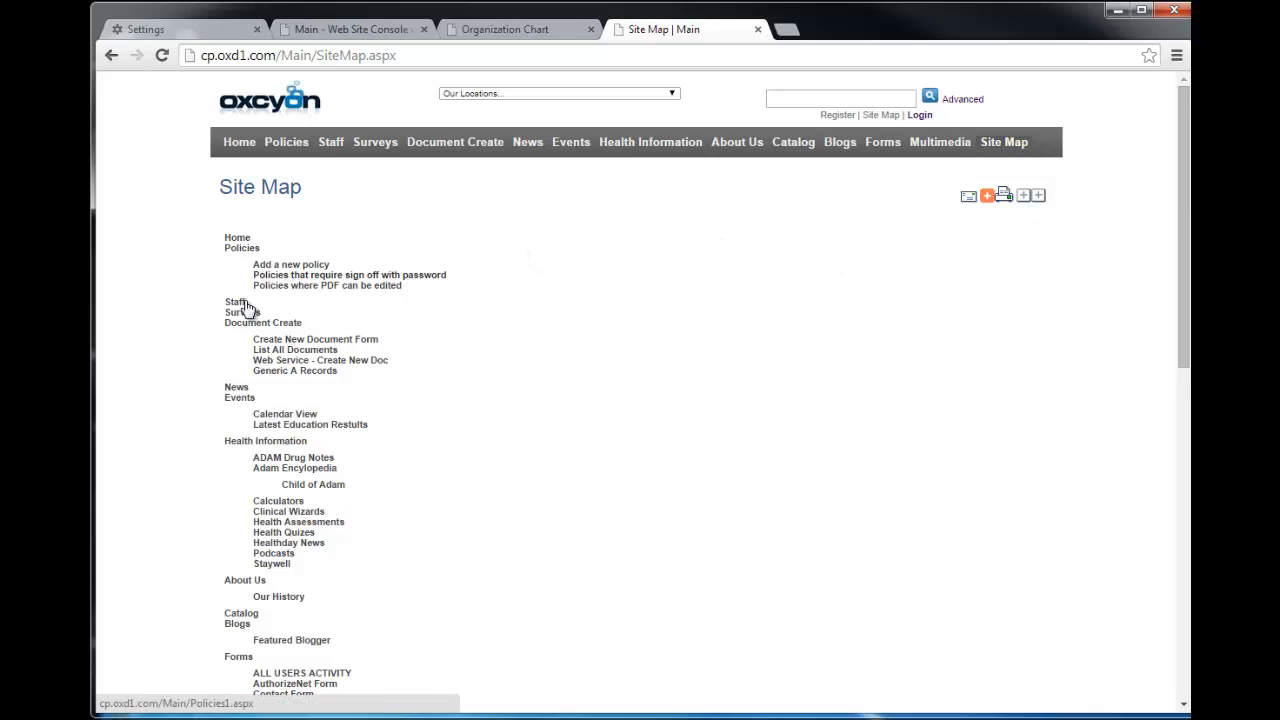
left_click(276, 598)
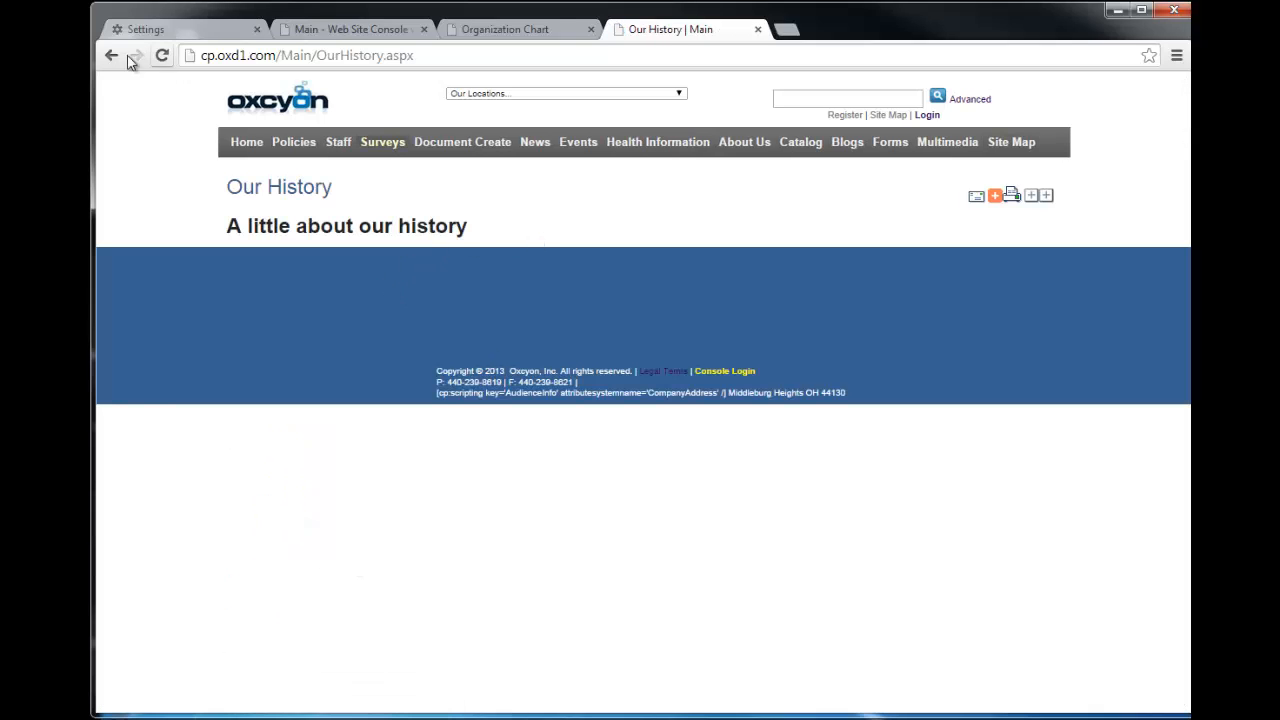
left_click(109, 59)
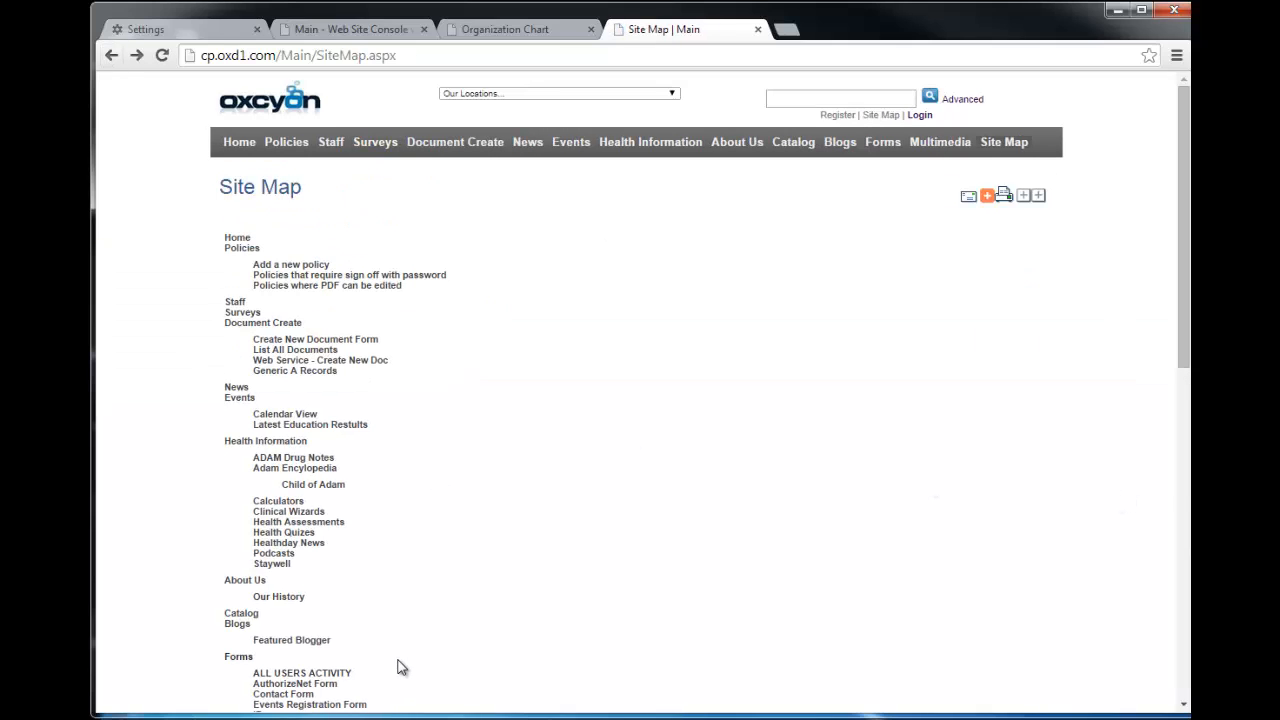
In the console, start a new navigation item titled 1900-1950 with parent About Us (AboutUs) and sub-parent Our History (OurHistory)
left_click(372, 29)
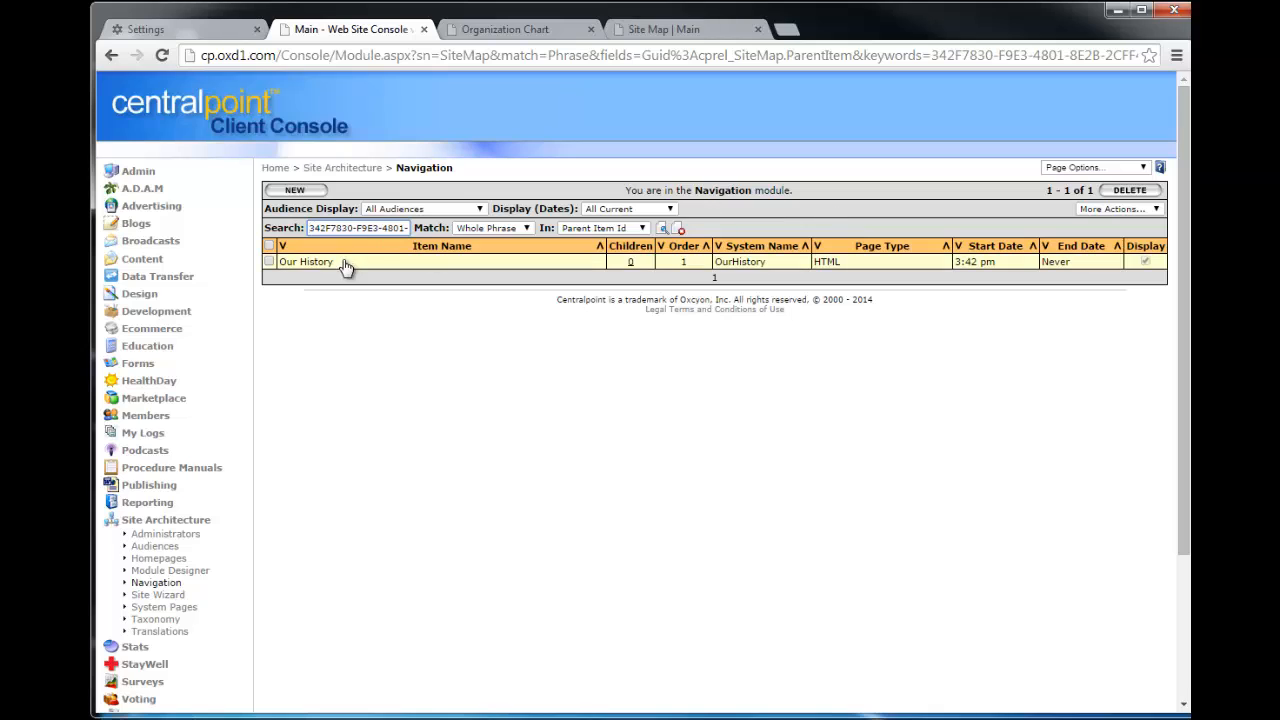
left_click(150, 584)
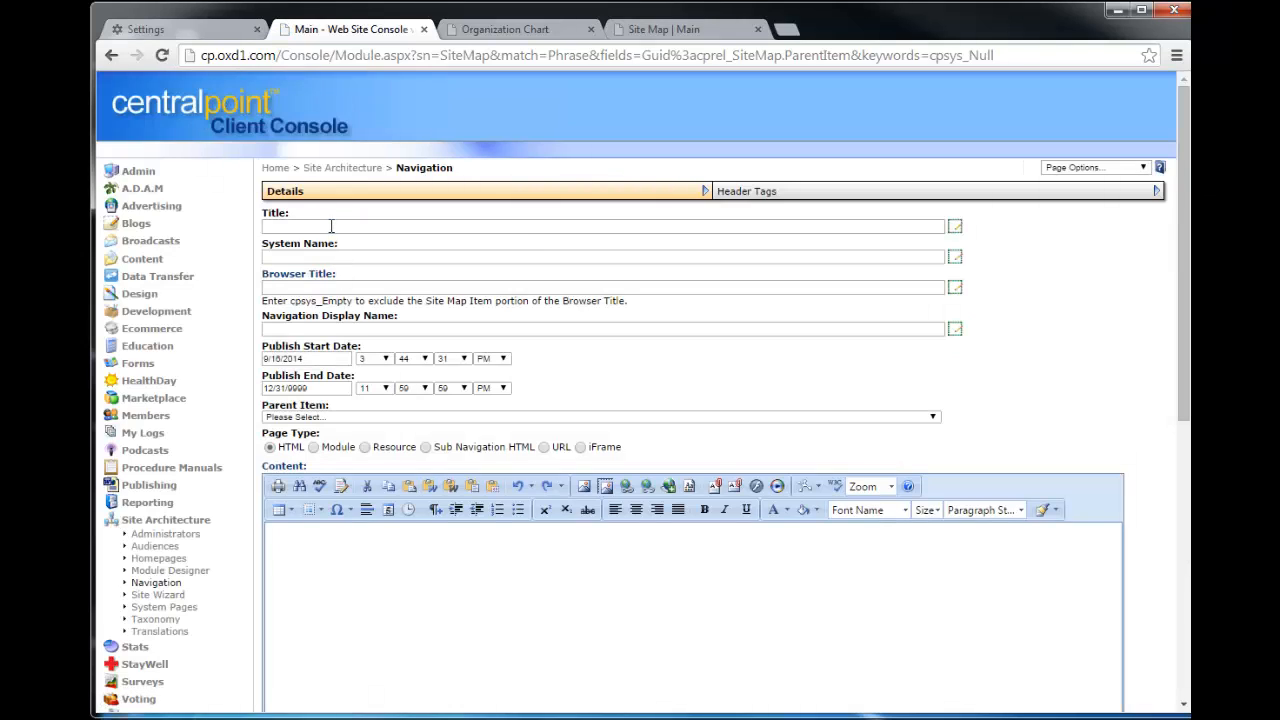
left_click(333, 229)
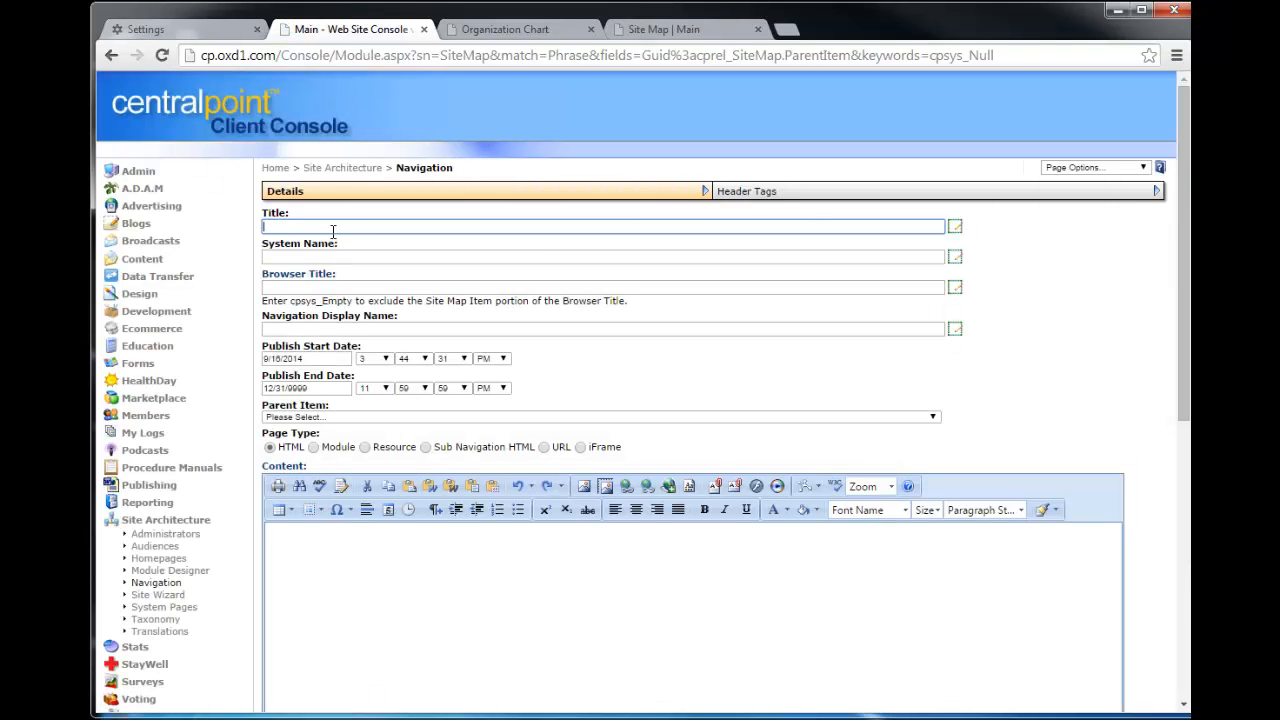
type("1900-1950")
left_click(397, 418)
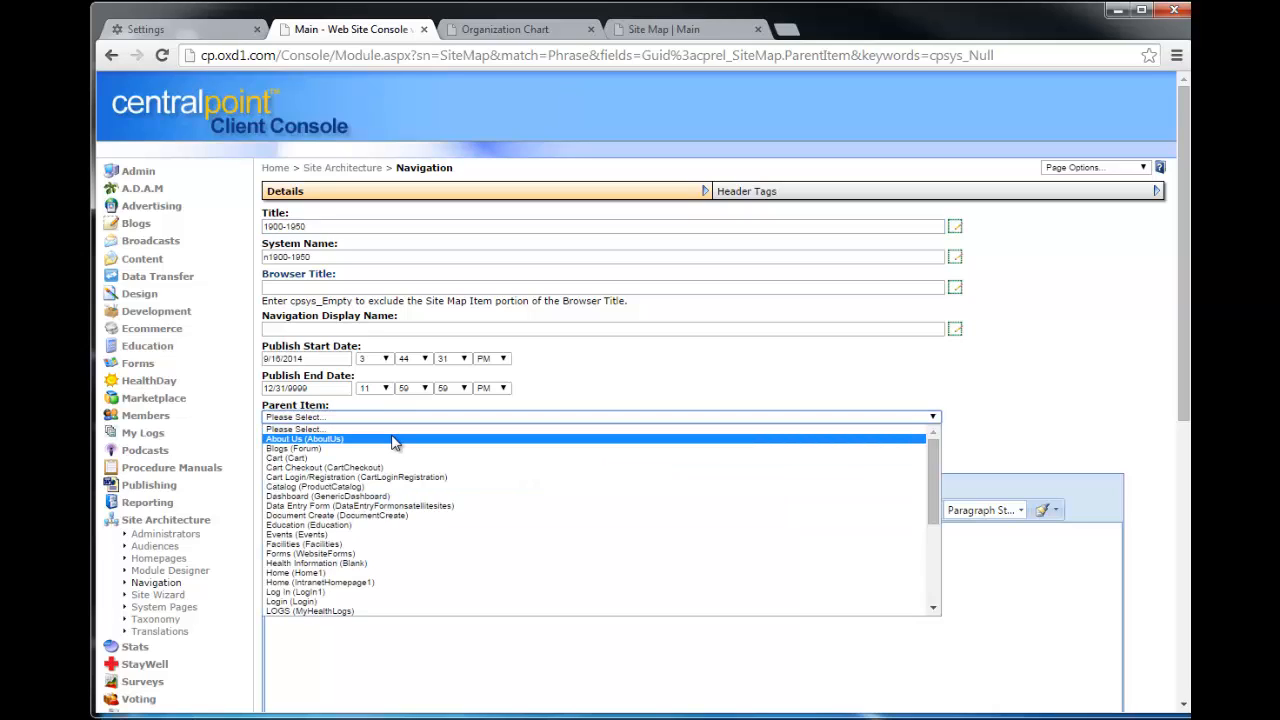
left_click(395, 440)
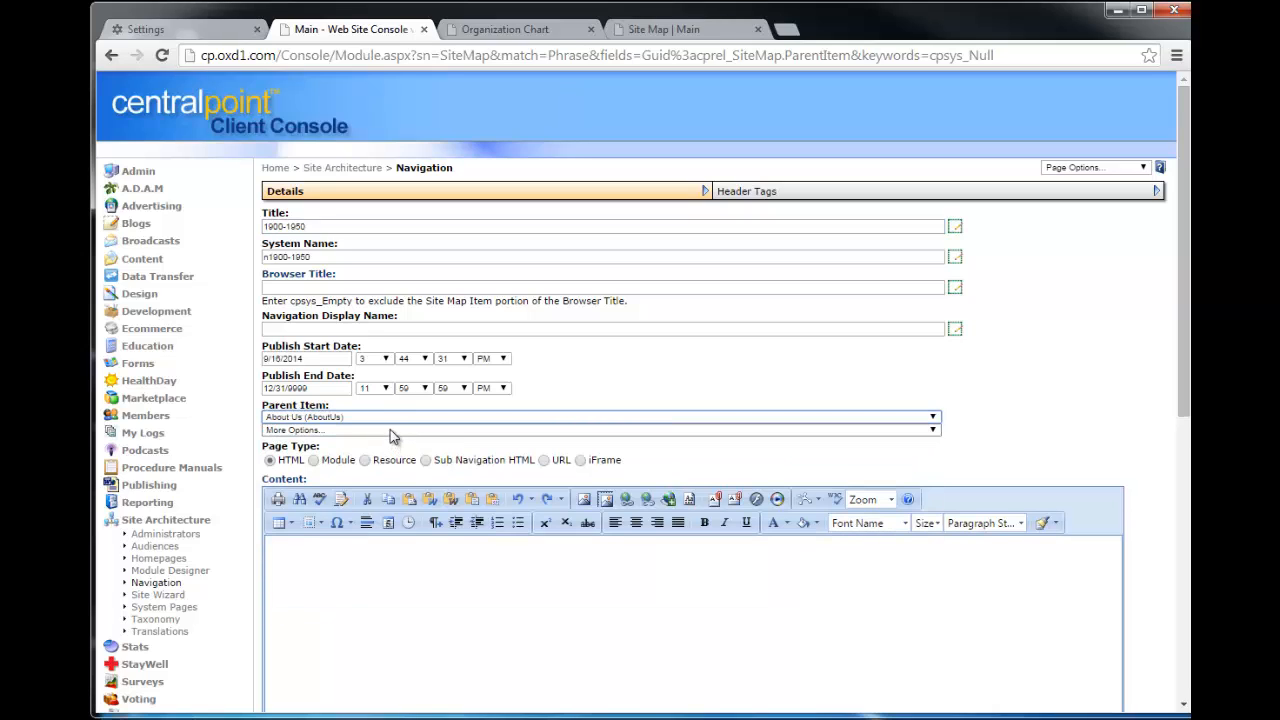
left_click(390, 432)
left_click(370, 452)
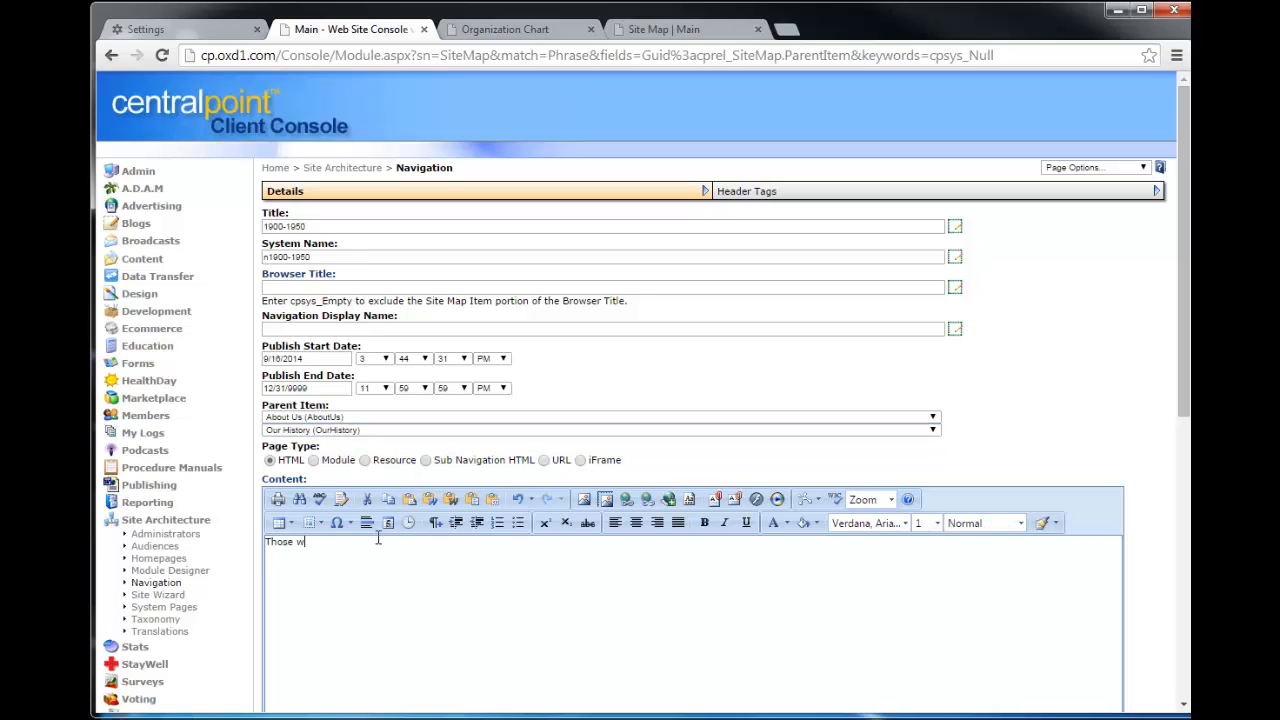
Enter "Those were the old days" as the 1900-1950 page's content, assign it to the Top - Horizontal nav group and save it
type("ere the old days")
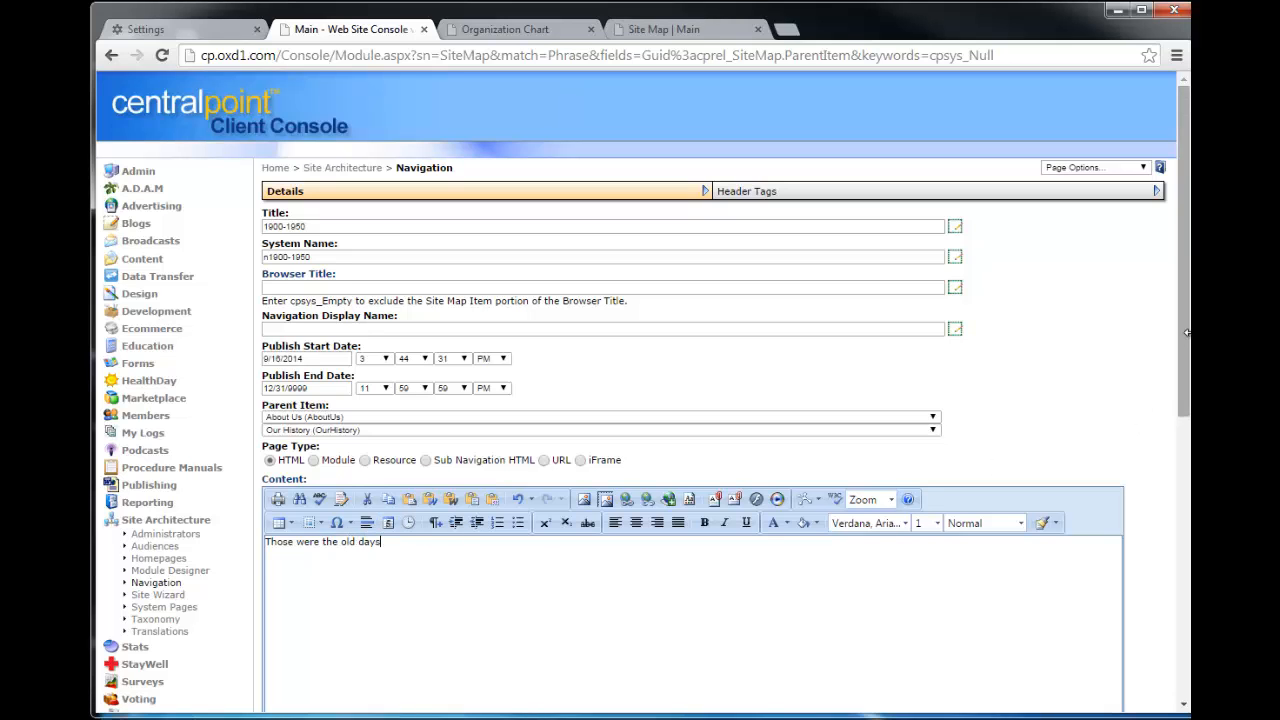
left_click_drag(1186, 333, 1186, 613)
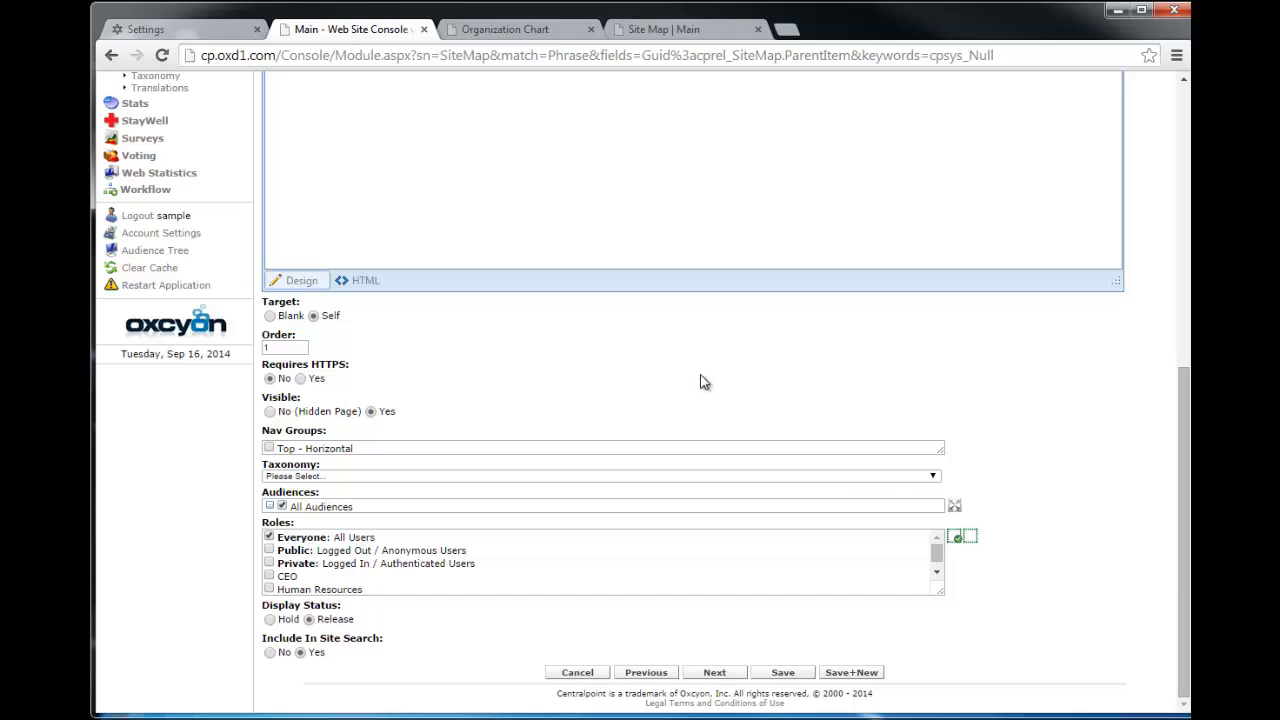
left_click(268, 449)
left_click(781, 673)
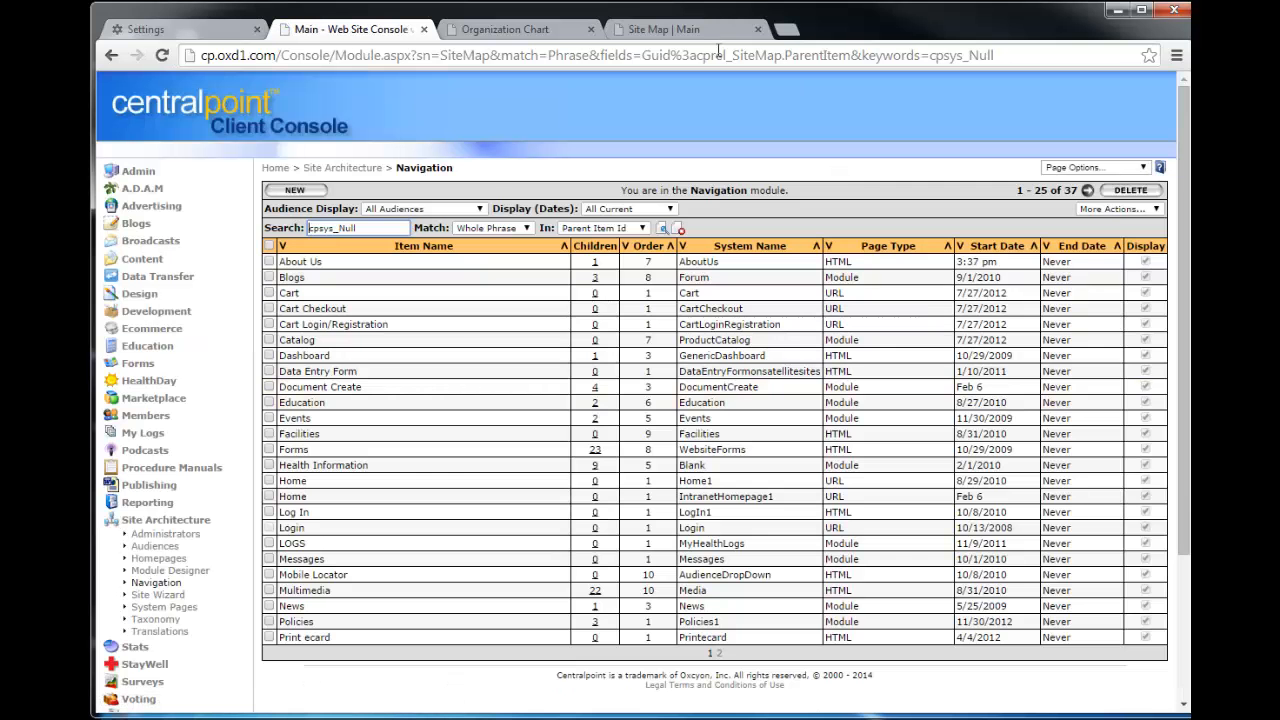
On the live site, open the 1900-1950 page from the home page's navigation and check its place in the Site Map
left_click(685, 29)
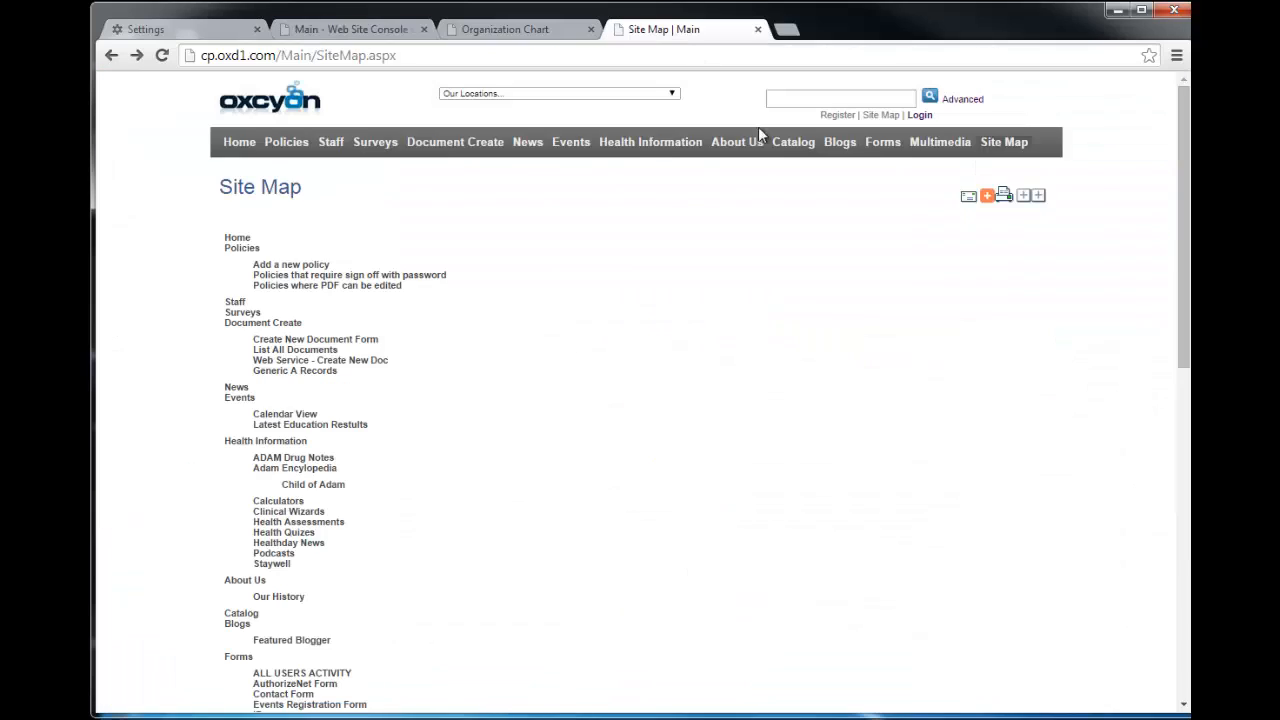
left_click(240, 142)
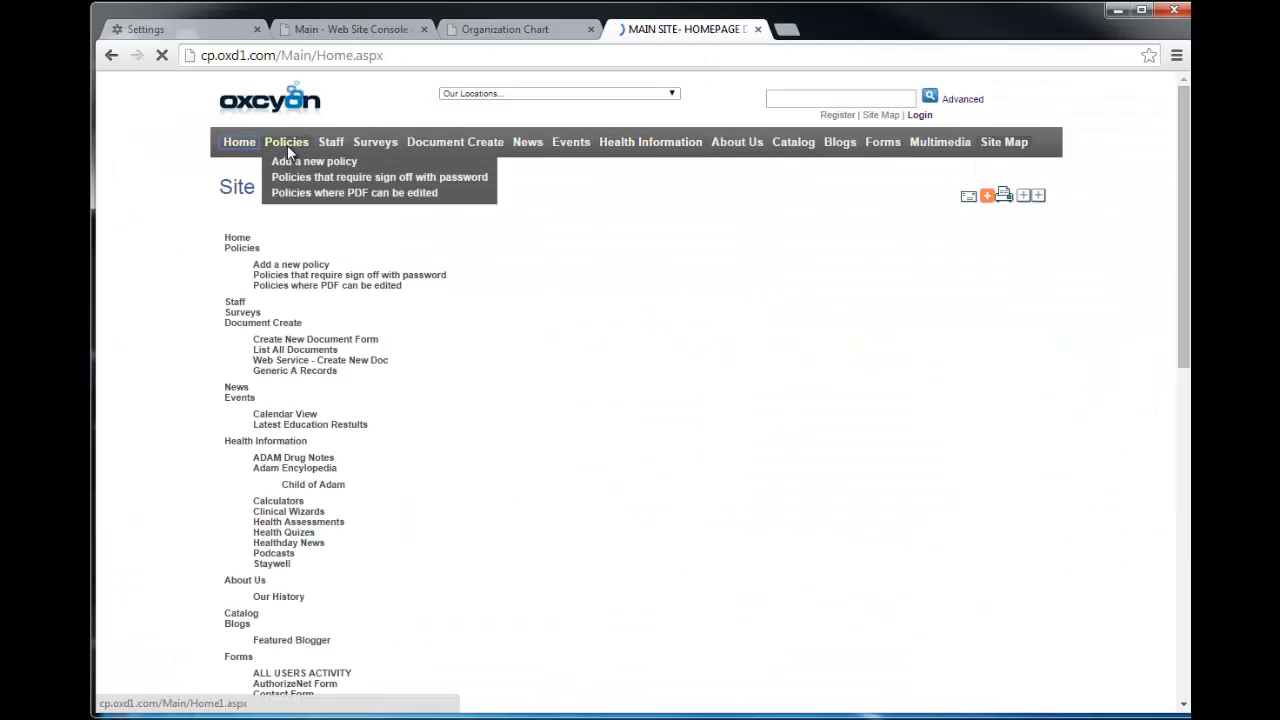
mouse_move(737, 145)
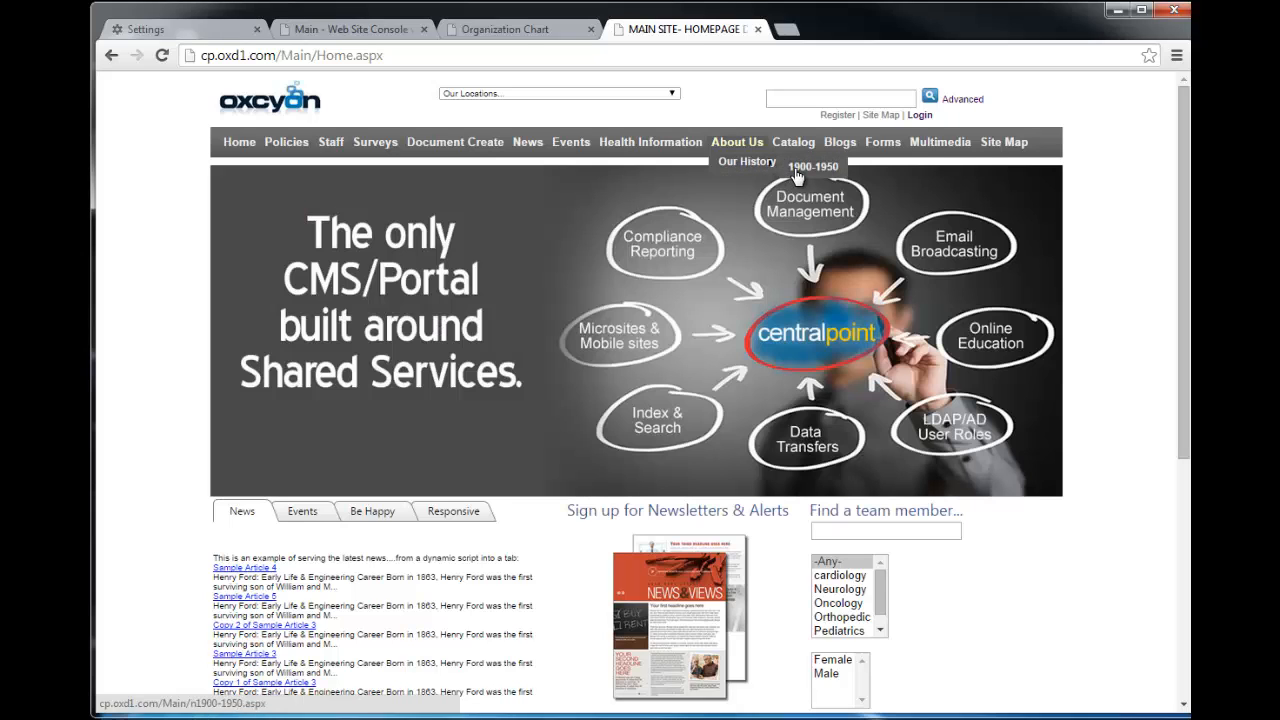
left_click(796, 168)
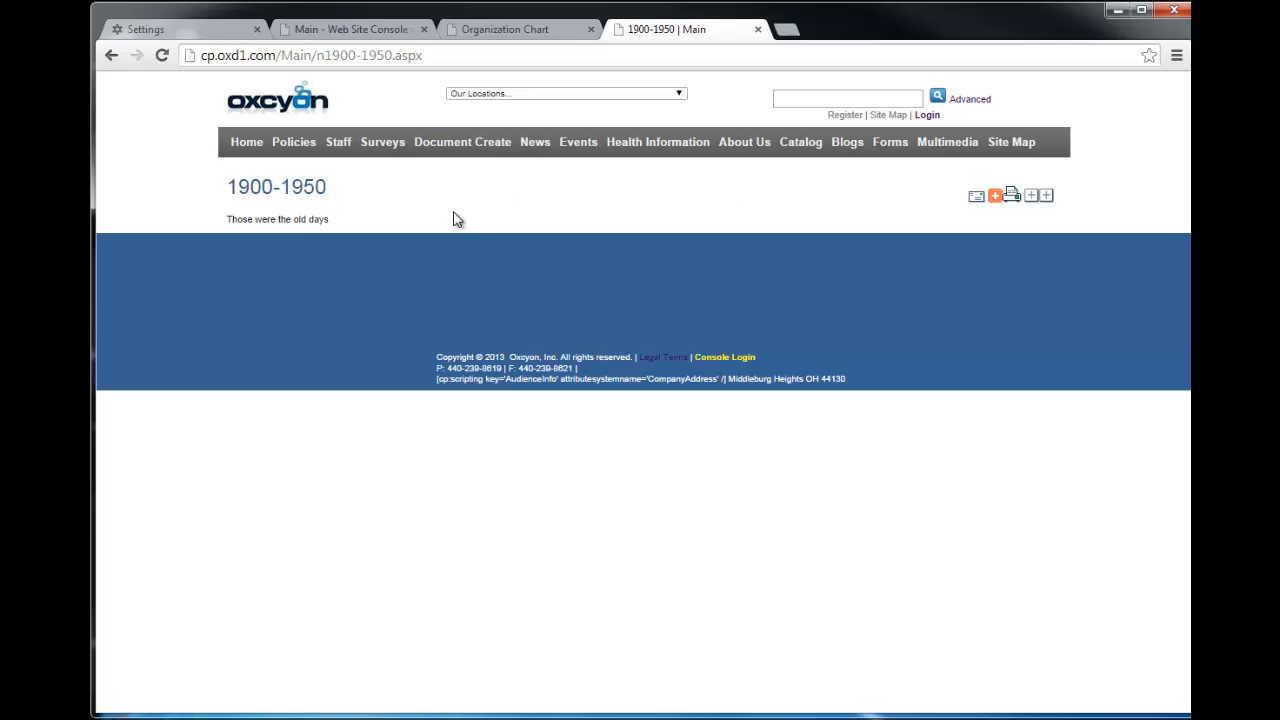
left_click(1009, 143)
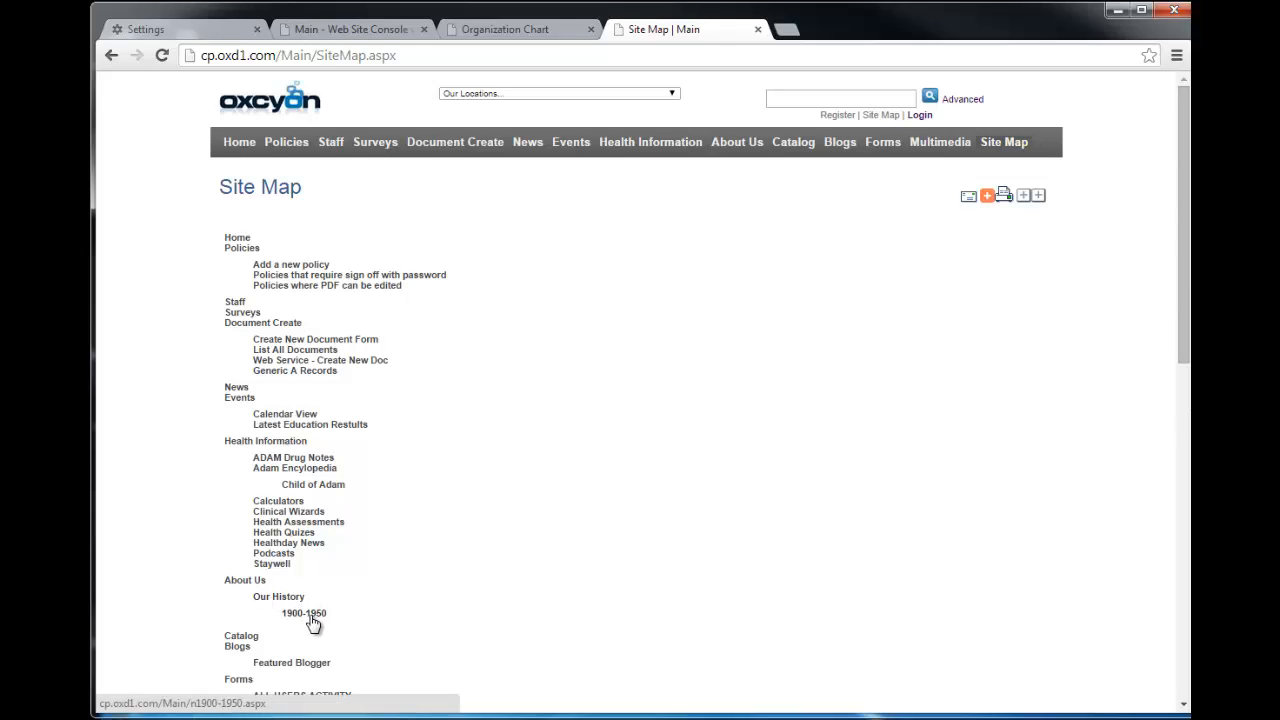
Return to the console and start a new navigation item titled "Link to our Staff Directory"
left_click(392, 32)
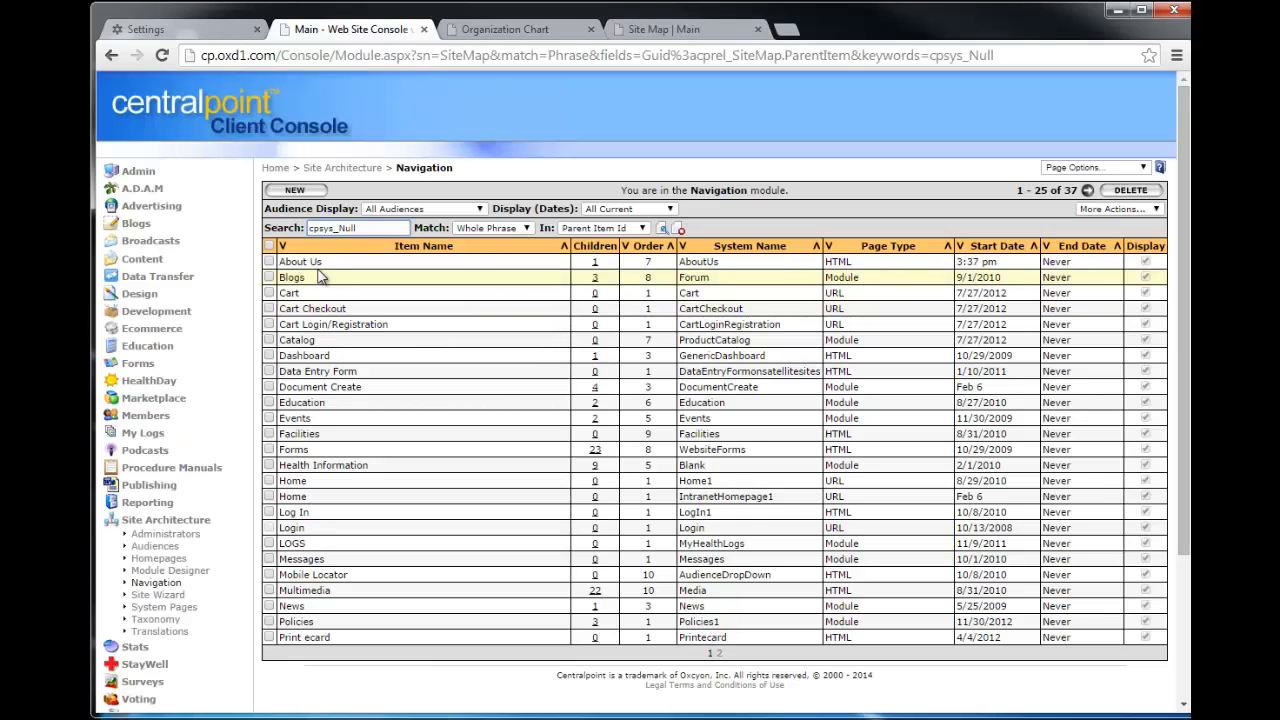
left_click(306, 192)
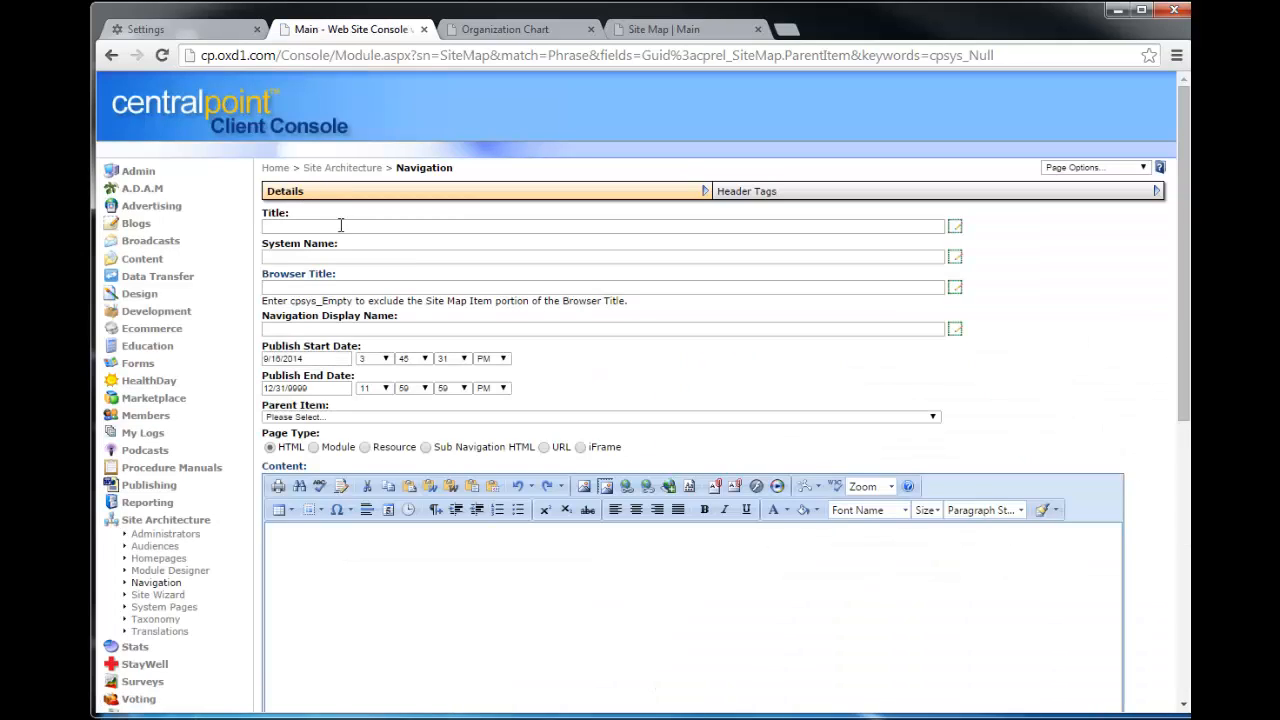
left_click(340, 224)
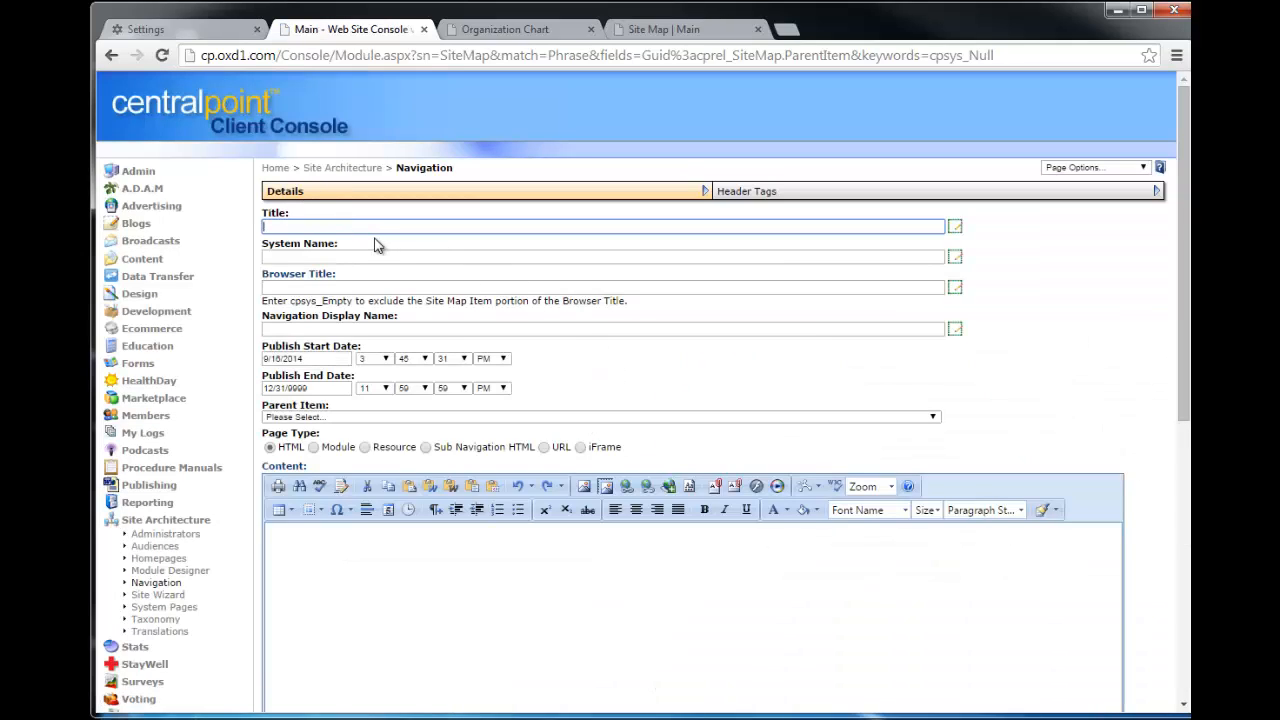
type("Link to our Staff Directory")
left_click(1016, 302)
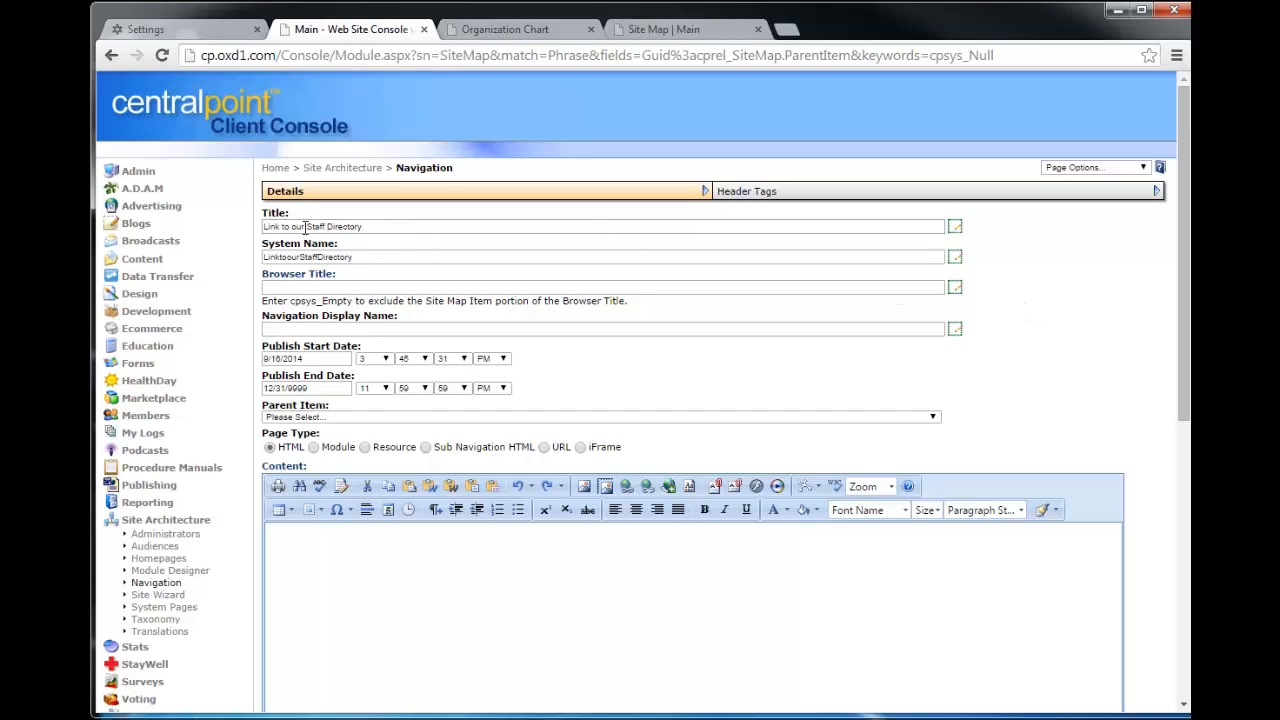
Shorten the new item's title to Staff Directory and its system name to StaffDirectory
left_click_drag(307, 226, 263, 227)
key("BackSpace")
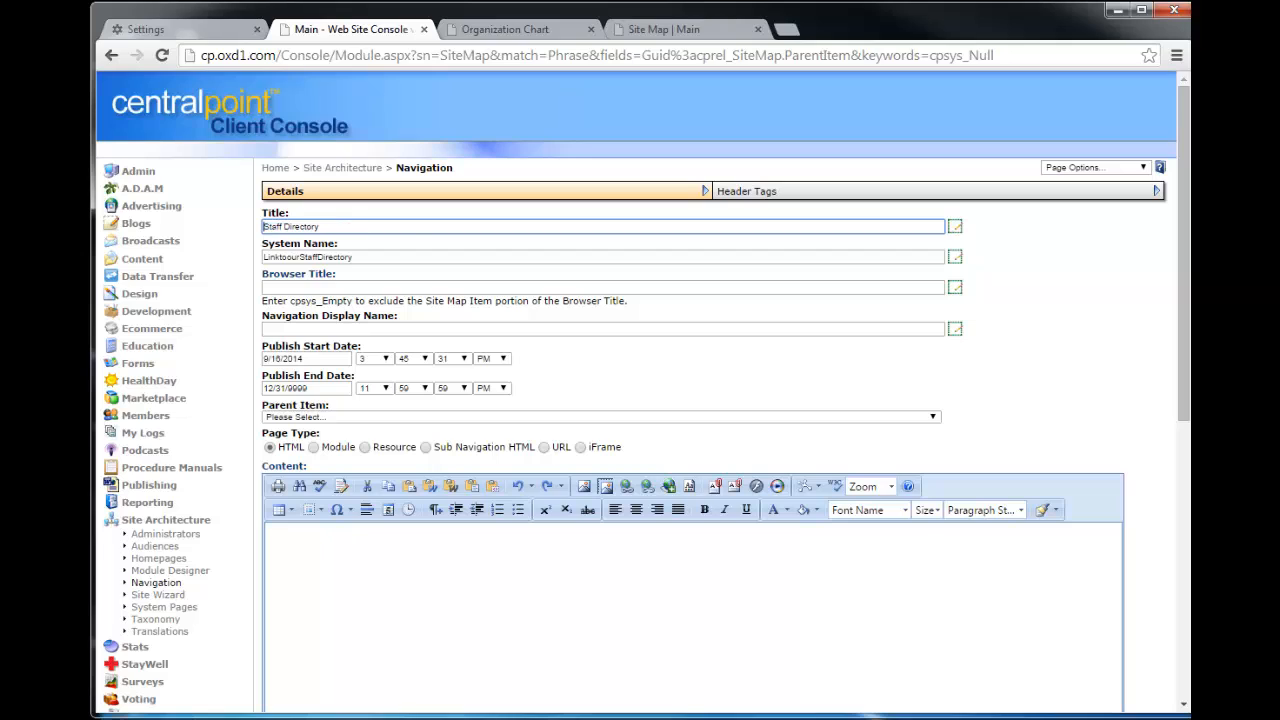
left_click_drag(300, 257, 263, 257)
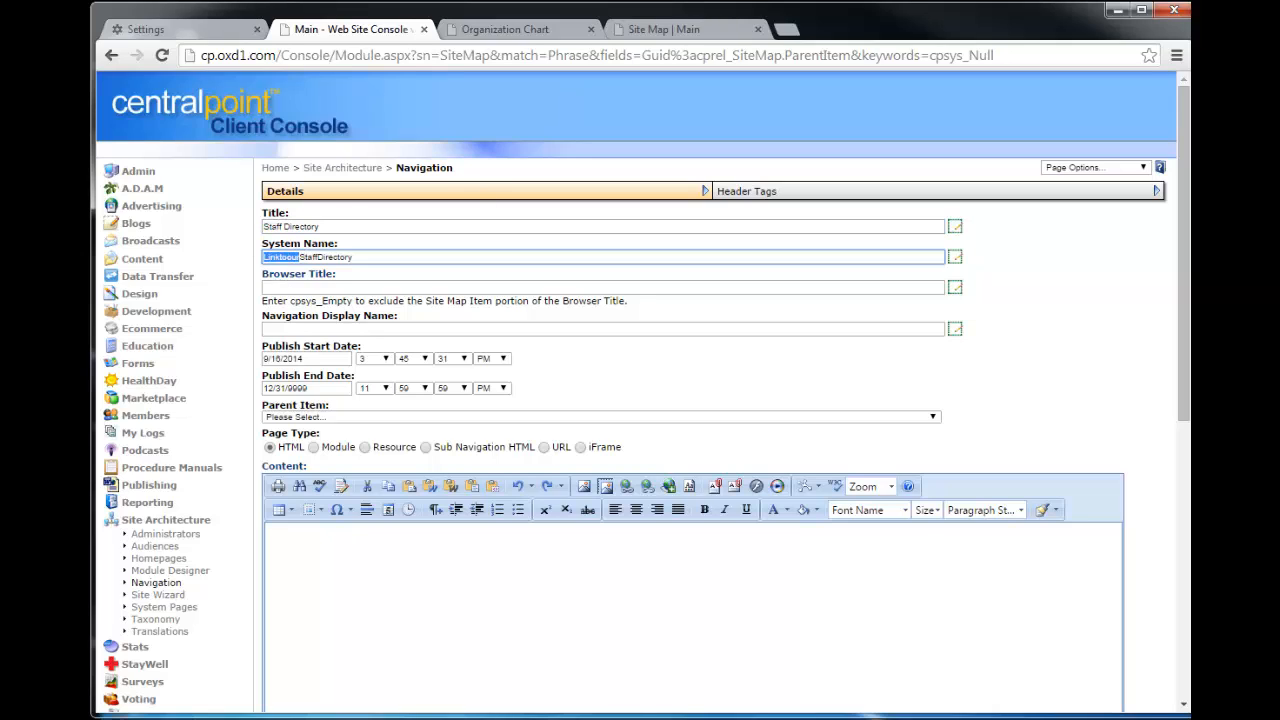
key("BackSpace")
left_click(1077, 375)
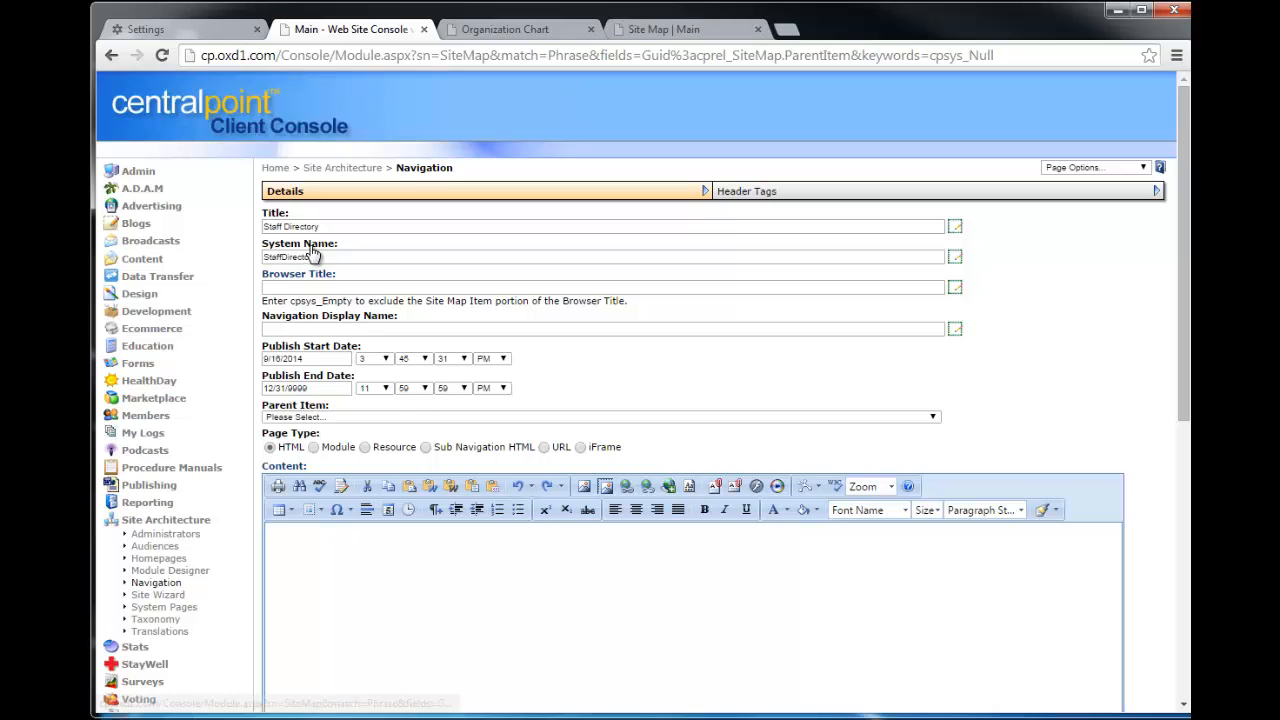
Set the Staff Directory item's page type to Module and choose the Physician Locator (PhysicianLocator) module
mouse_move(1186, 334)
left_mouse_down()
mouse_move(1187, 411)
mouse_move(1187, 359)
left_mouse_up()
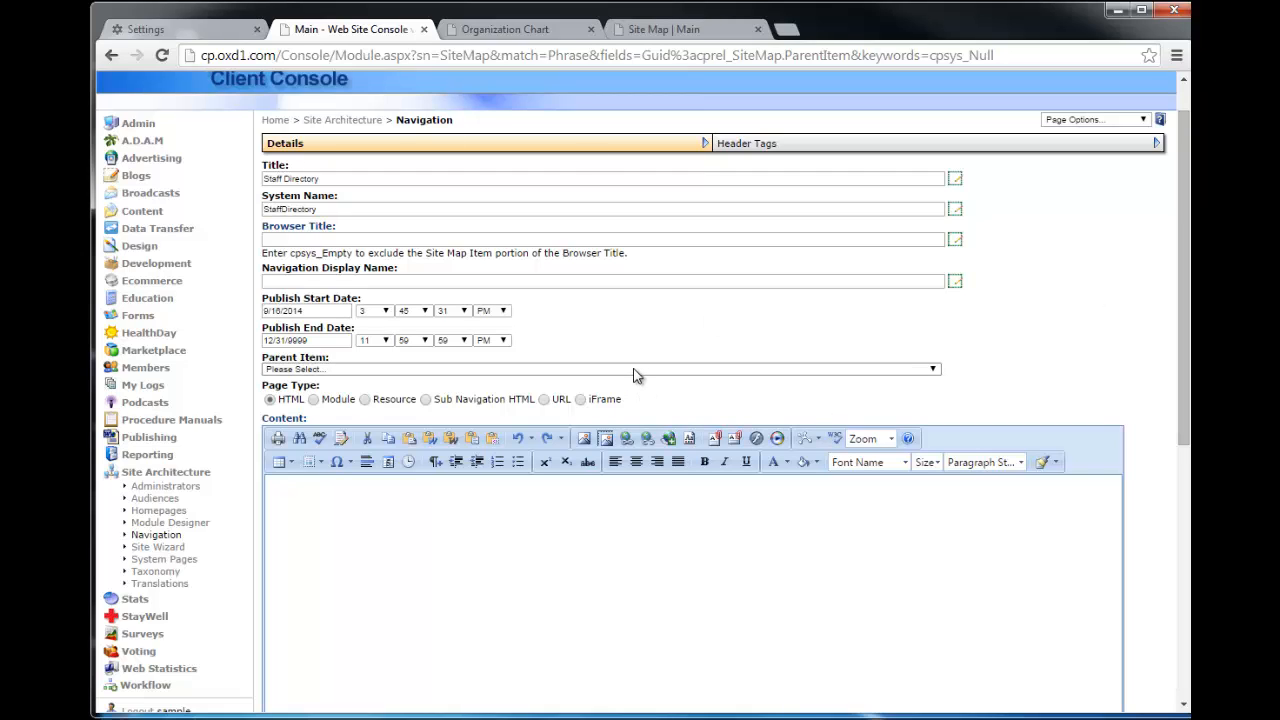
left_click(313, 399)
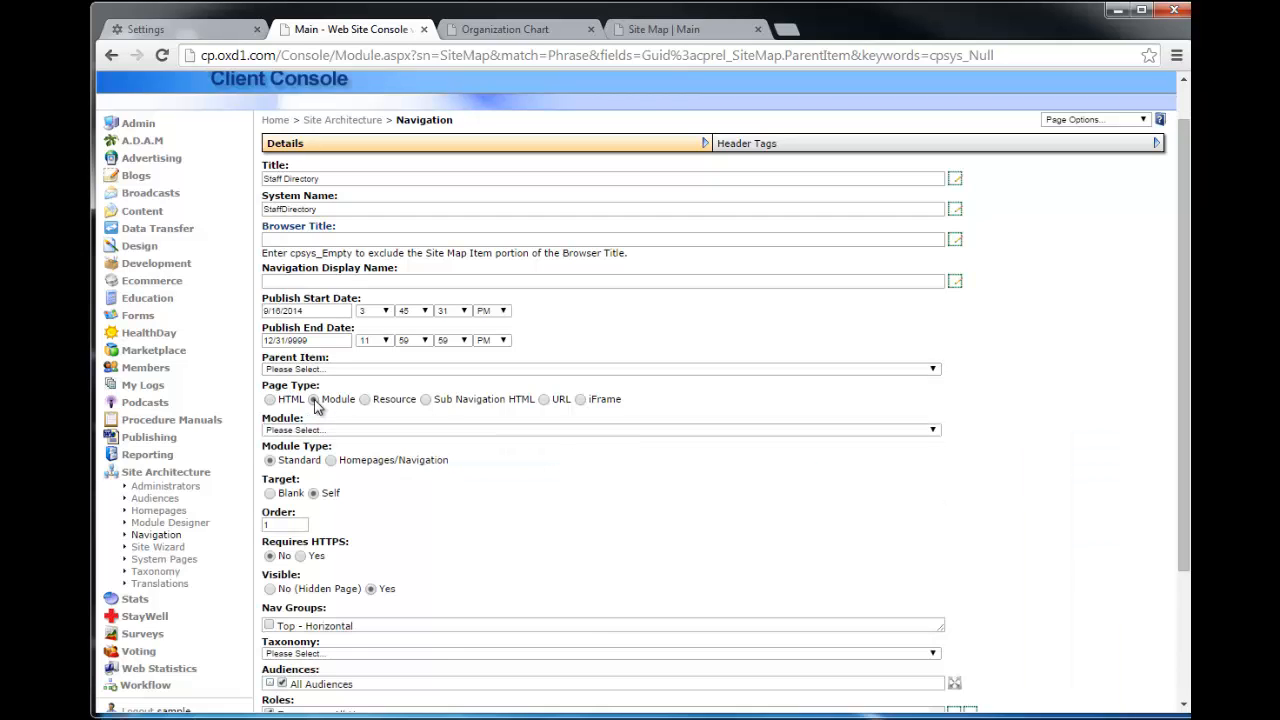
left_click(442, 430)
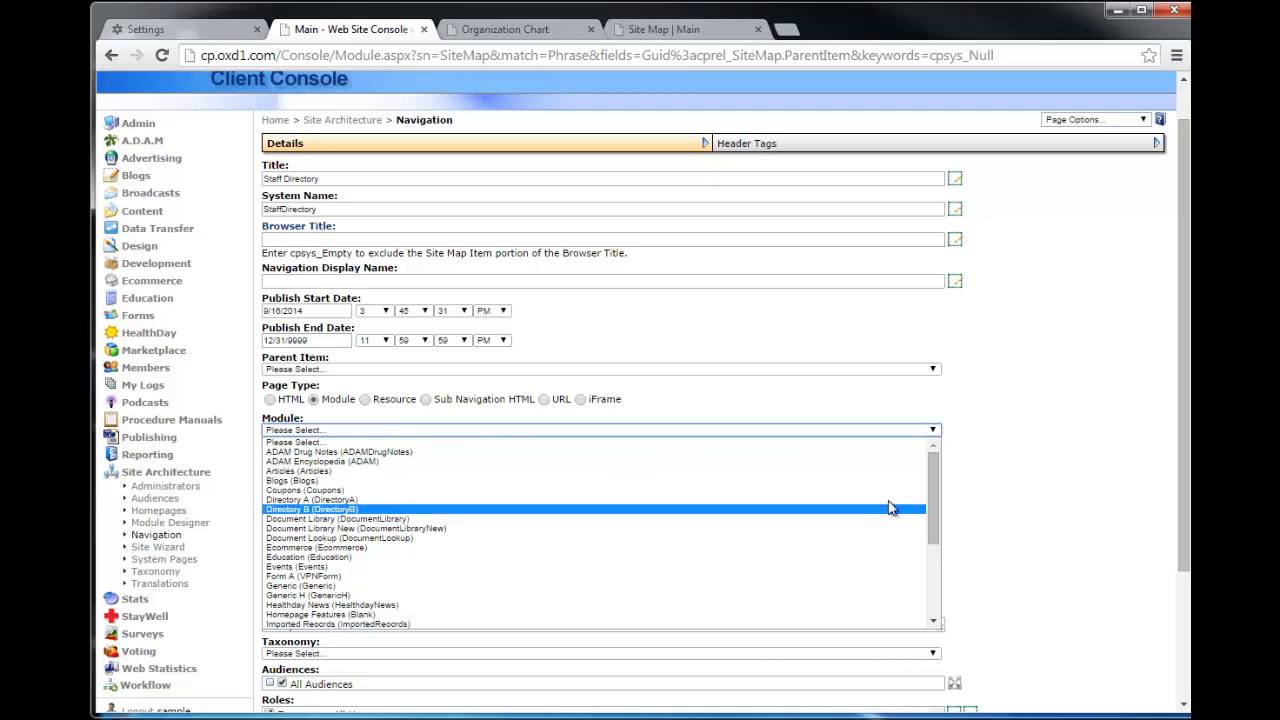
left_click_drag(936, 494, 936, 562)
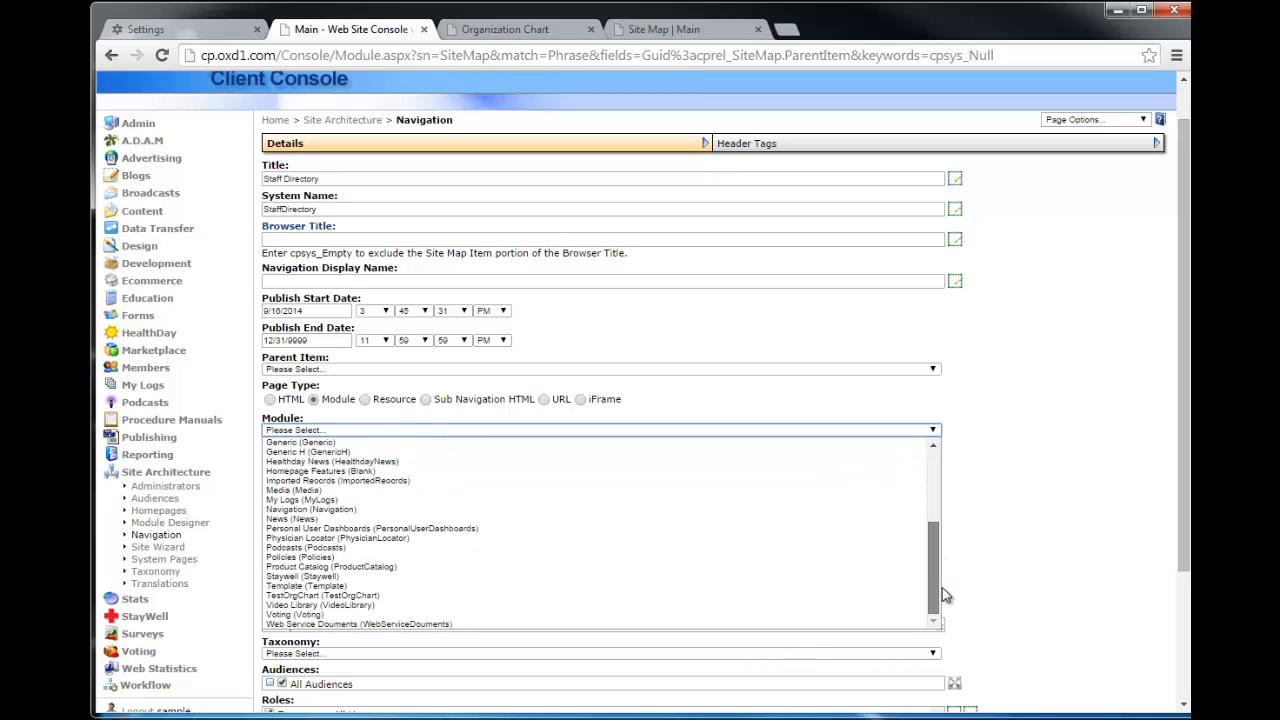
left_click(790, 538)
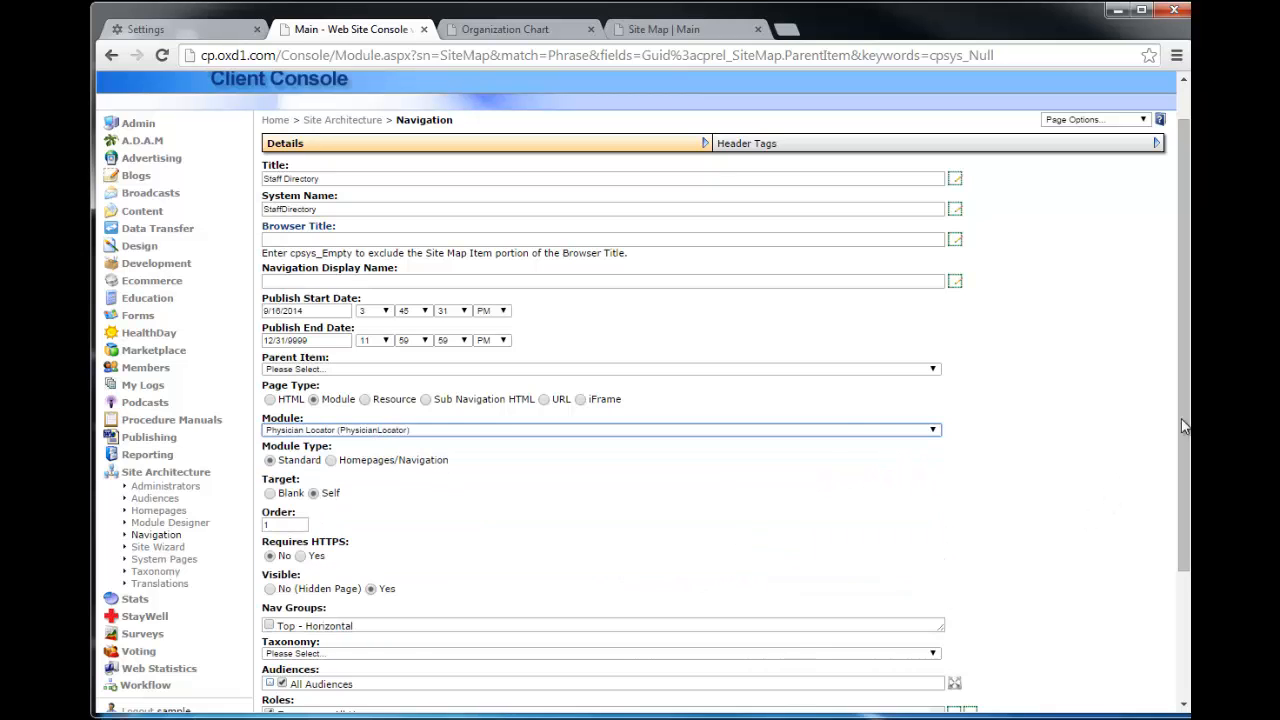
Assign the Staff Directory item to the Top - Horizontal nav group
scroll(1183, 430, "down", 3)
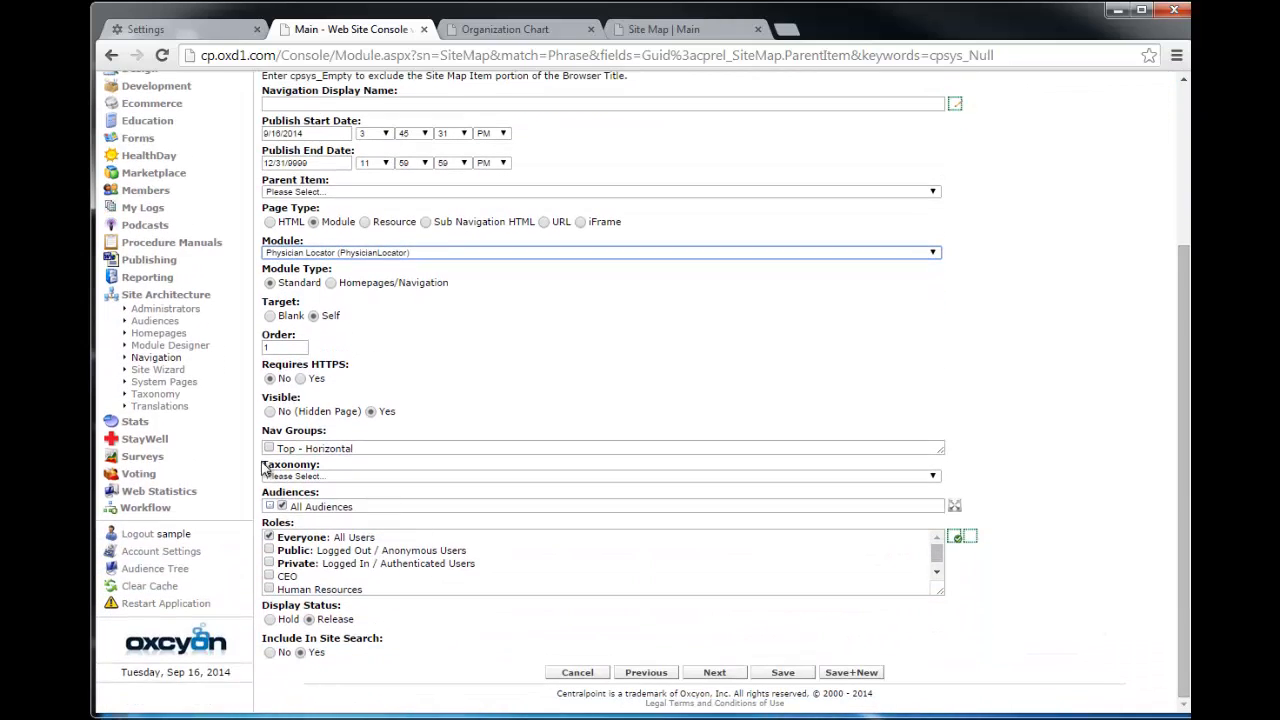
left_click(268, 448)
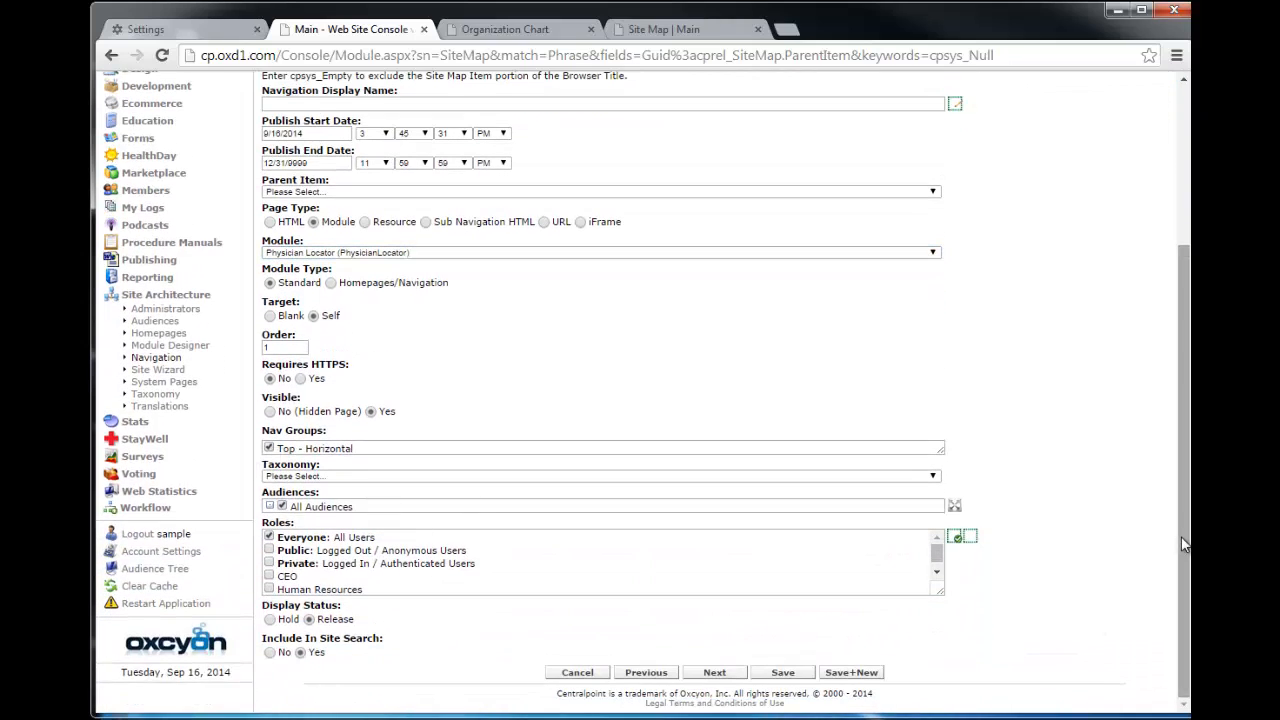
left_click_drag(1183, 543, 1183, 390)
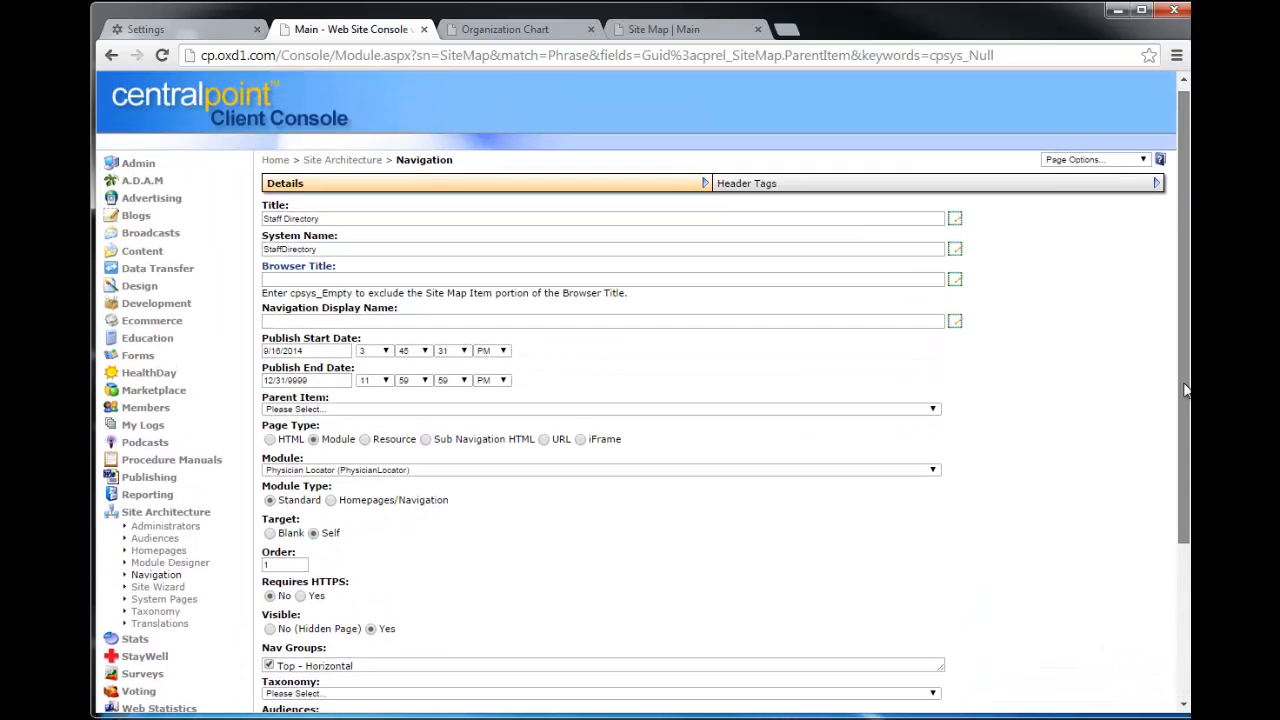
Set the Staff Directory item's parent to About Us (AboutUs) and save the item
left_click(363, 409)
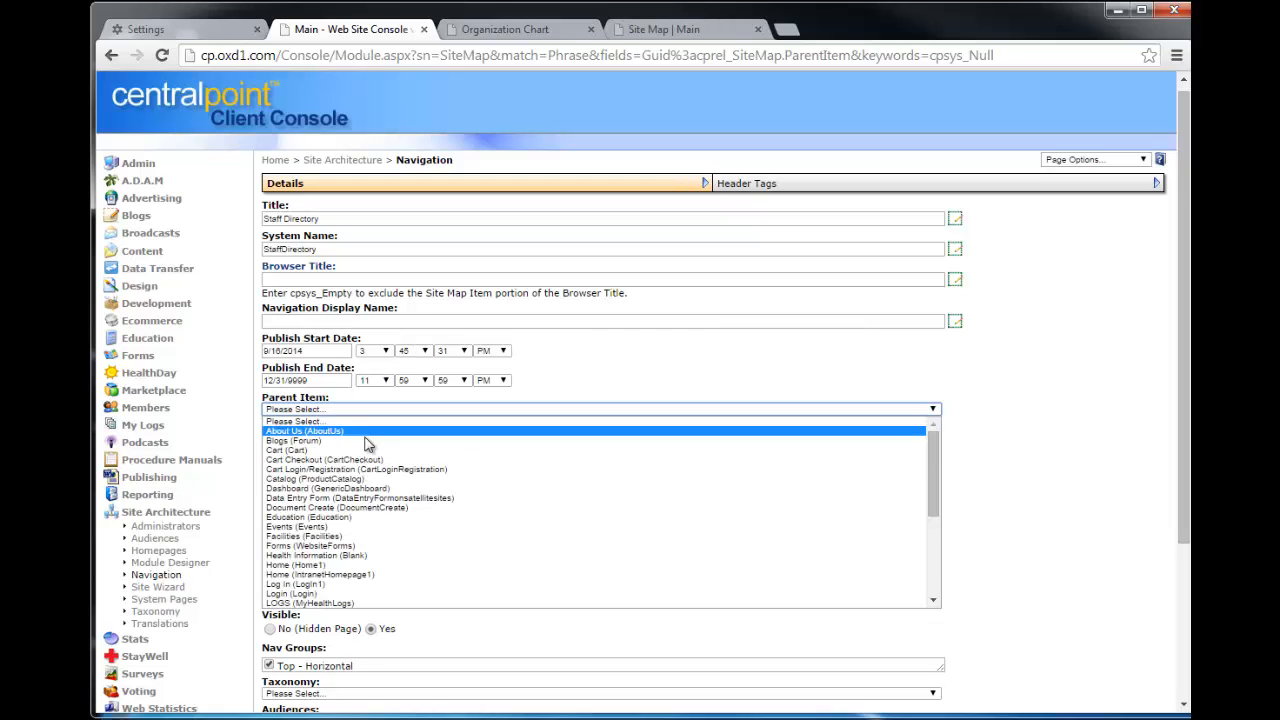
left_click(363, 431)
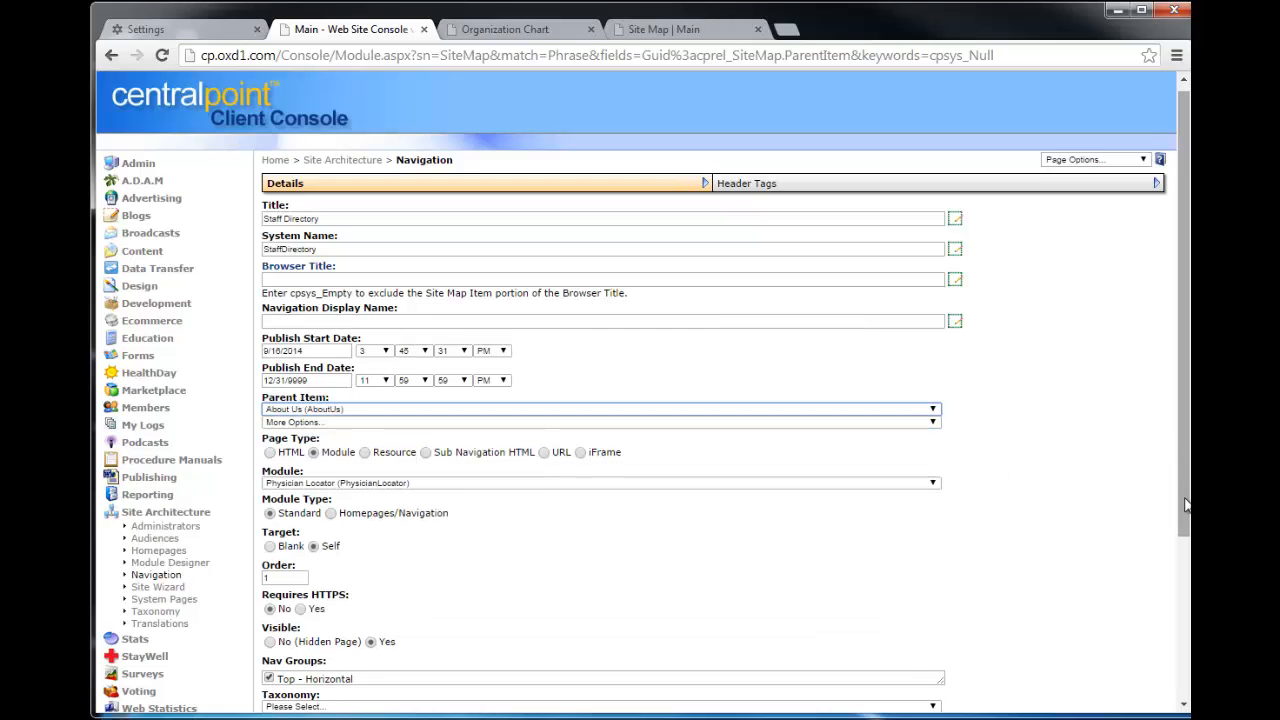
scroll(1186, 505, "down", 3)
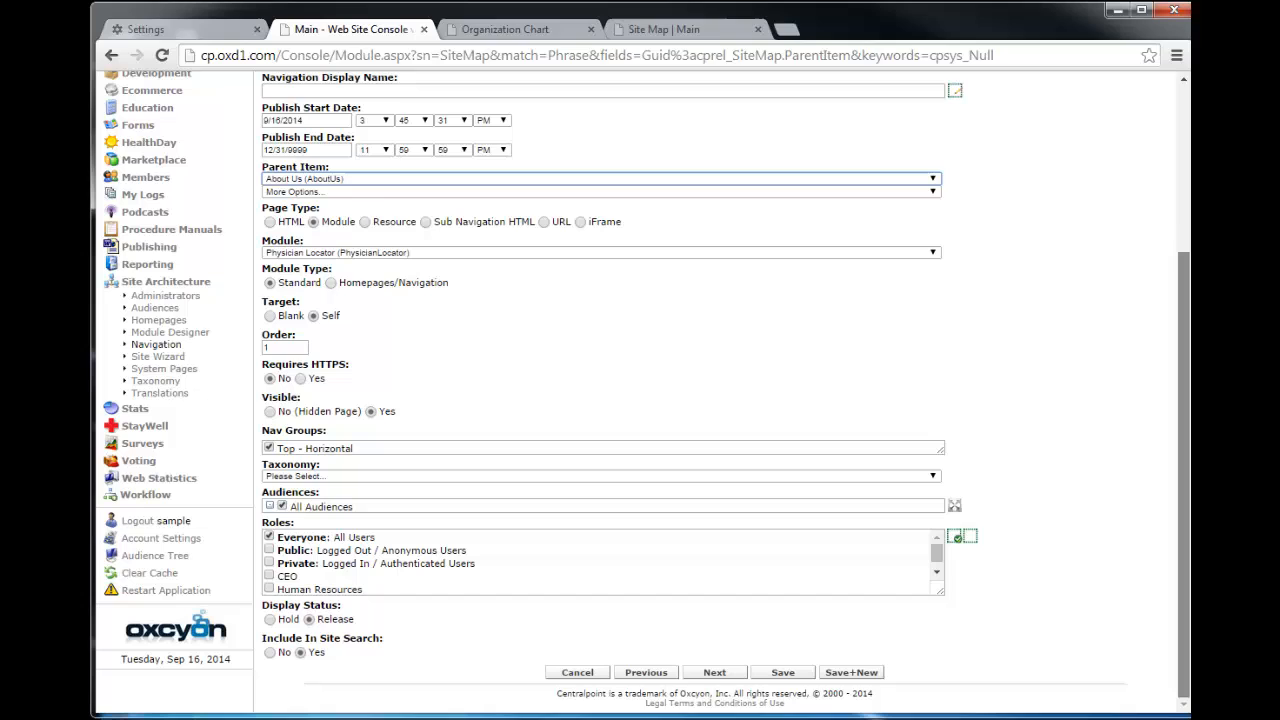
left_click(784, 673)
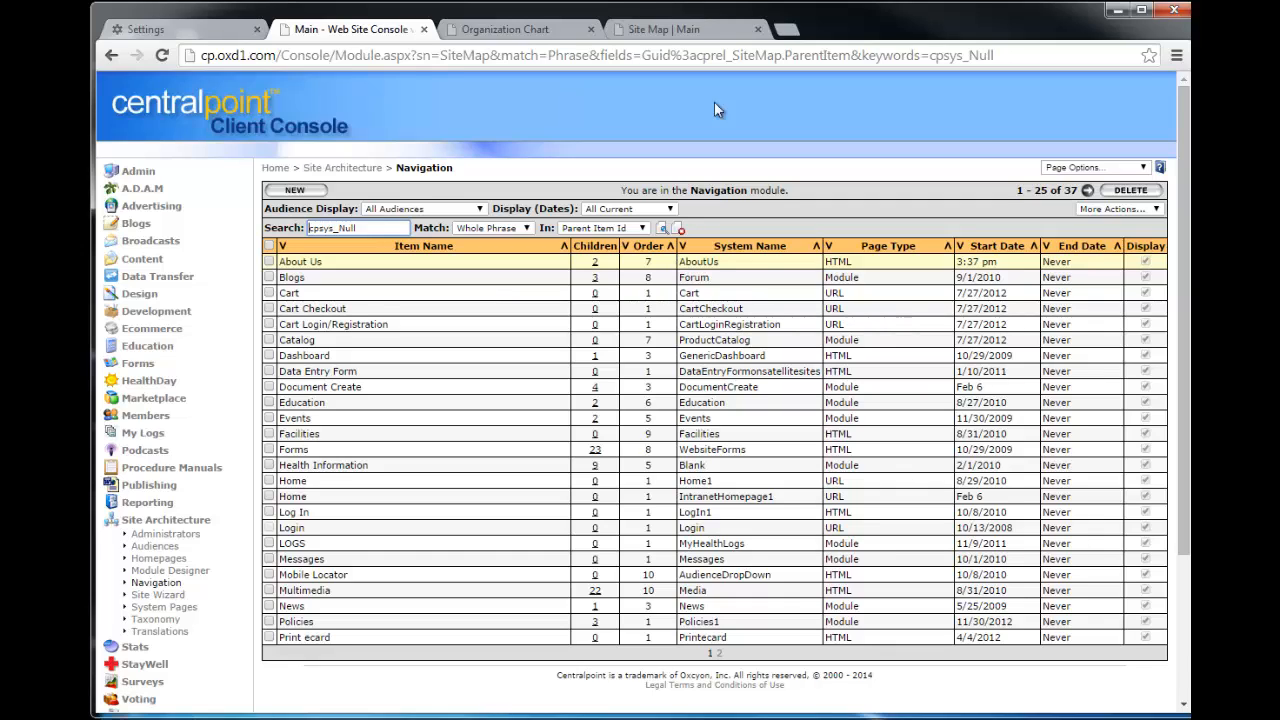
On the live site, open Staff Directory under About Us, run an unfiltered doctor search, and return to the home page
left_click(676, 37)
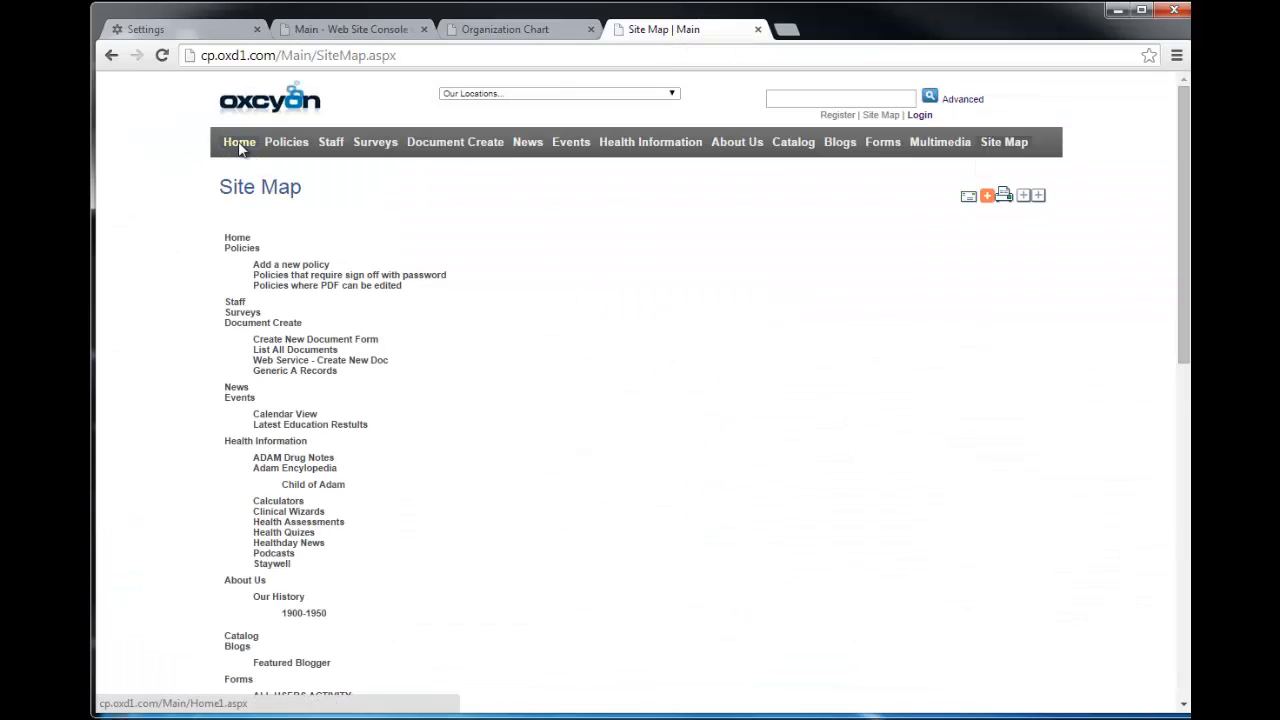
left_click(239, 144)
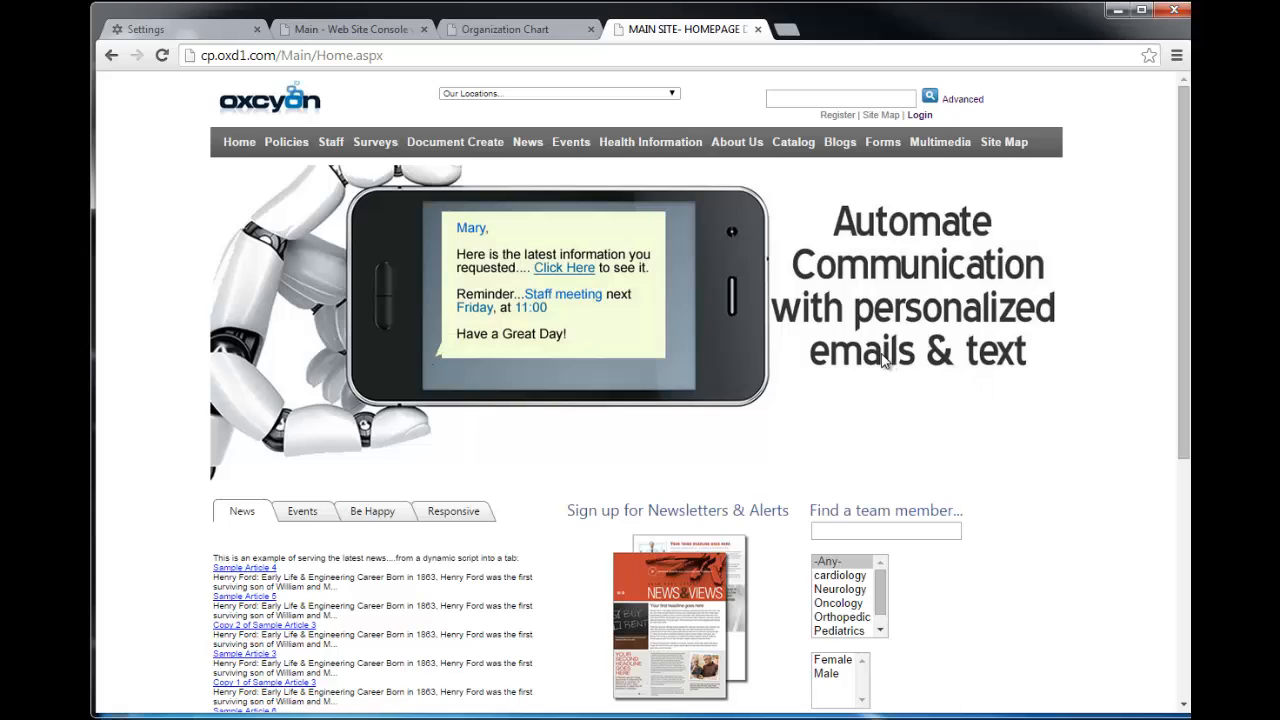
mouse_move(742, 140)
mouse_move(745, 164)
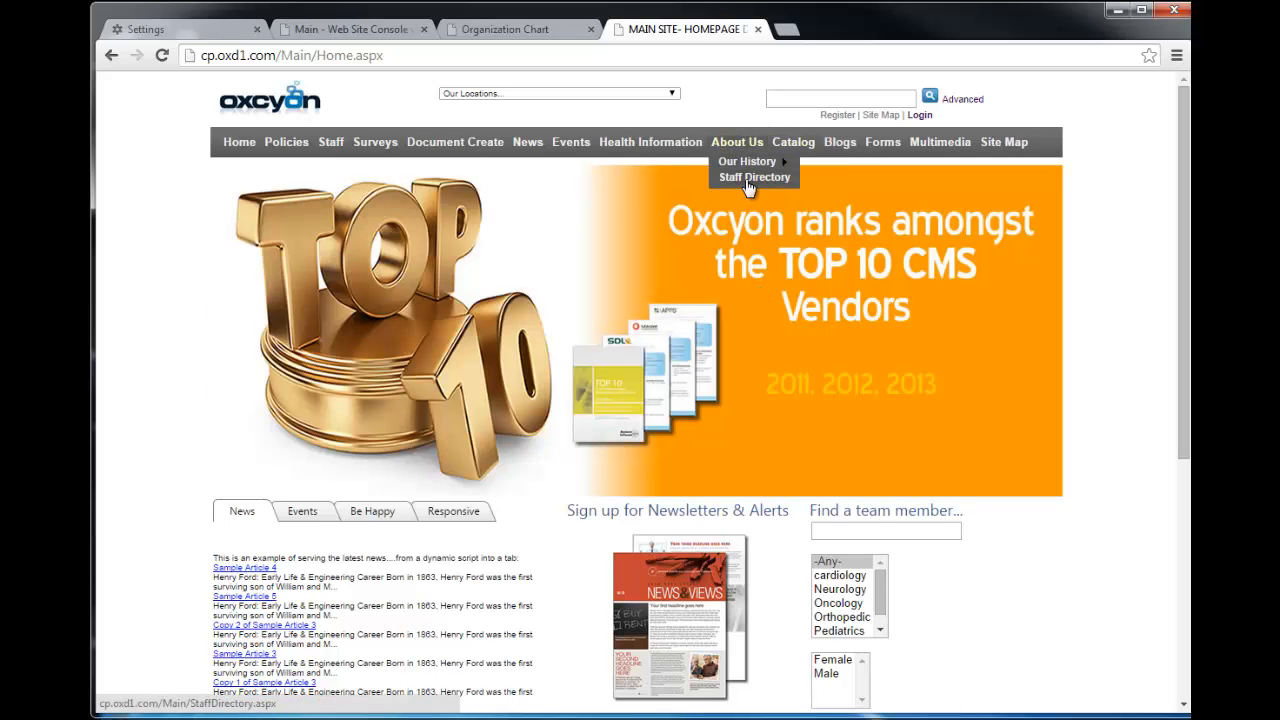
left_click(747, 180)
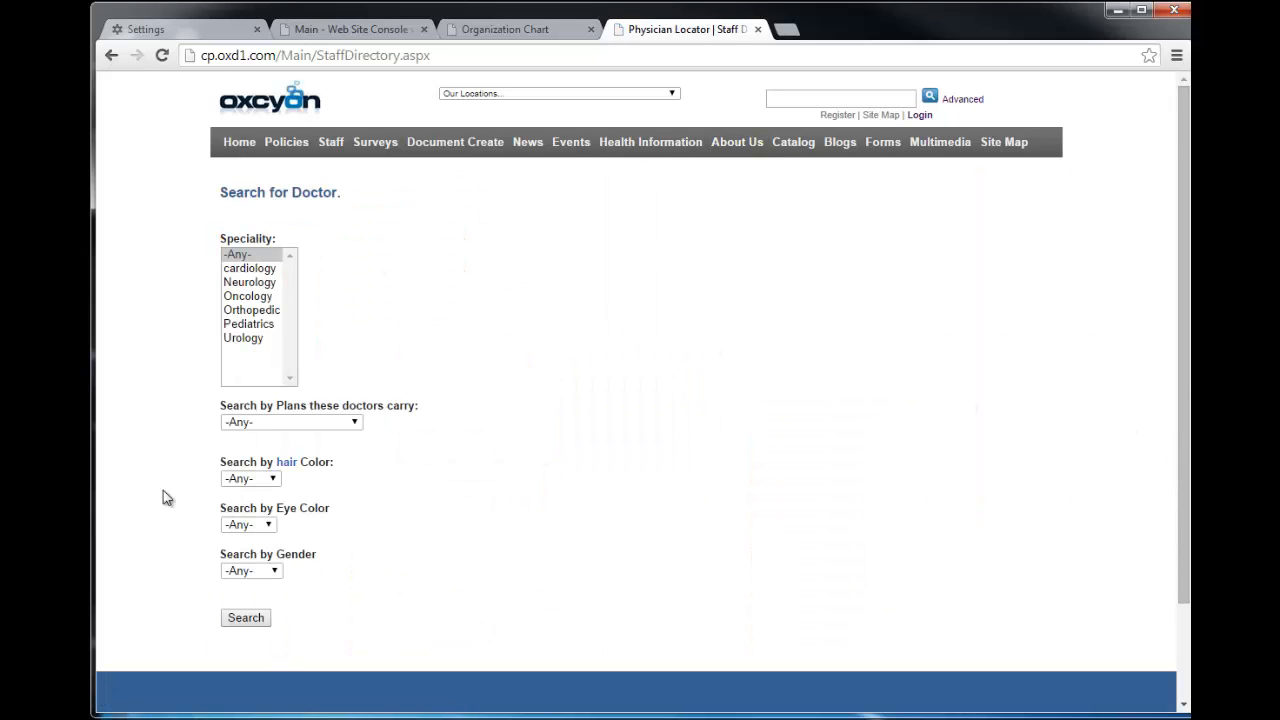
left_click(246, 618)
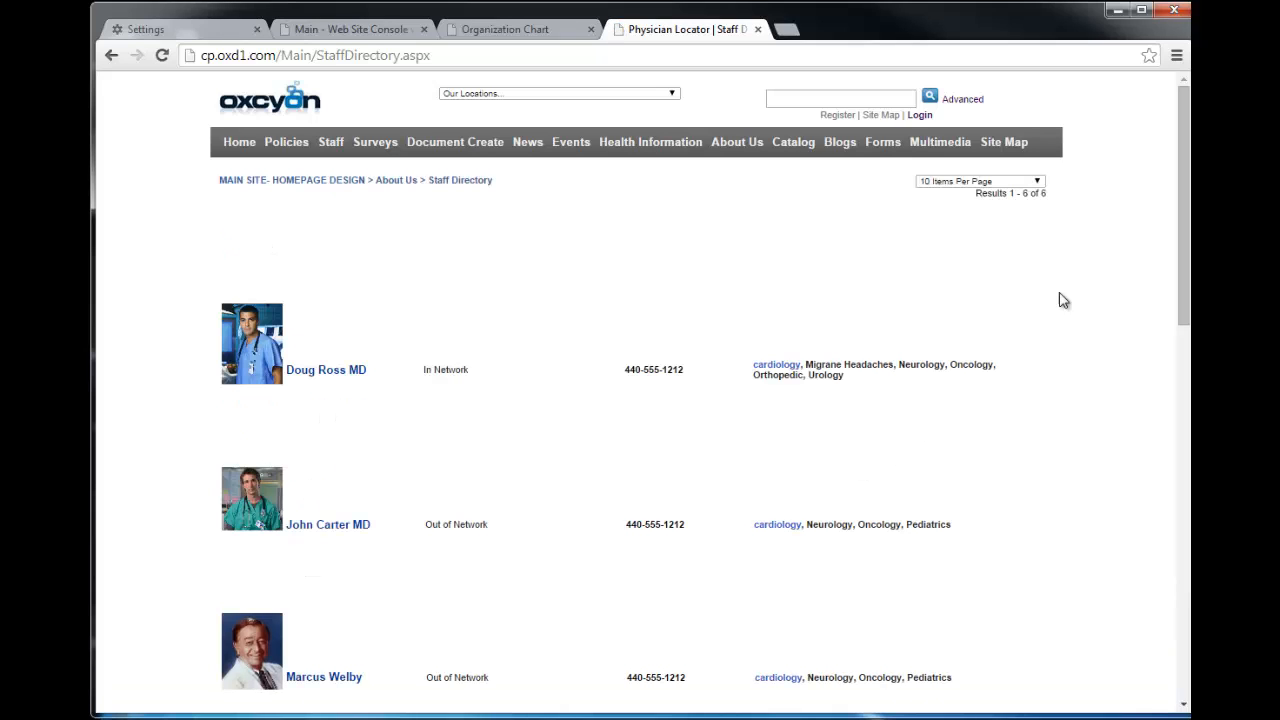
left_click(251, 150)
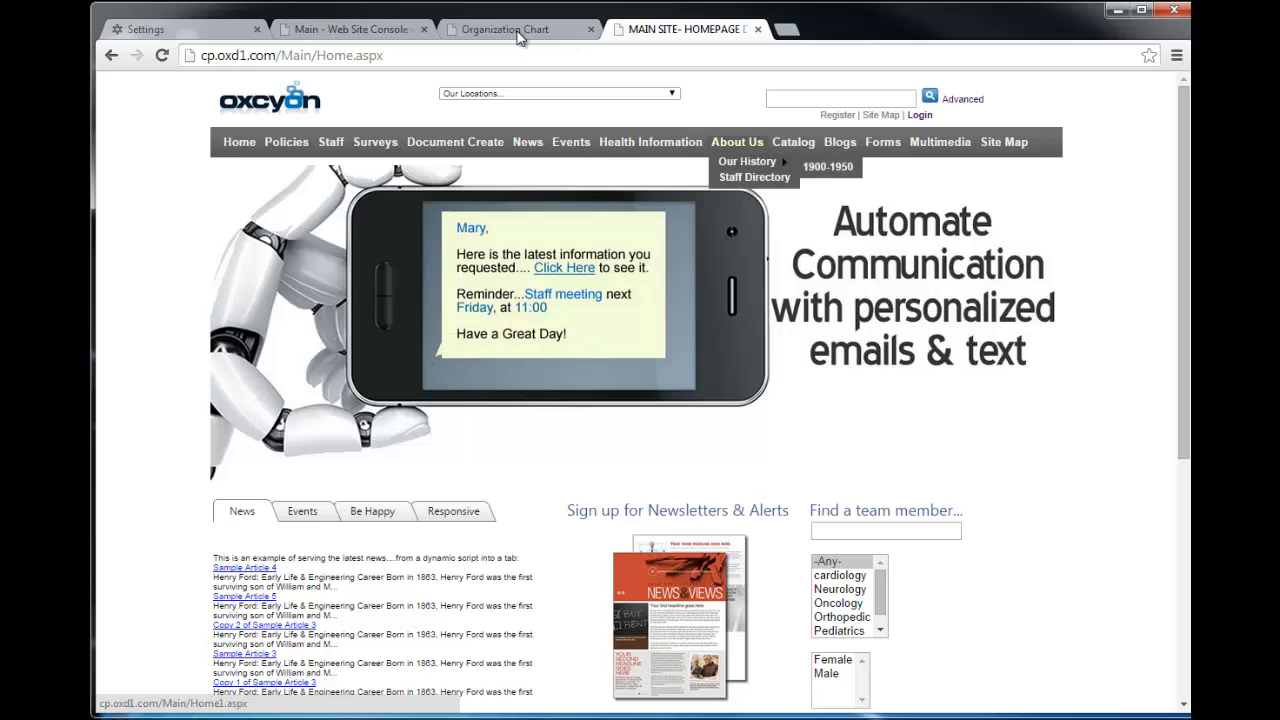
Back in the console, create a navigation item titled "Link to Google" with About Us (AboutUs) as its parent
left_click(350, 29)
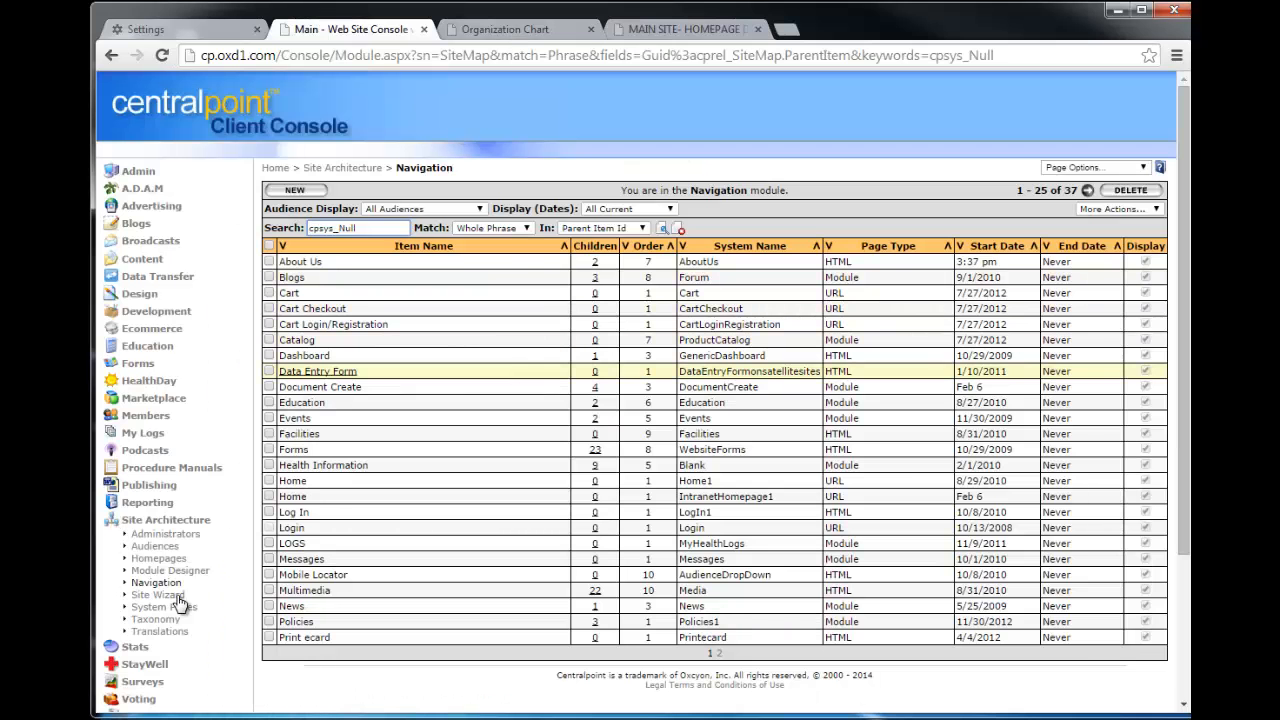
left_click(309, 191)
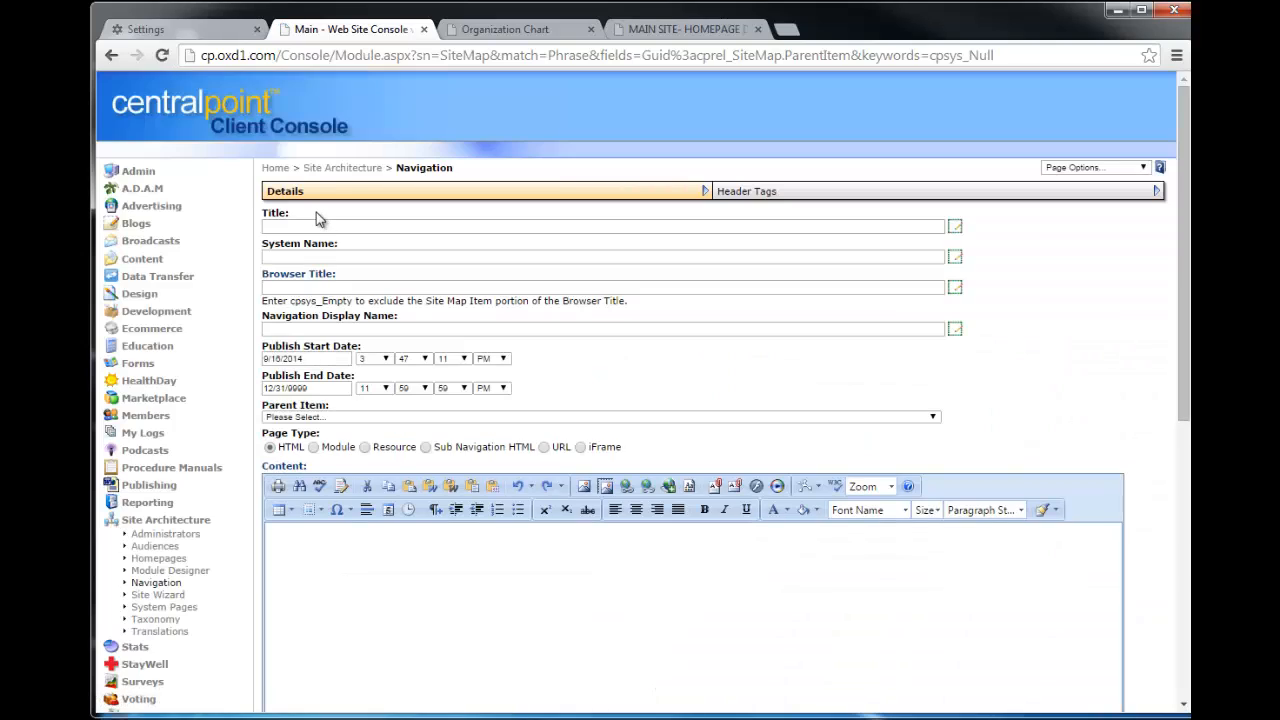
left_click(333, 226)
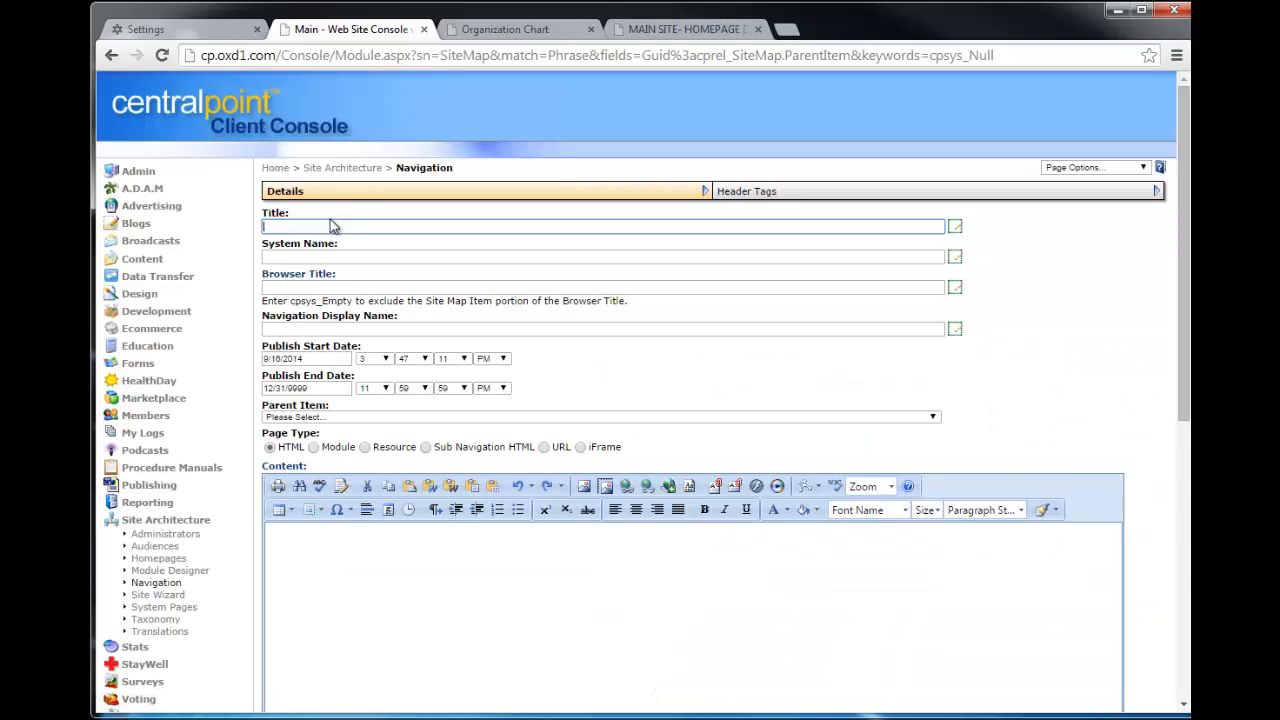
type("Link to Google")
left_click(358, 416)
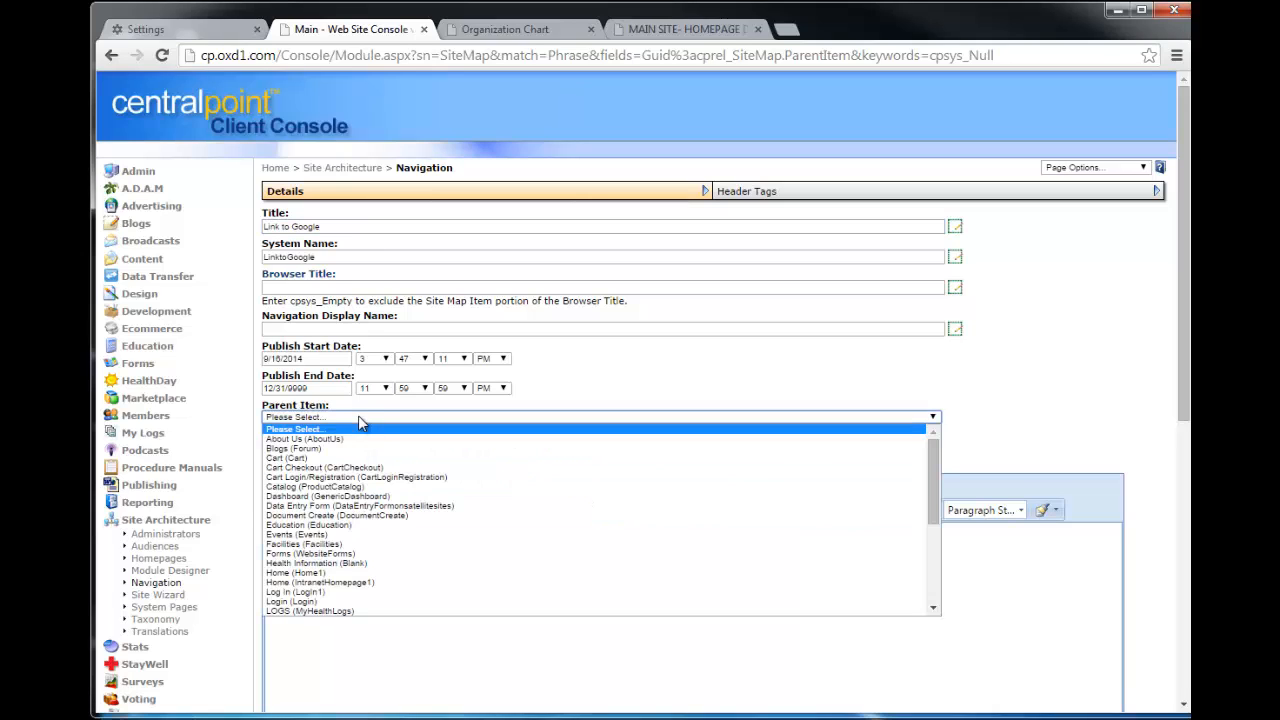
left_click(361, 443)
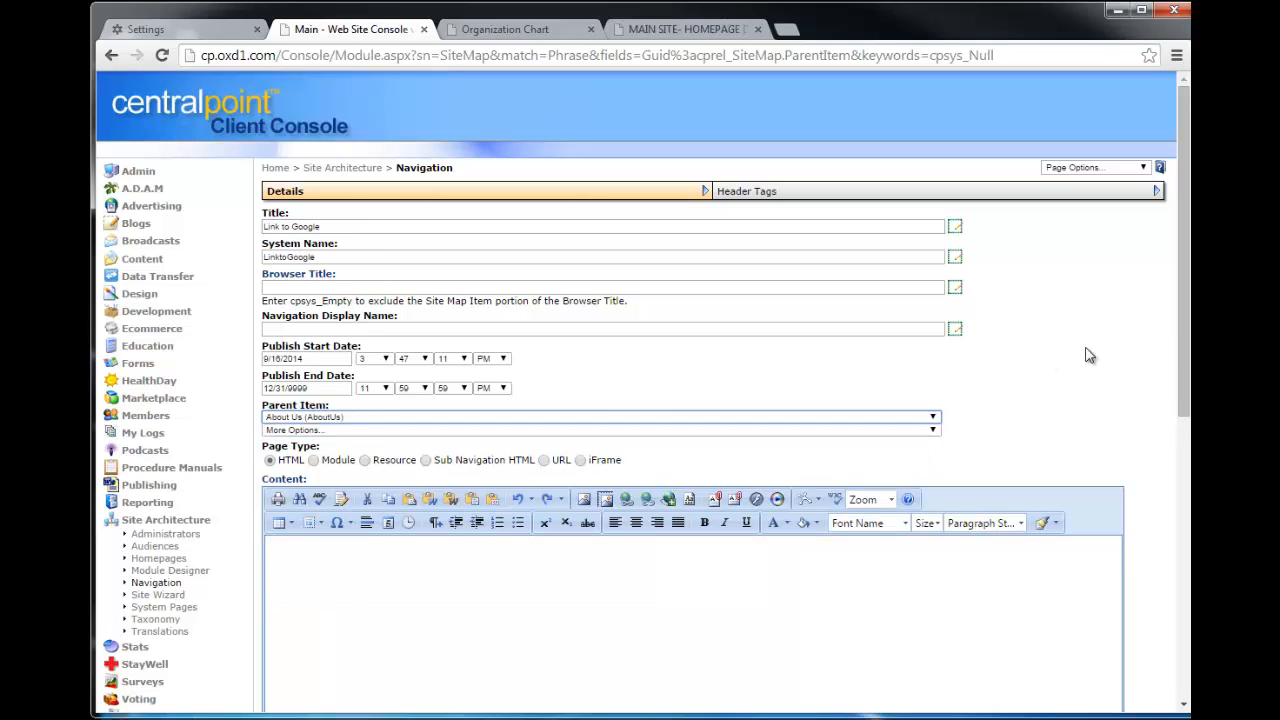
scroll(1183, 374, "down", 3)
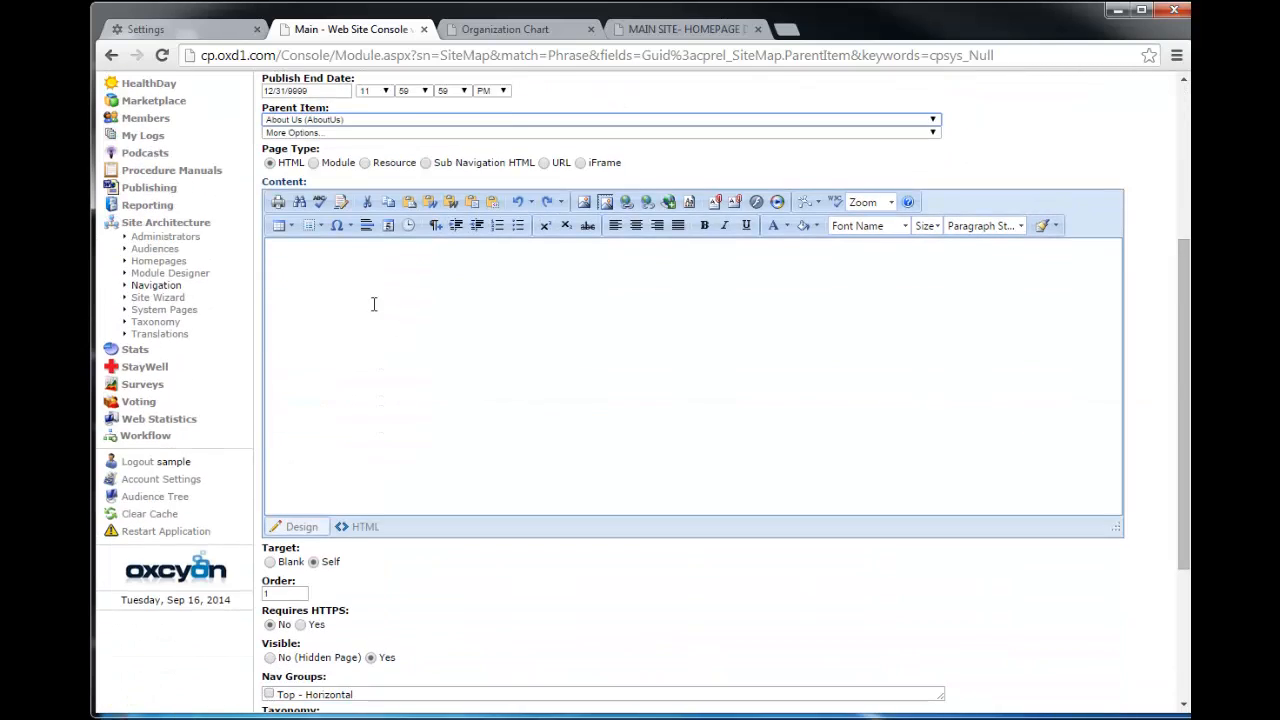
left_click(546, 165)
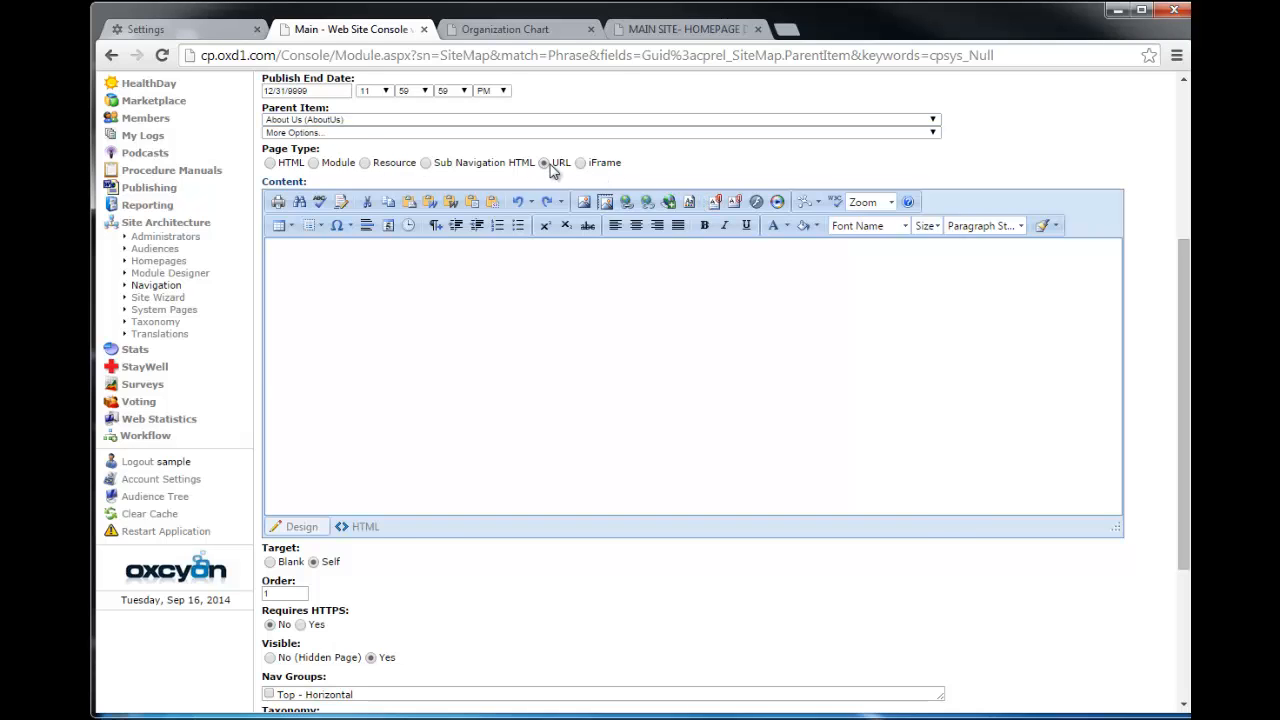
left_click(440, 270)
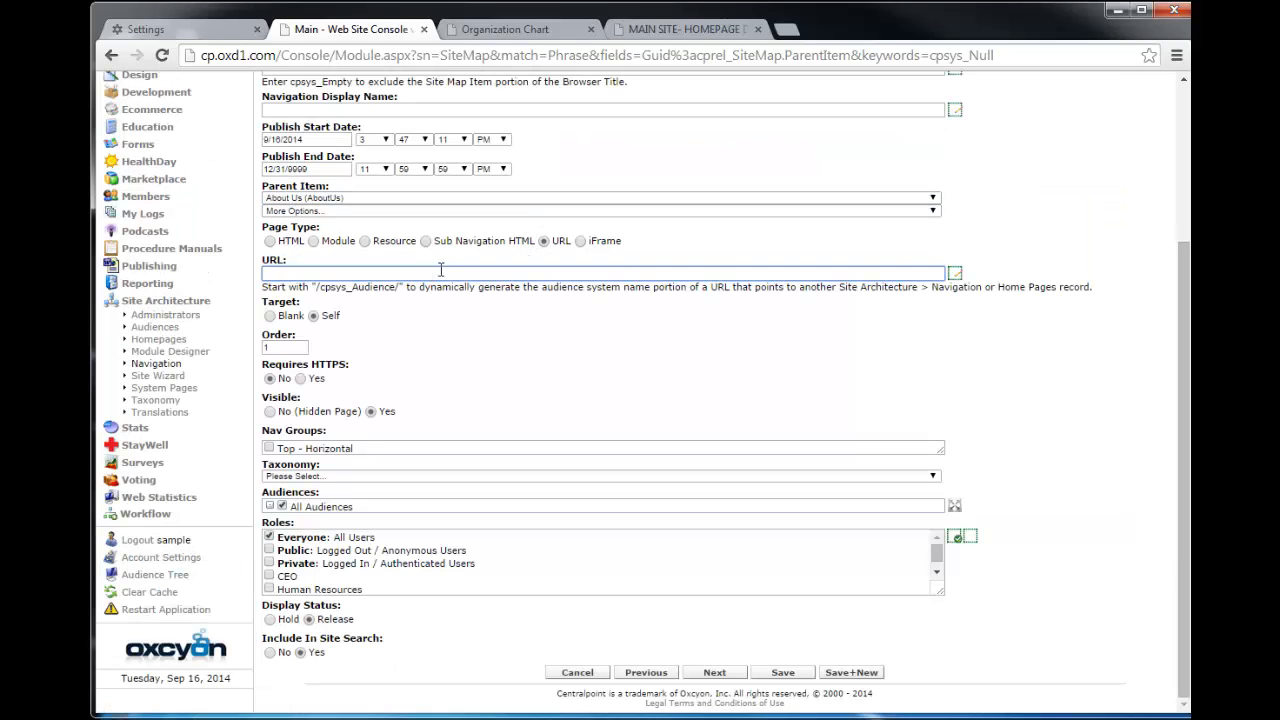
type("http://")
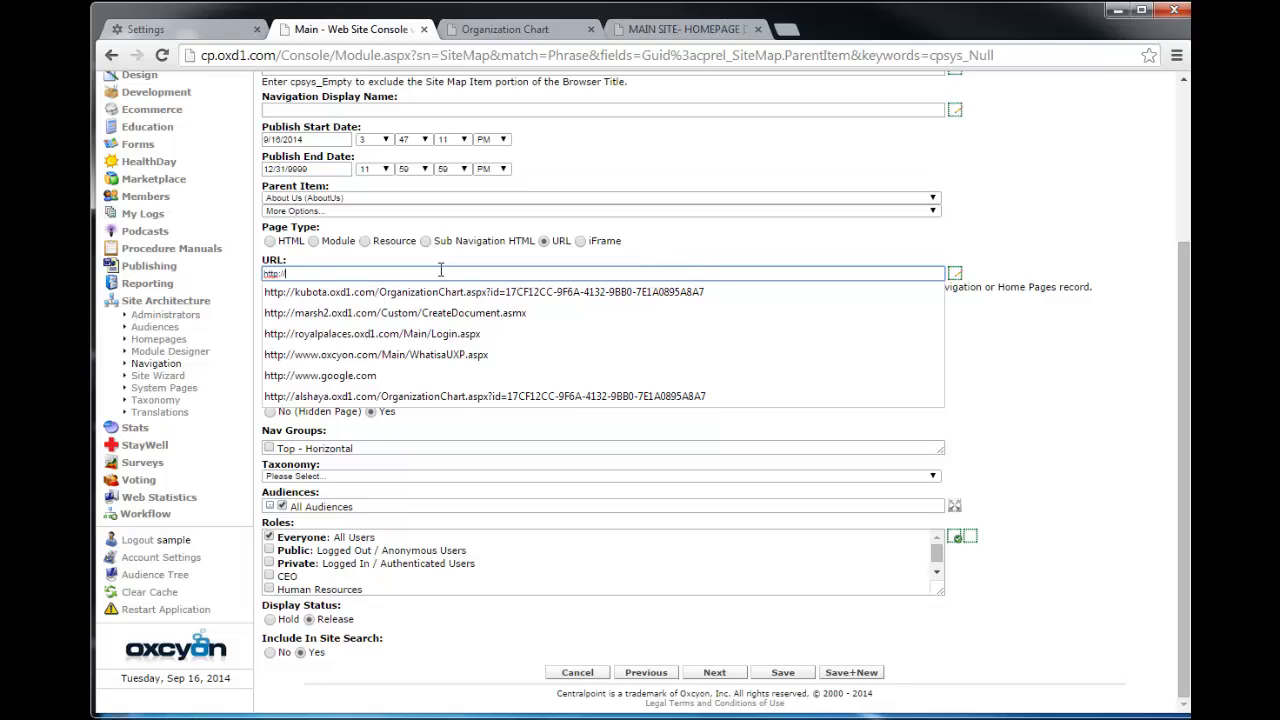
type("www.google.com")
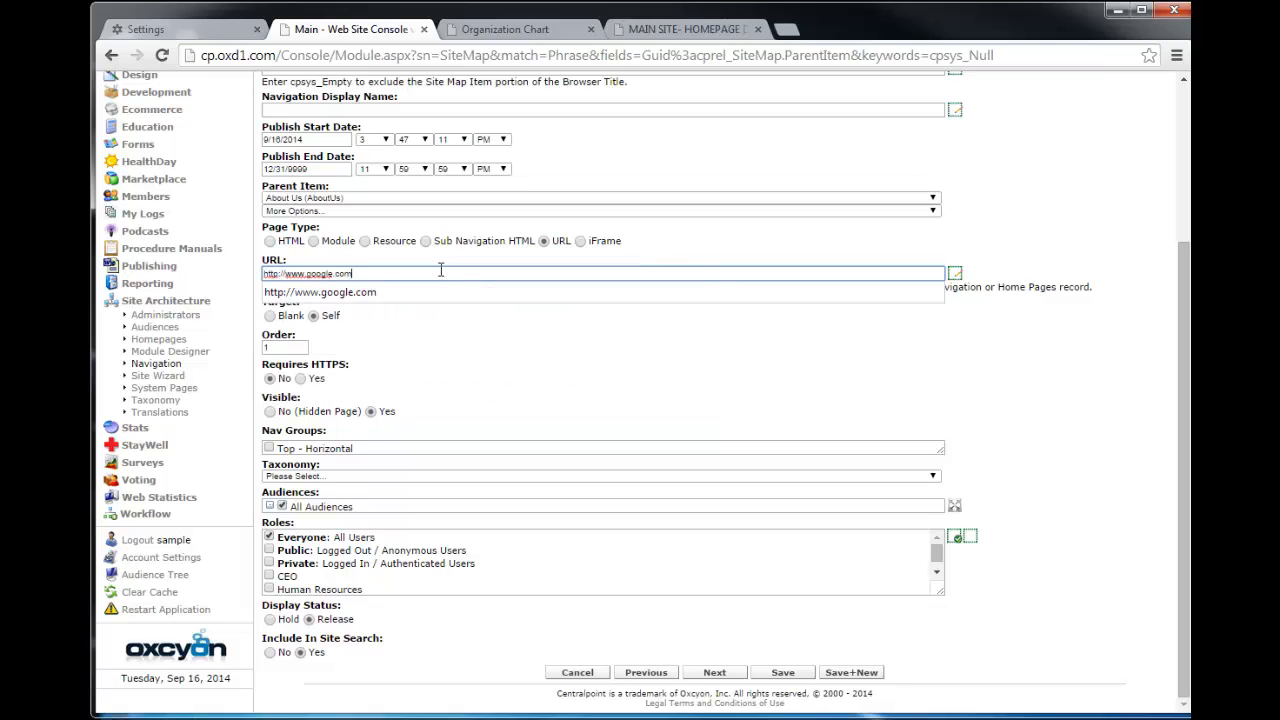
left_click(596, 371)
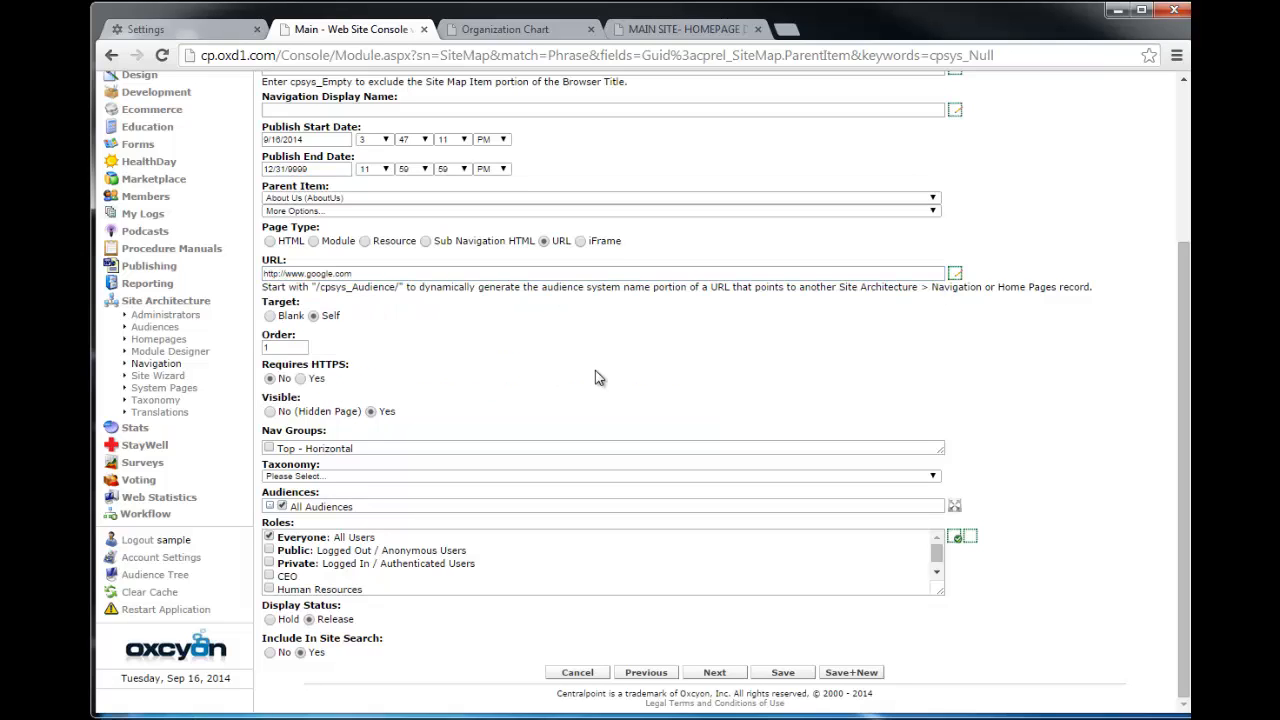
Set the Google link's target to Blank, assign it to the Top - Horizontal nav group, and save it
left_click(273, 317)
left_click(268, 448)
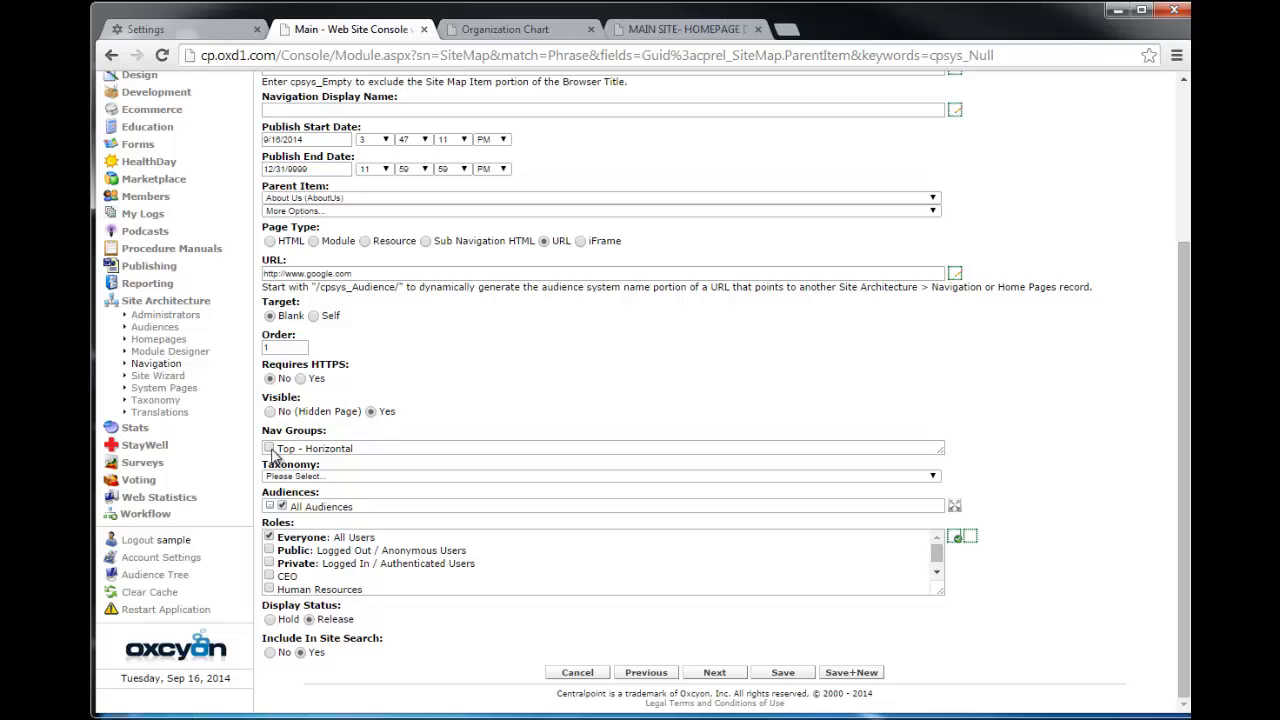
left_click(803, 676)
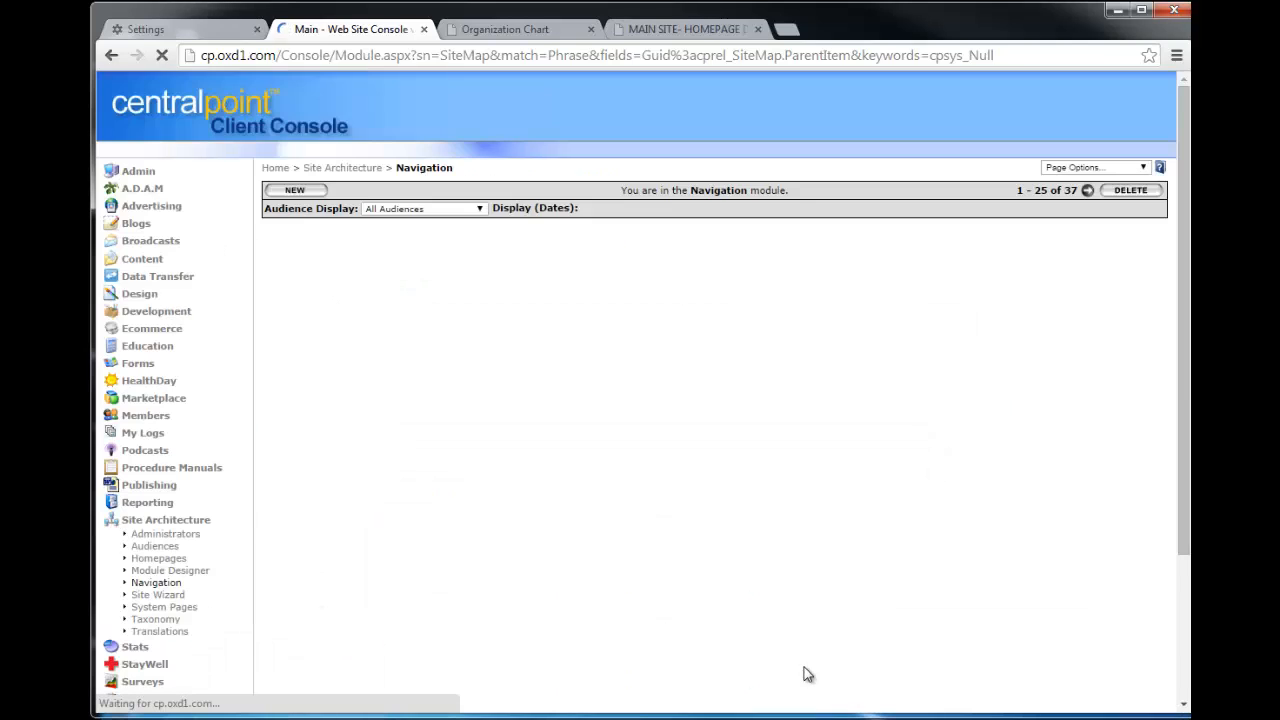
Refresh the live home page, test Link to Google under About Us, and return to the main site
left_click(685, 28)
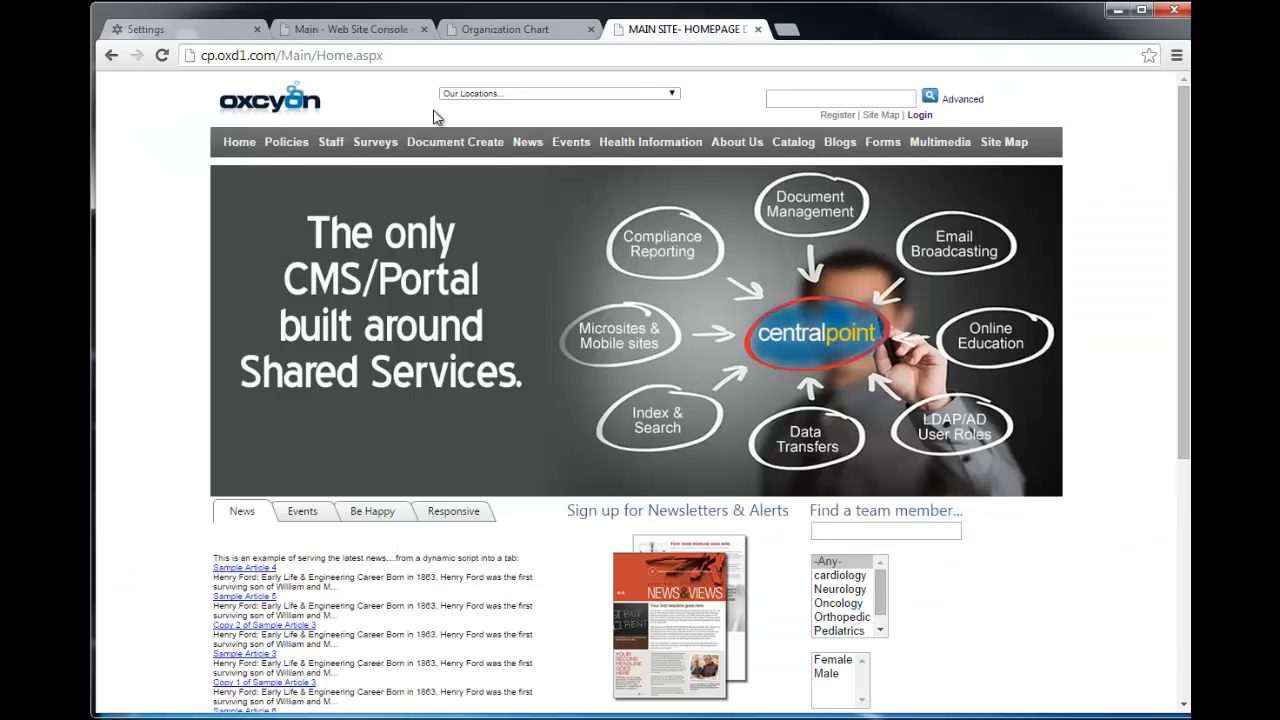
left_click(240, 146)
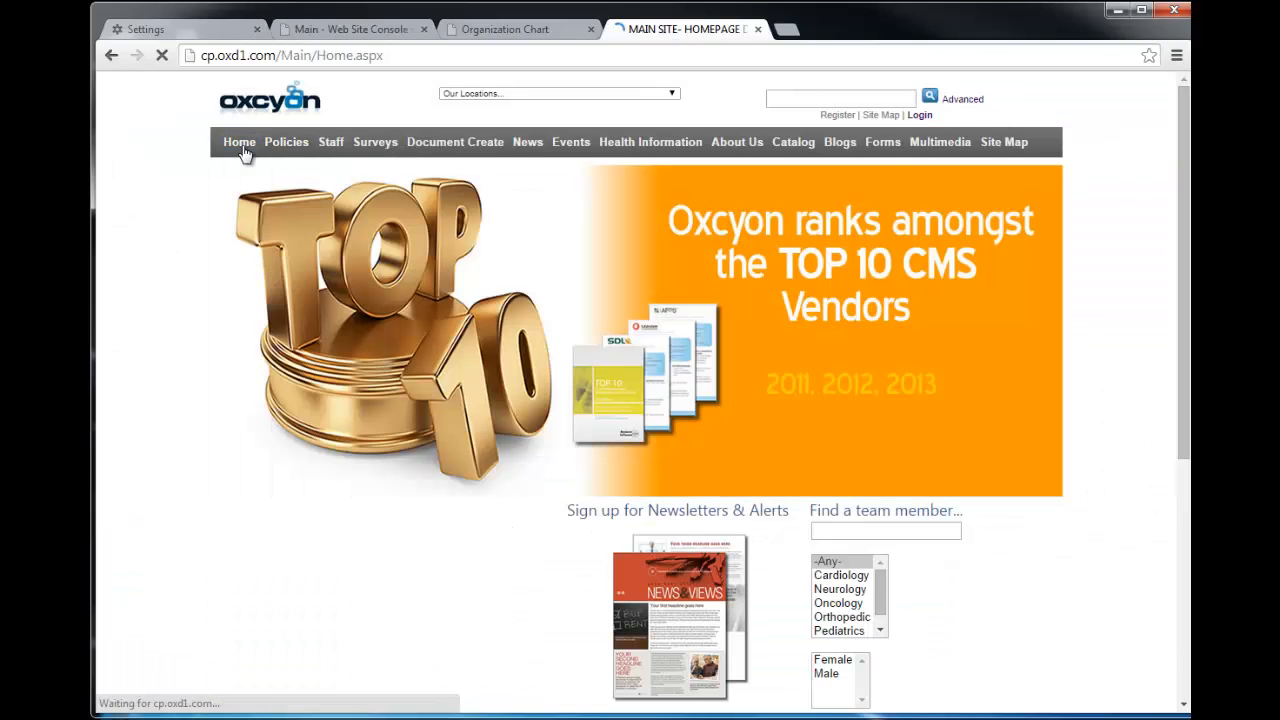
mouse_move(738, 153)
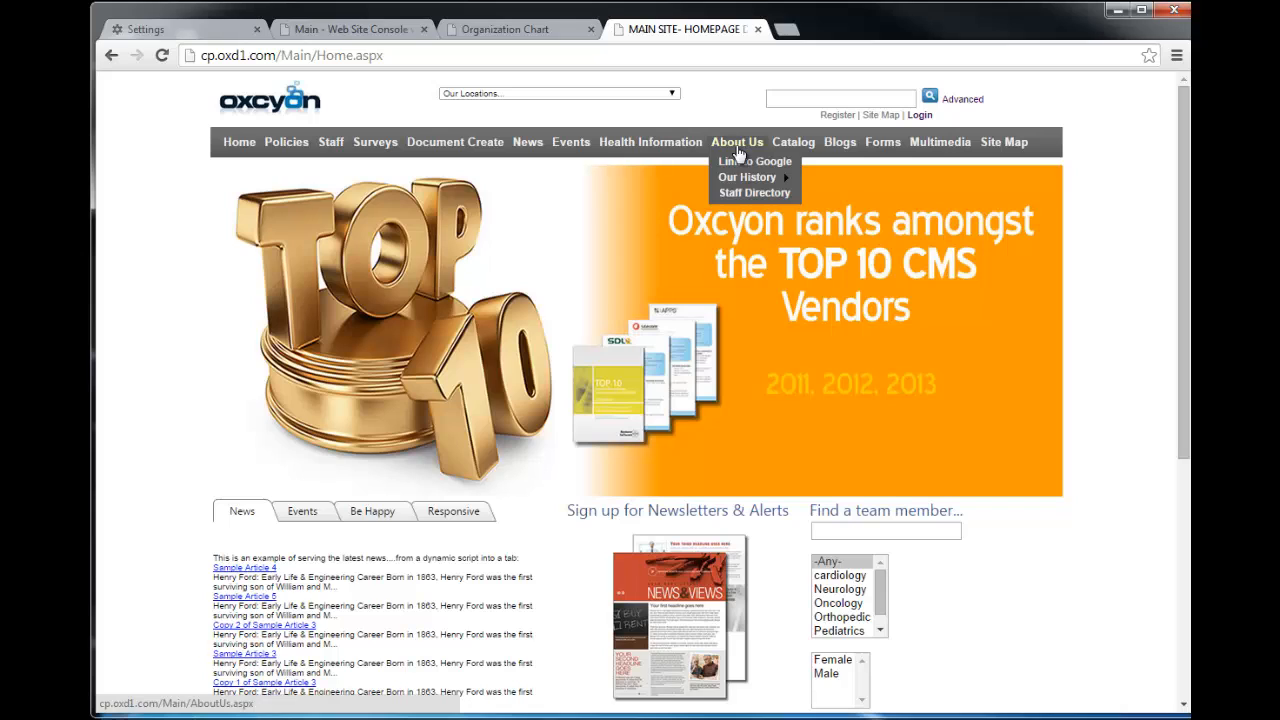
mouse_move(741, 184)
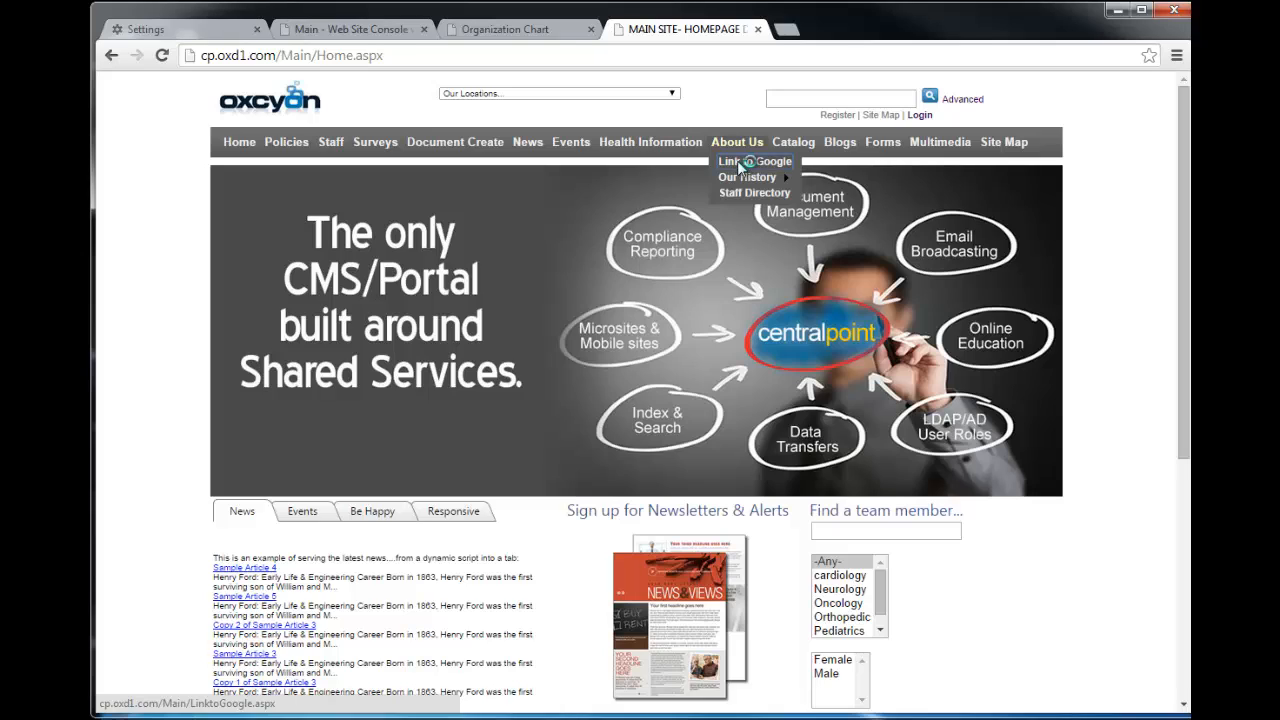
left_click(741, 168)
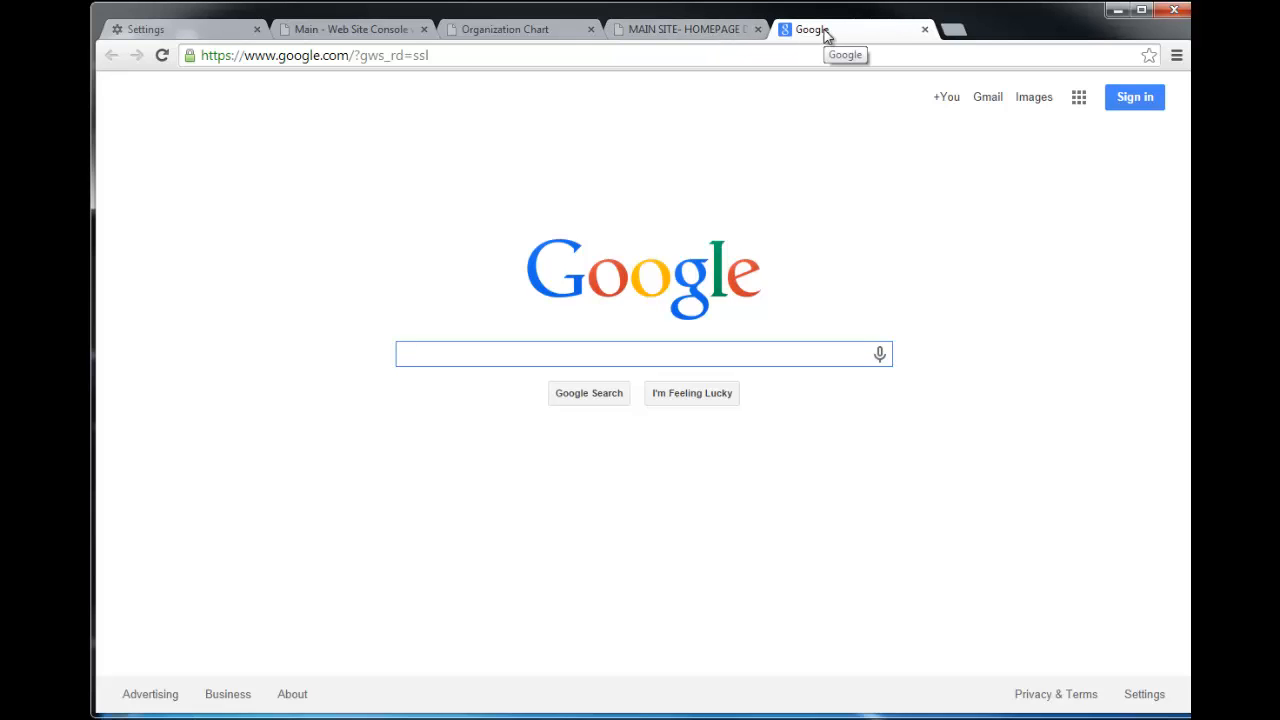
left_click(706, 38)
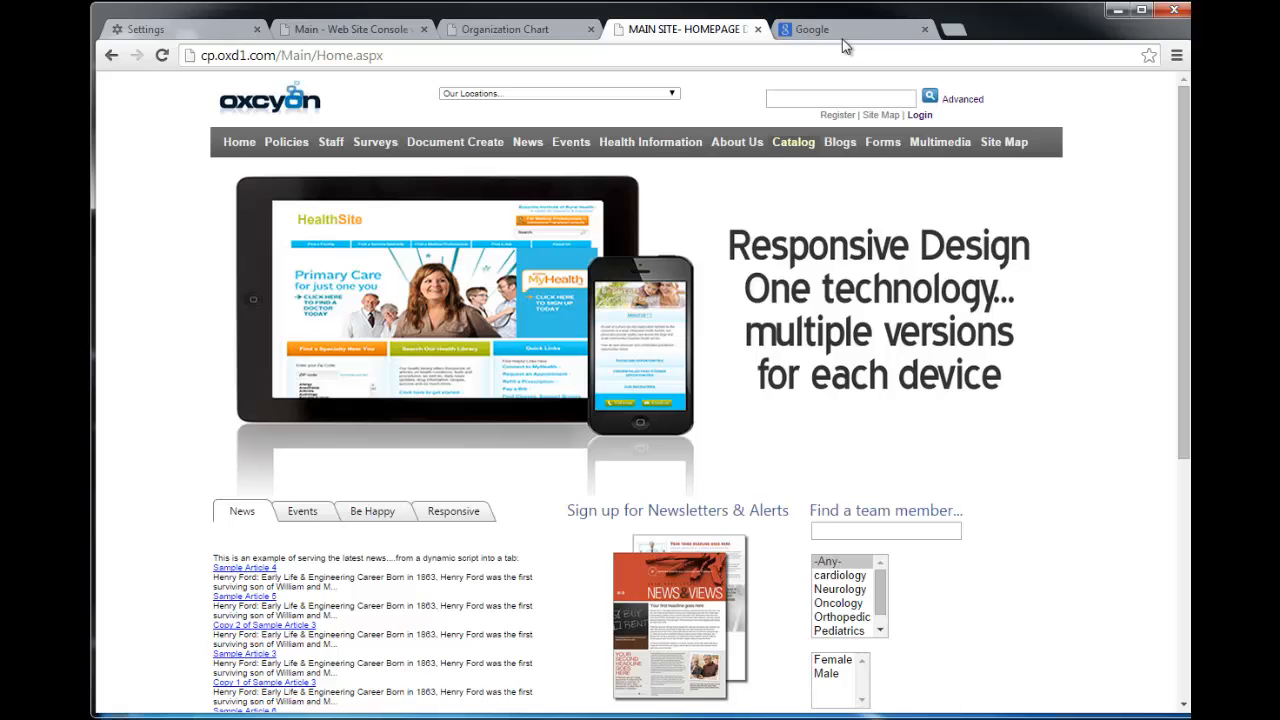
scroll(882, 653, "down", 4)
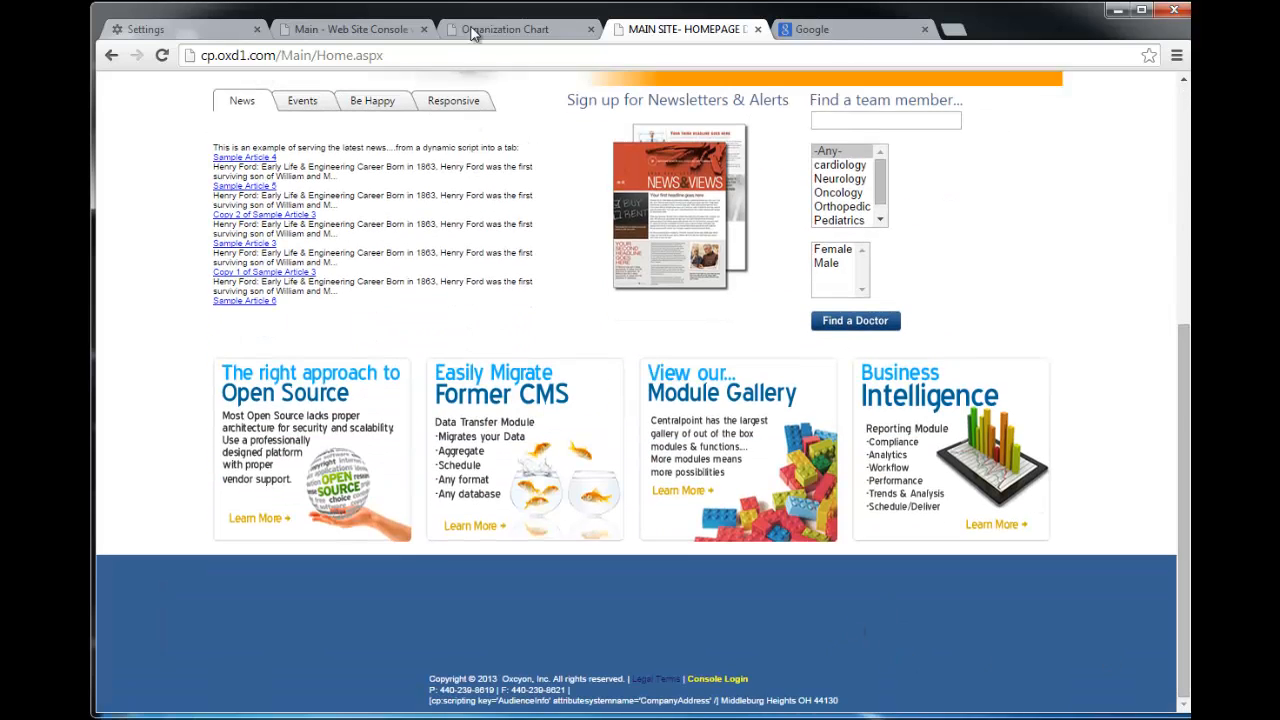
Back in the console, create a navigation item titled "Log in folks only see this" with About Us (AboutUs) as its parent
left_click(333, 29)
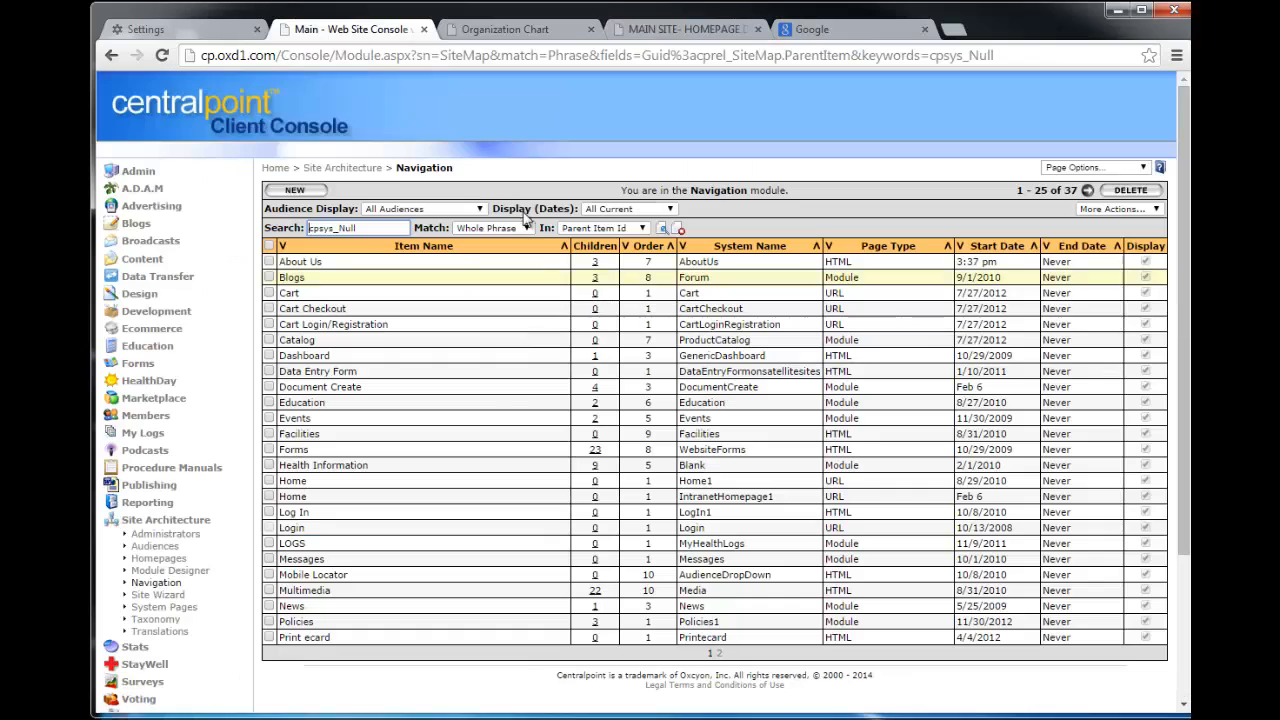
left_click(295, 190)
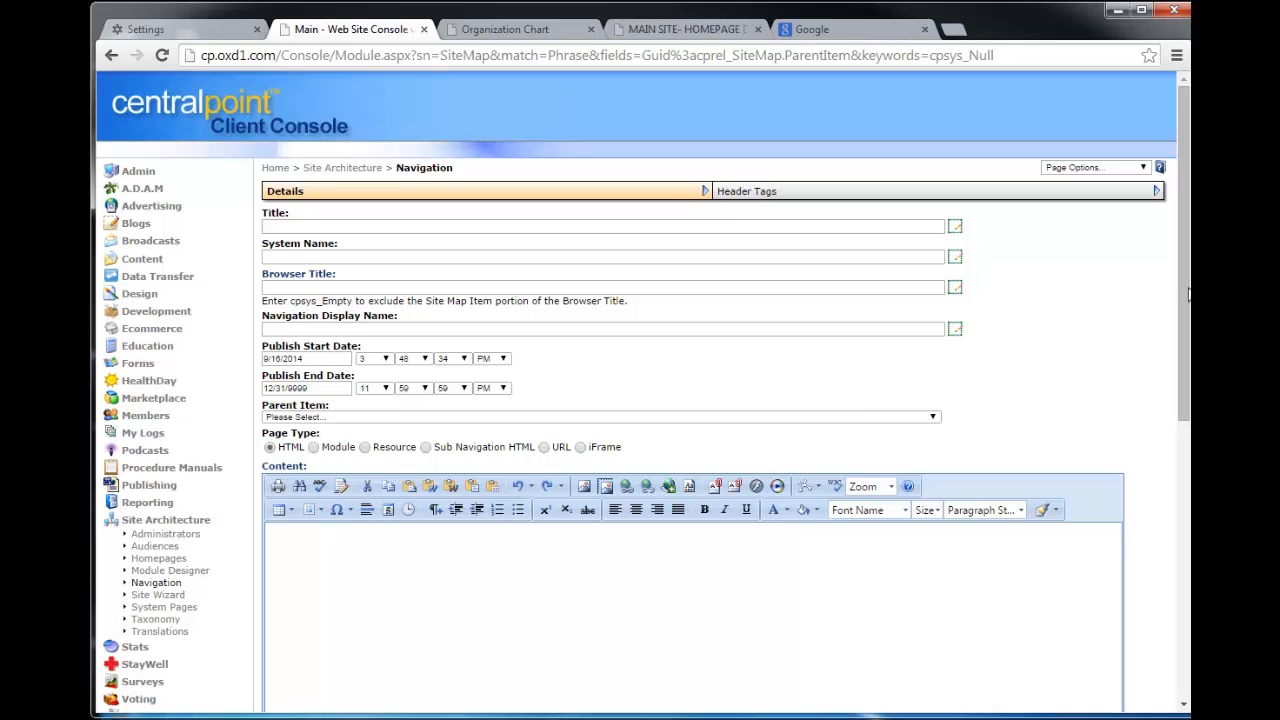
left_click_drag(1188, 293, 1156, 106)
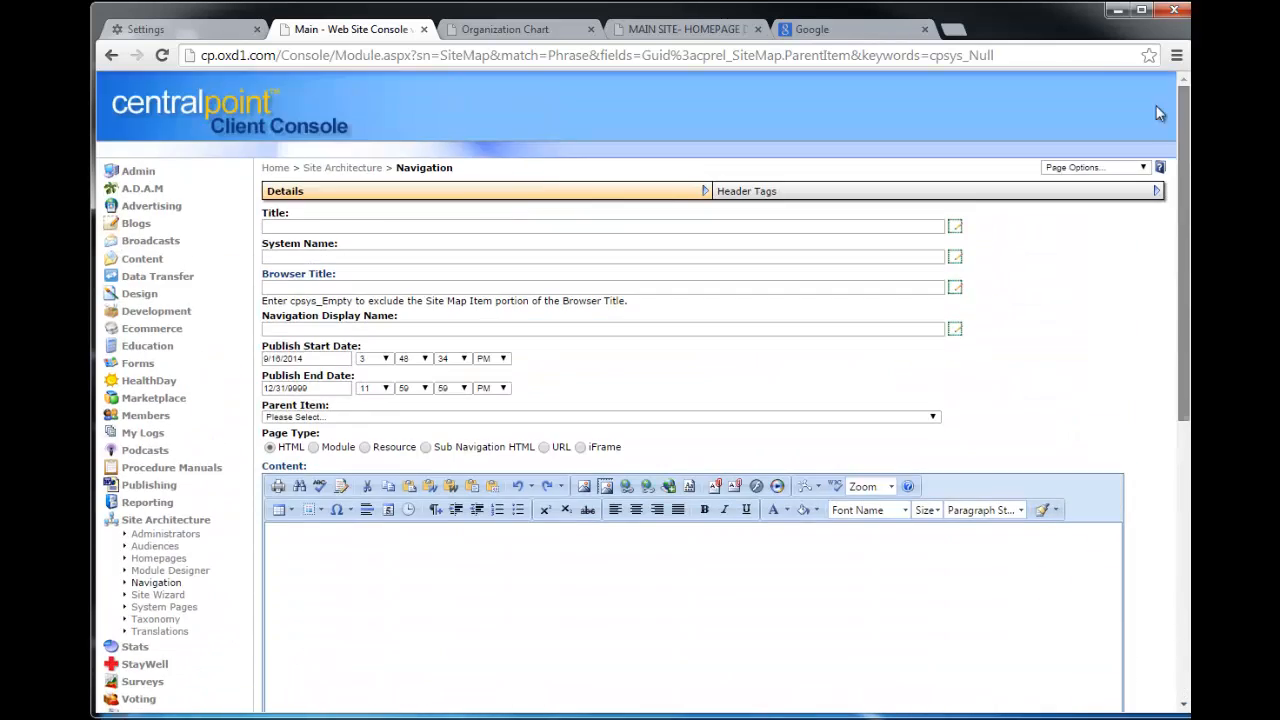
left_click(697, 30)
left_click(357, 30)
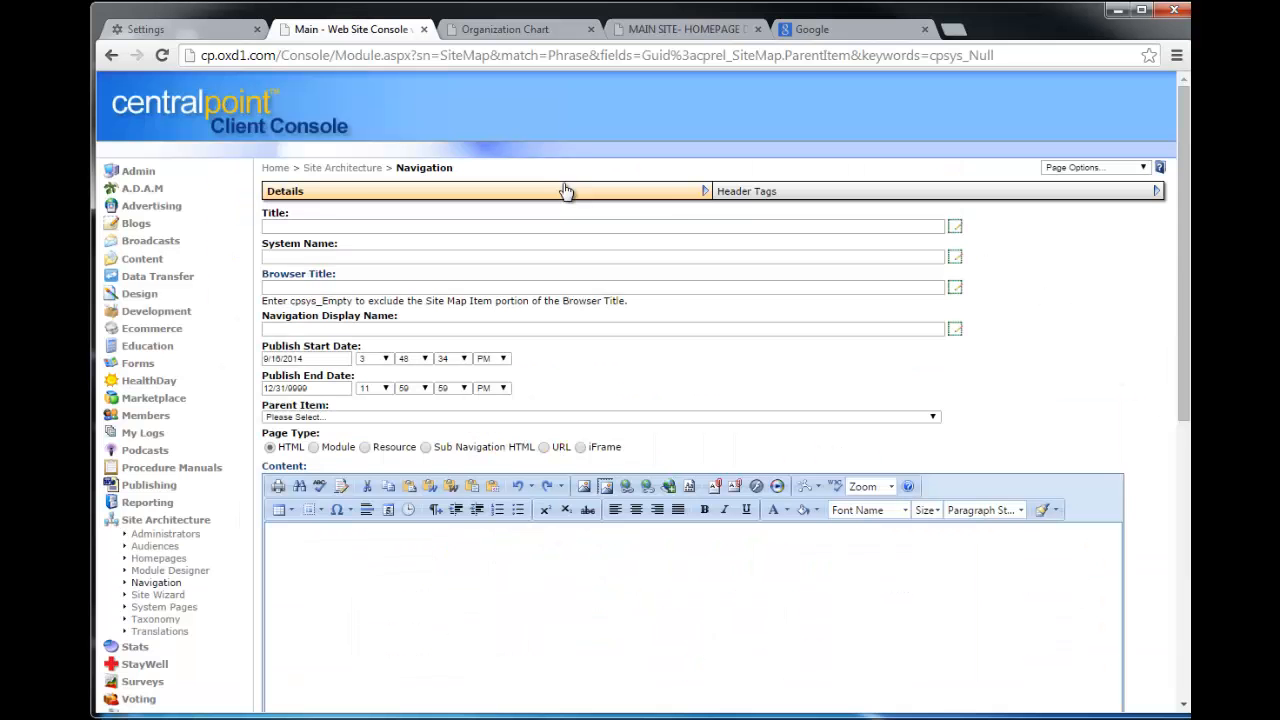
left_click(302, 225)
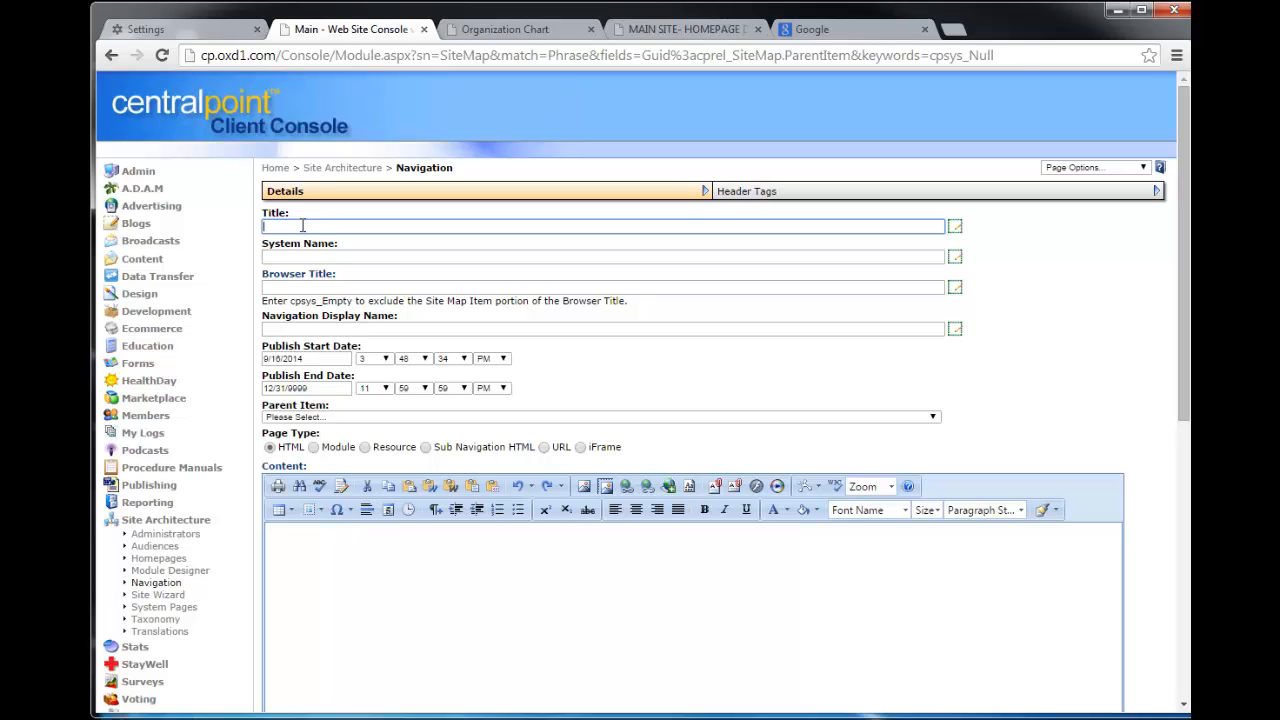
type("Log")
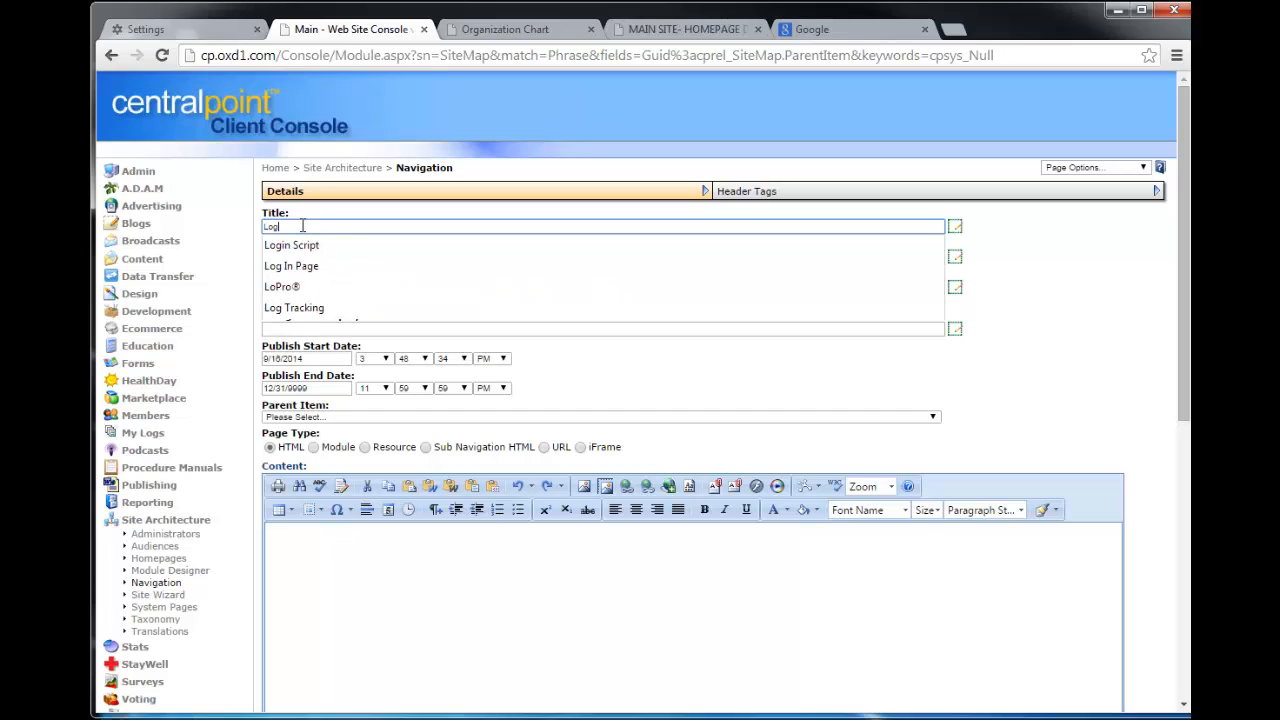
type(" in folks only see this")
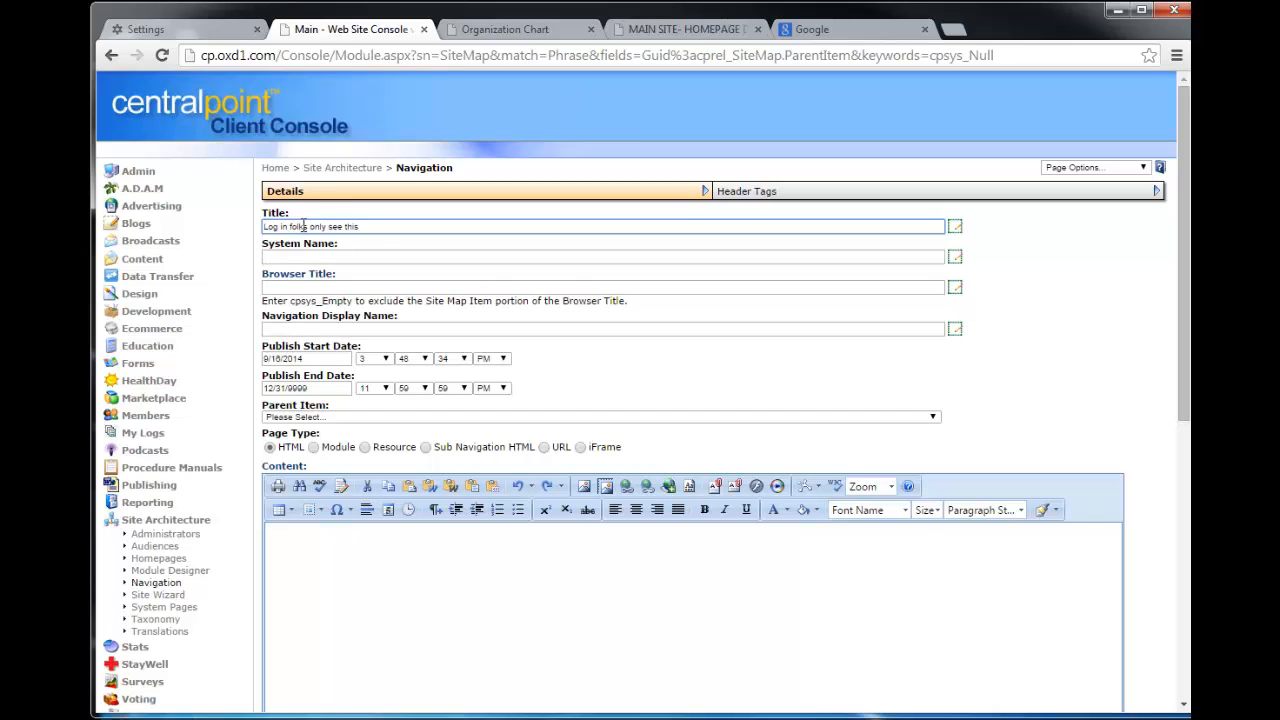
left_click(360, 413)
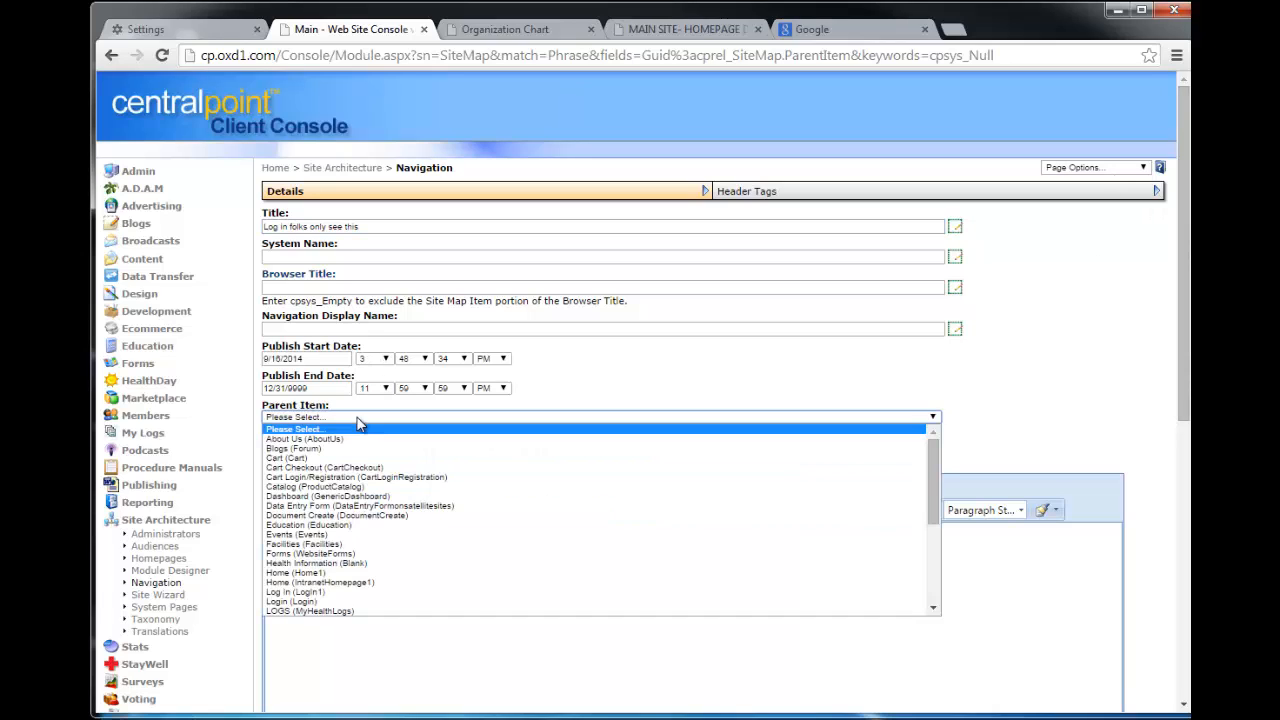
left_click(358, 441)
Enter "This is only for logged in members." as the page content and assign the item to the Top - Horizontal nav group
scroll(796, 400, "down", 4)
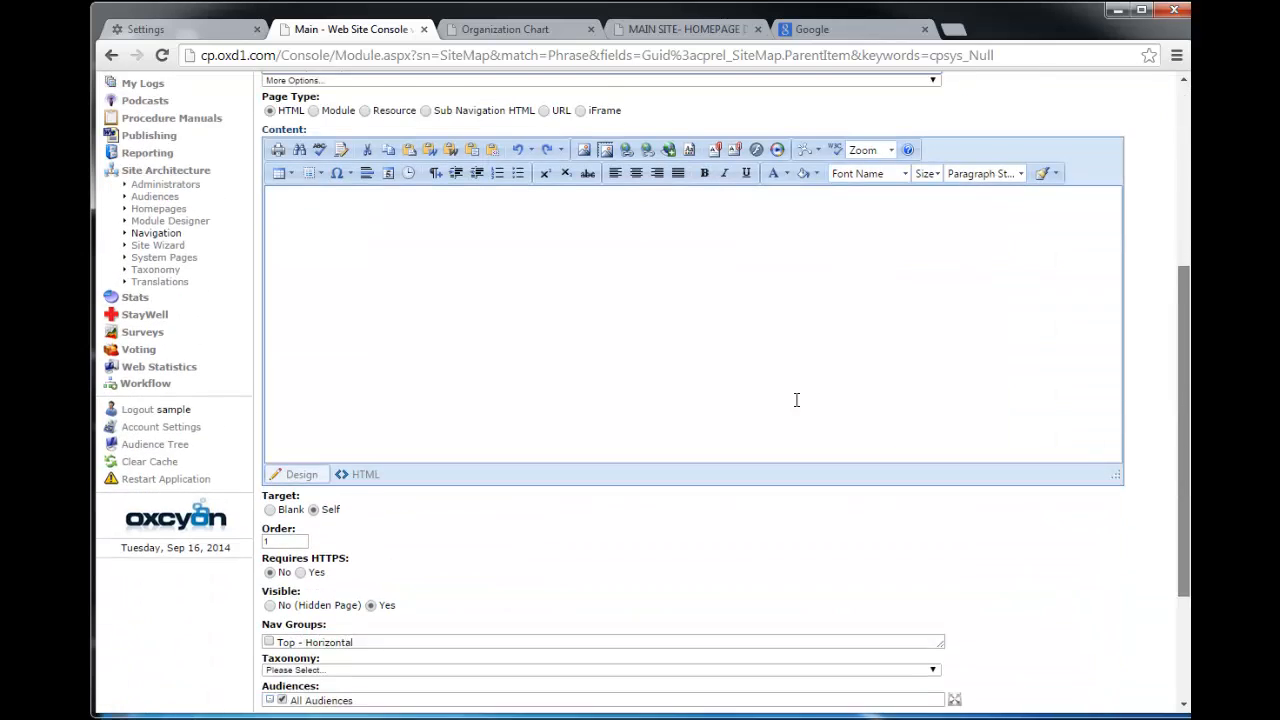
left_click(333, 211)
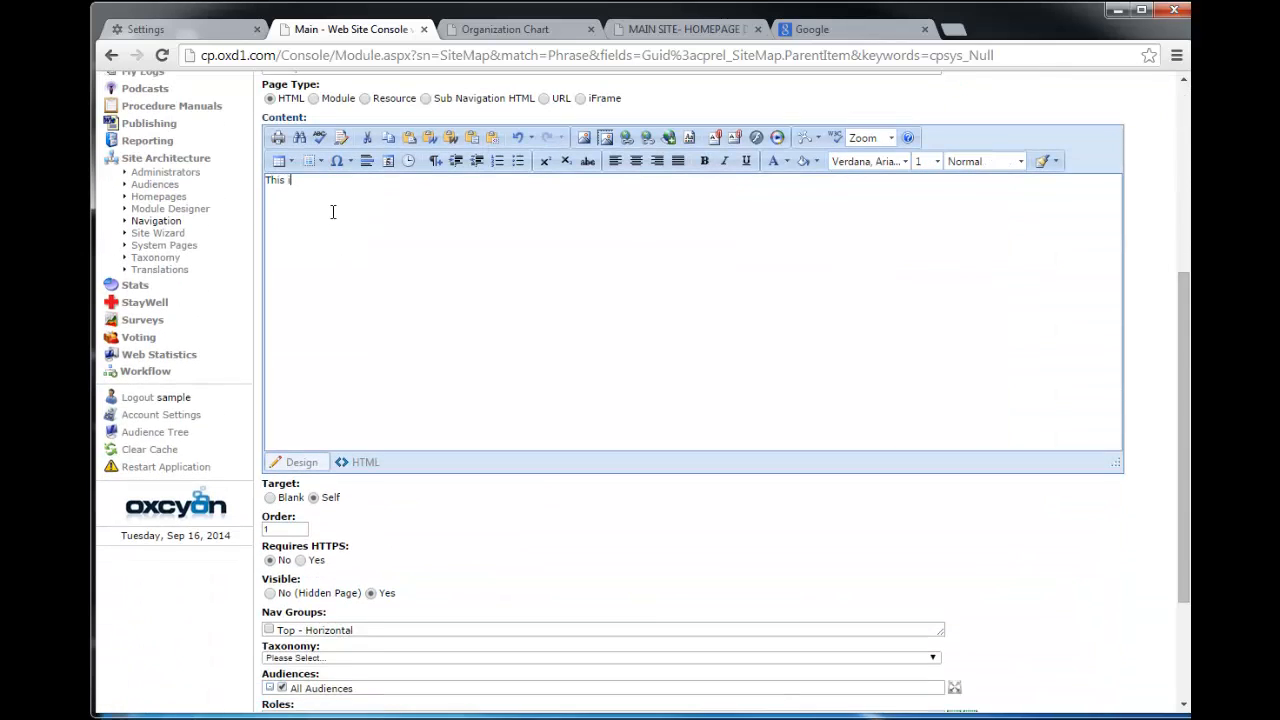
type("This is only for logged in members.")
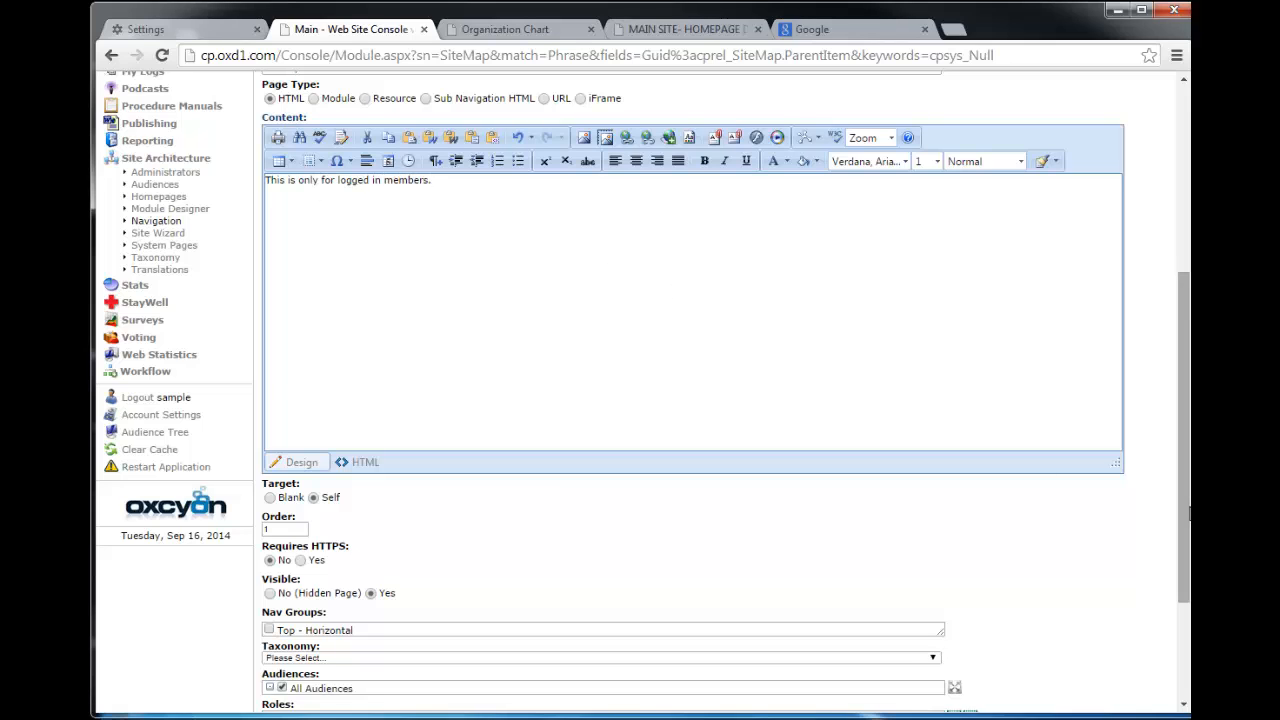
scroll(905, 520, "down", 3)
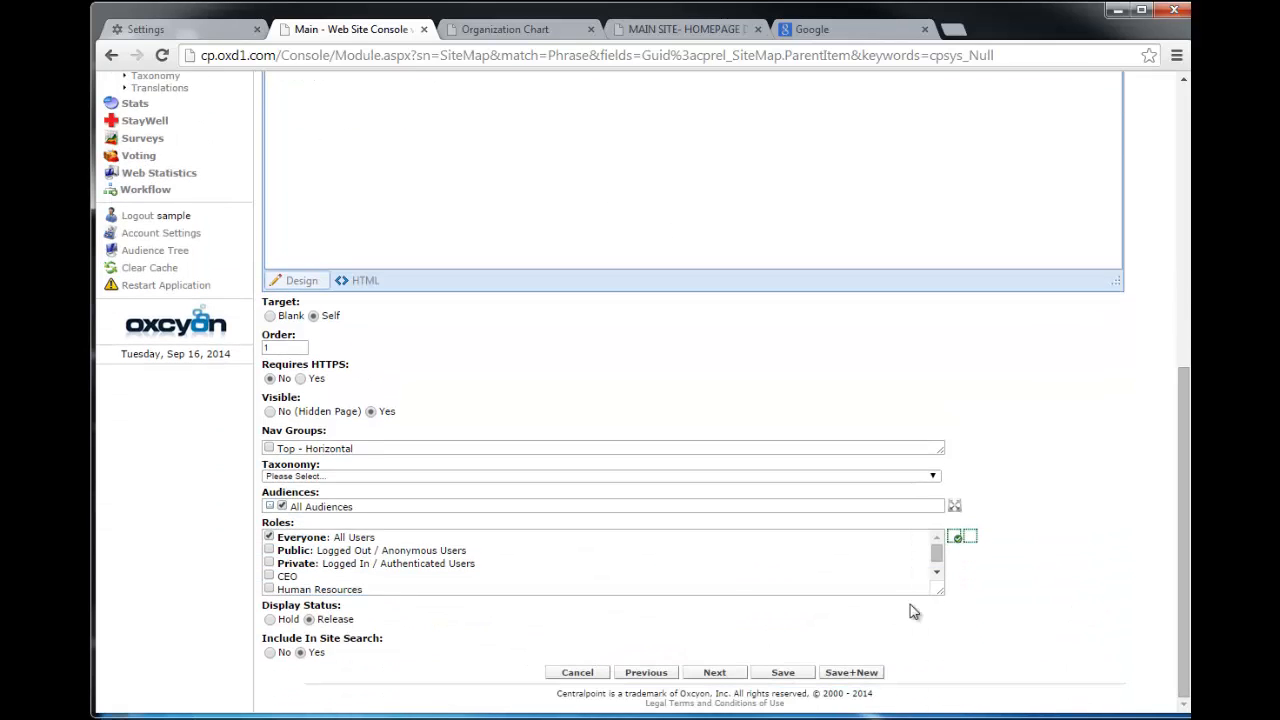
left_click(268, 448)
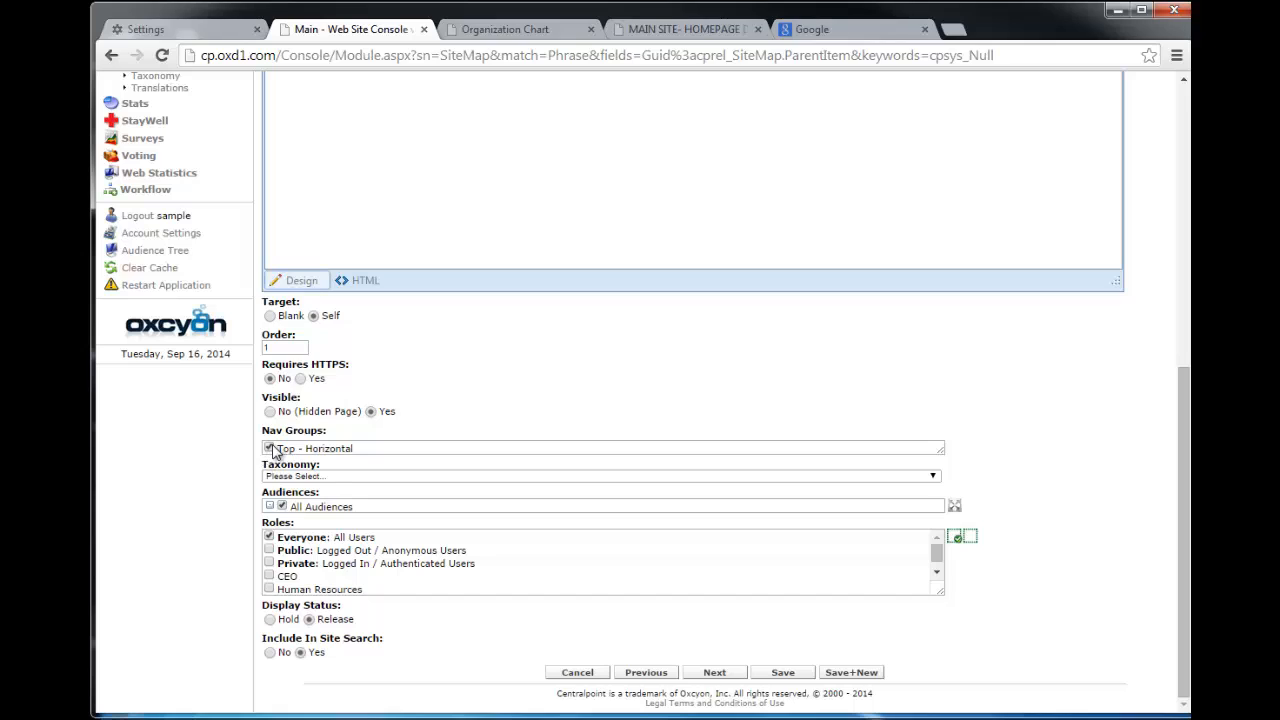
Keep All Audiences, restrict the item's roles to Private: Logged In / Authenticated Users only, and save it
left_click(299, 508)
left_click(282, 506)
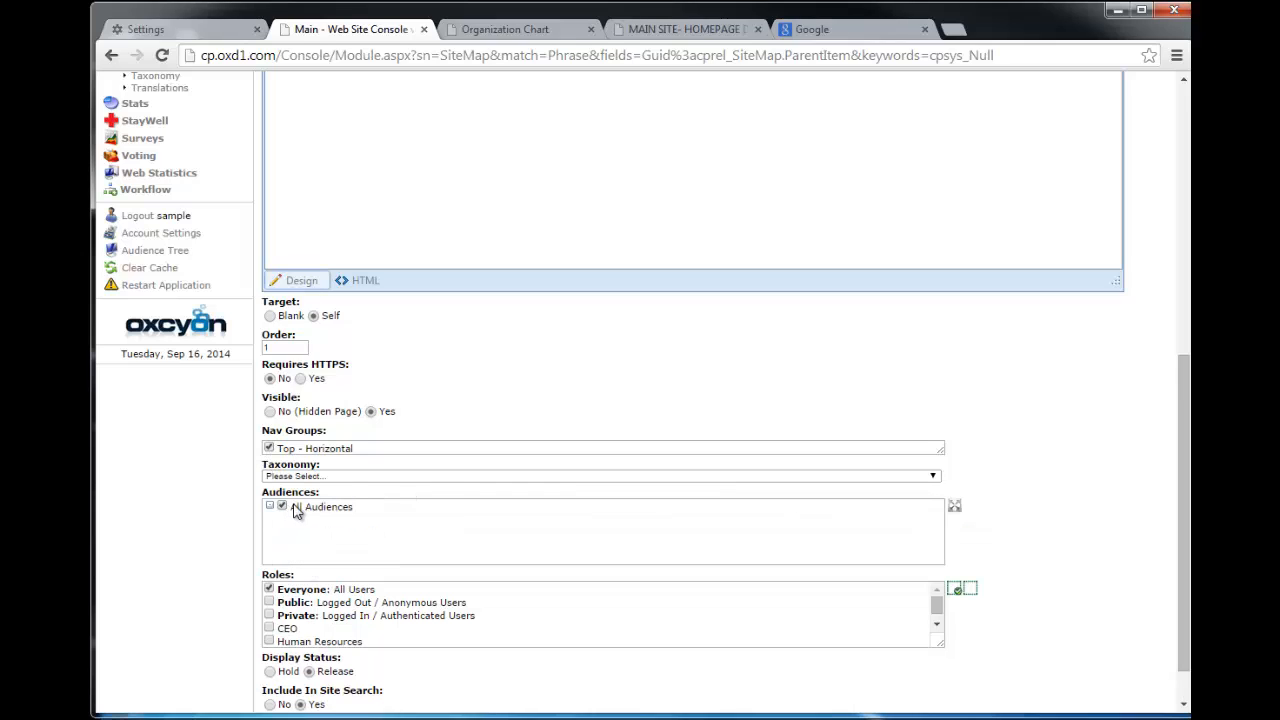
left_click(268, 615)
left_click(269, 590)
left_click(269, 615)
left_click(268, 628)
left_click(268, 641)
left_click(270, 616)
left_click_drag(1186, 651, 974, 688)
scroll(1188, 605, "down", 1)
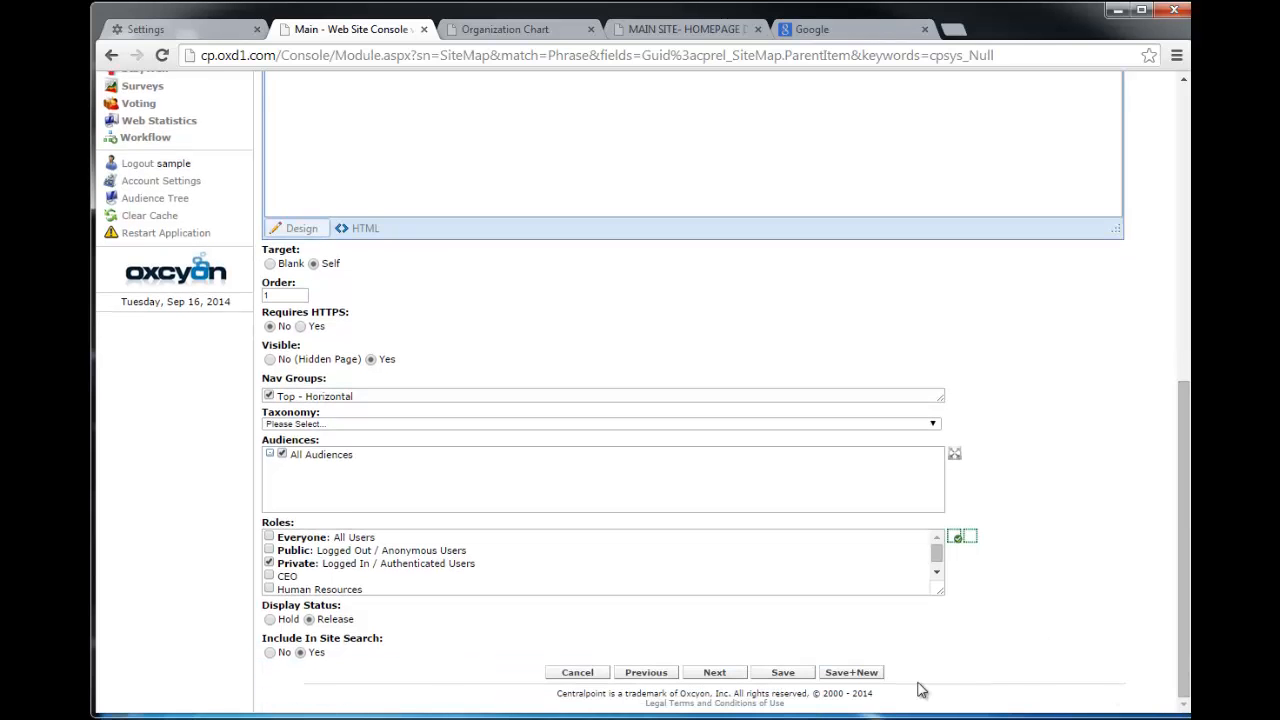
left_click(783, 672)
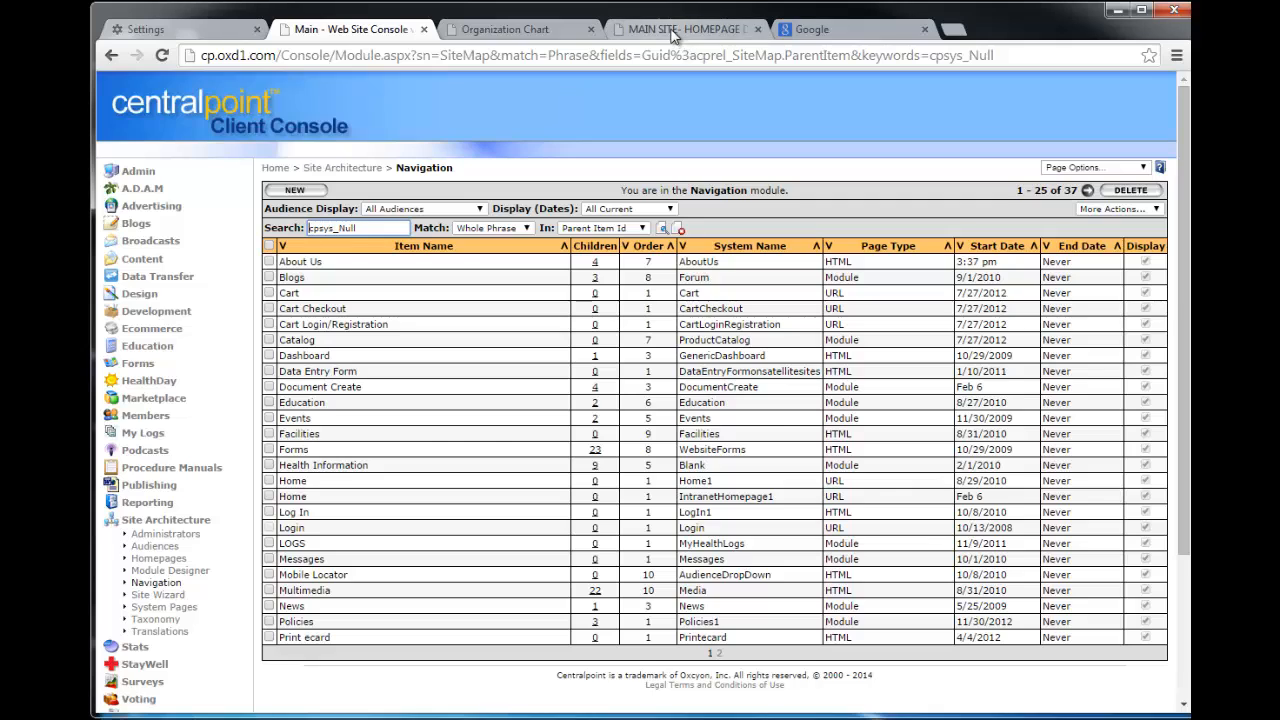
Check the About Us submenu on the live main site while logged out
left_click(685, 29)
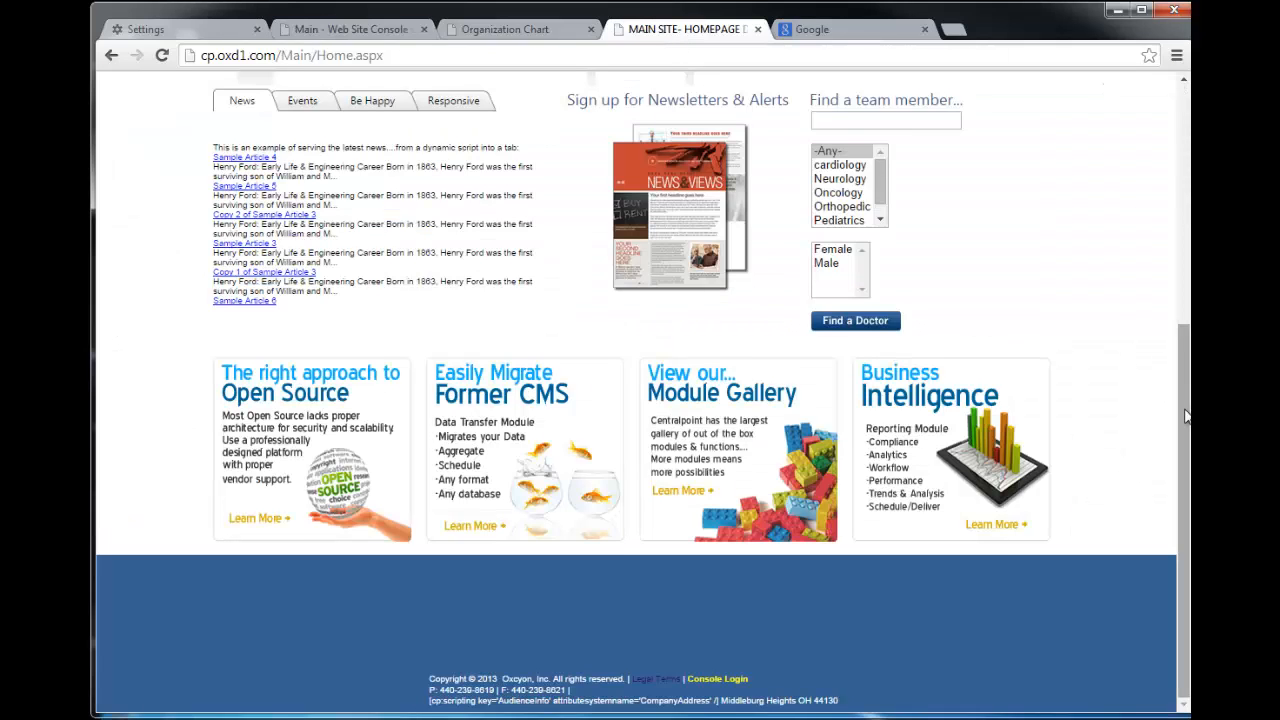
left_click_drag(1187, 405, 1185, 75)
left_click(255, 147)
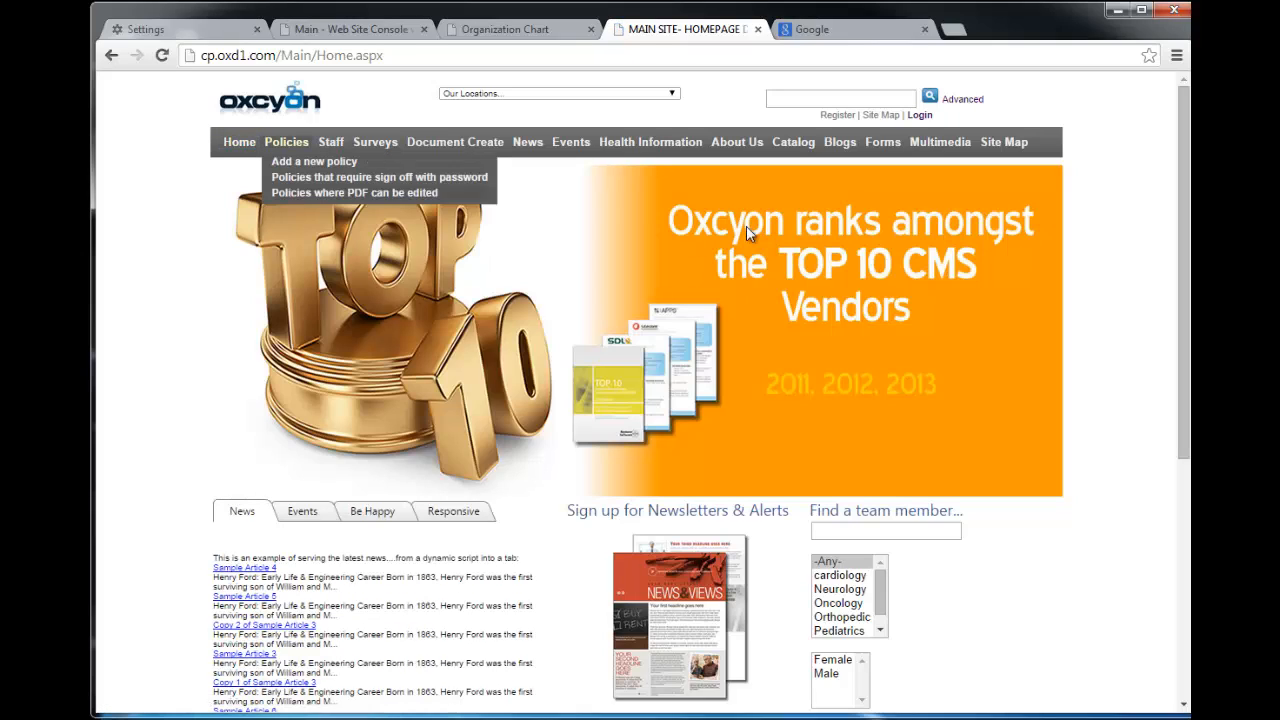
mouse_move(740, 150)
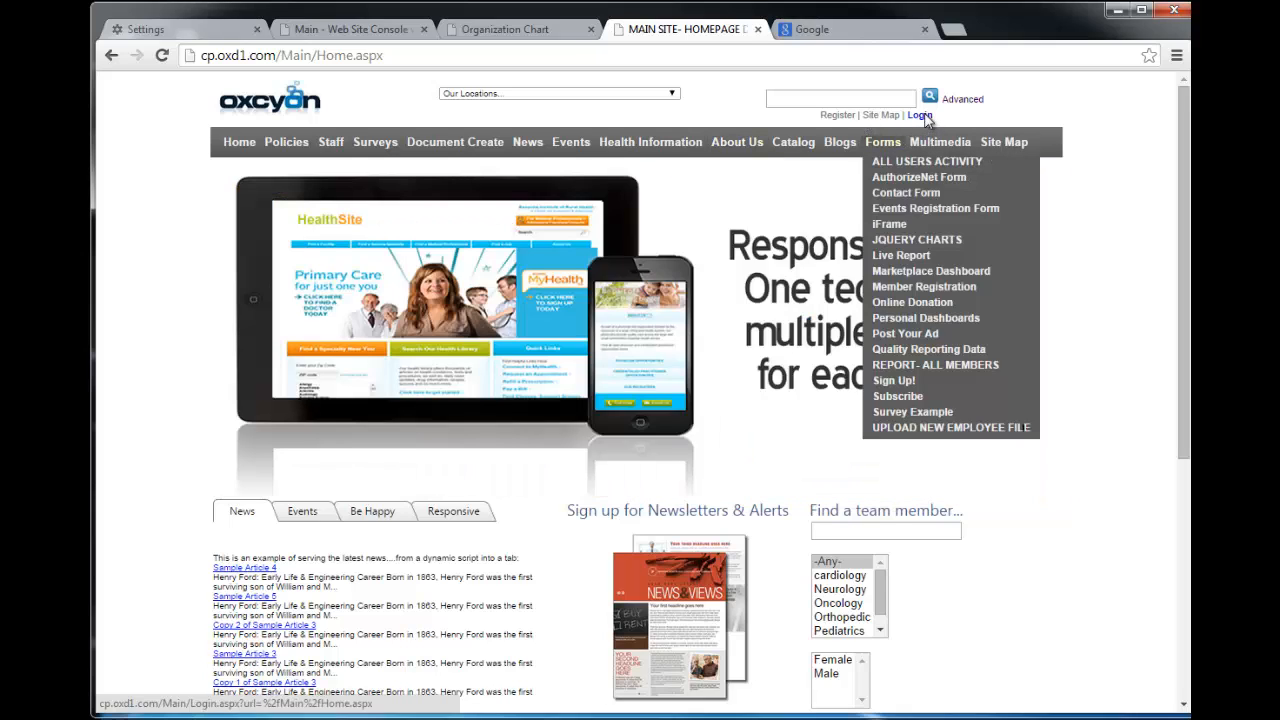
Log in to the members section with the account user name and password, and decline saving the password in the browser
left_click(920, 116)
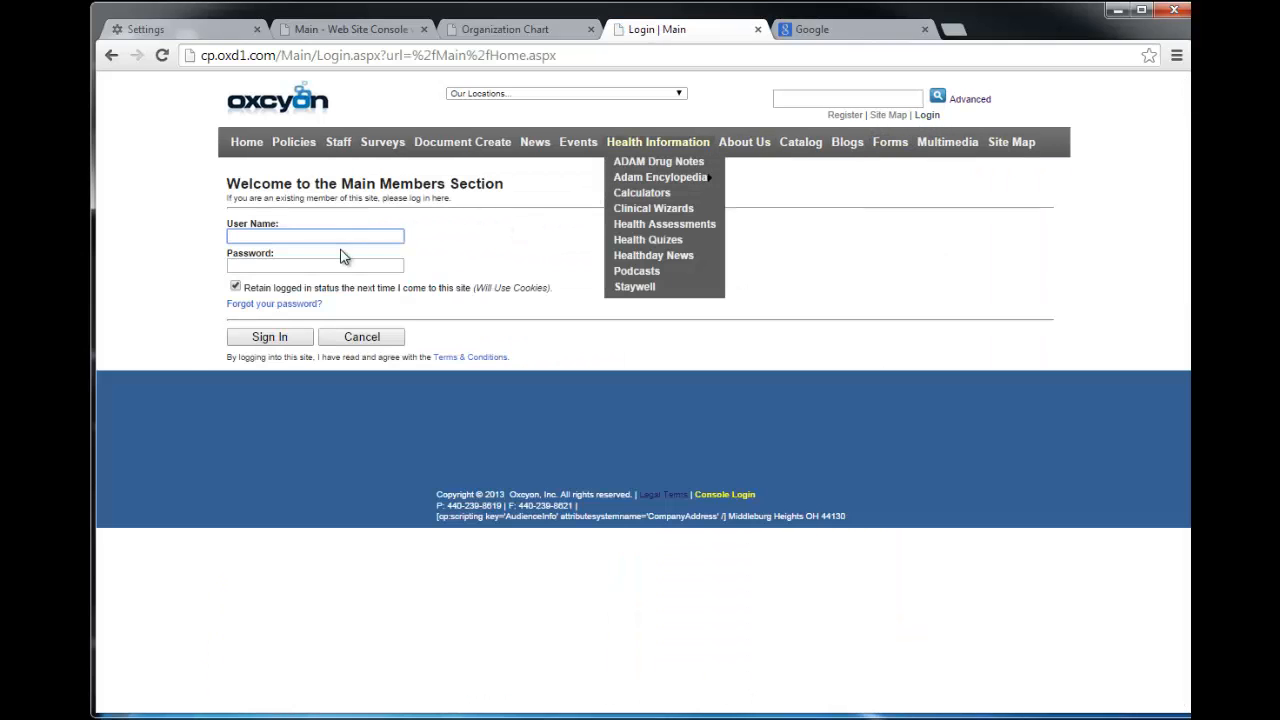
type("john")
key("Tab")
type("*****")
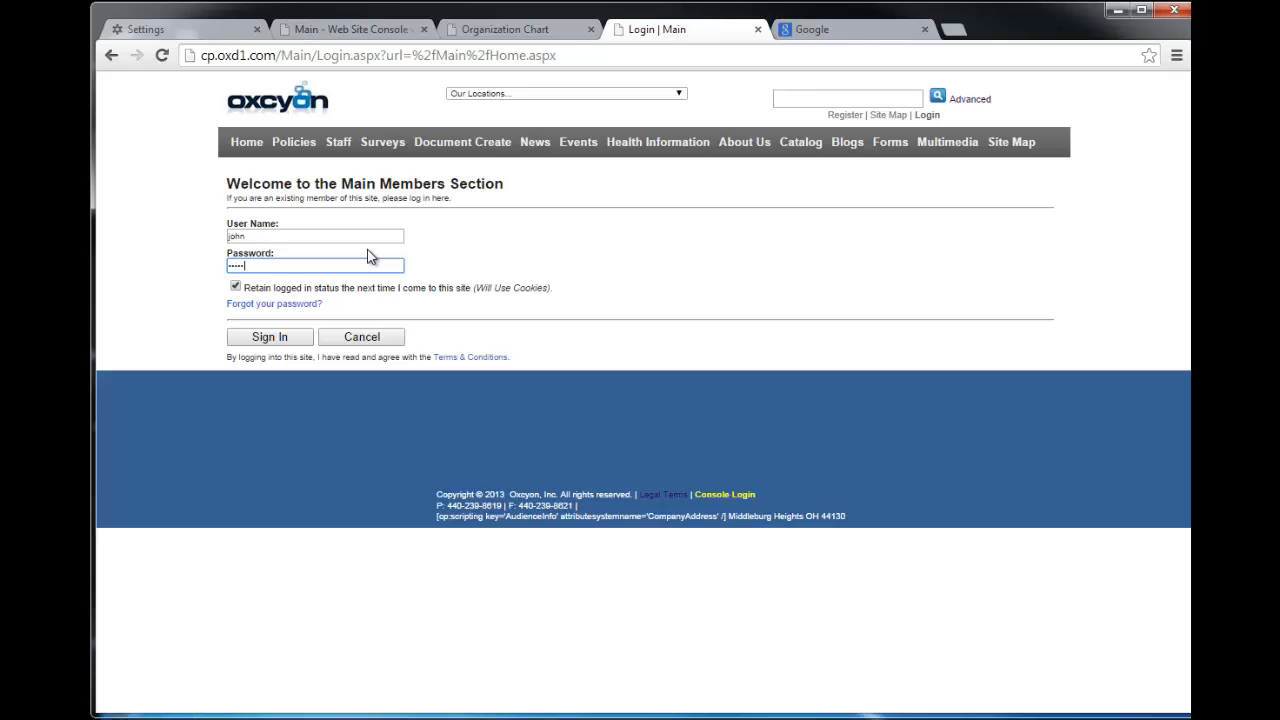
key("Return")
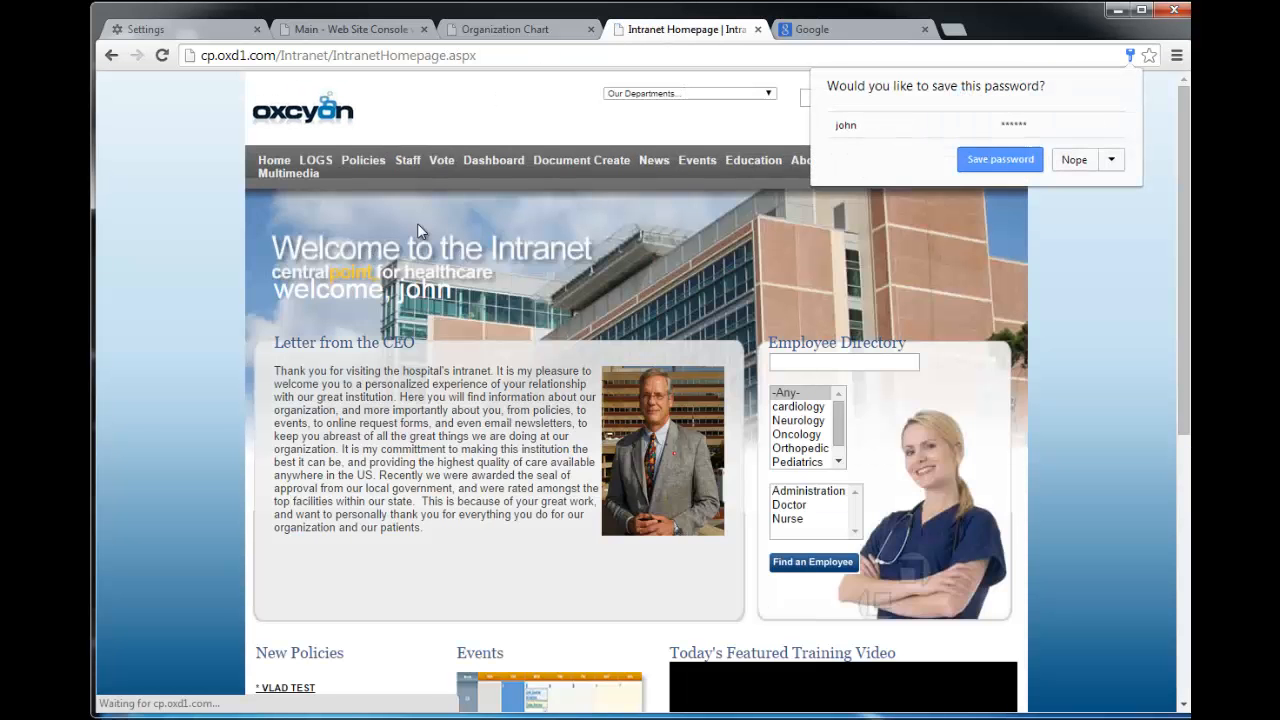
left_click(1074, 160)
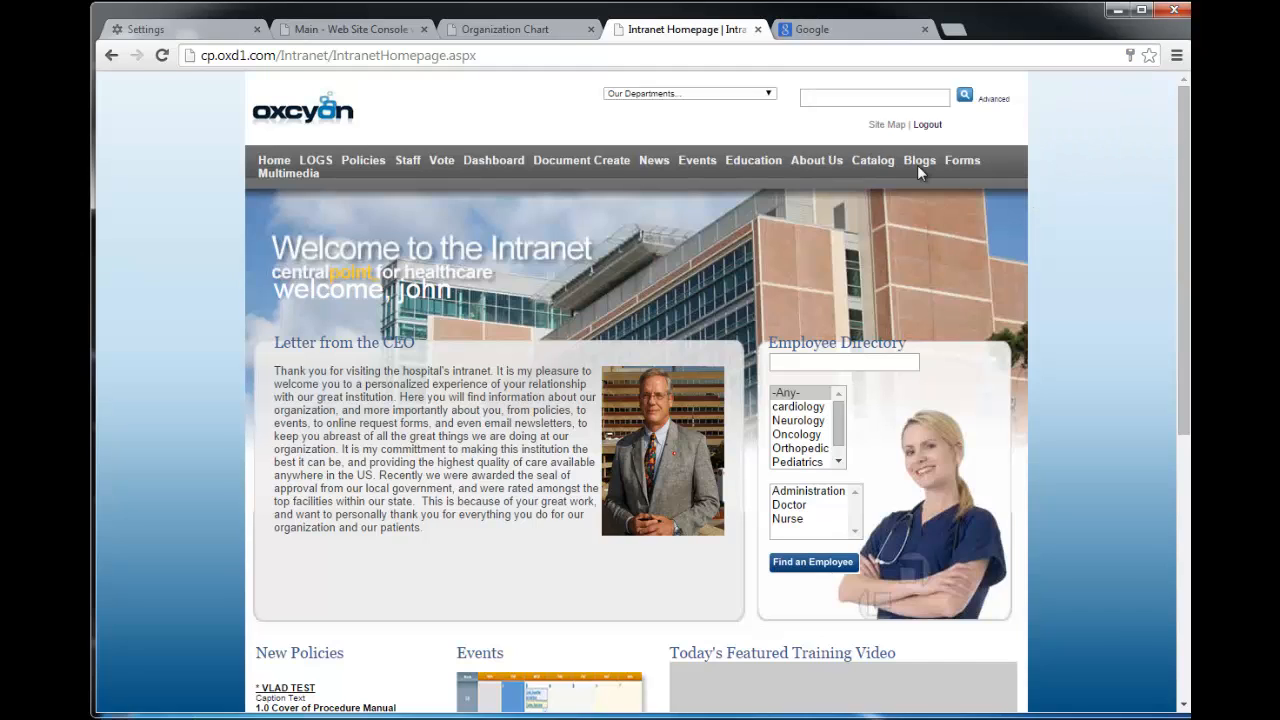
View the "Log in folks only see this" page under About Us while logged in, and log out of the site
mouse_move(815, 168)
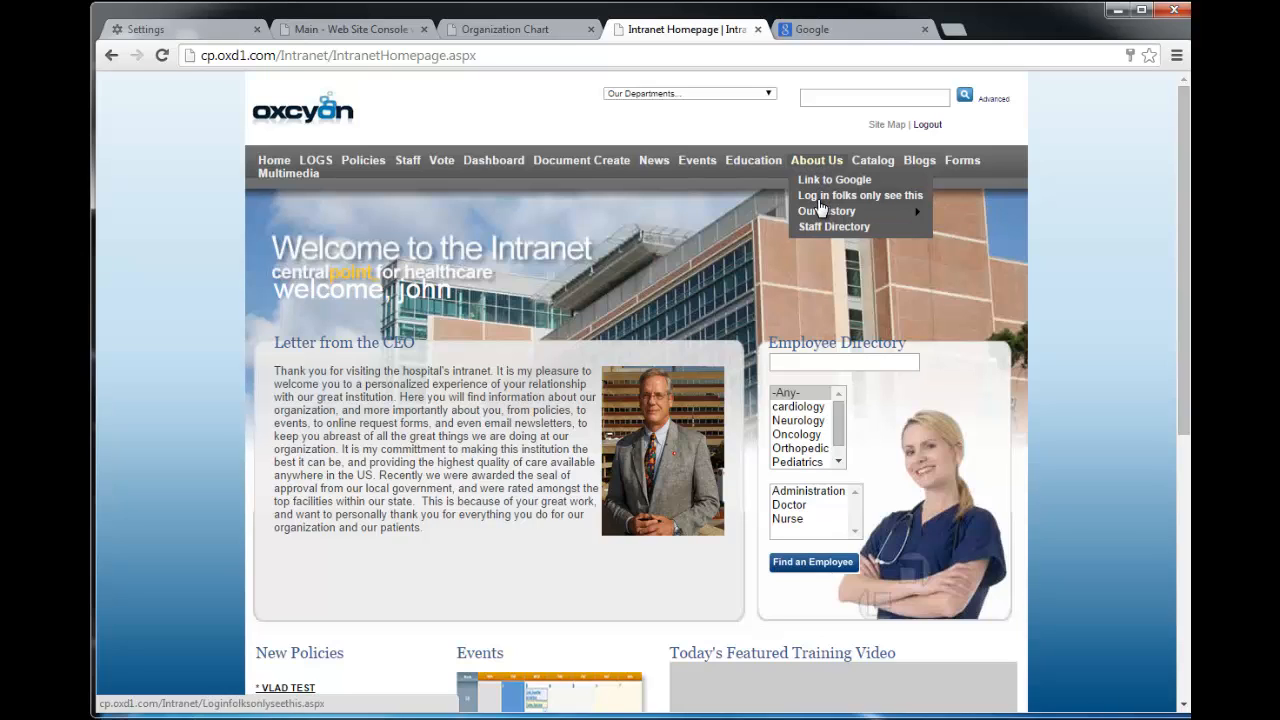
left_click(822, 197)
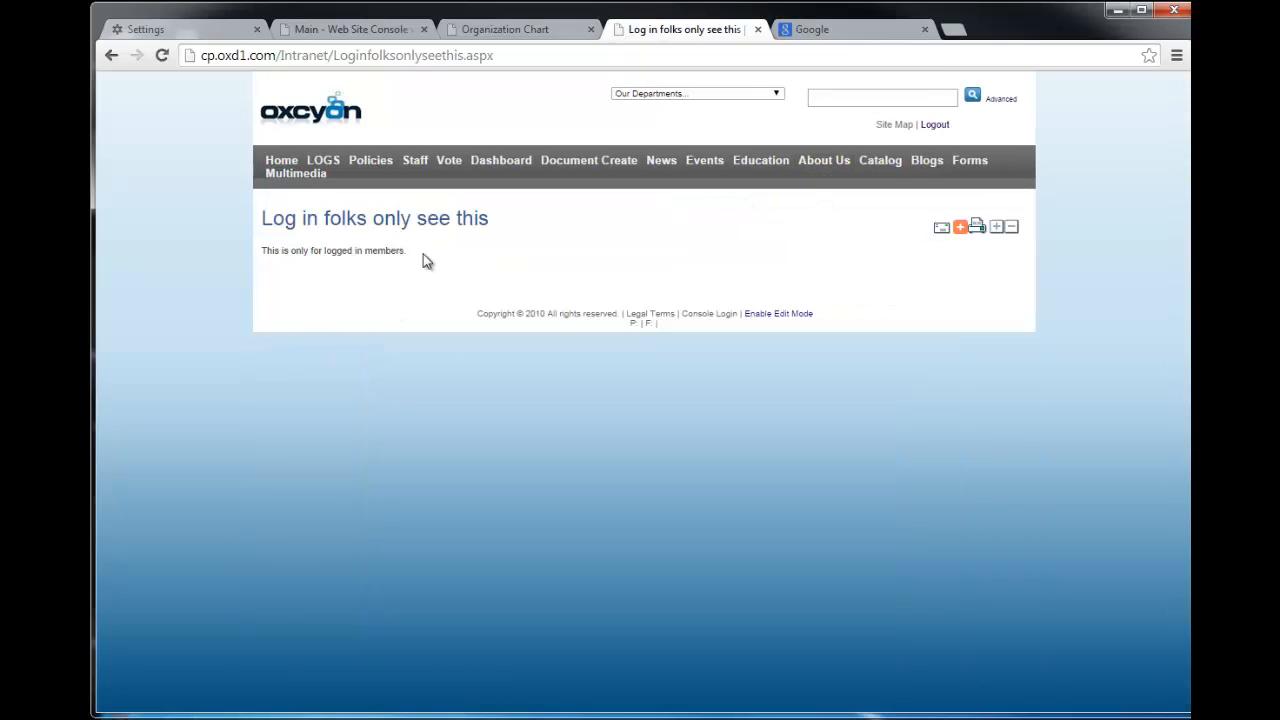
left_click(938, 124)
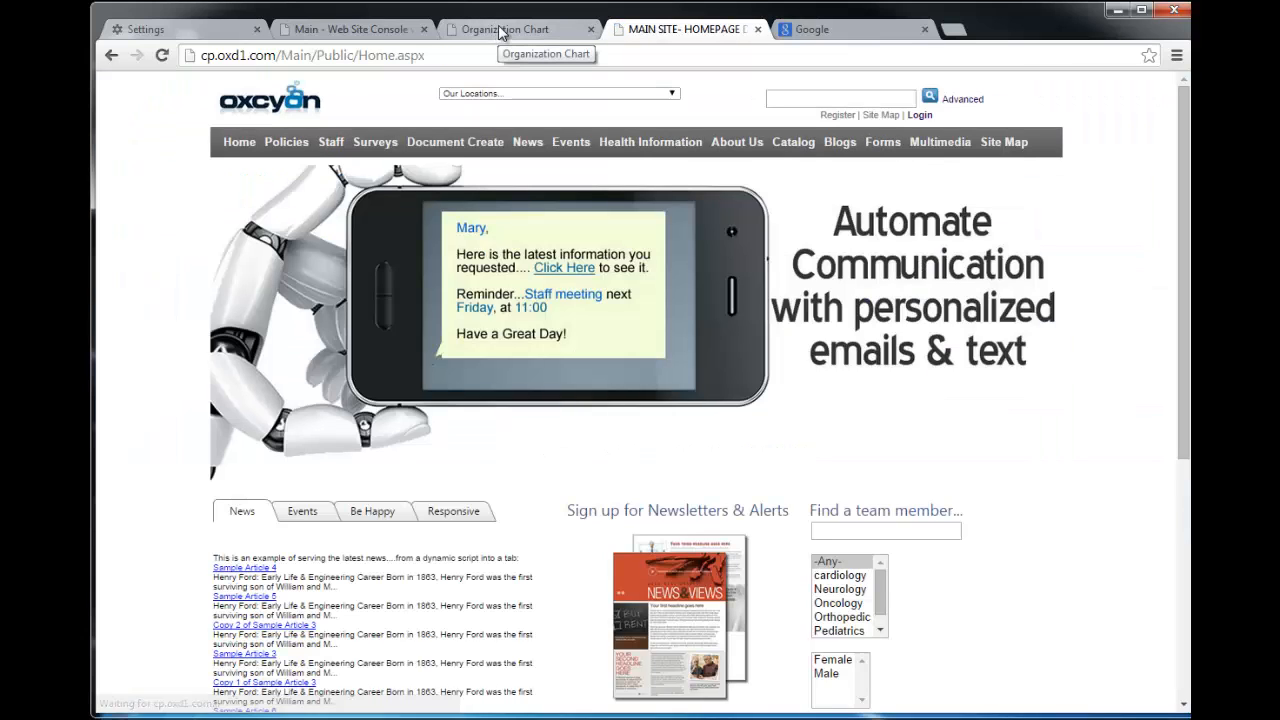
Return to the console's Navigation module, open the About Us item, and examine its nav group, audience and role settings
left_click(405, 30)
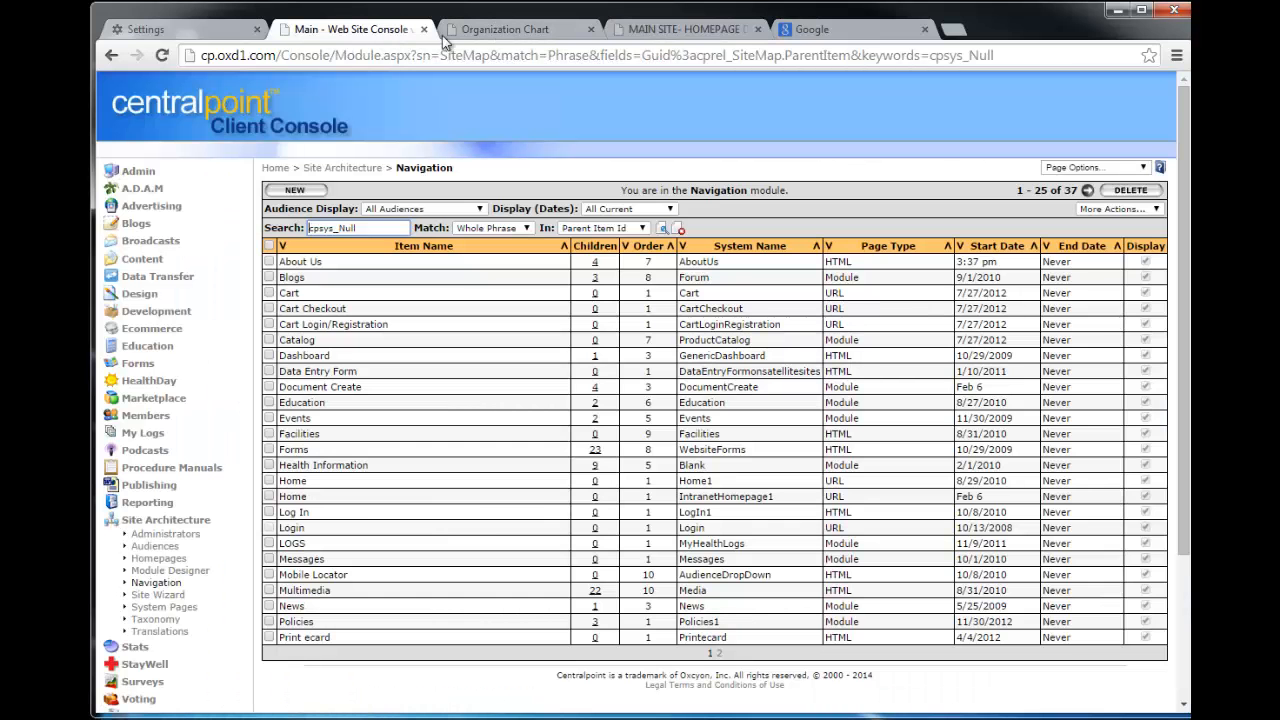
left_click(172, 584)
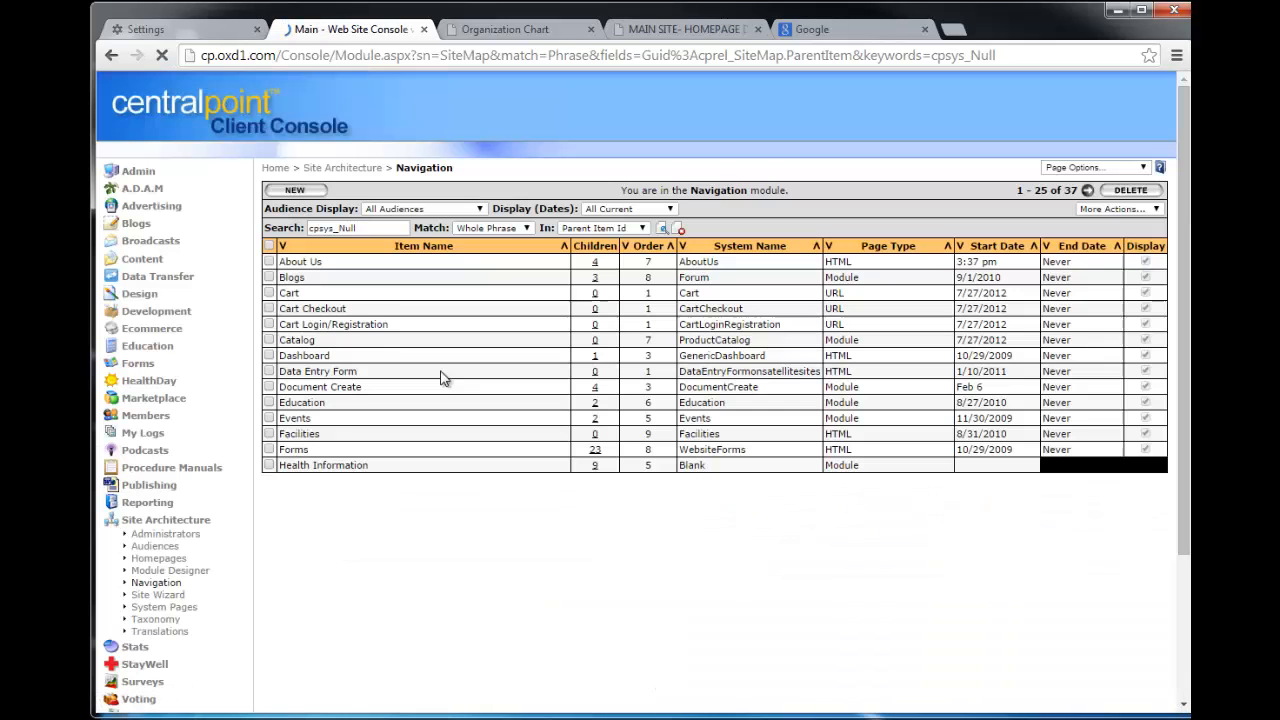
left_click(300, 262)
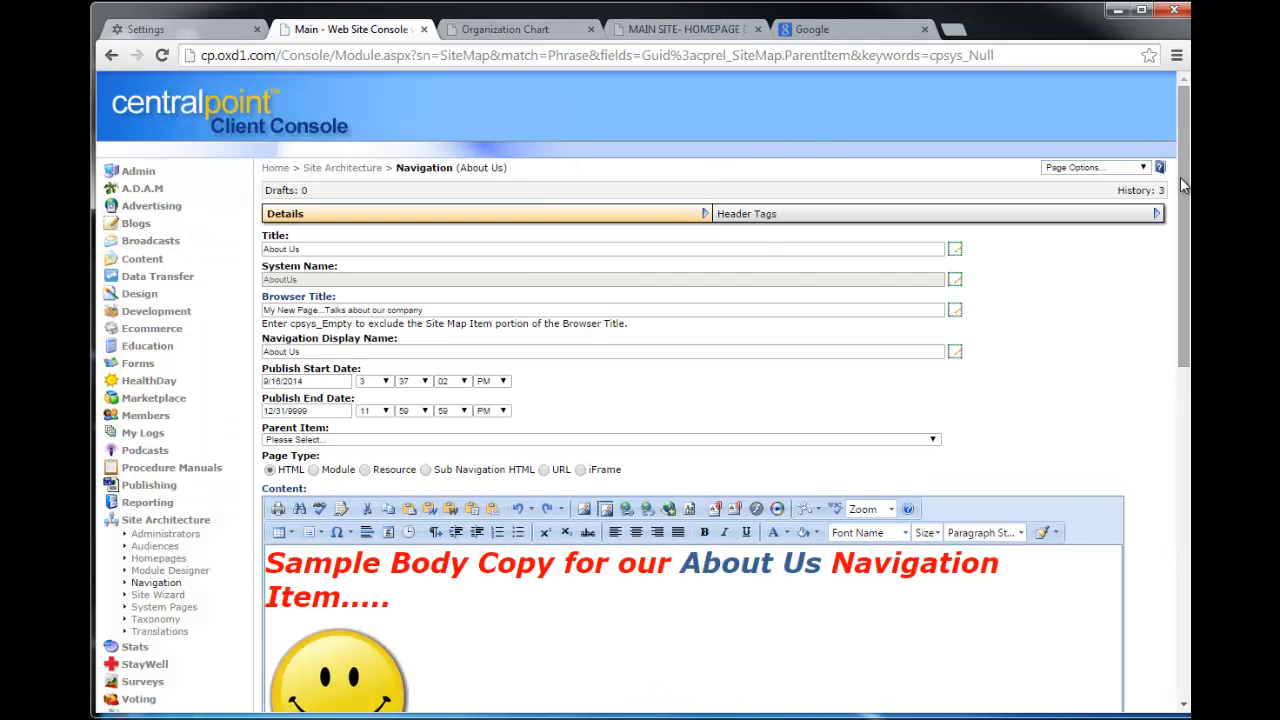
left_click_drag(1183, 184, 1186, 490)
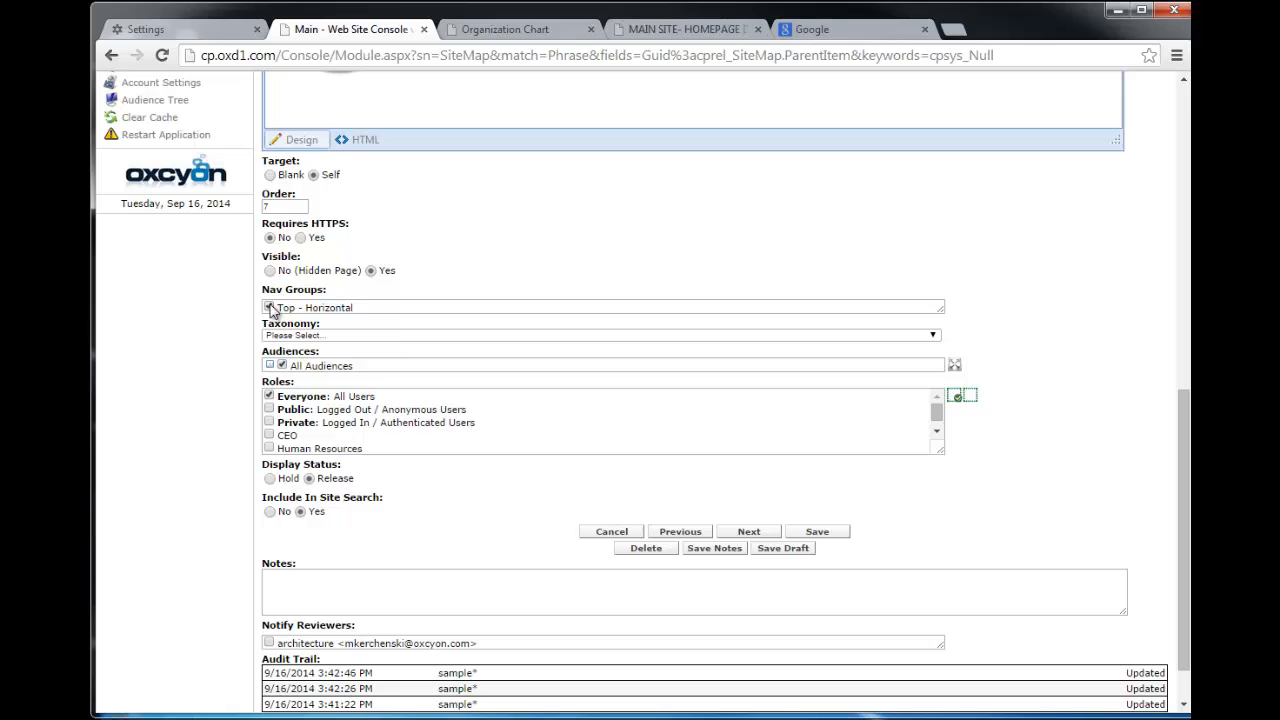
Try the Regional Hospital and Main audience options on About Us, and restore All Audiences and the Everyone role
left_click(296, 370)
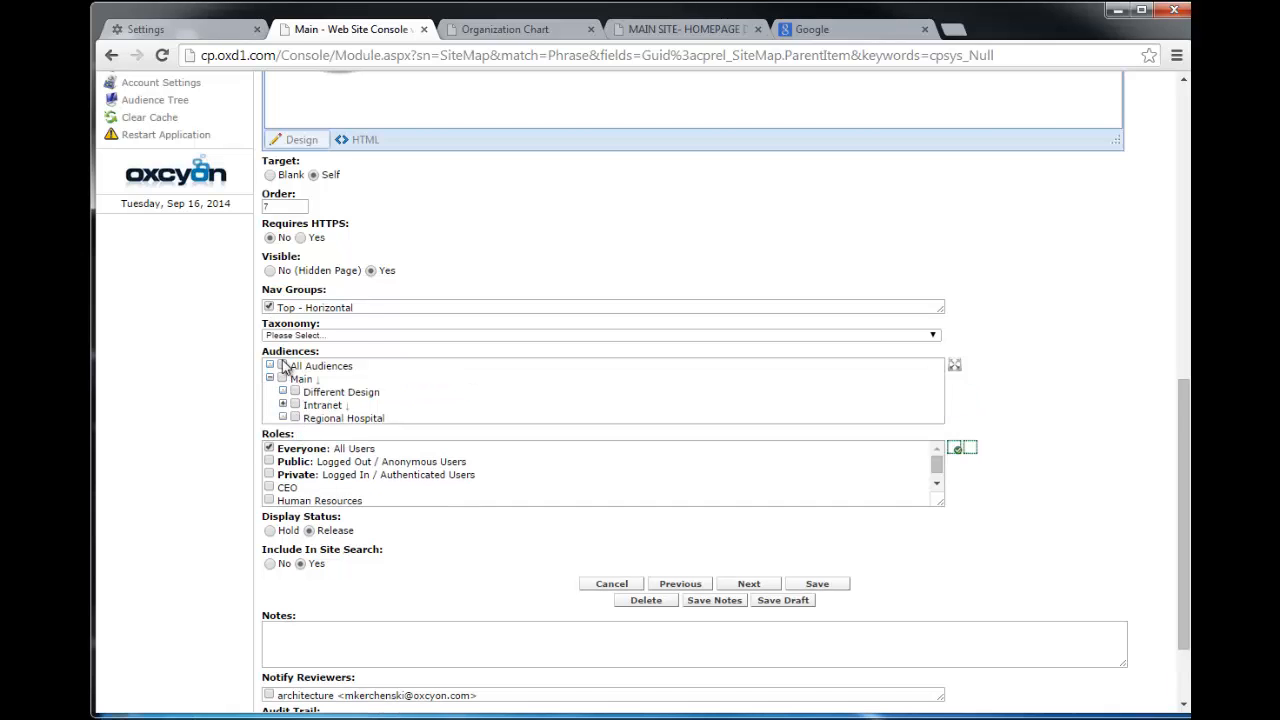
left_click(295, 418)
left_click(283, 379)
left_click(282, 366)
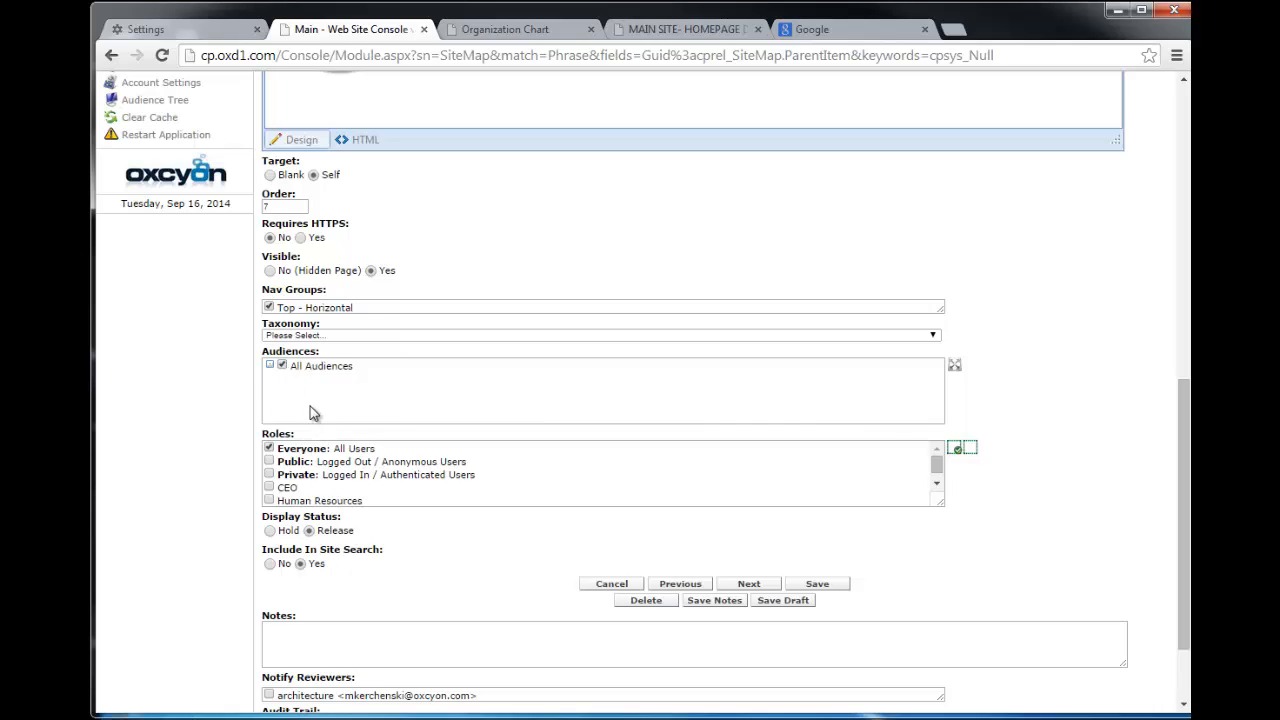
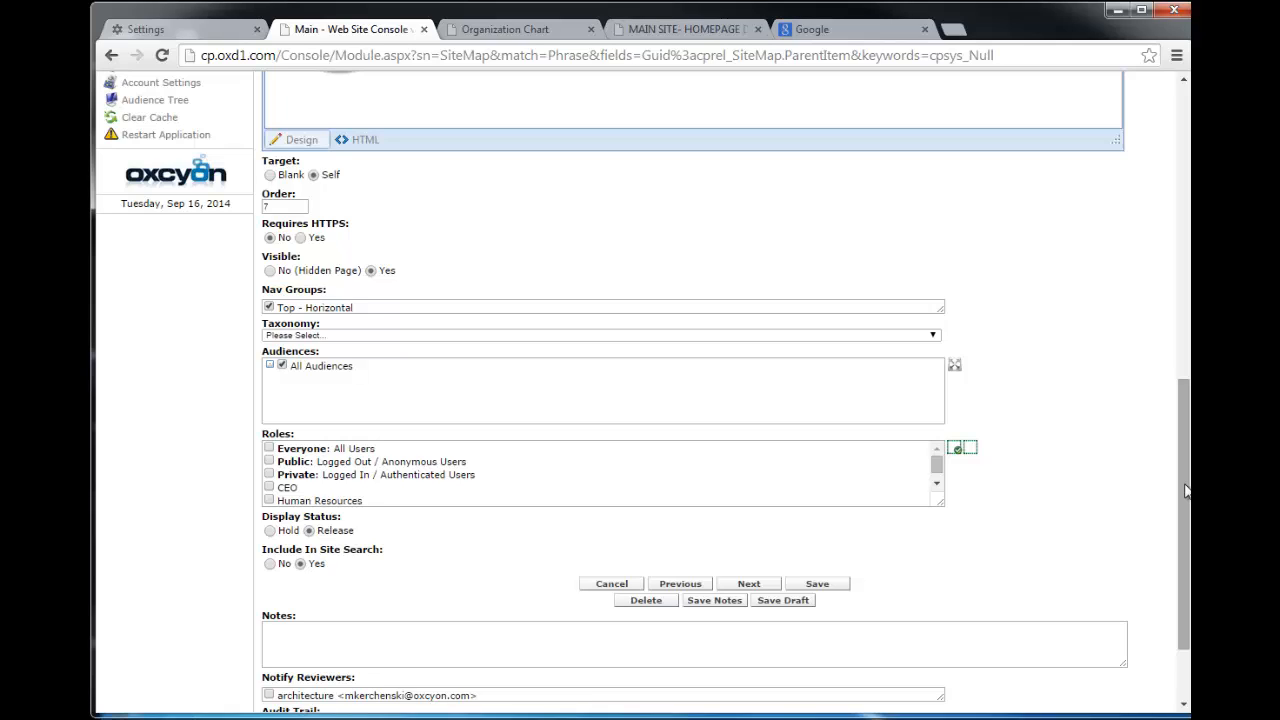
left_click(268, 448)
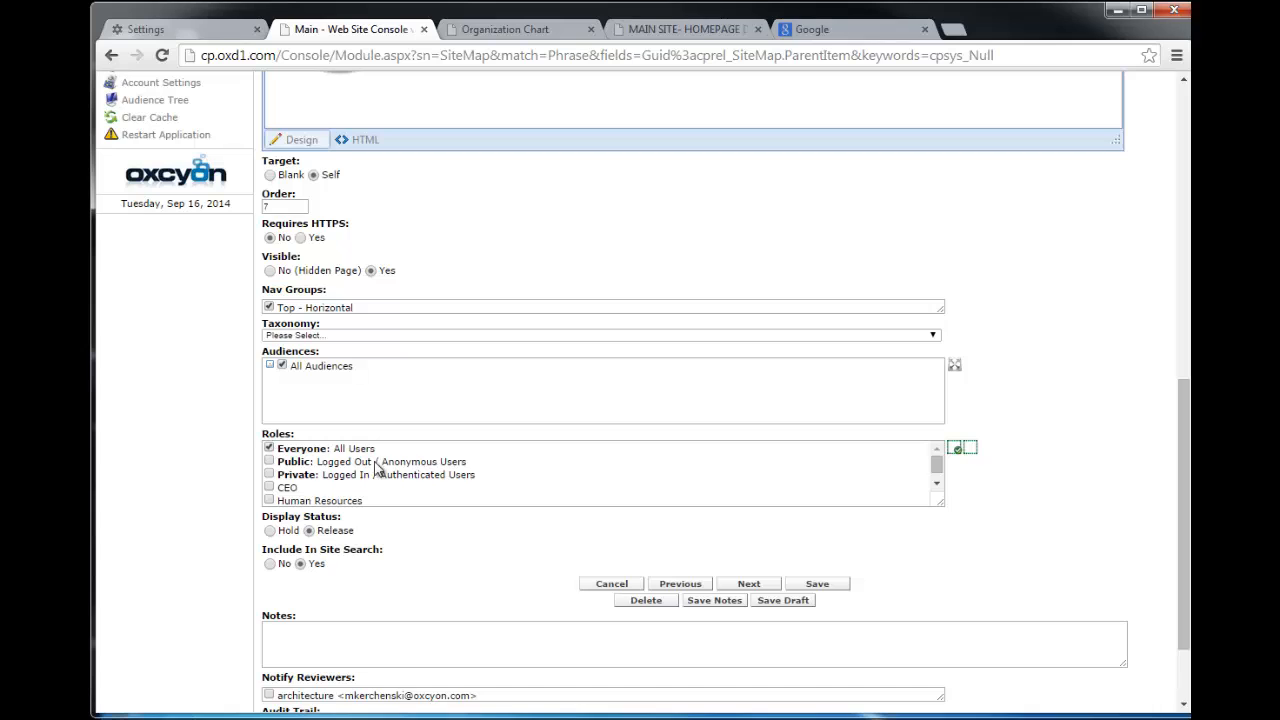
left_click_drag(1179, 542, 1177, 406)
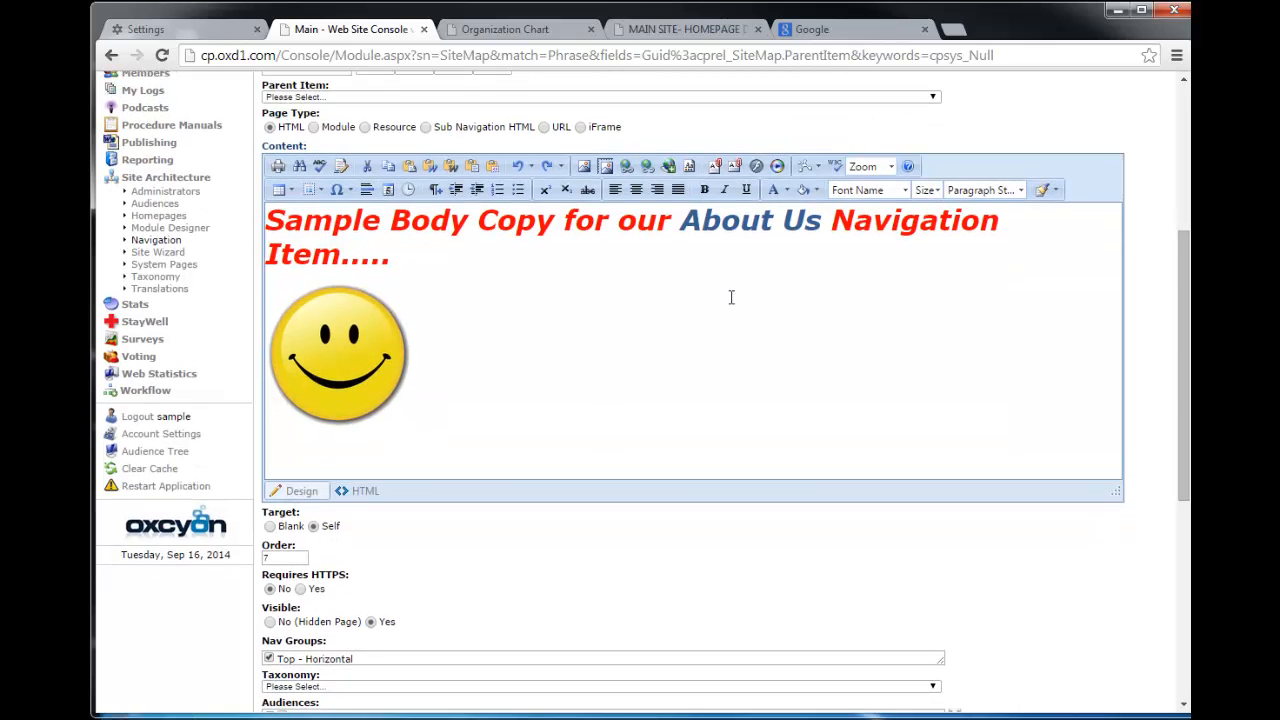
Examine the About Us item's settings, set its display status to Hold, and save the item
left_click(464, 262)
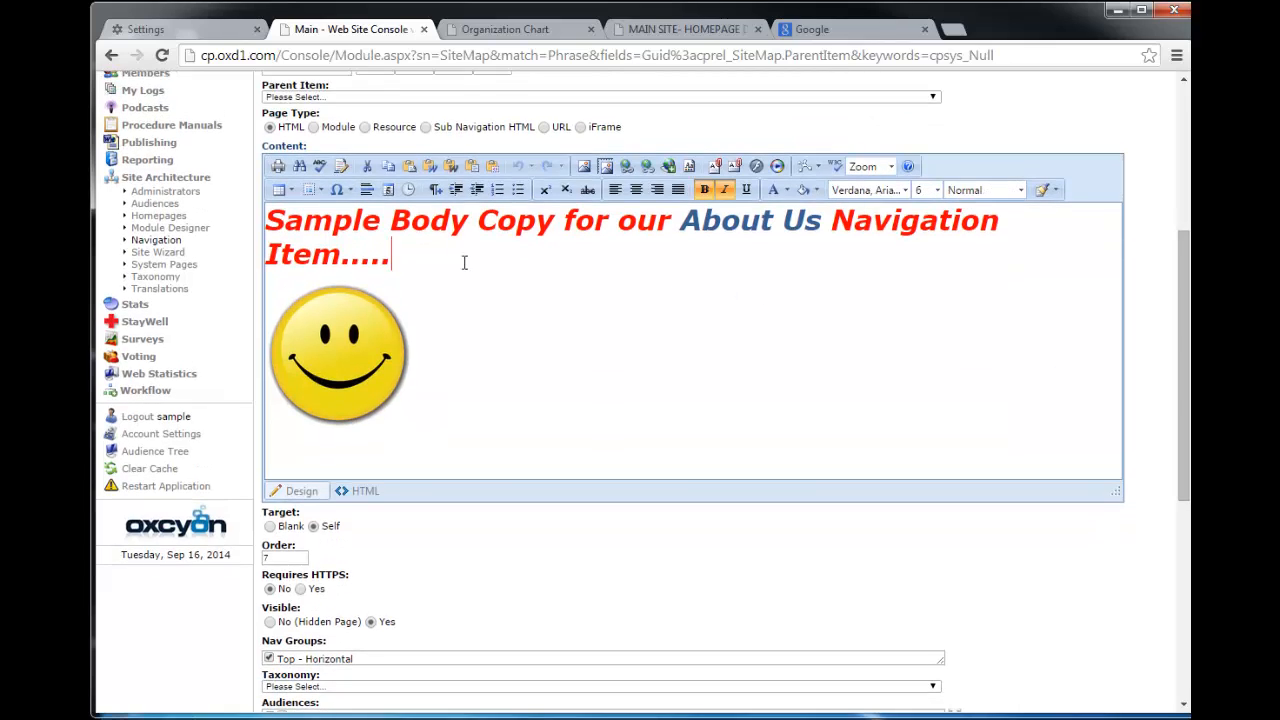
left_click_drag(1188, 262, 1187, 116)
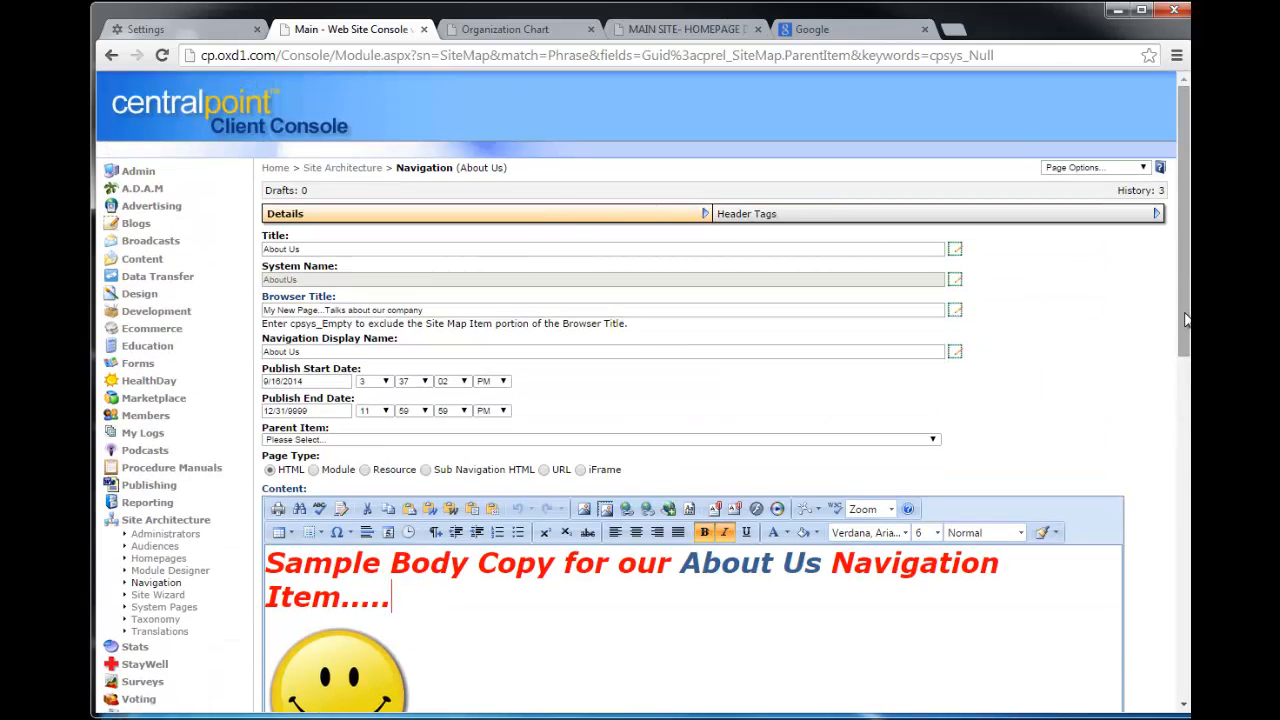
left_click_drag(1186, 320, 1188, 568)
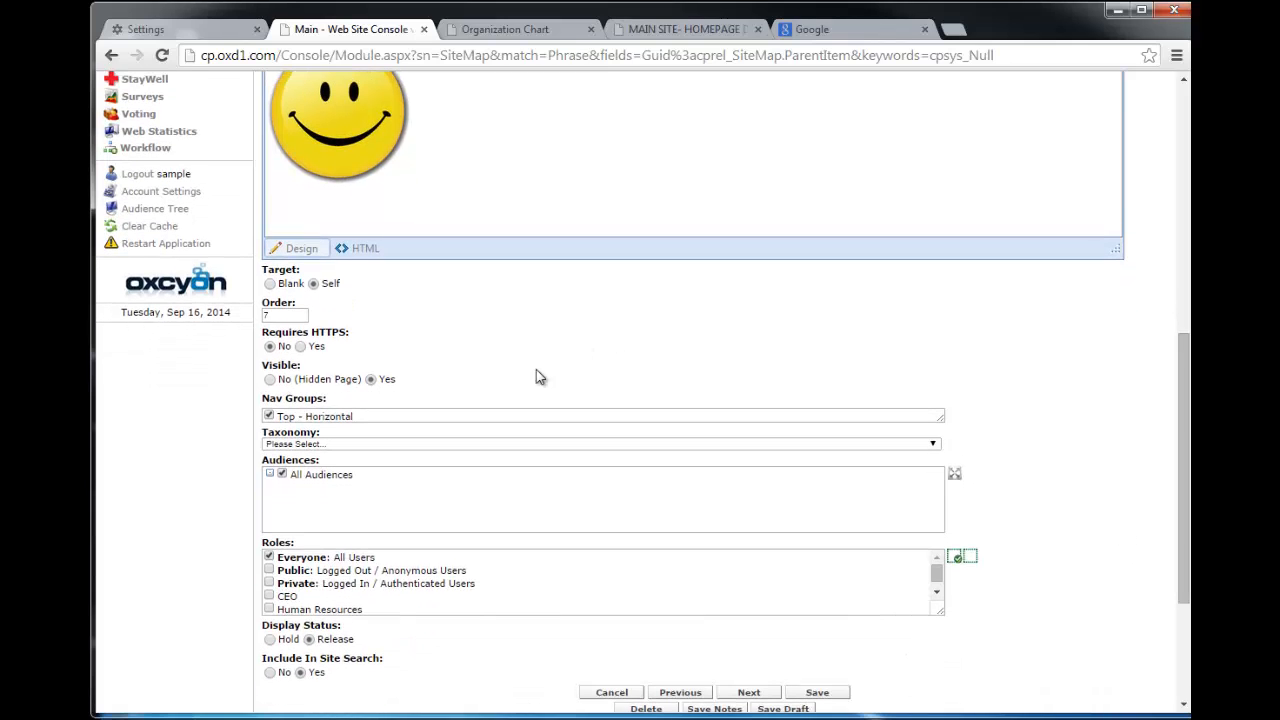
left_click(270, 640)
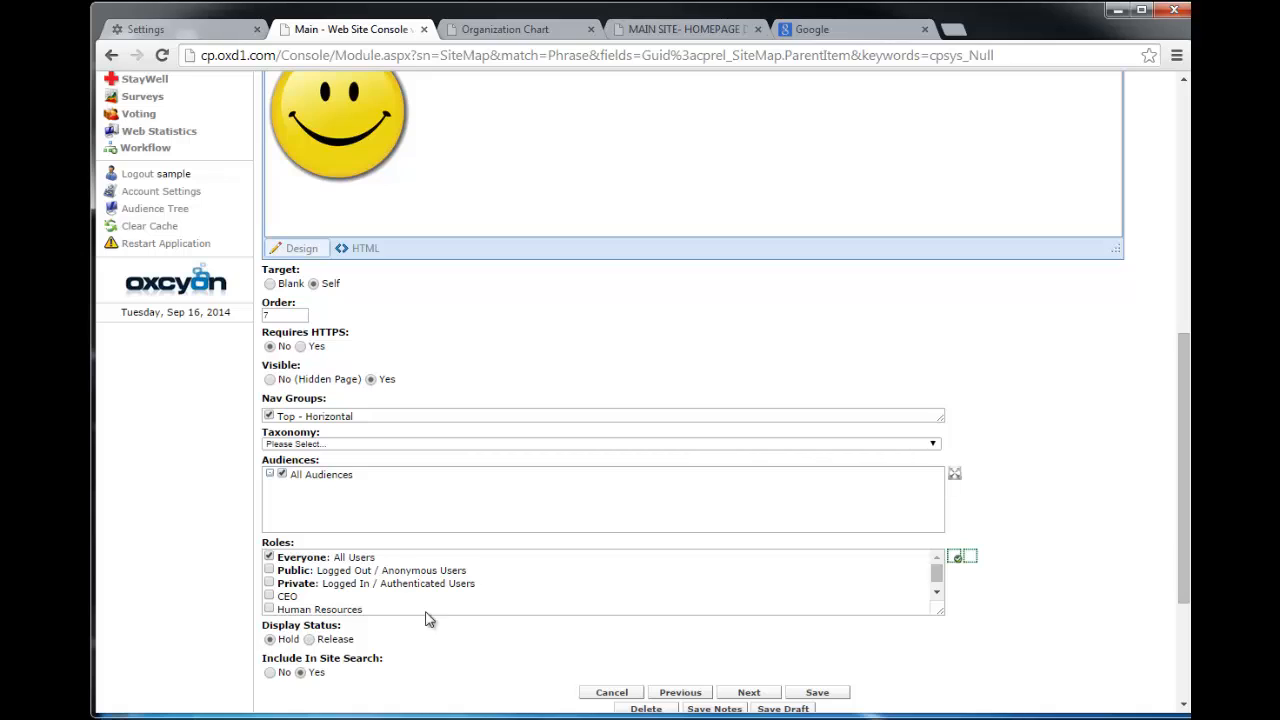
left_click_drag(343, 628, 272, 629)
left_click(323, 626)
left_click(818, 693)
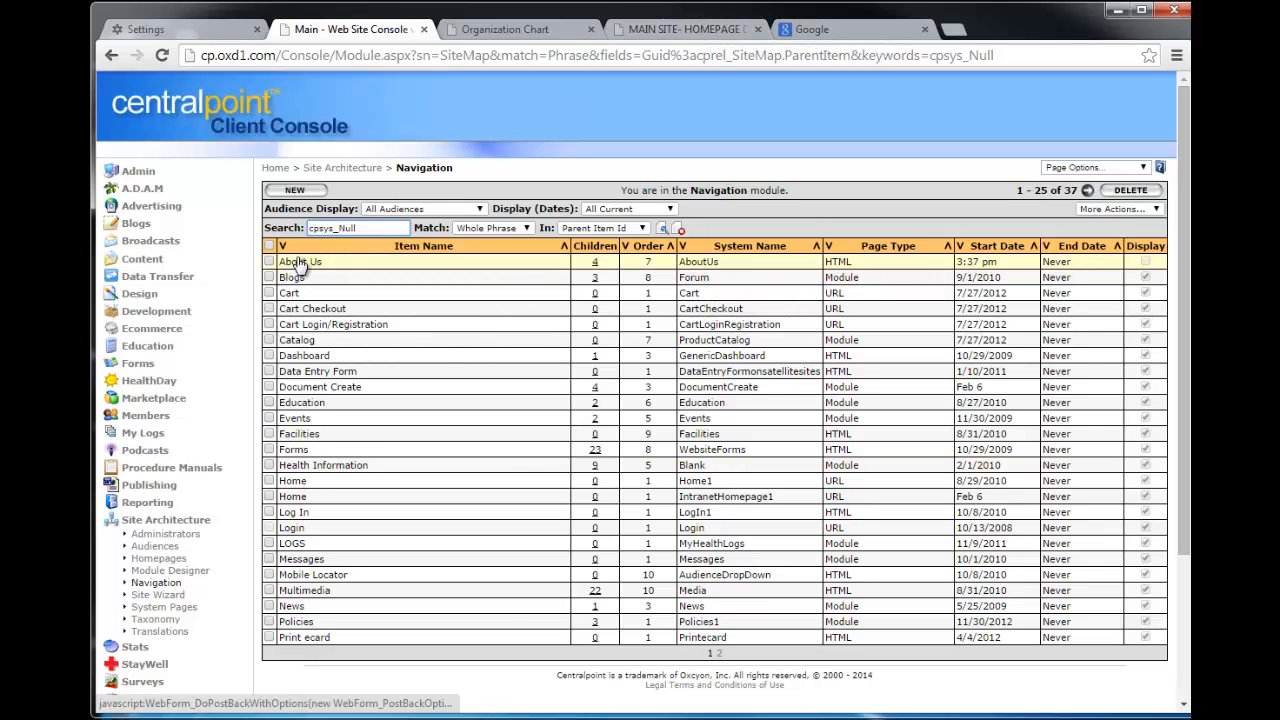
Check the live homepage's navigation bar for the About Us item, and return to the console
left_click(704, 36)
left_click(240, 145)
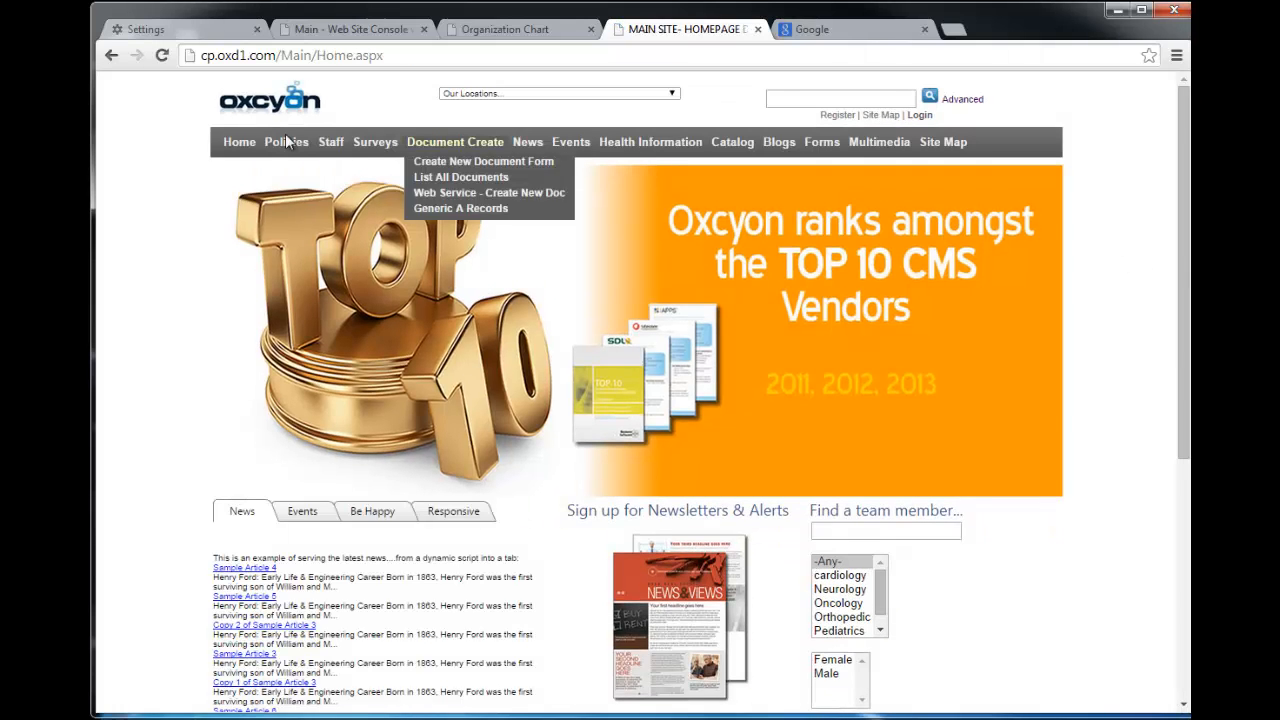
left_click(352, 29)
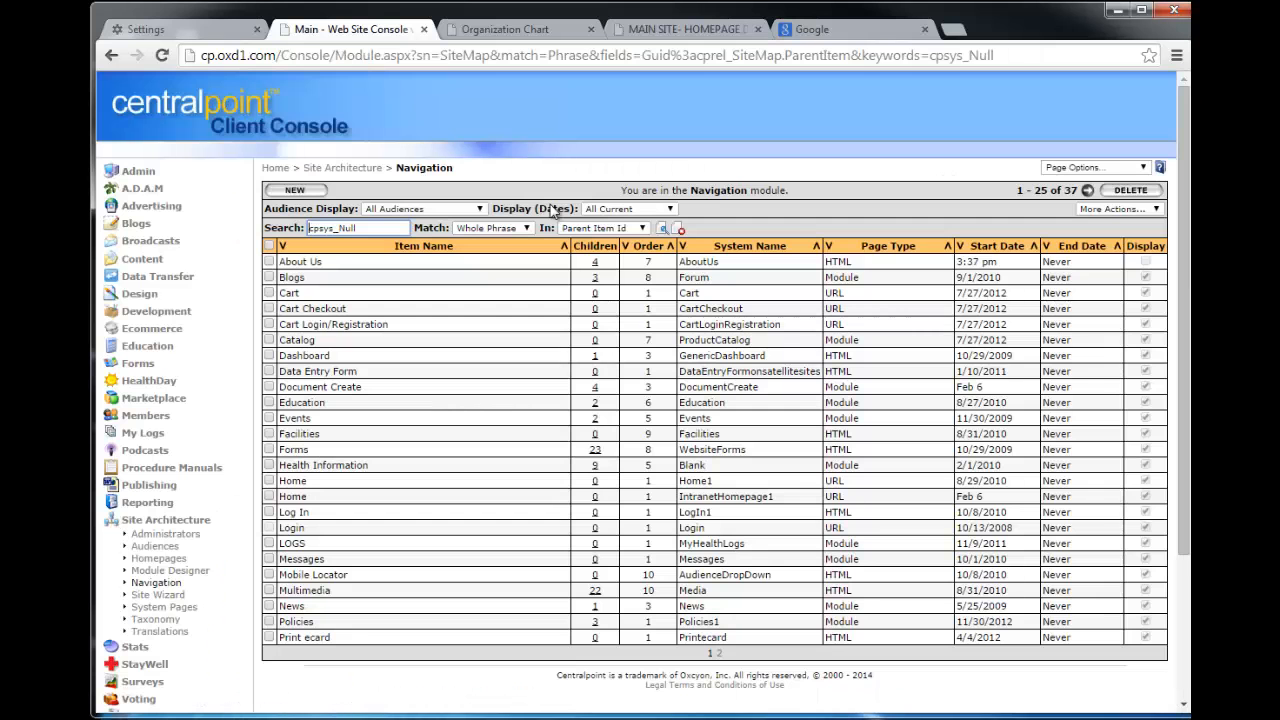
Reopen About Us, select Release as its display status, and examine its publish start date and visibility options without saving
left_click(306, 263)
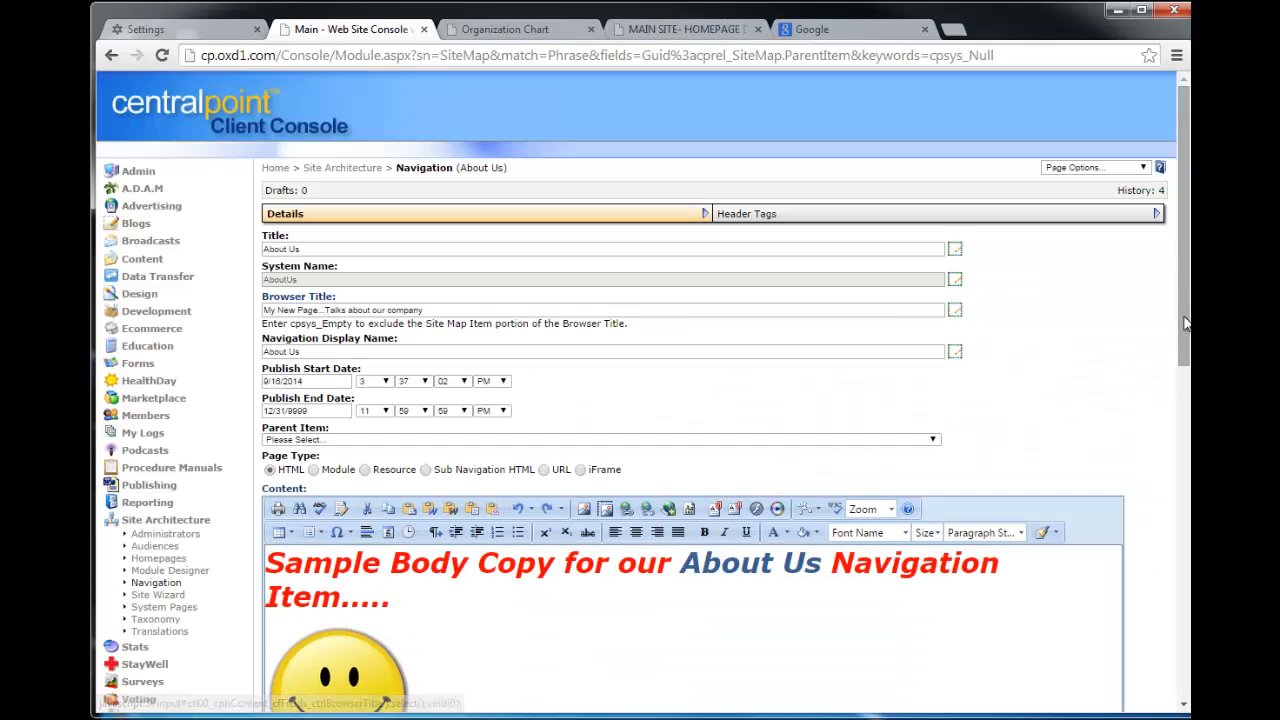
left_click_drag(1183, 316, 1183, 608)
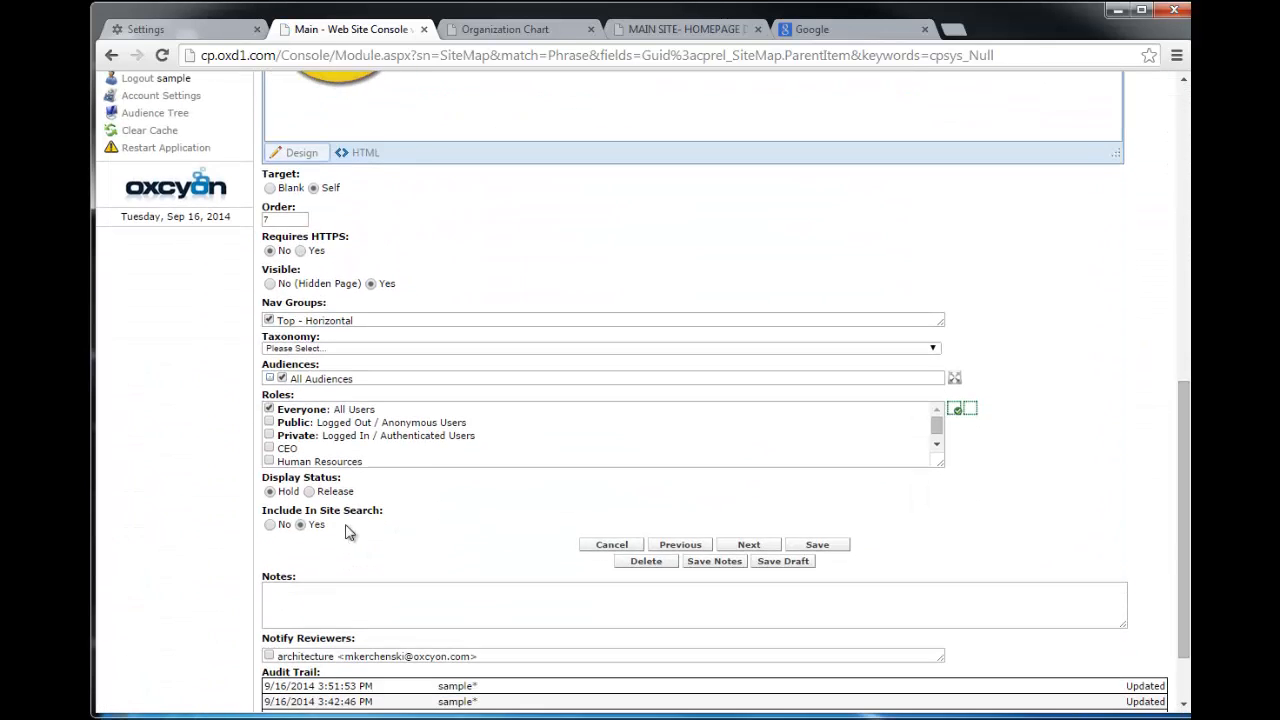
left_click(310, 492)
left_click_drag(1188, 502, 1188, 272)
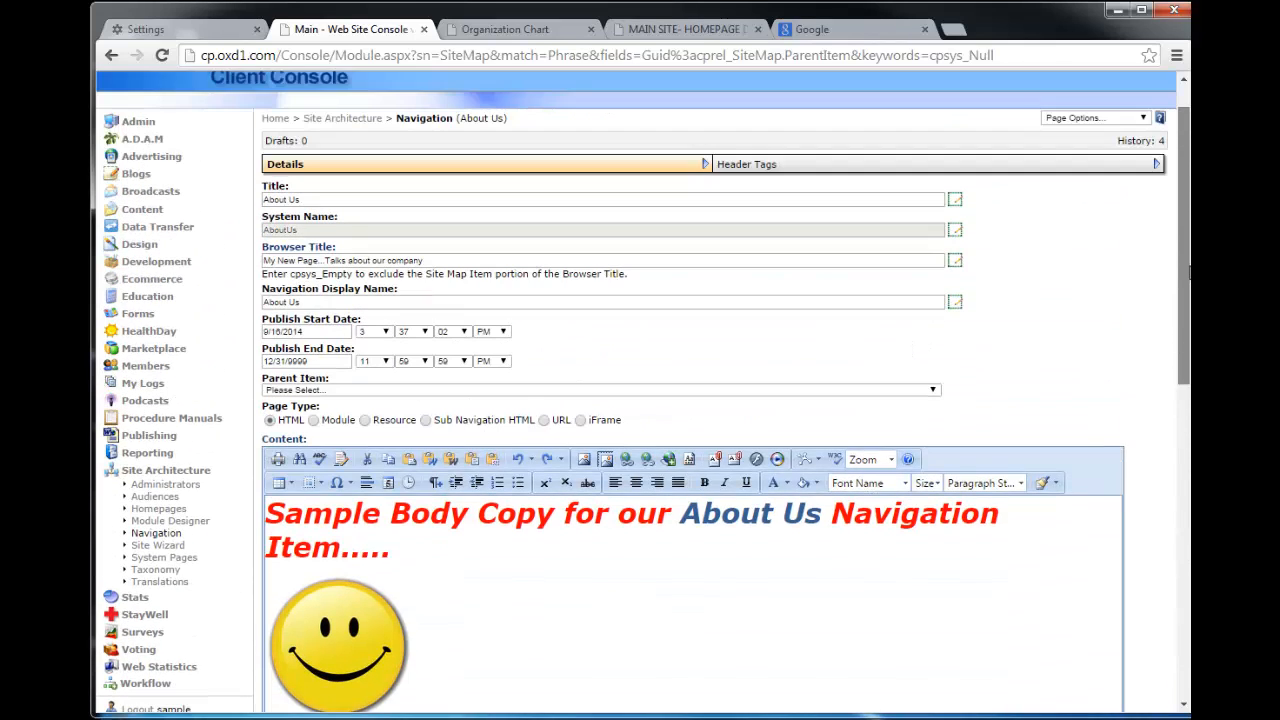
left_click(329, 334)
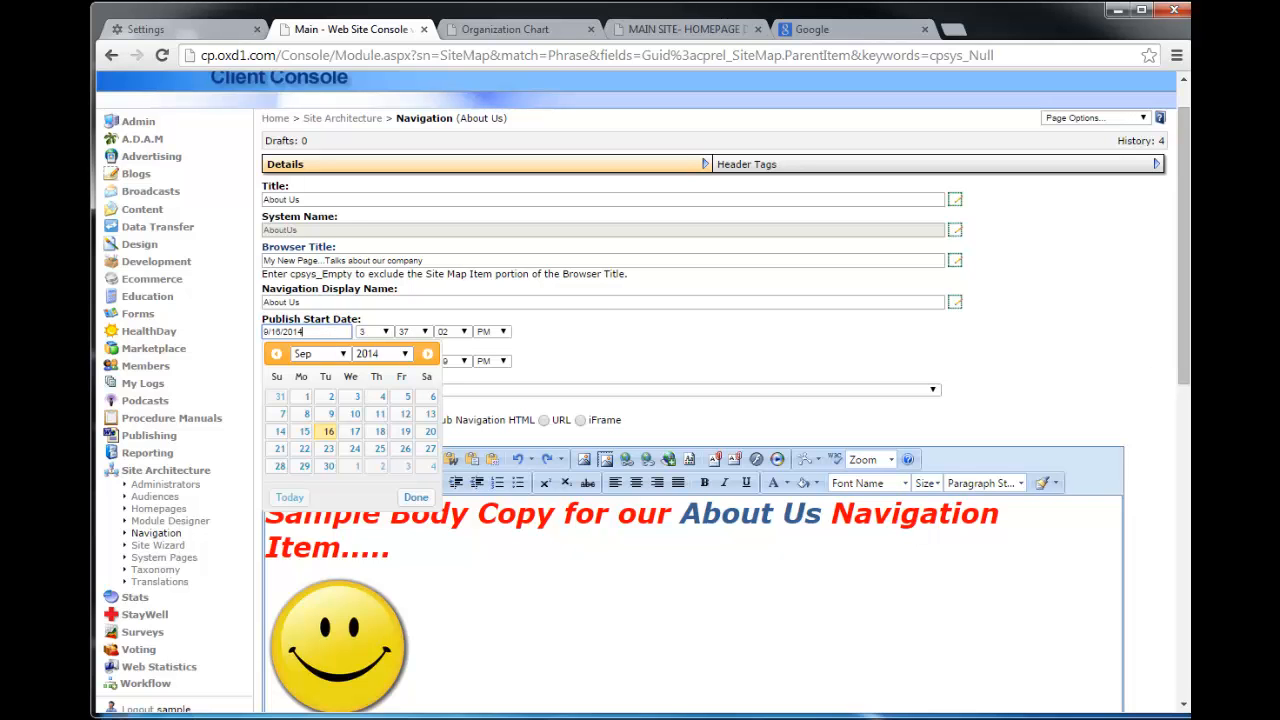
left_click(1149, 367)
left_click_drag(1184, 364, 1184, 660)
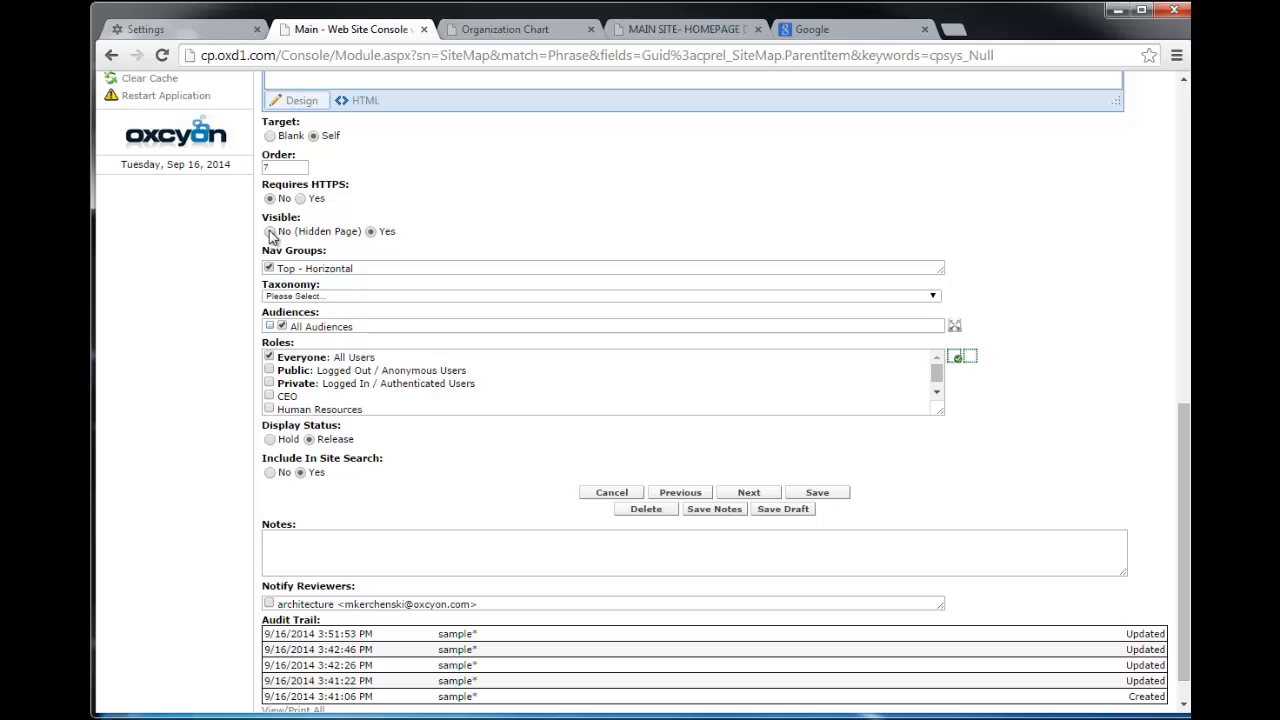
left_click_drag(1180, 479, 1125, 408)
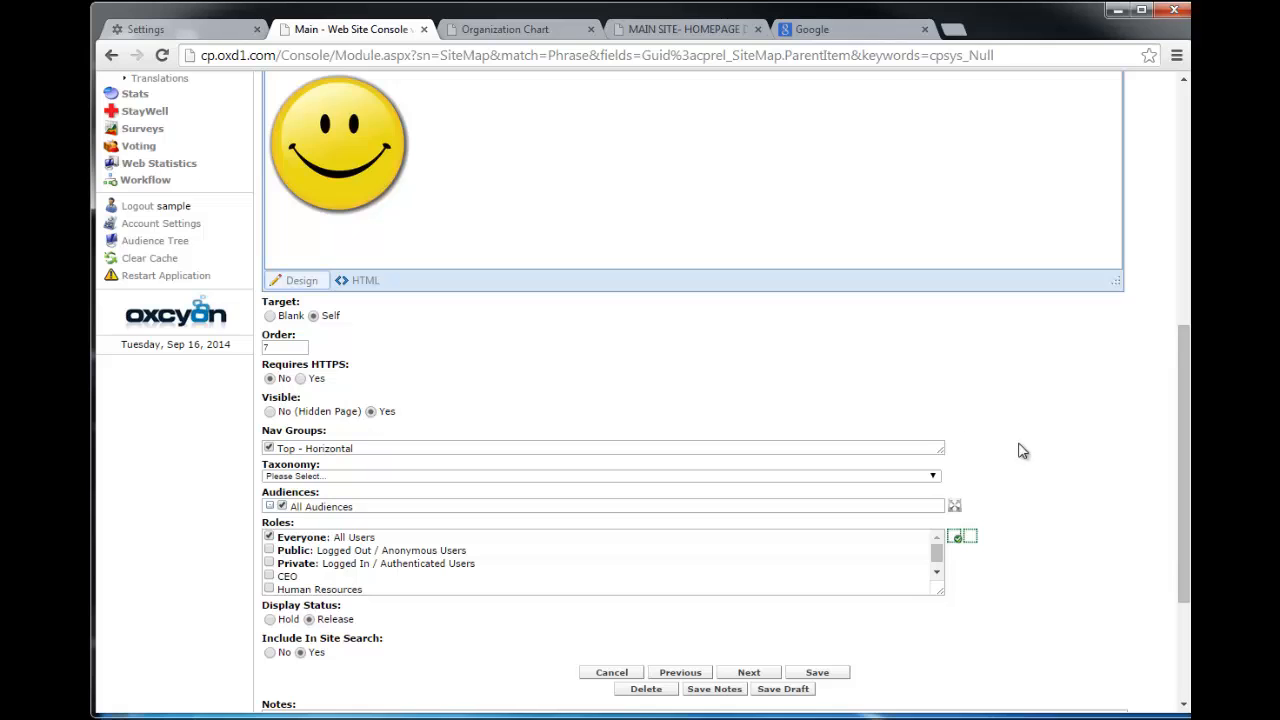
left_click_drag(1181, 559, 1170, 200)
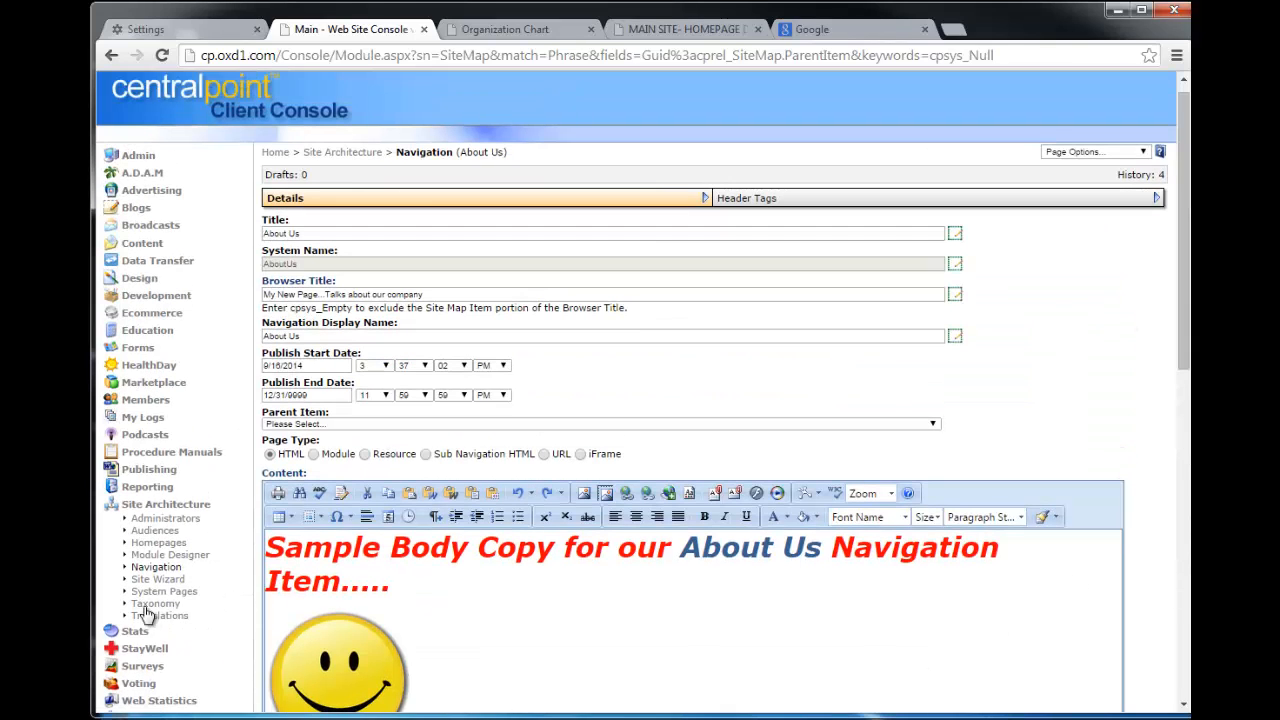
Reopen About Us from the Navigation list, set its display status to Release, and save the item
left_click(160, 567)
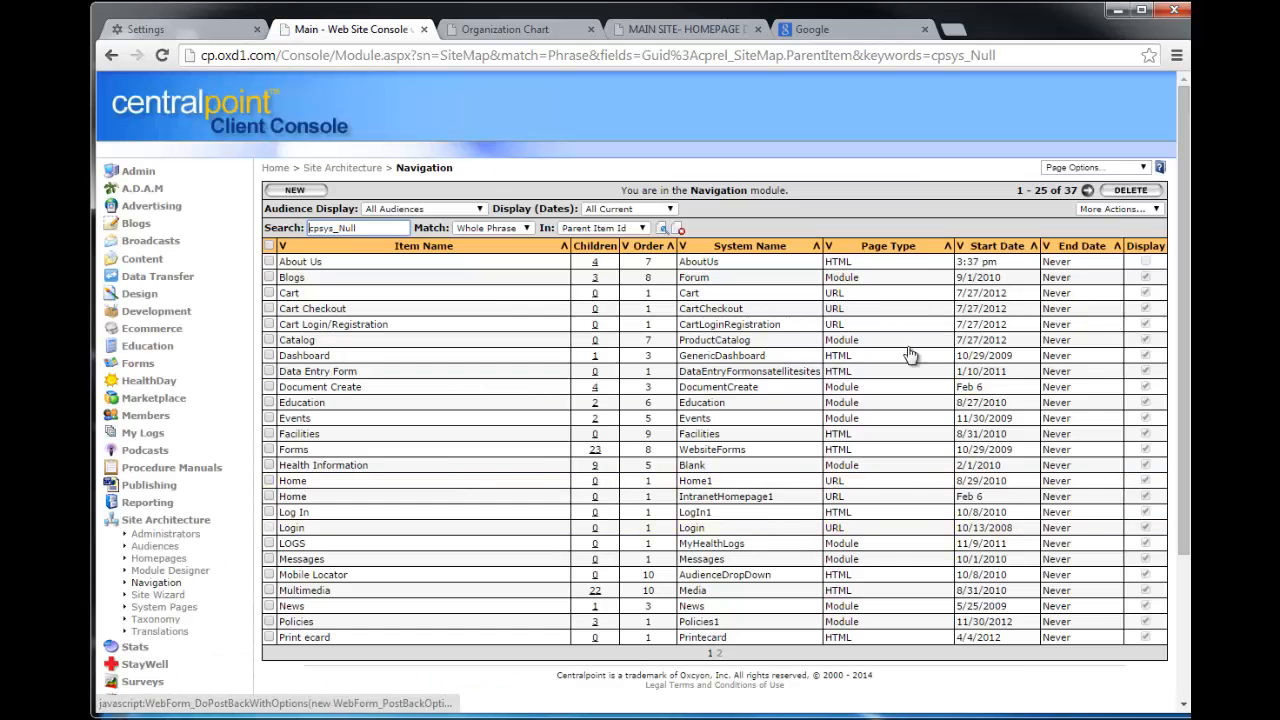
left_click(313, 262)
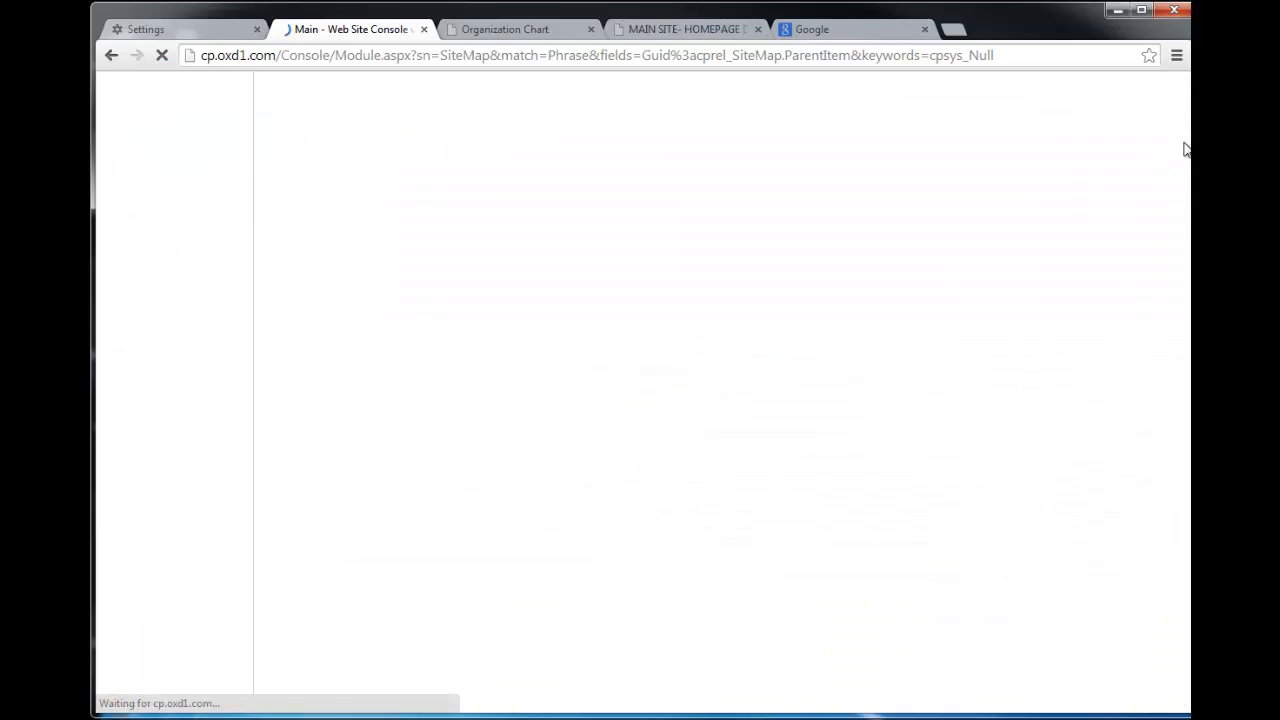
scroll(690, 400, "down", 2)
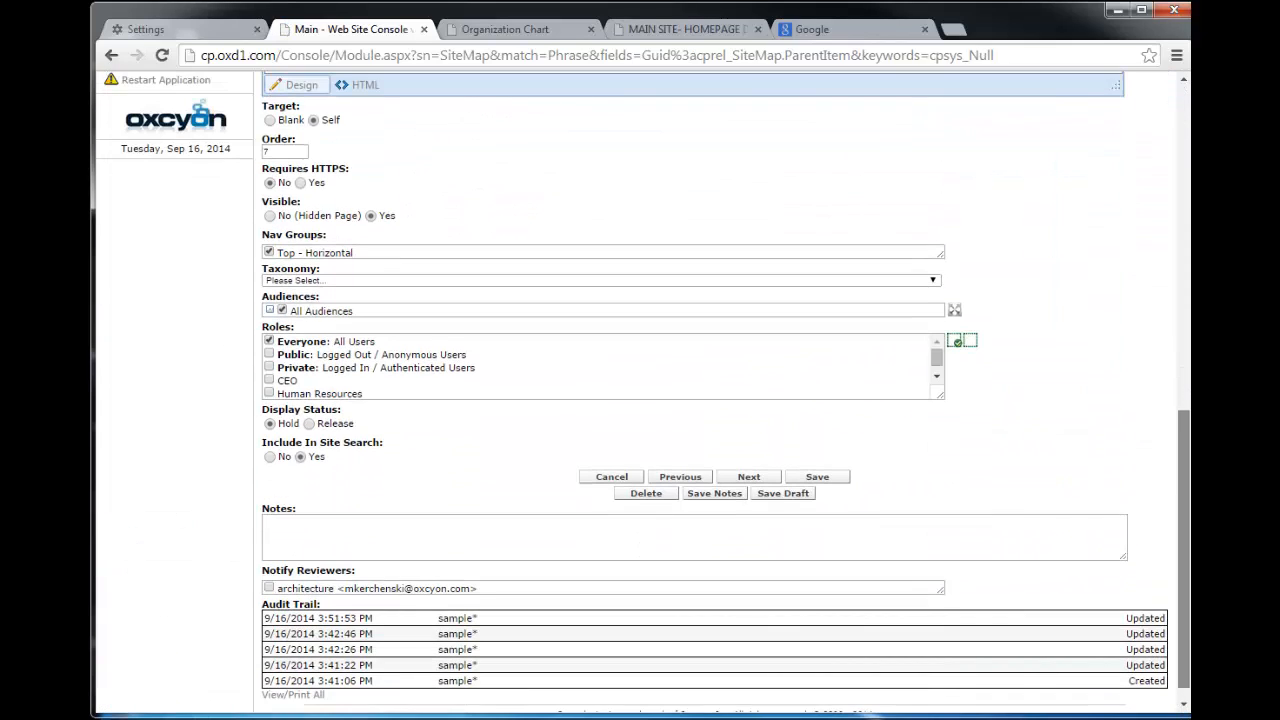
left_click(310, 424)
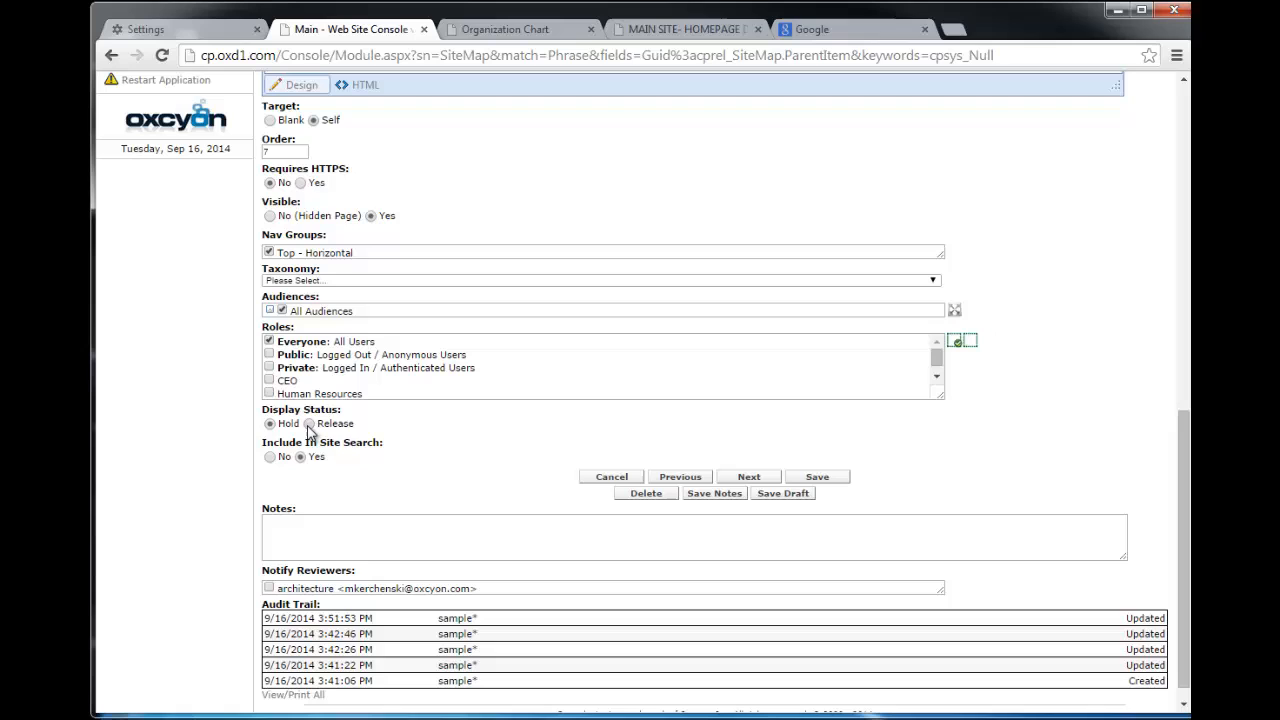
left_click(835, 488)
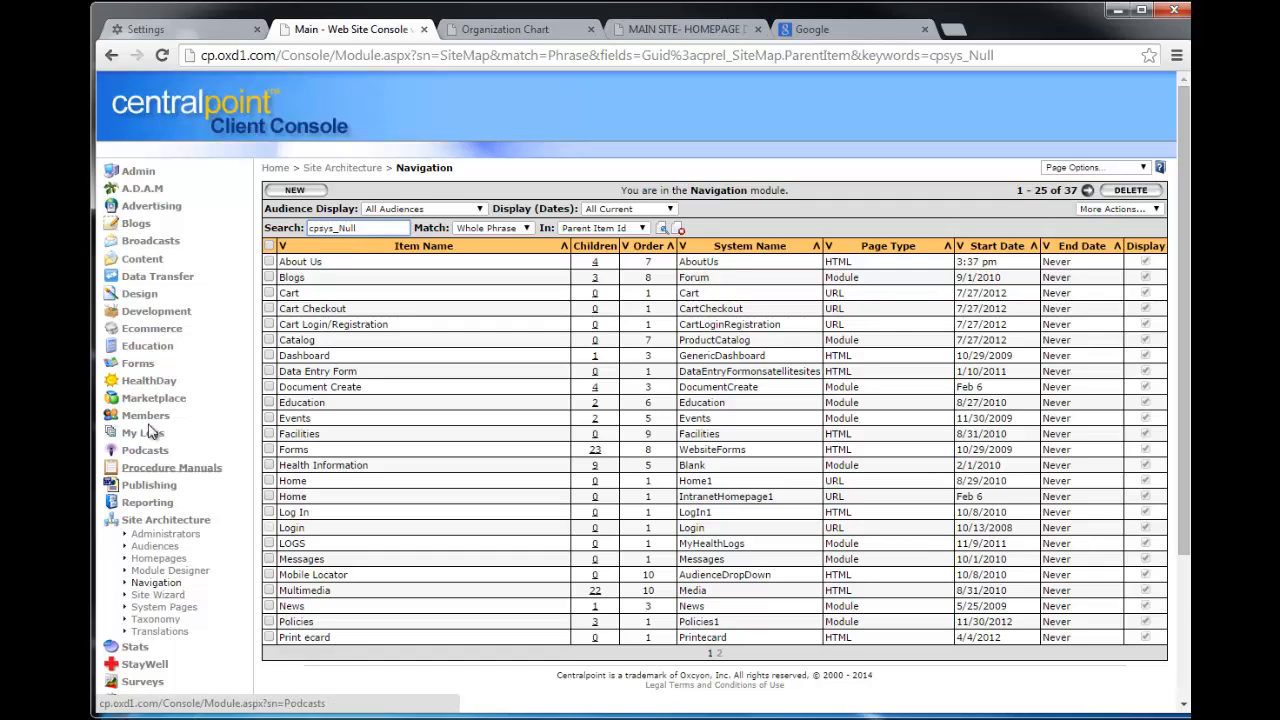
Preview the *POST NEW EMPLOYEE DOCUMENT FORM in the Forms module, briefly open its record, and return to the forms list
left_click(143, 366)
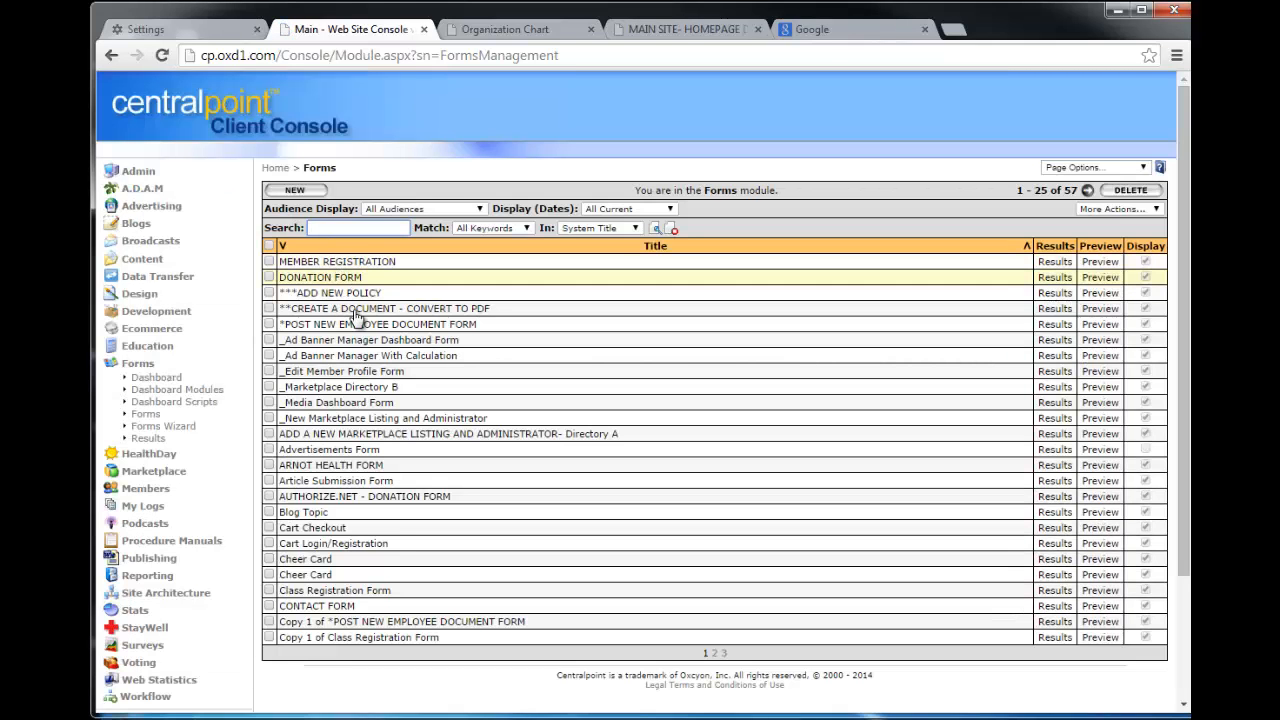
left_click(1104, 326)
left_click_drag(1147, 383, 553, 118)
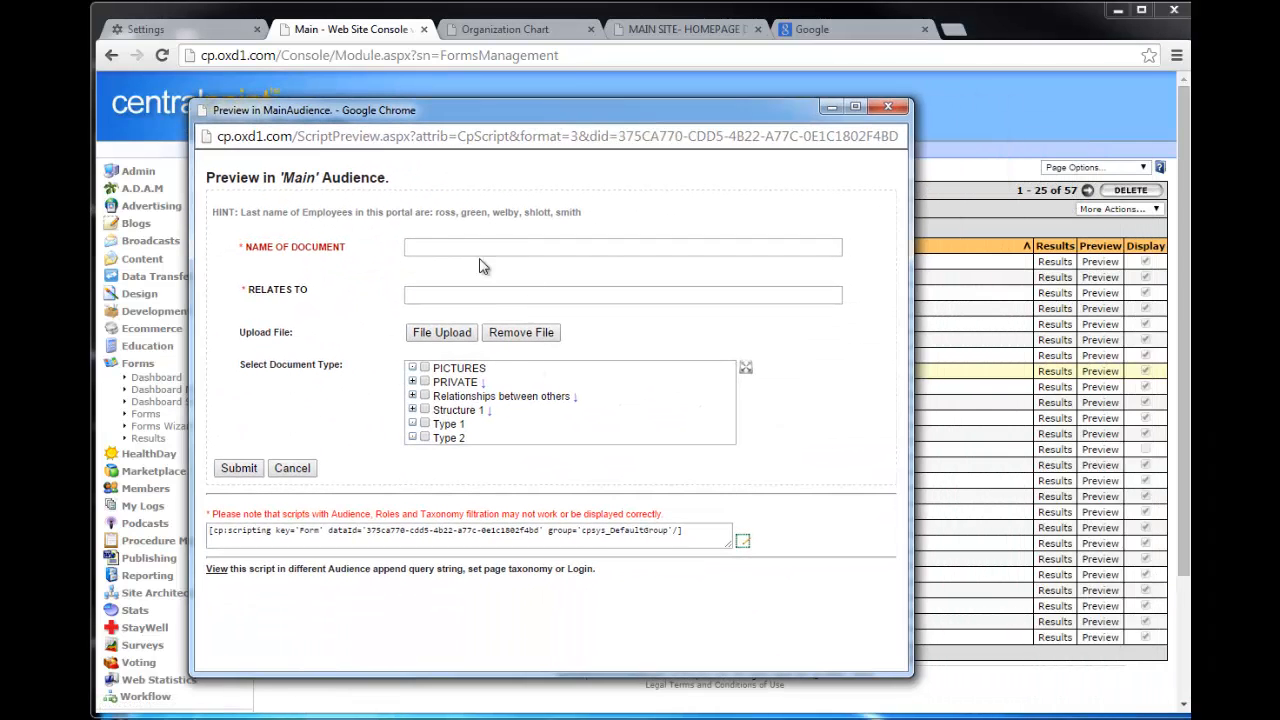
left_click(890, 108)
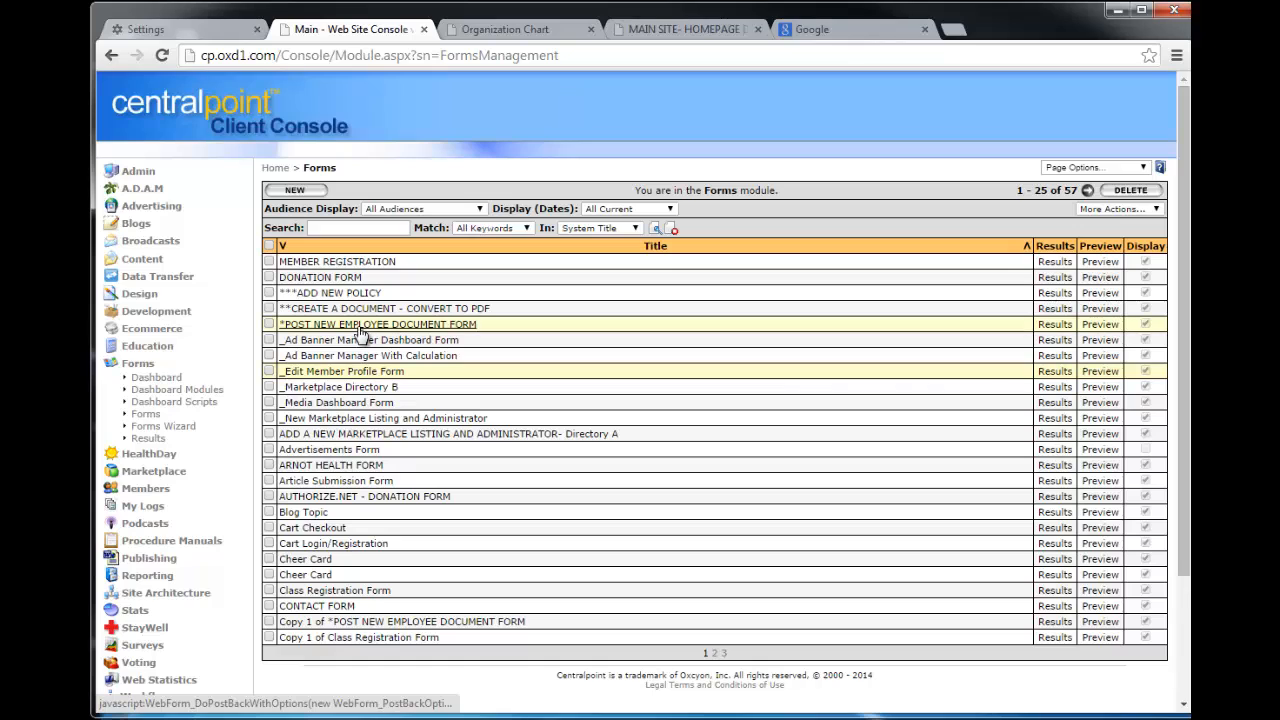
left_click(358, 326)
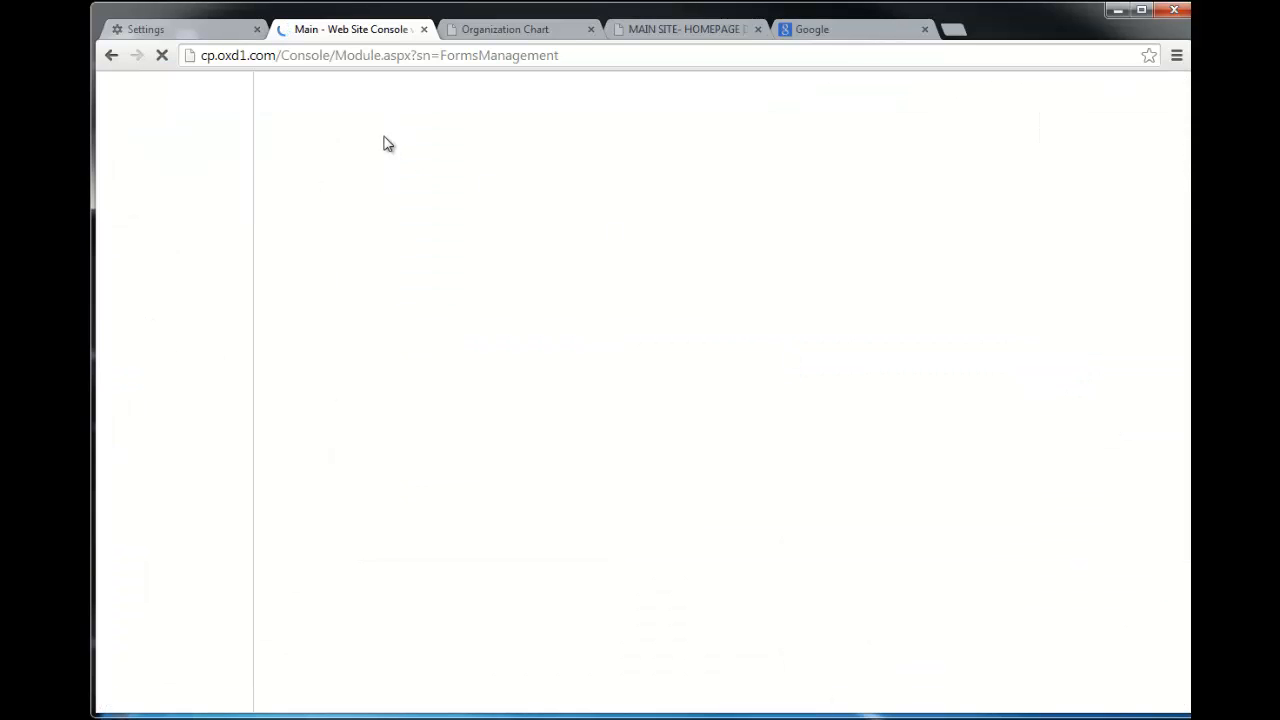
left_click(119, 58)
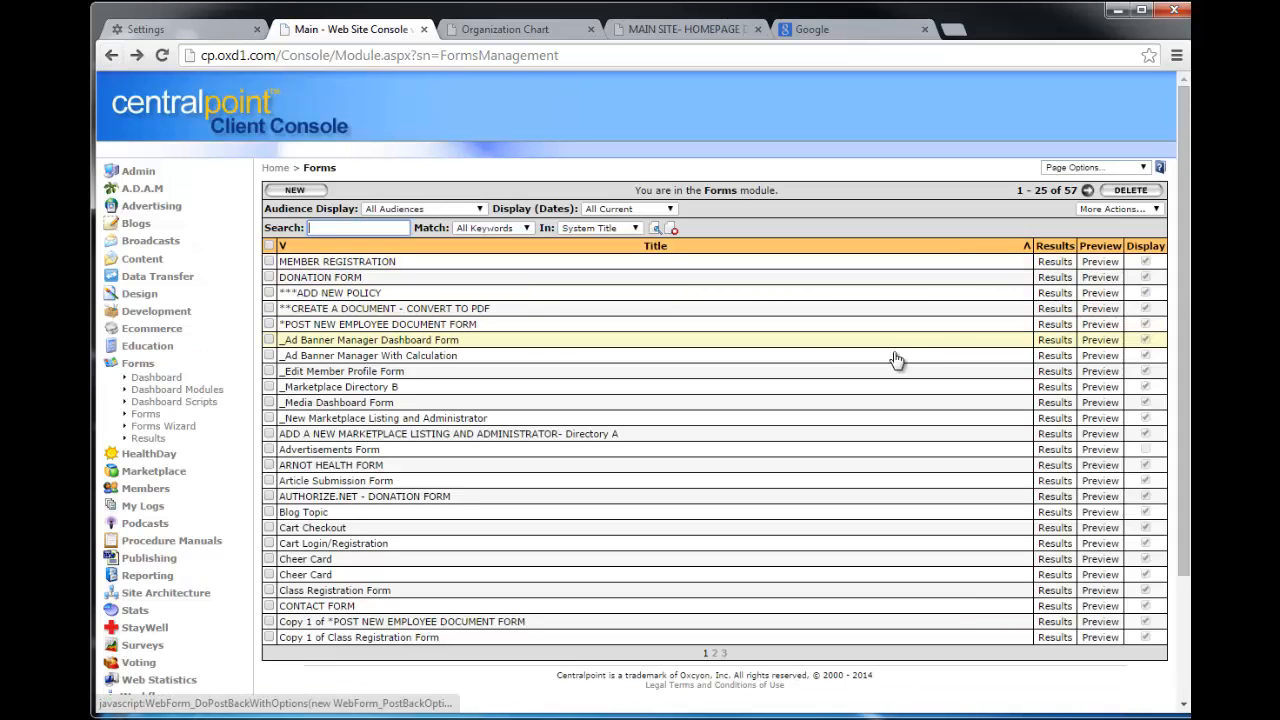
Copy the cp:scripting code from the preview of the *POST NEW EMPLOYEE DOCUMENT FORM, and close the preview
left_click(1099, 326)
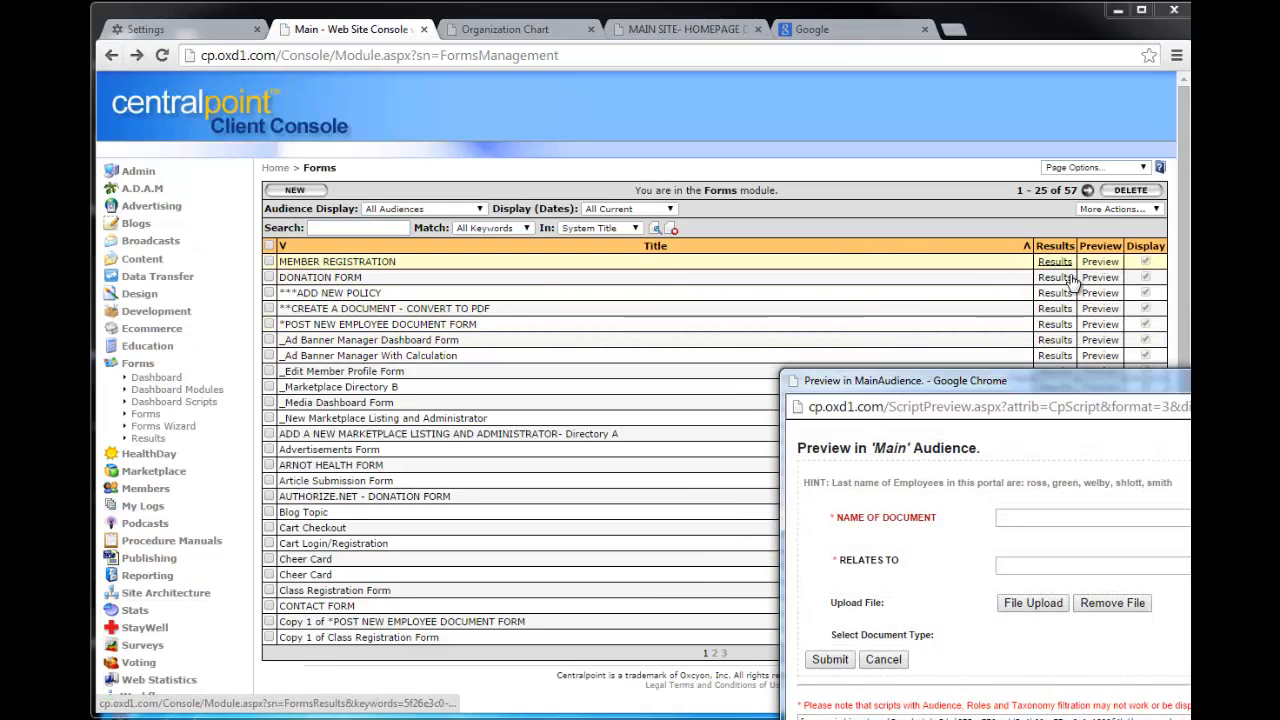
left_click_drag(1070, 252, 632, 66)
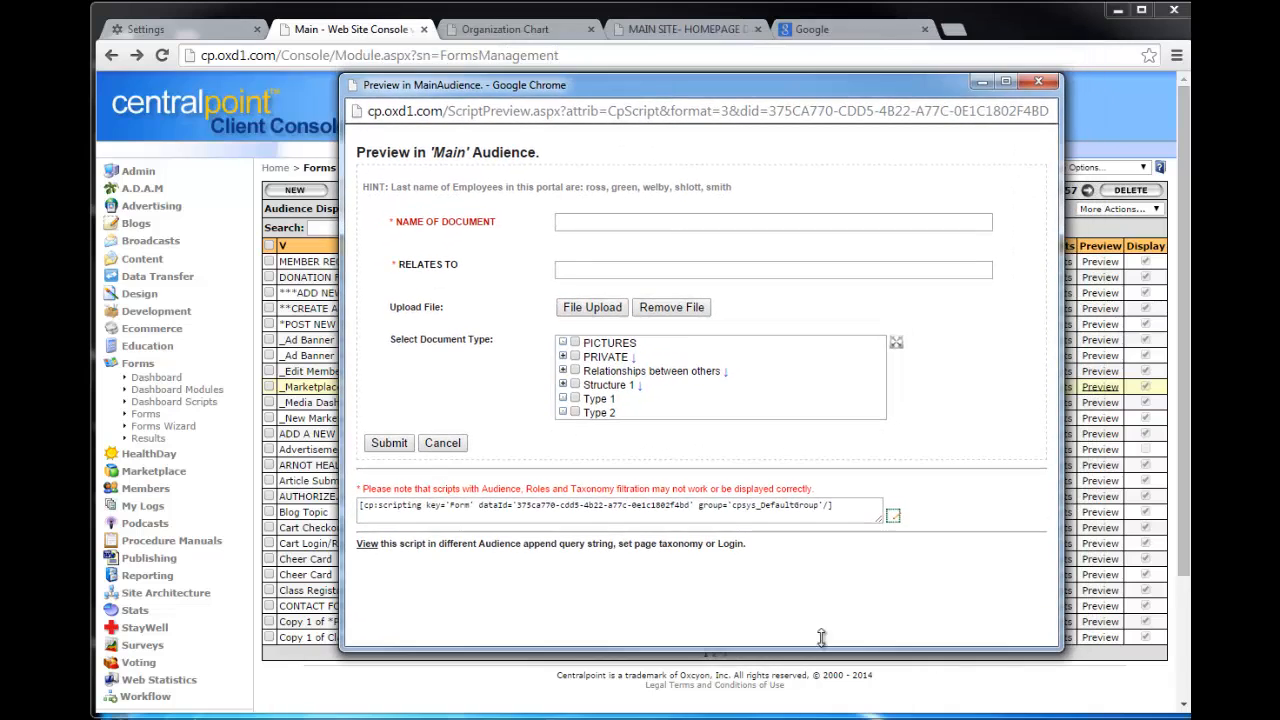
left_click_drag(863, 503, 305, 487)
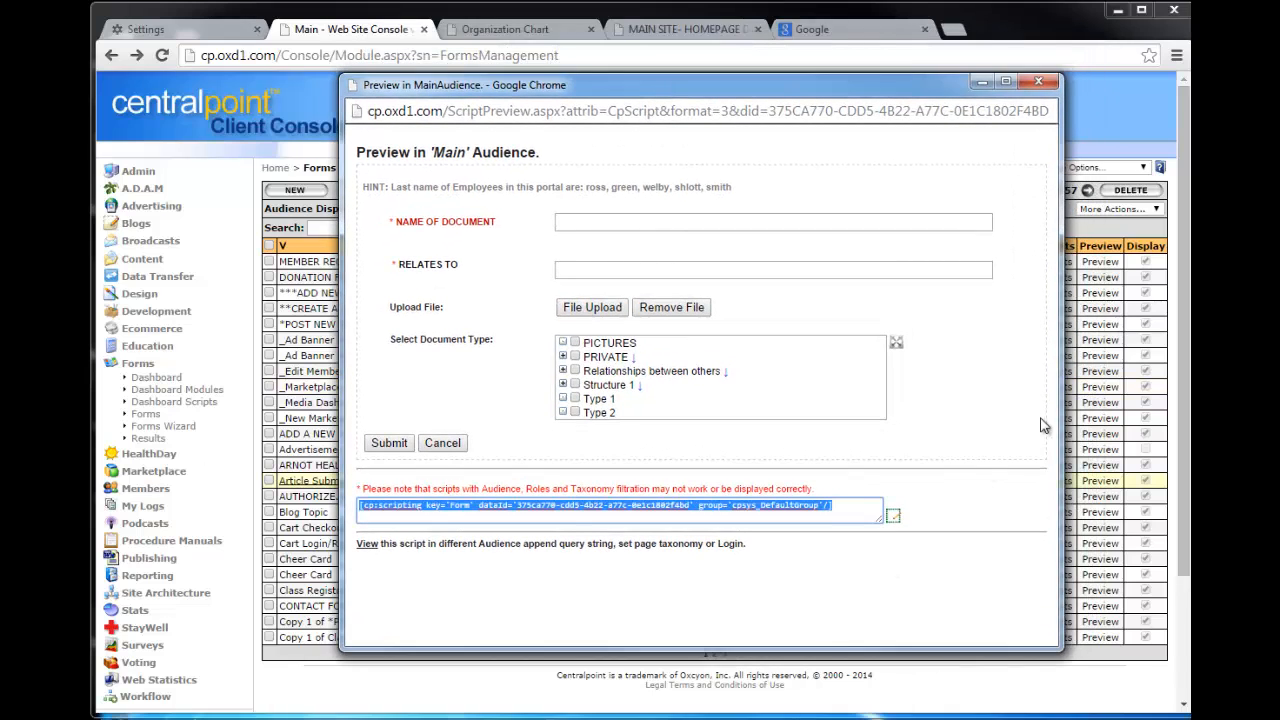
left_click(1039, 81)
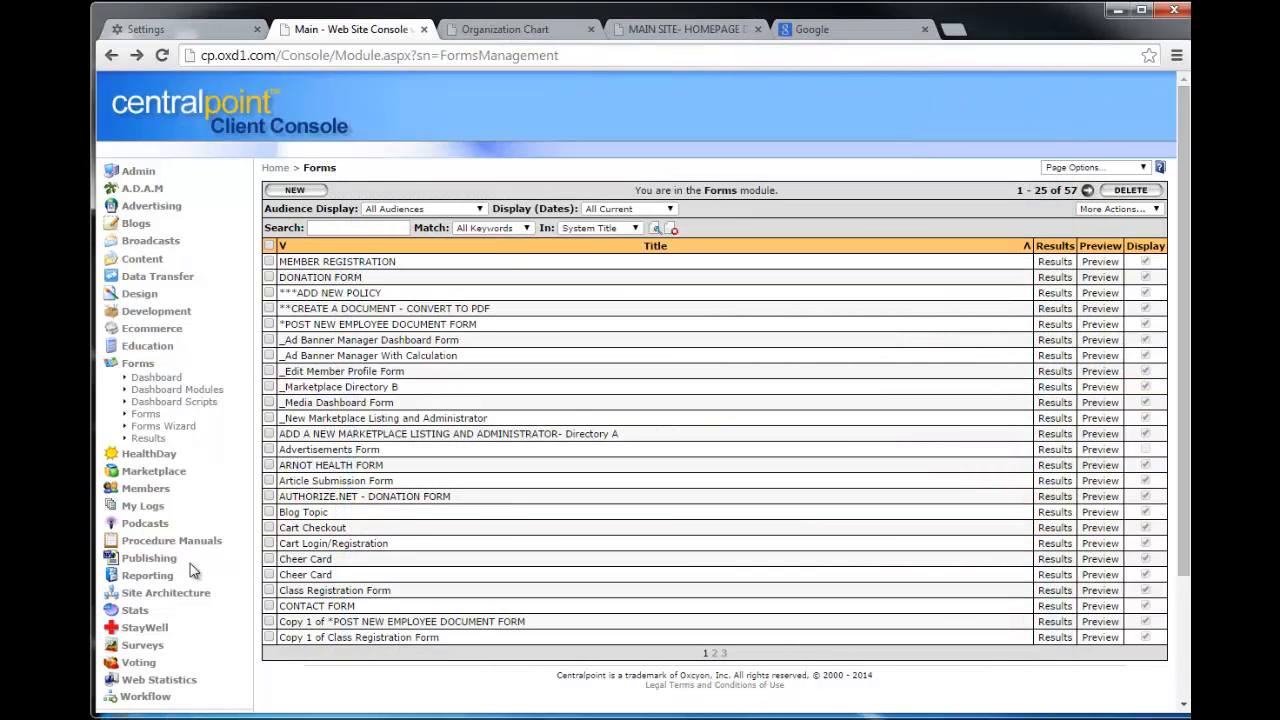
Start a new item in the Site Architecture Navigation module titled "Contact Us Form" with About Us as its parent item
left_click(202, 596)
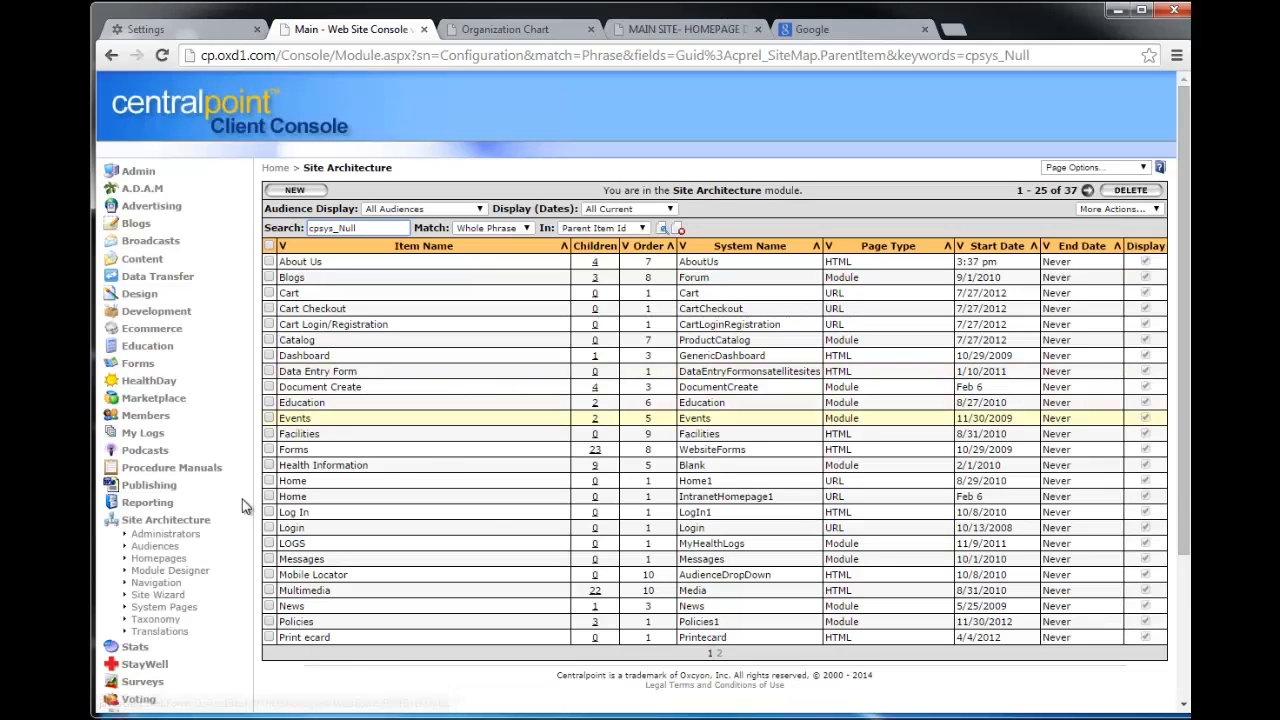
left_click(172, 585)
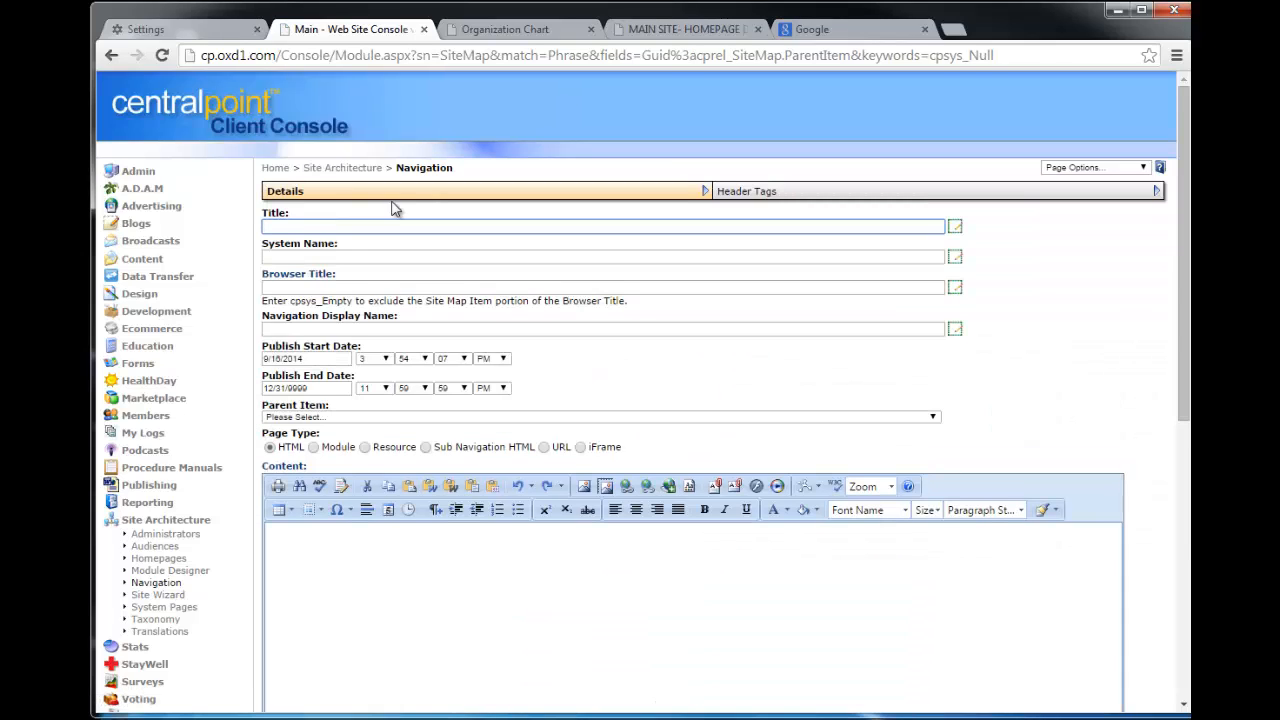
type("Contact Us Form")
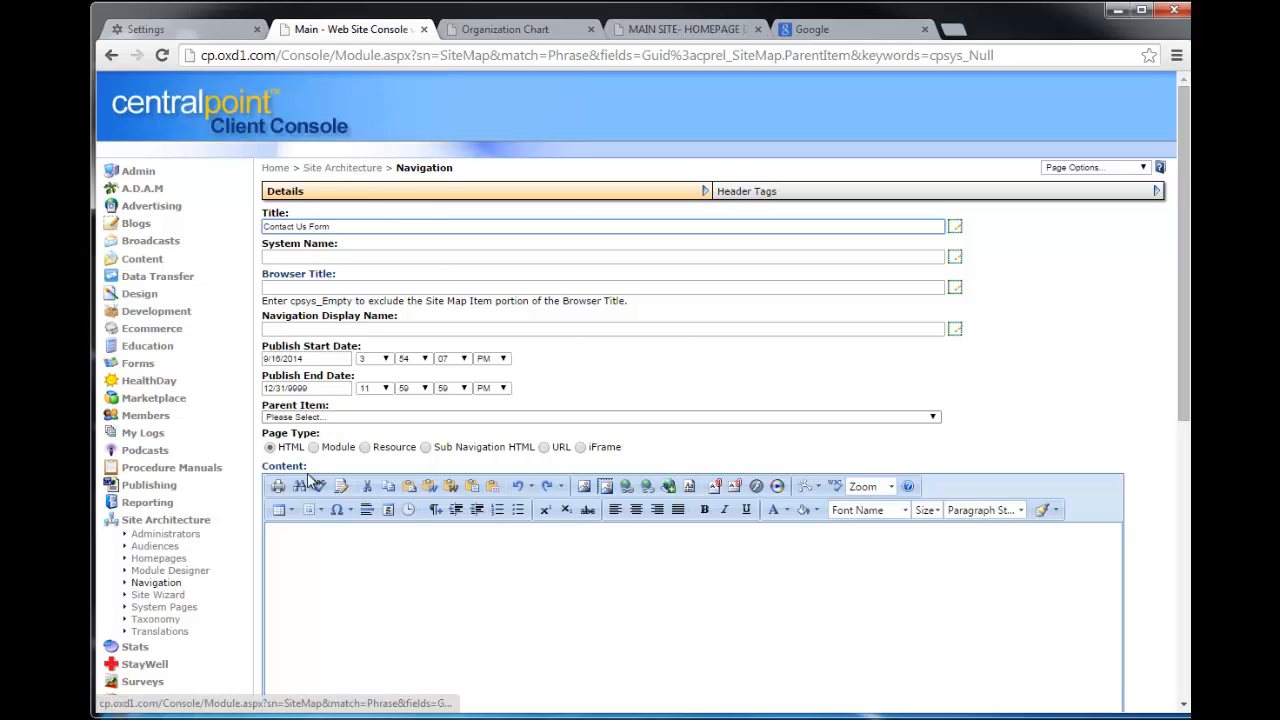
left_click(335, 416)
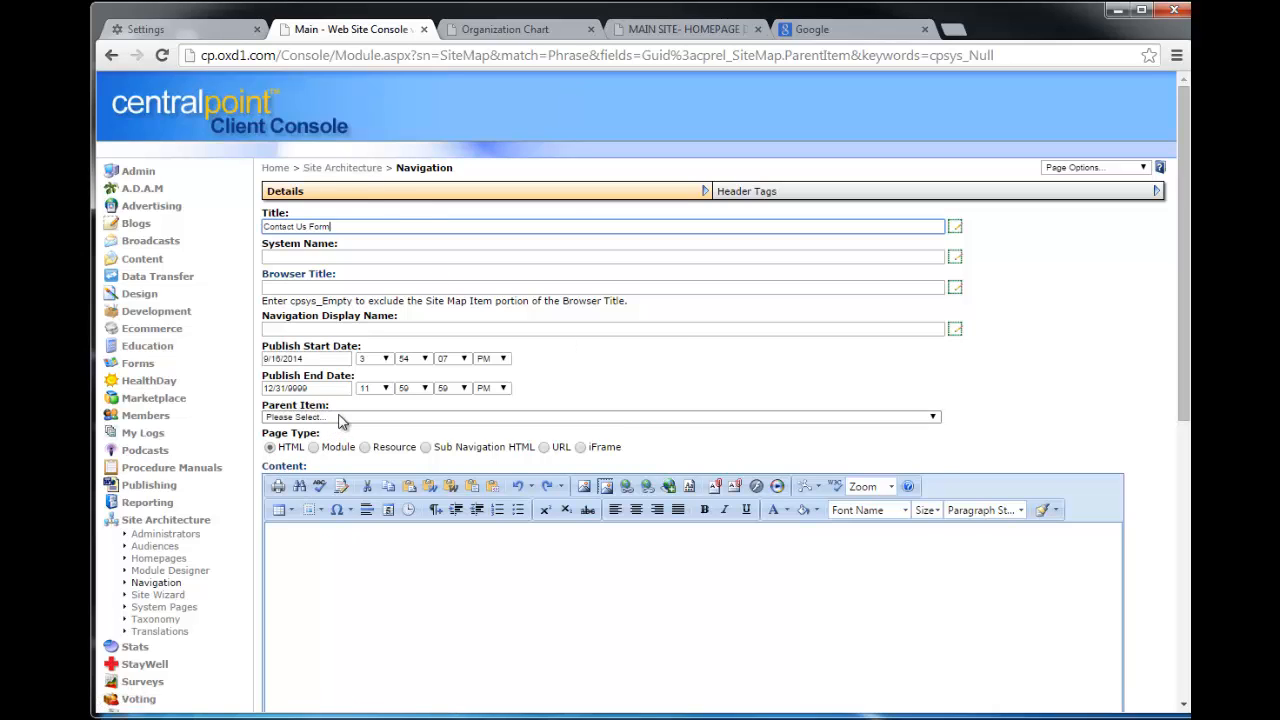
left_click(340, 440)
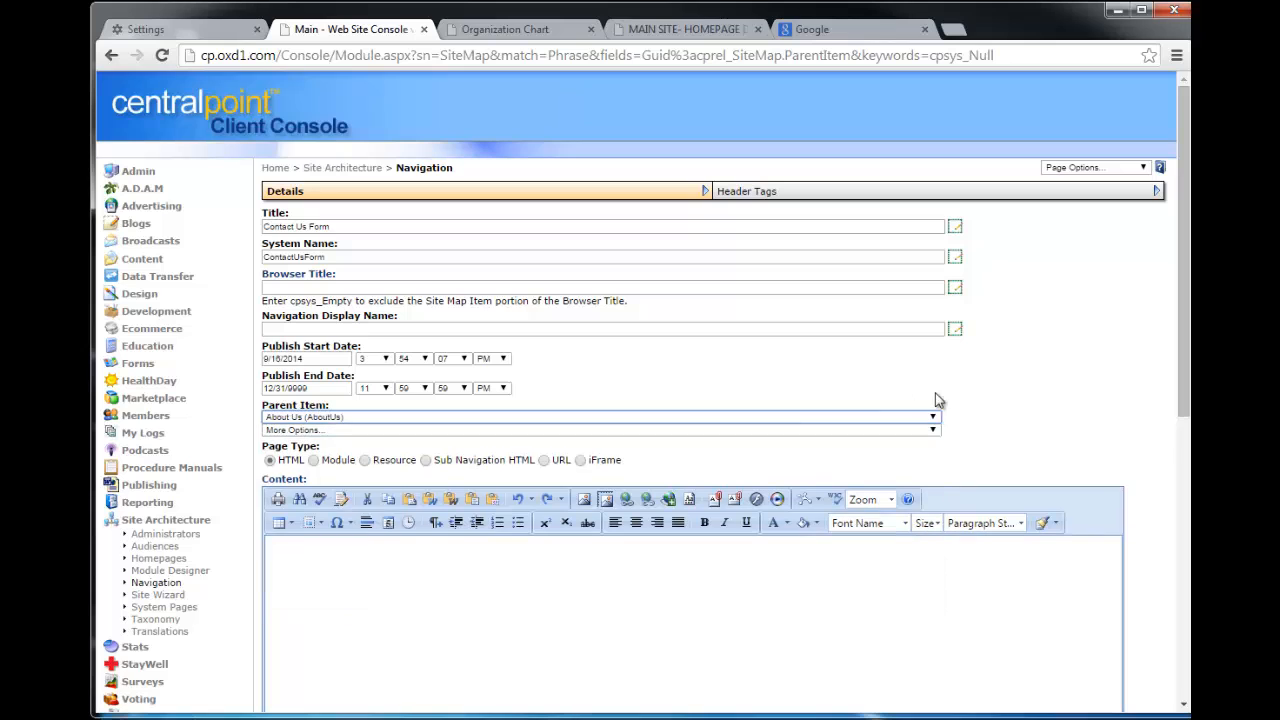
Paste the copied cp:scripting form code into the Contact Us Form item's content and save the item
left_click_drag(1184, 300, 1184, 380)
scroll(632, 411, "down", 1)
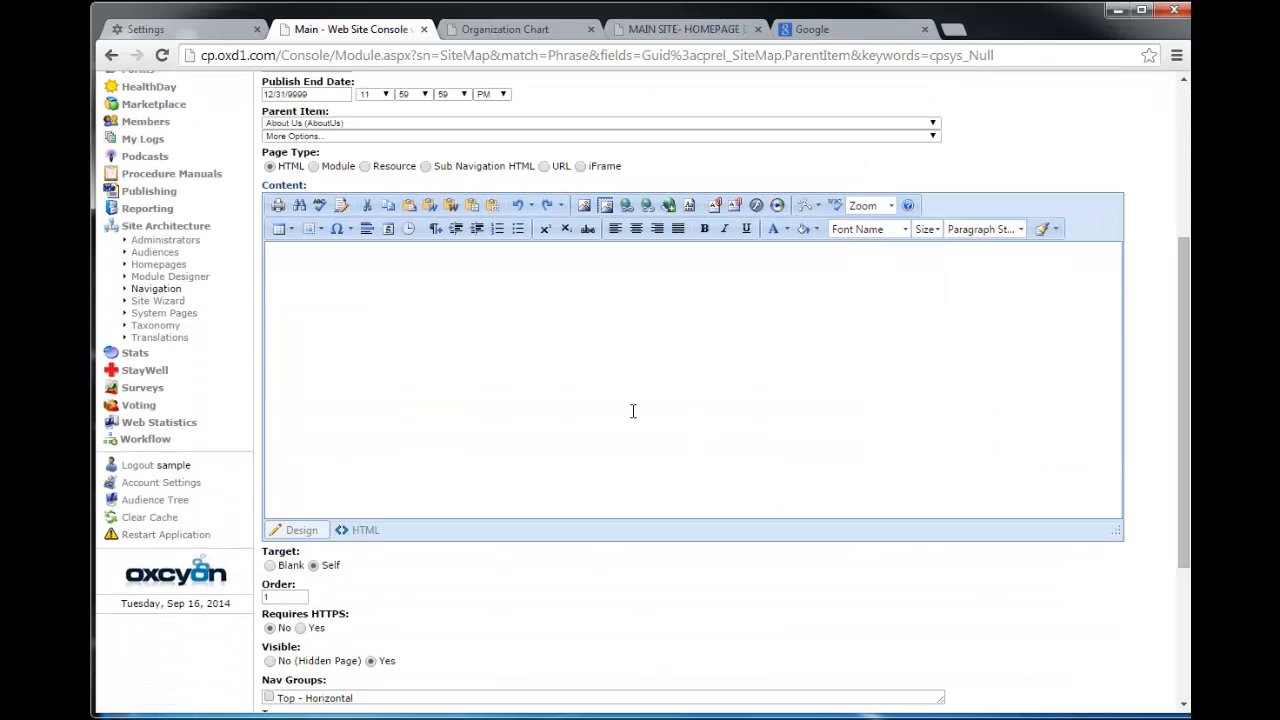
left_click(486, 301)
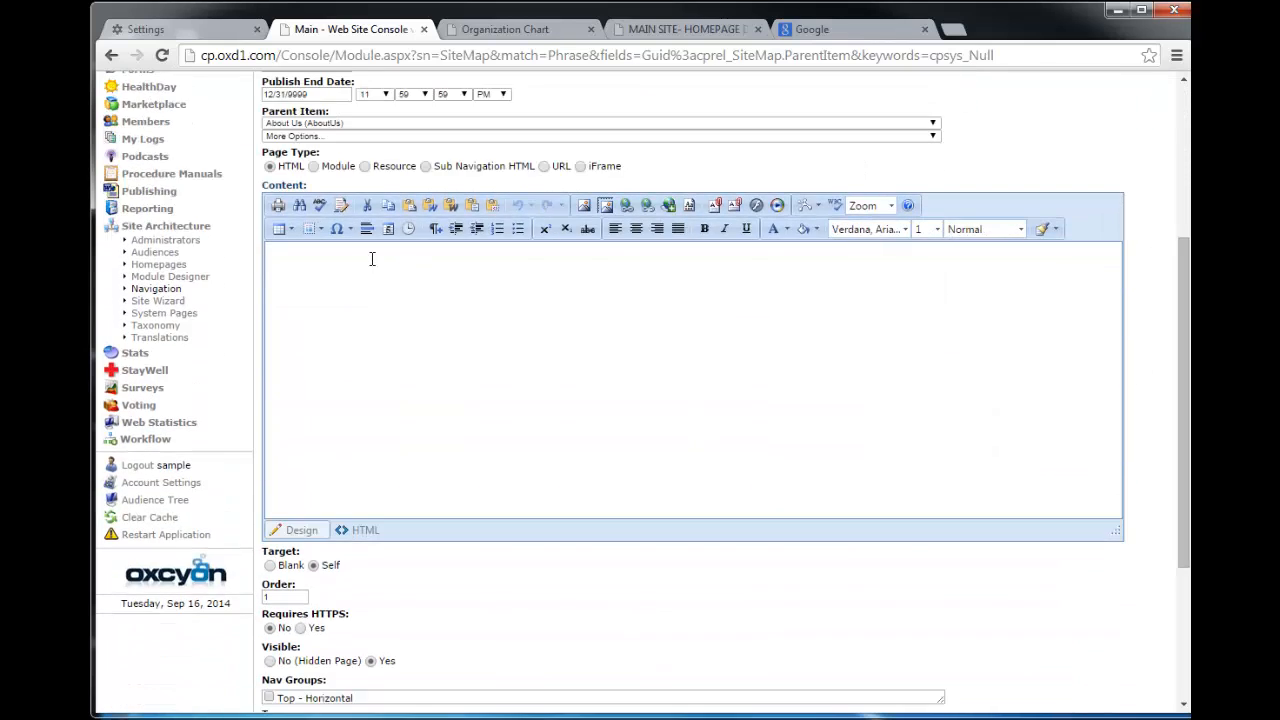
type("[cp:scripting key='Form' dataId='375ca770-cdd5-4b22-a77c-0e1c1802f4bd' group='cpsys_DefaultGroup'/]")
left_click_drag(787, 254, 162, 252)
left_click(797, 368)
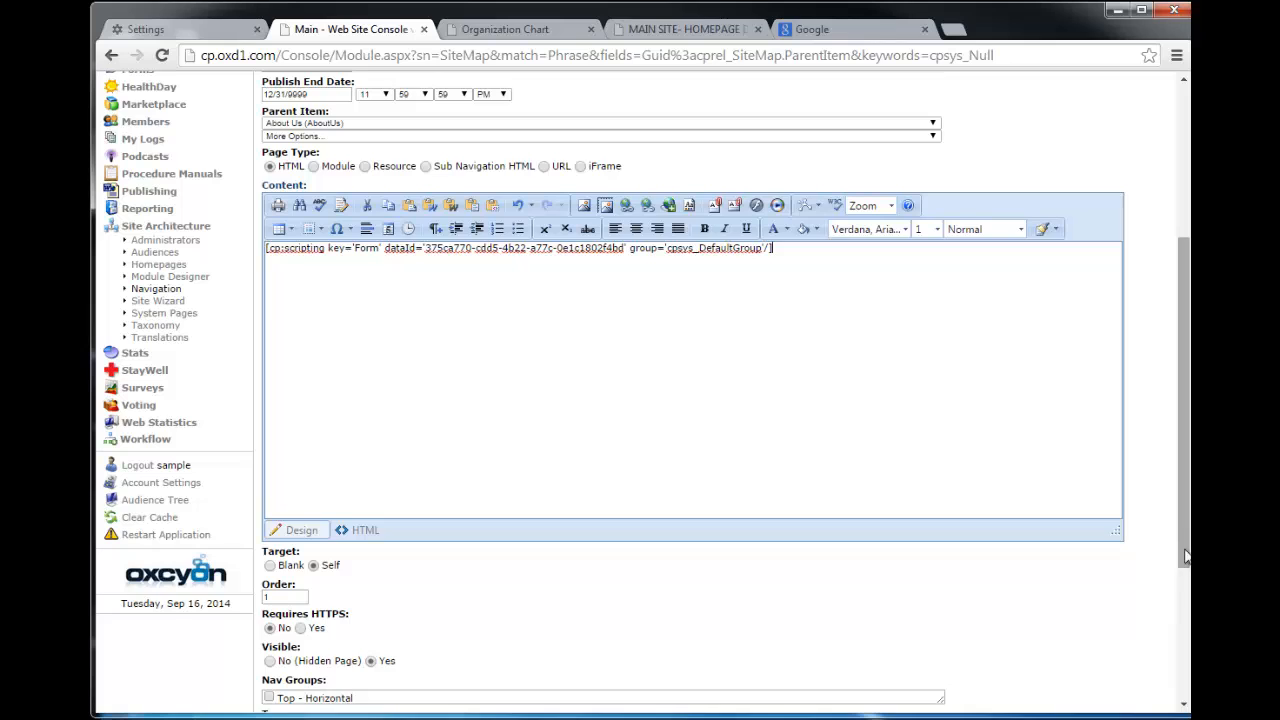
scroll(958, 630, "down", 5)
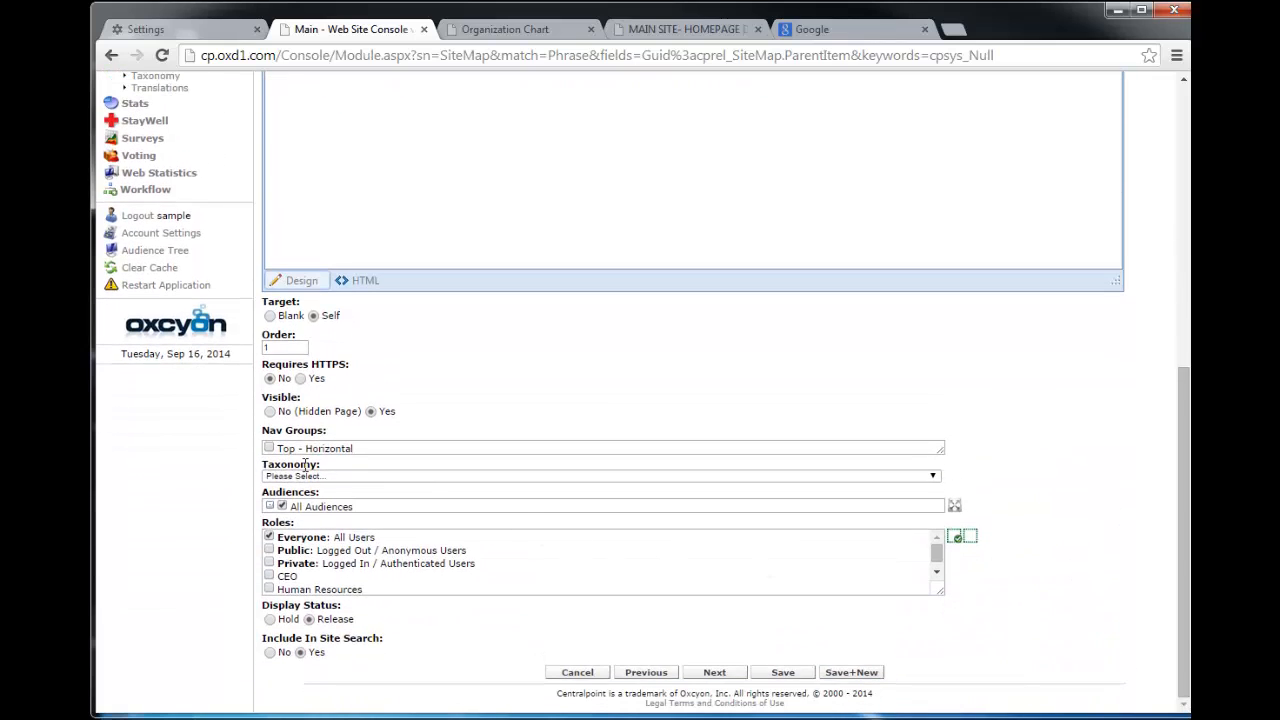
left_click(786, 677)
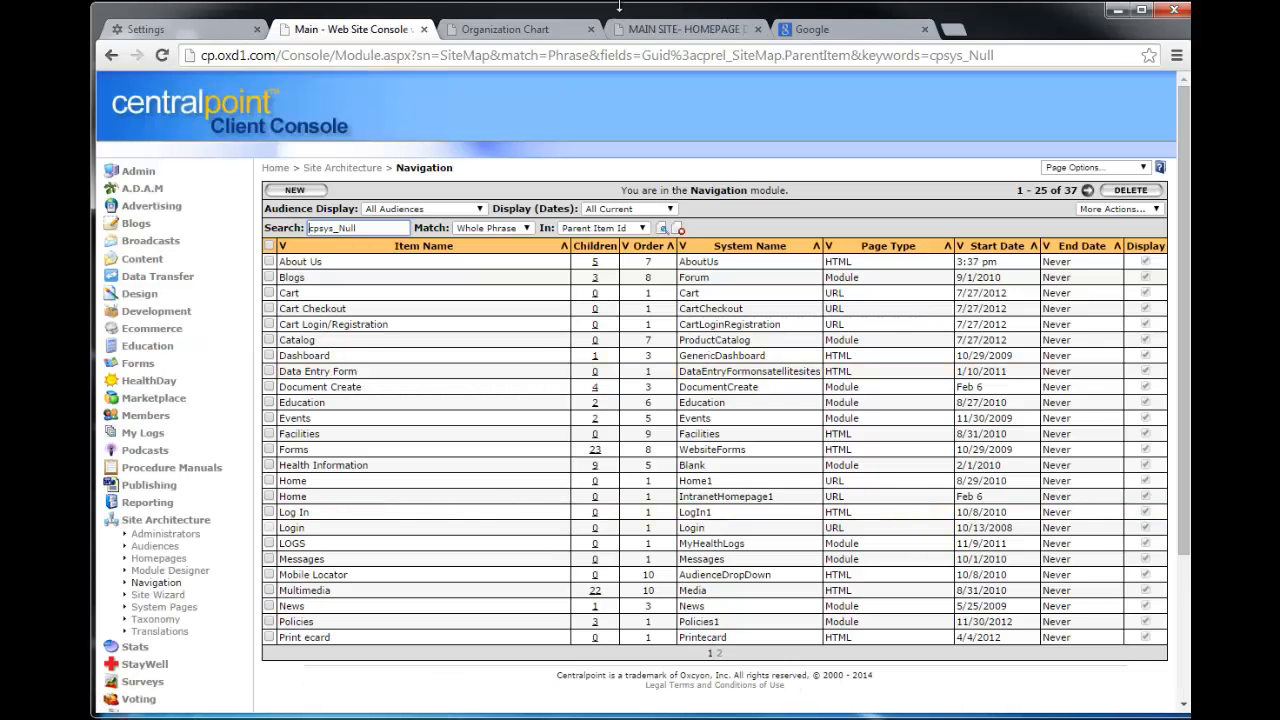
Reload the public main site's homepage and open the Contact Us Form page under About Us to check its form
left_click(679, 28)
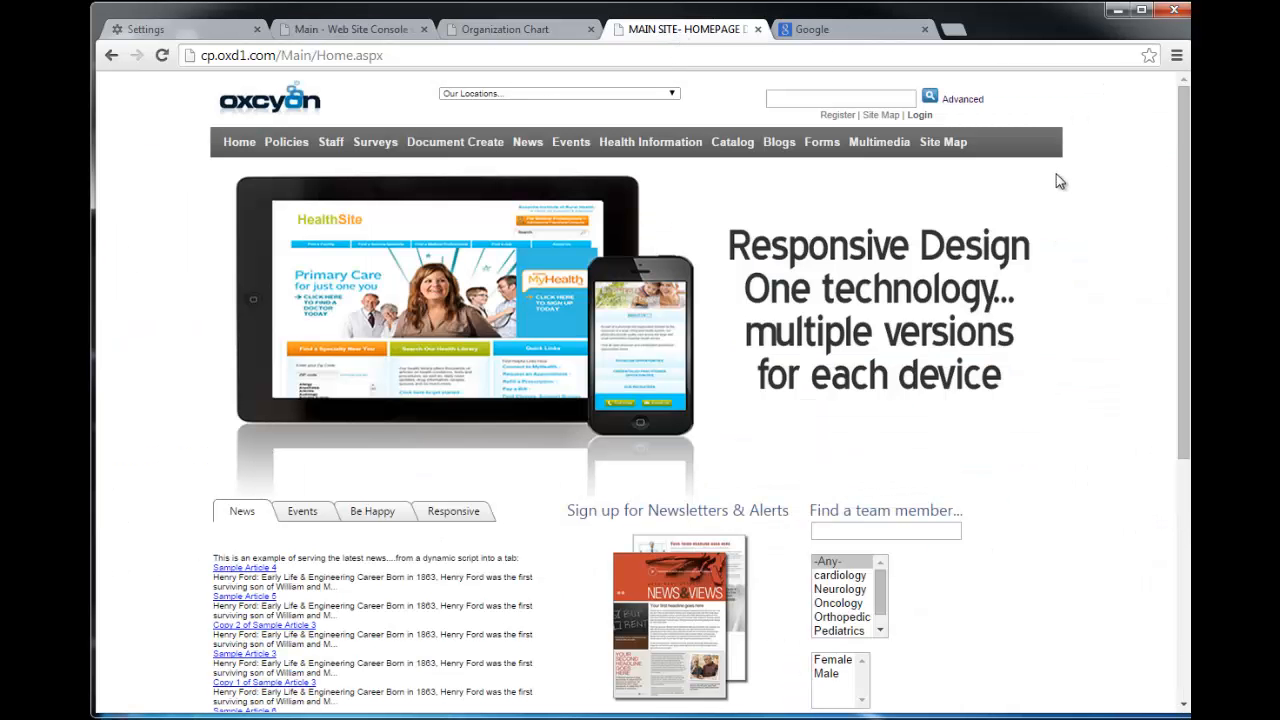
right_click(1077, 191)
left_click(1106, 252)
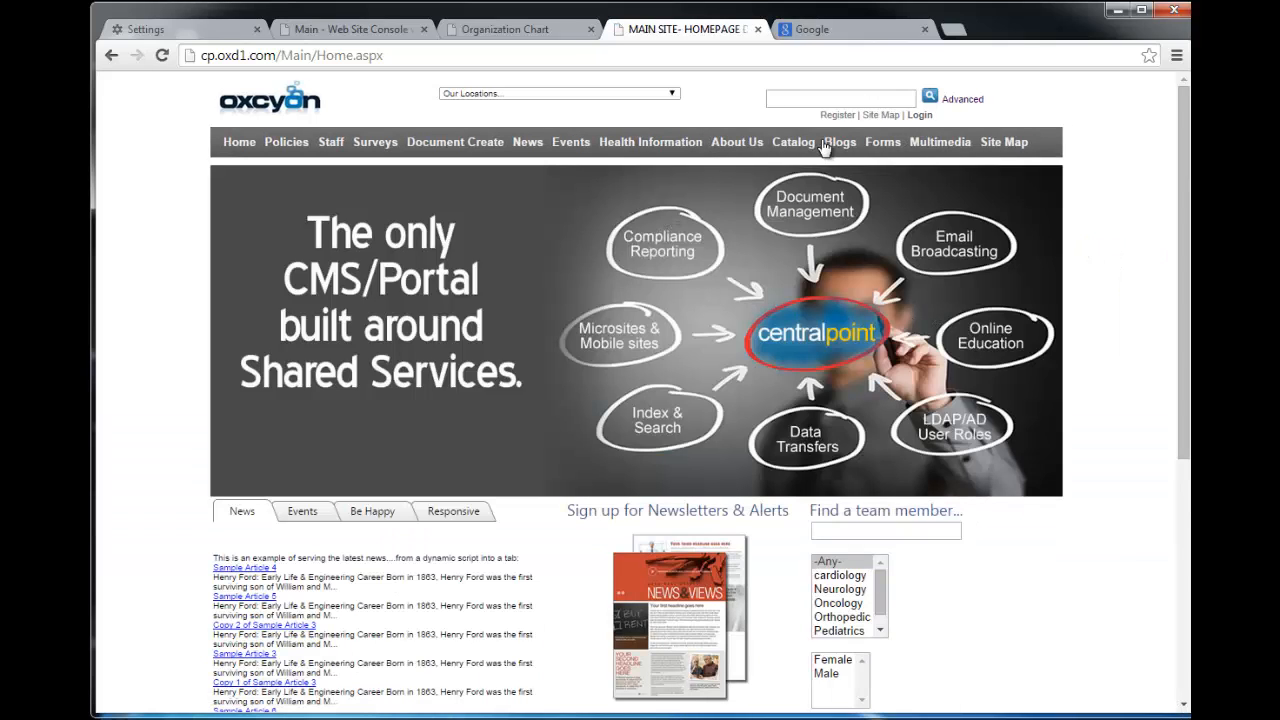
mouse_move(731, 149)
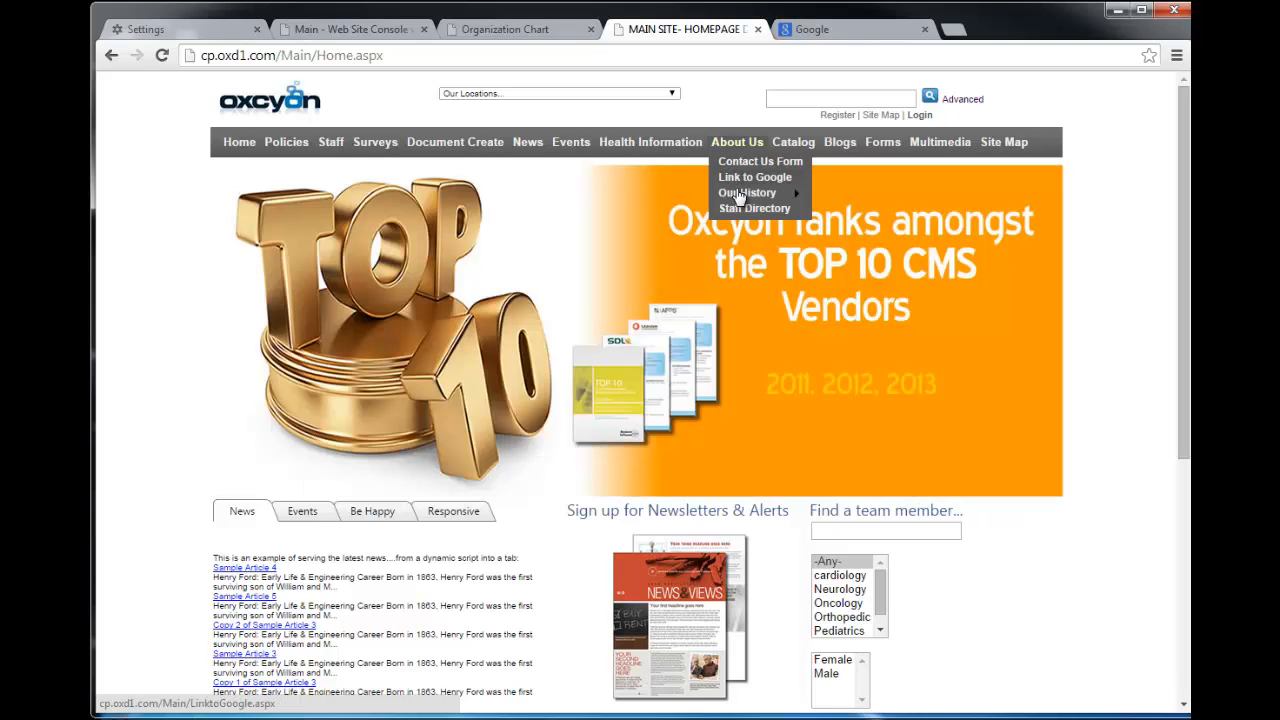
mouse_move(745, 193)
left_click(770, 166)
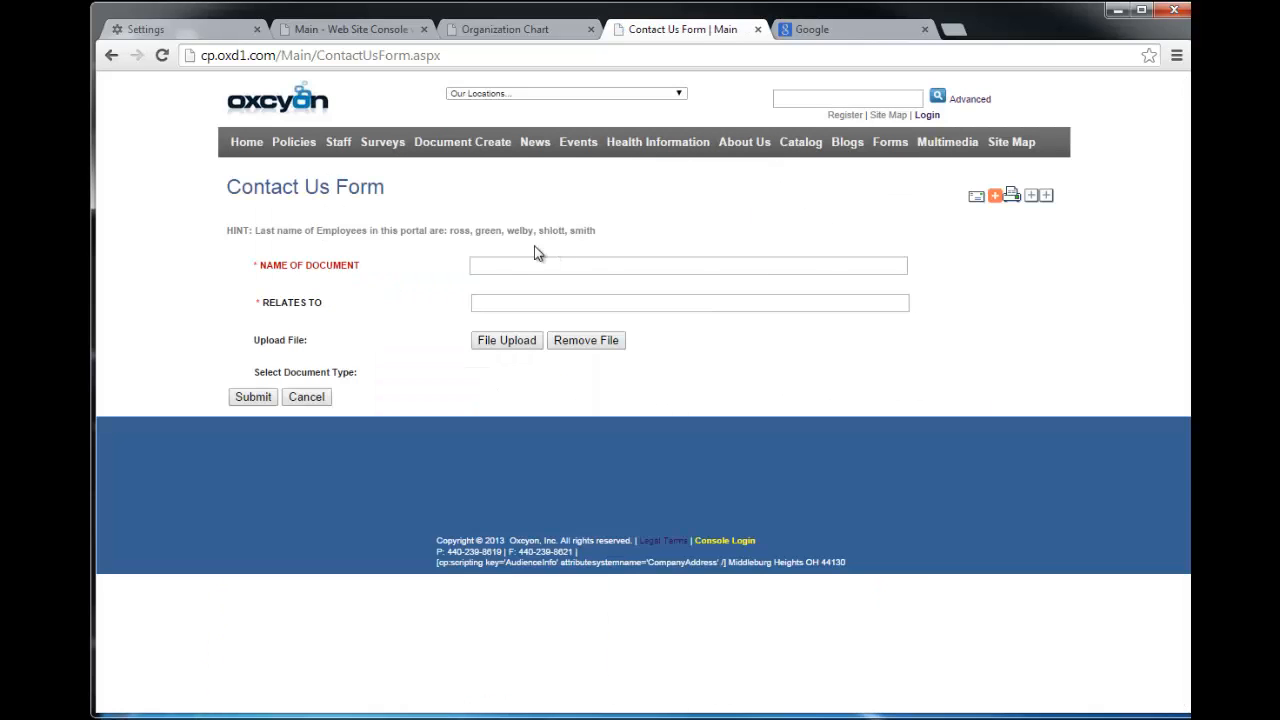
left_click(517, 264)
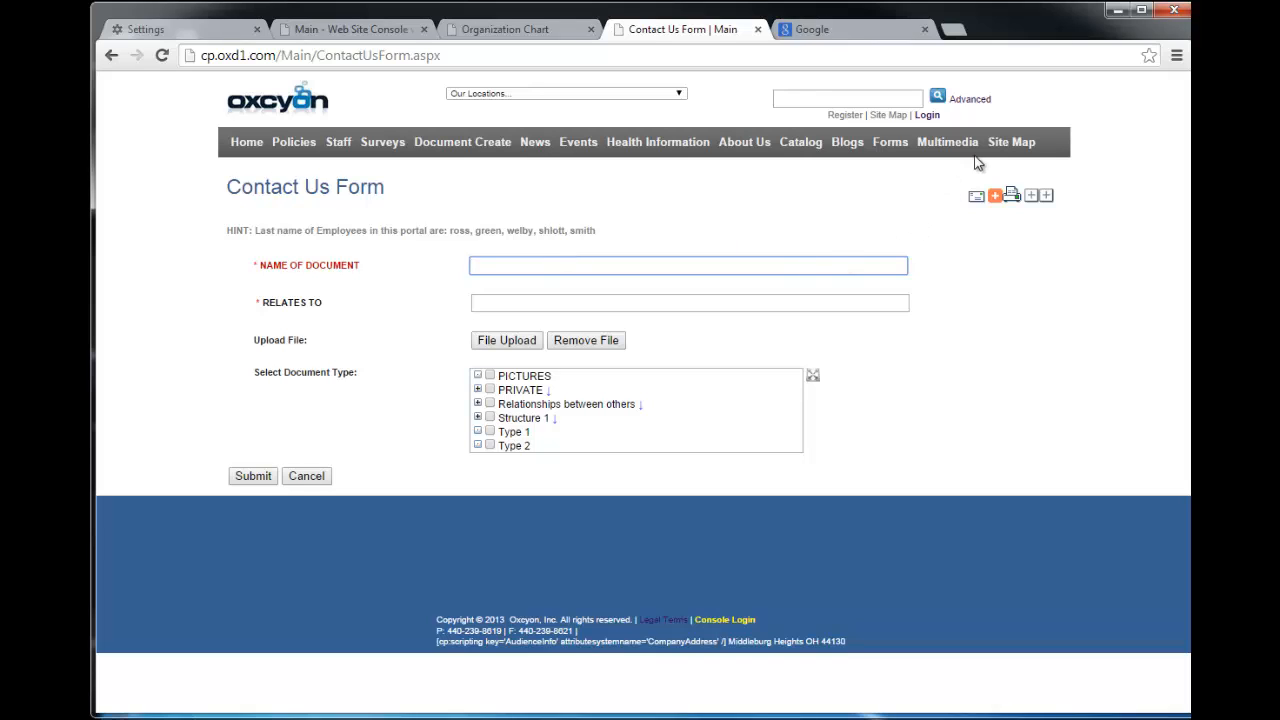
Open the public Site Map page and review its full hierarchy of navigation items
left_click(1011, 142)
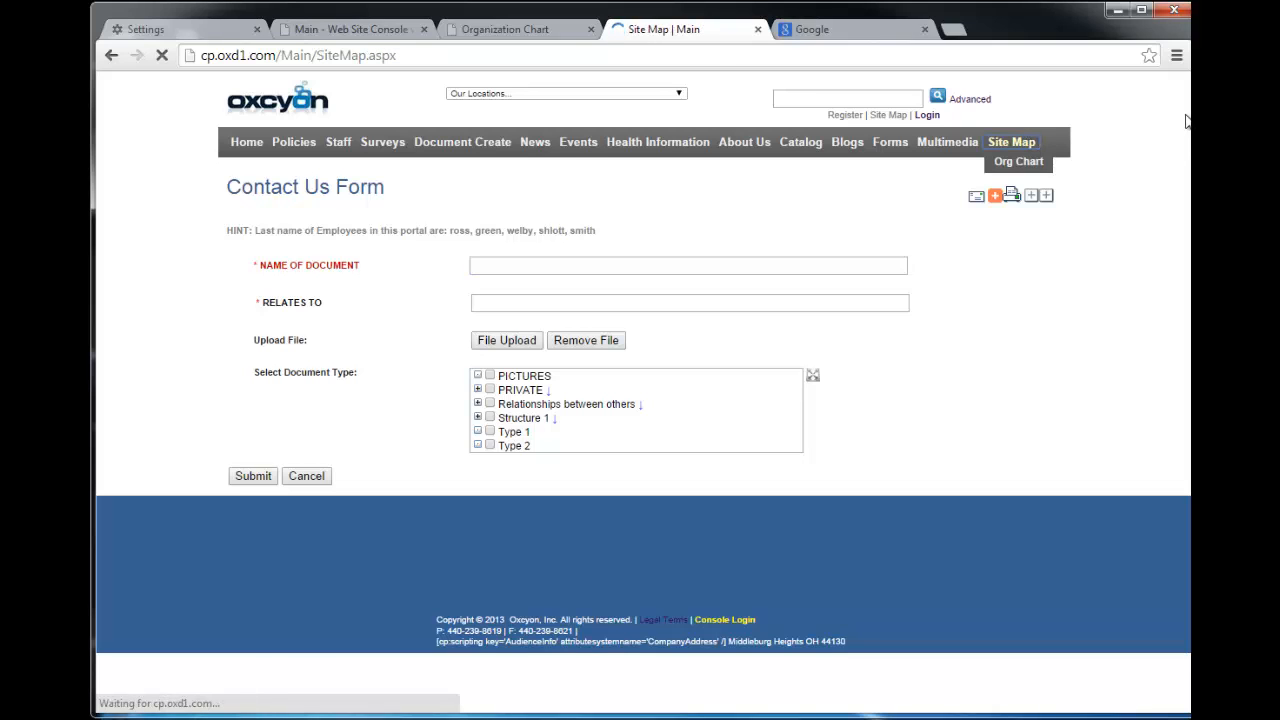
scroll(1010, 352, "down", 3)
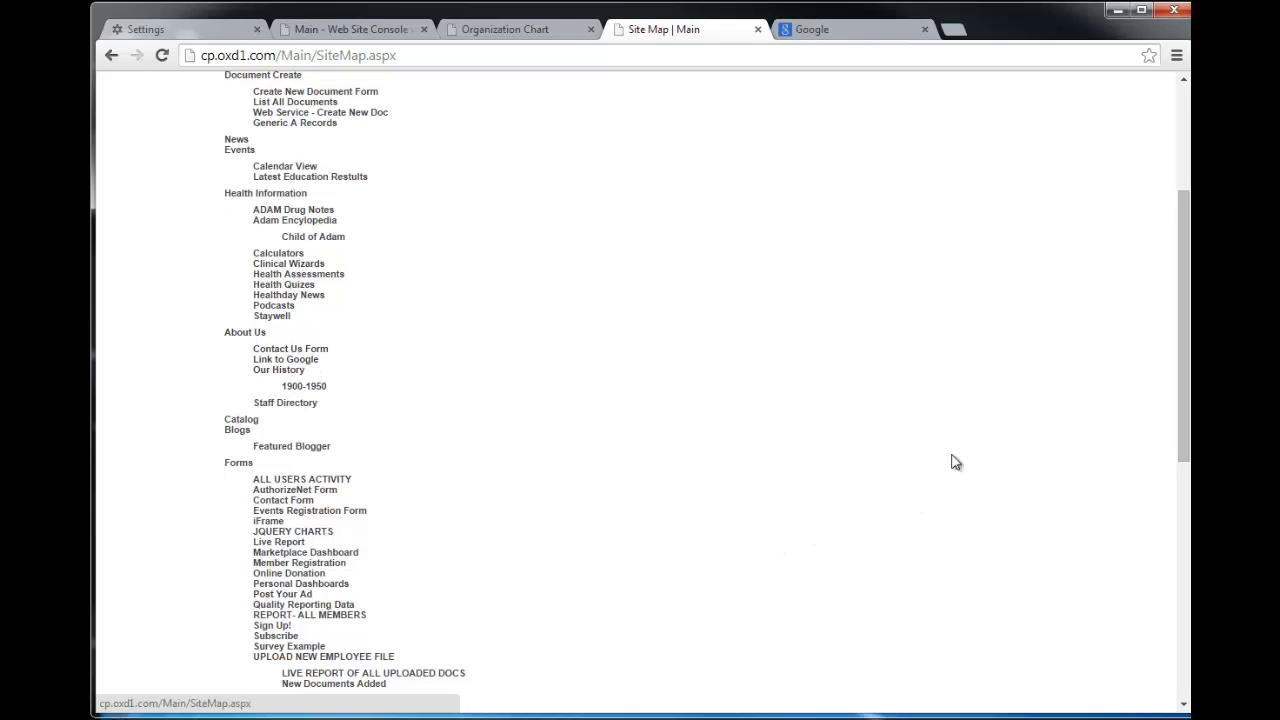
scroll(1186, 379, "down", 5)
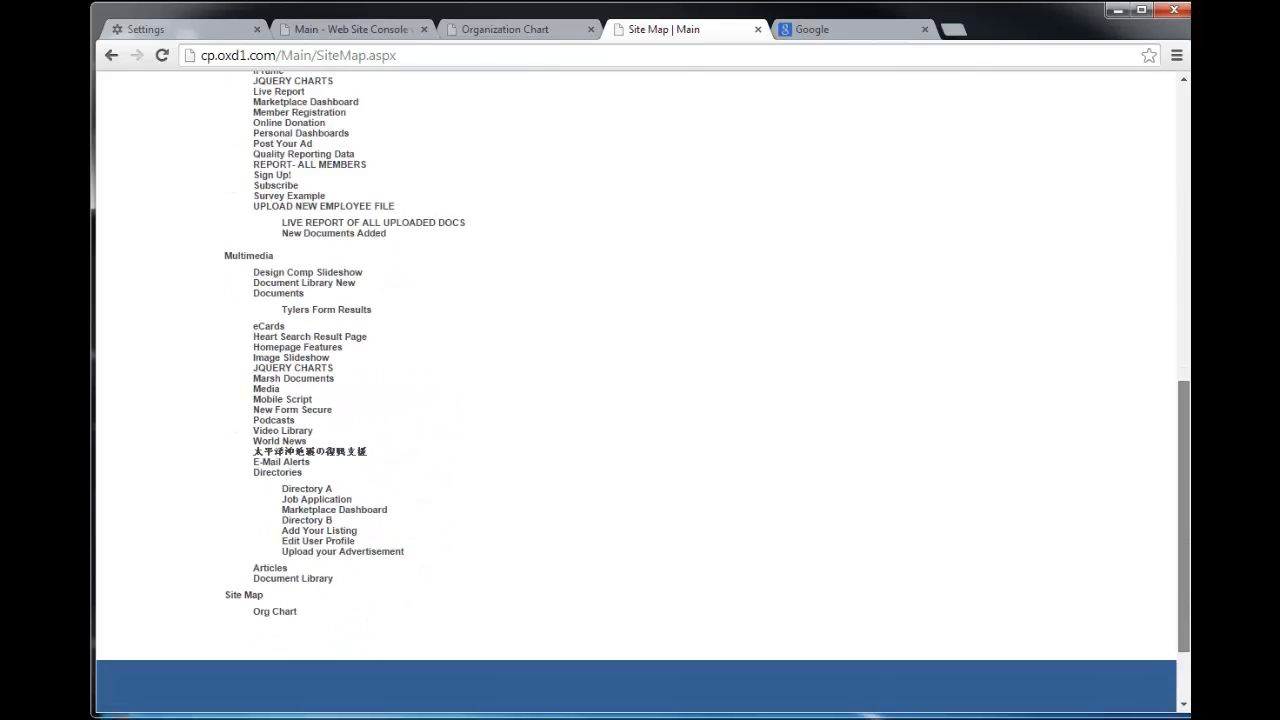
left_click_drag(1186, 569, 1187, 233)
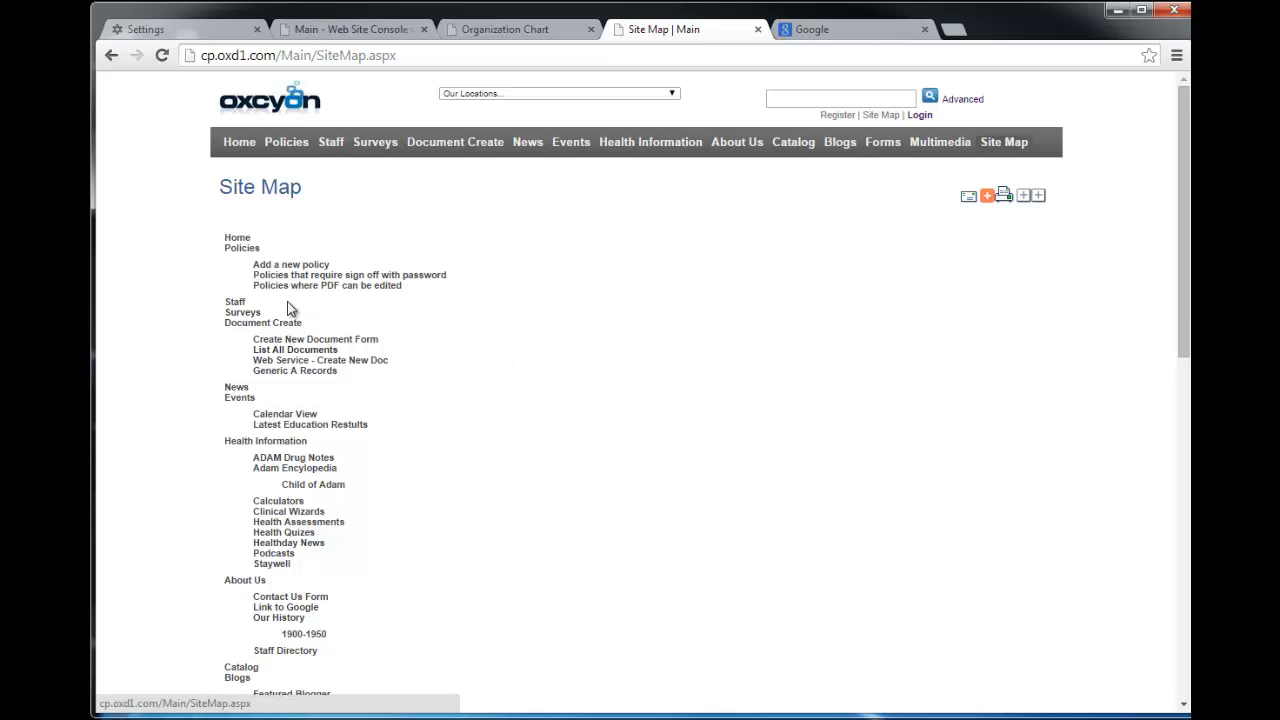
In the console, reopen About Us, set its parent item to Adam Encylopedia under Health Information, and save
left_click(370, 30)
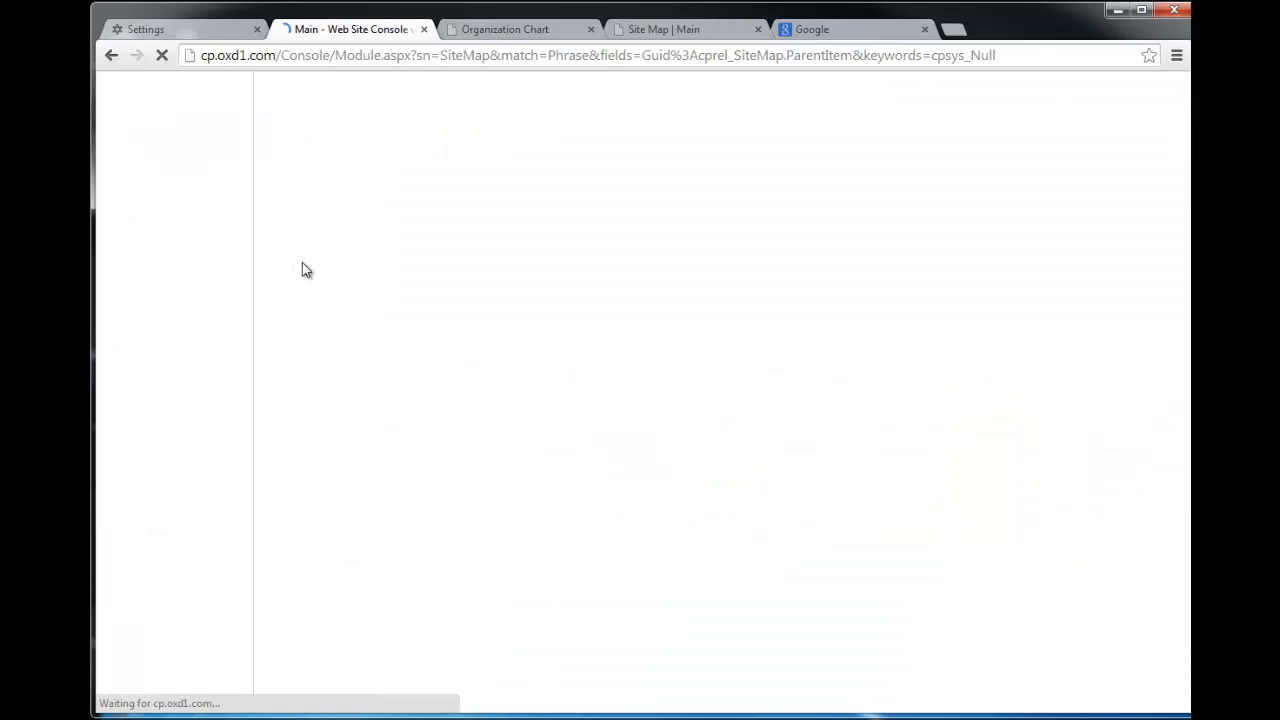
left_click(304, 266)
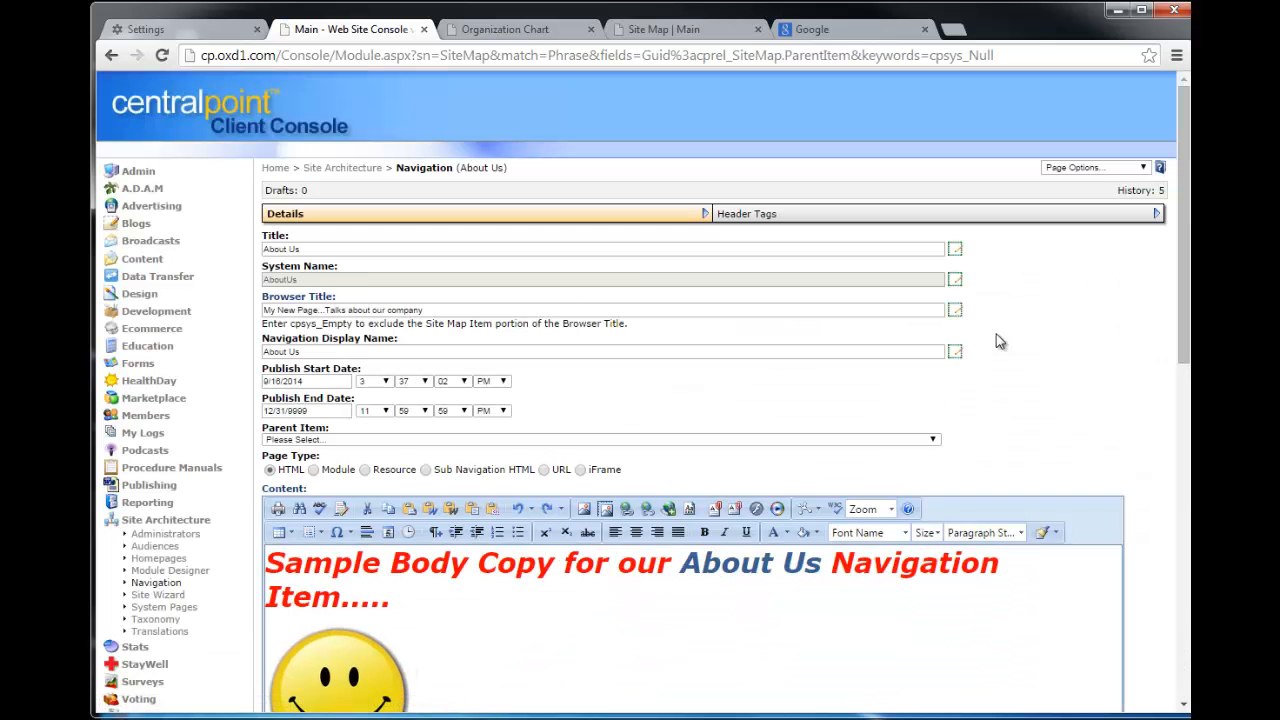
left_click(523, 440)
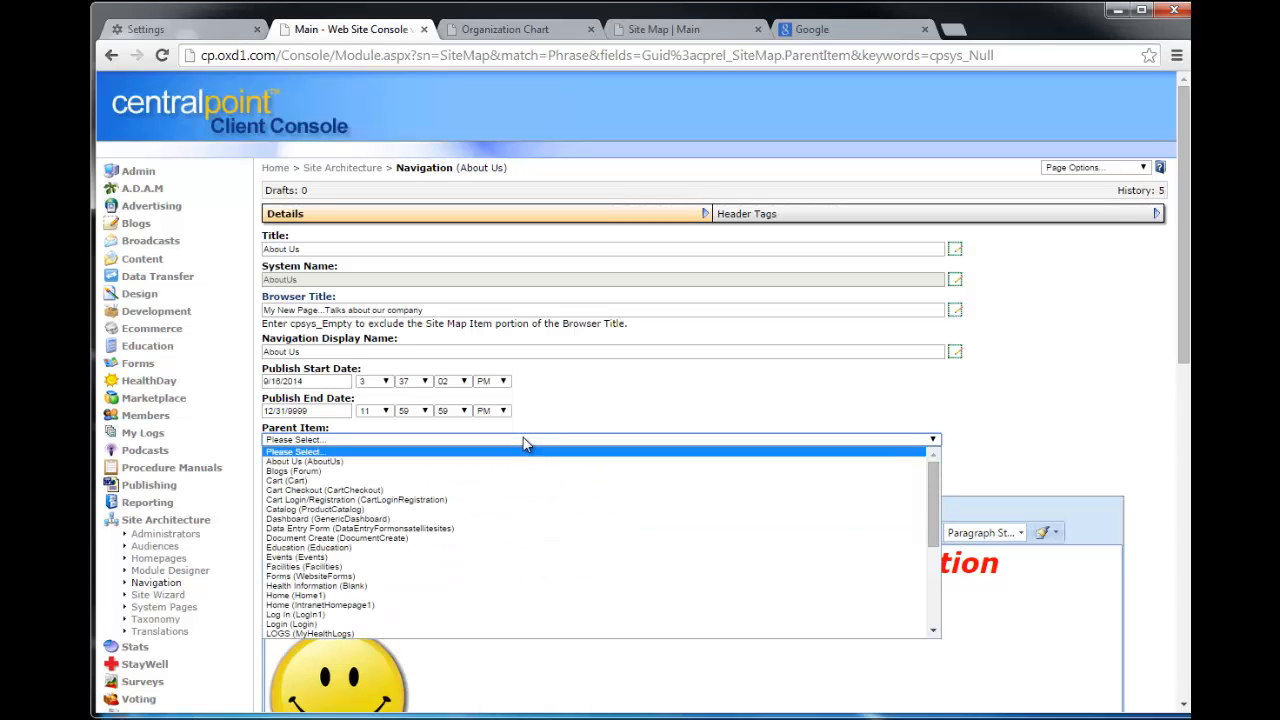
left_click(493, 588)
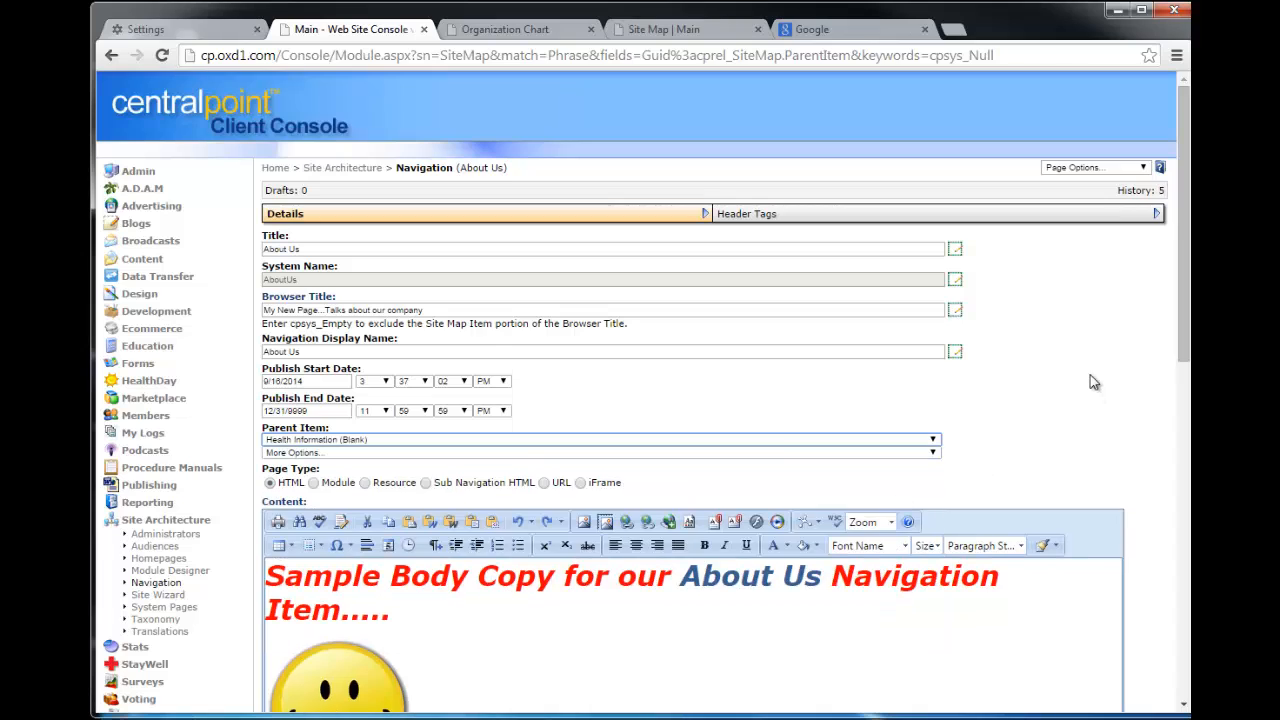
left_click(524, 454)
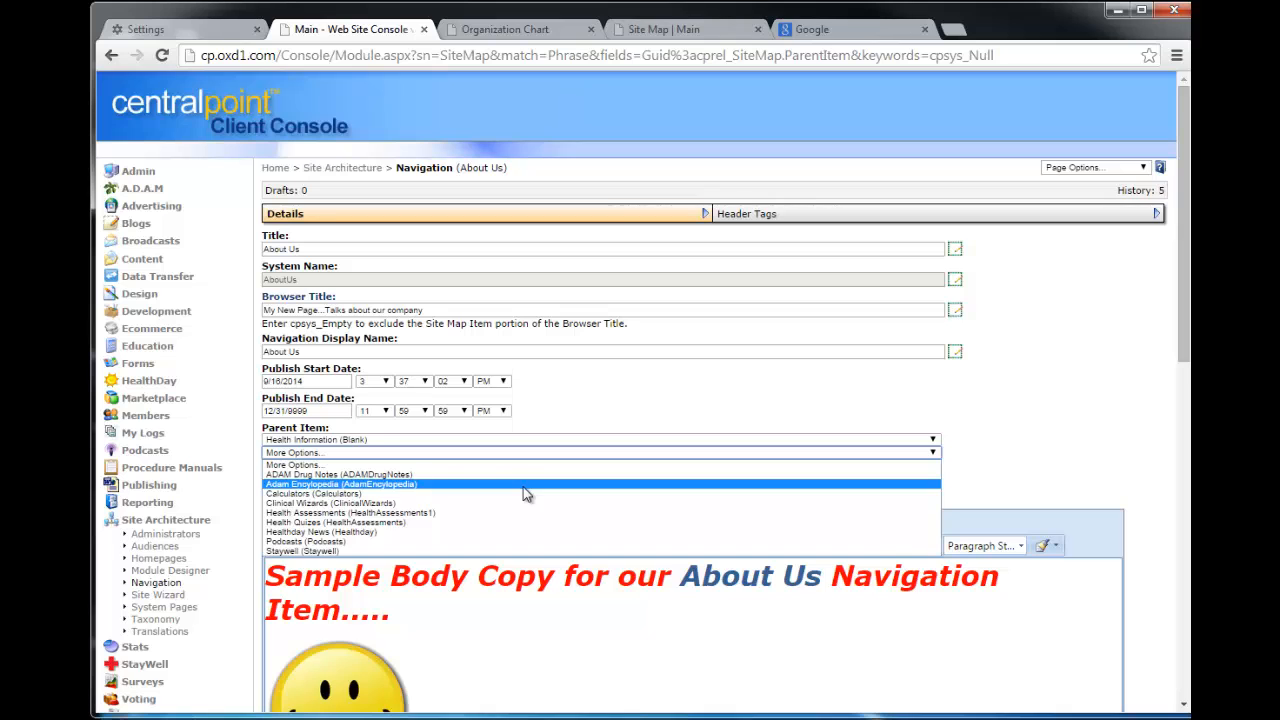
left_click(522, 486)
left_click_drag(1180, 335, 1182, 675)
left_click(840, 463)
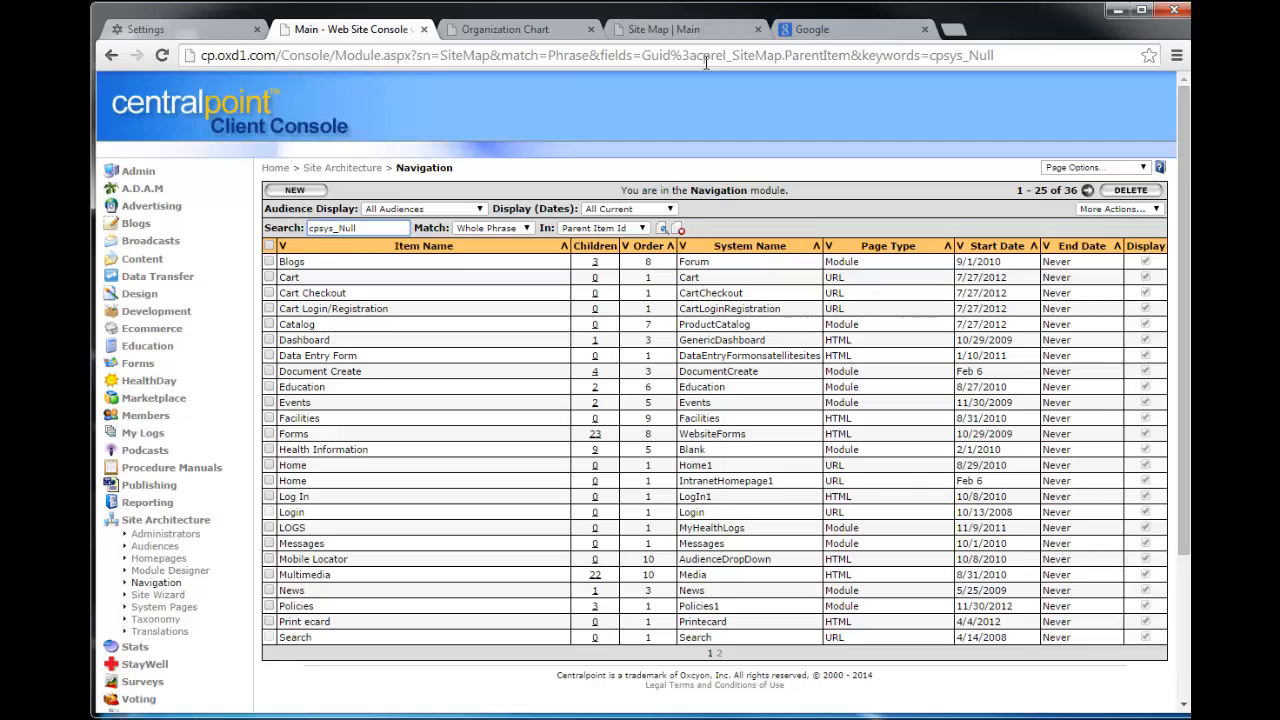
Reload the public Site Map page and examine where About Us and its child pages are placed
left_click(690, 30)
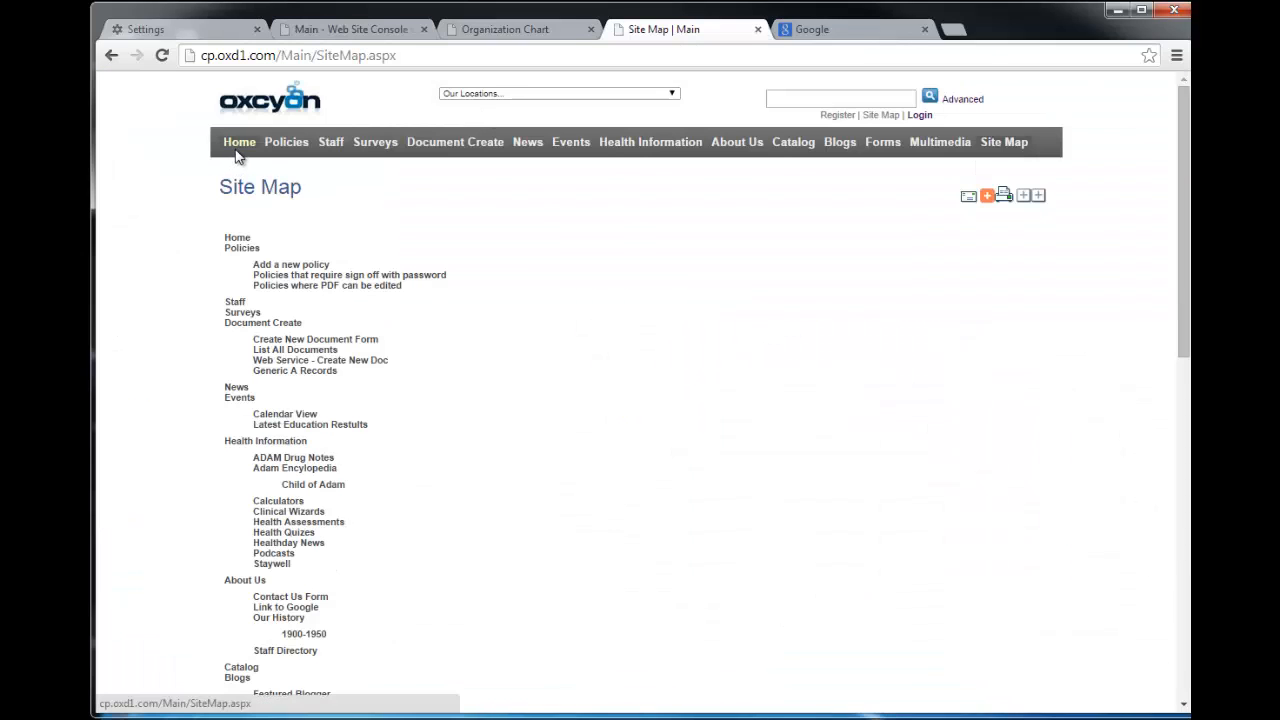
right_click(850, 259)
left_click(902, 312)
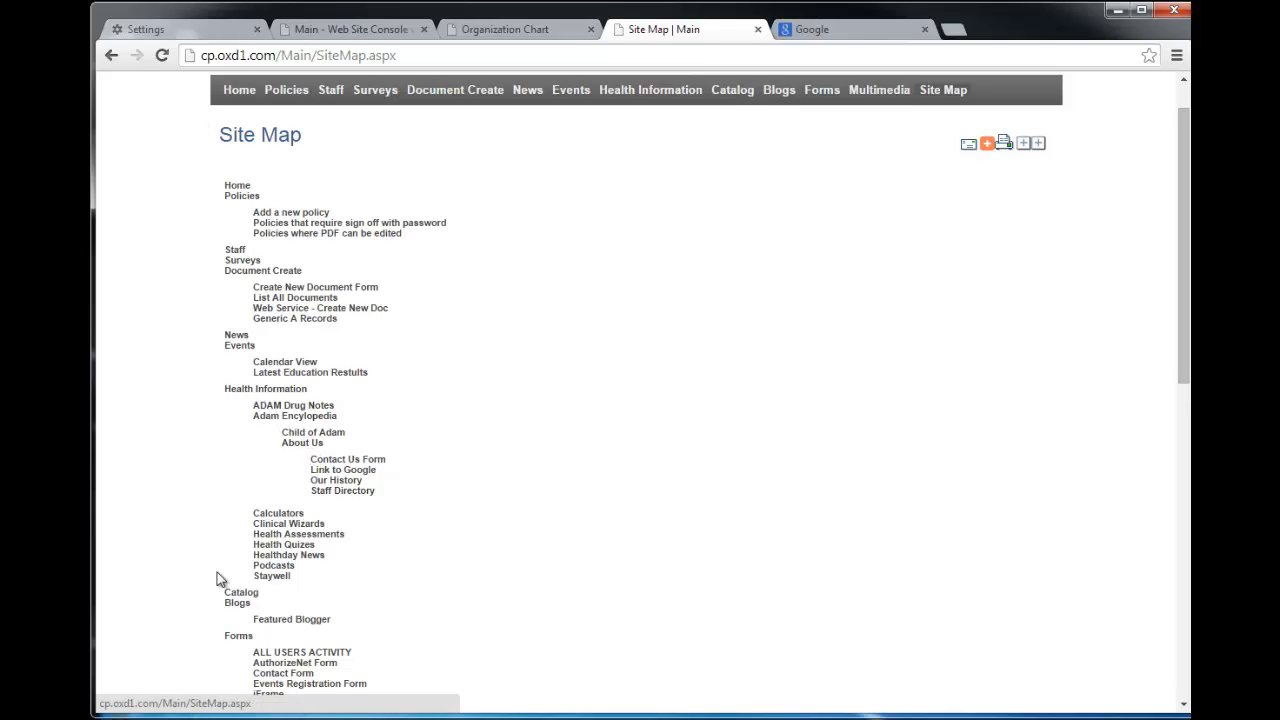
mouse_move(275, 94)
View the About Us and Contact Us Form pages from the site map, and go to the site's home page
left_click(312, 447)
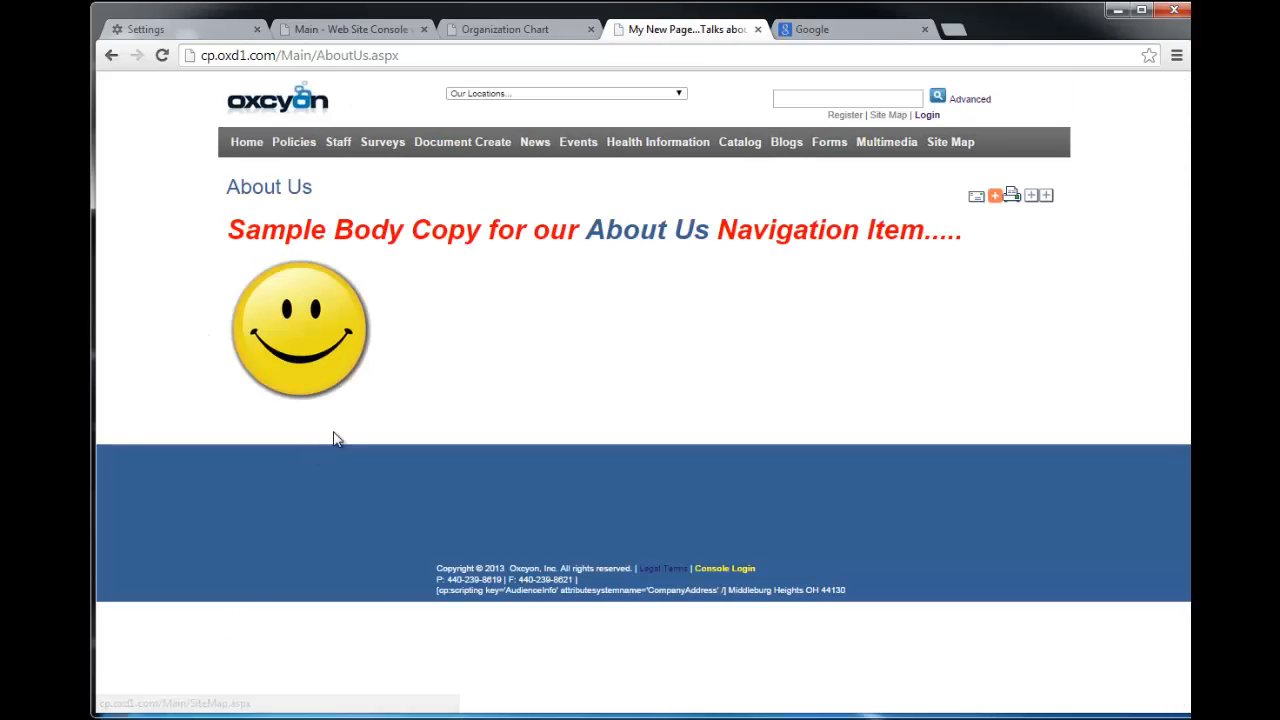
left_click(111, 55)
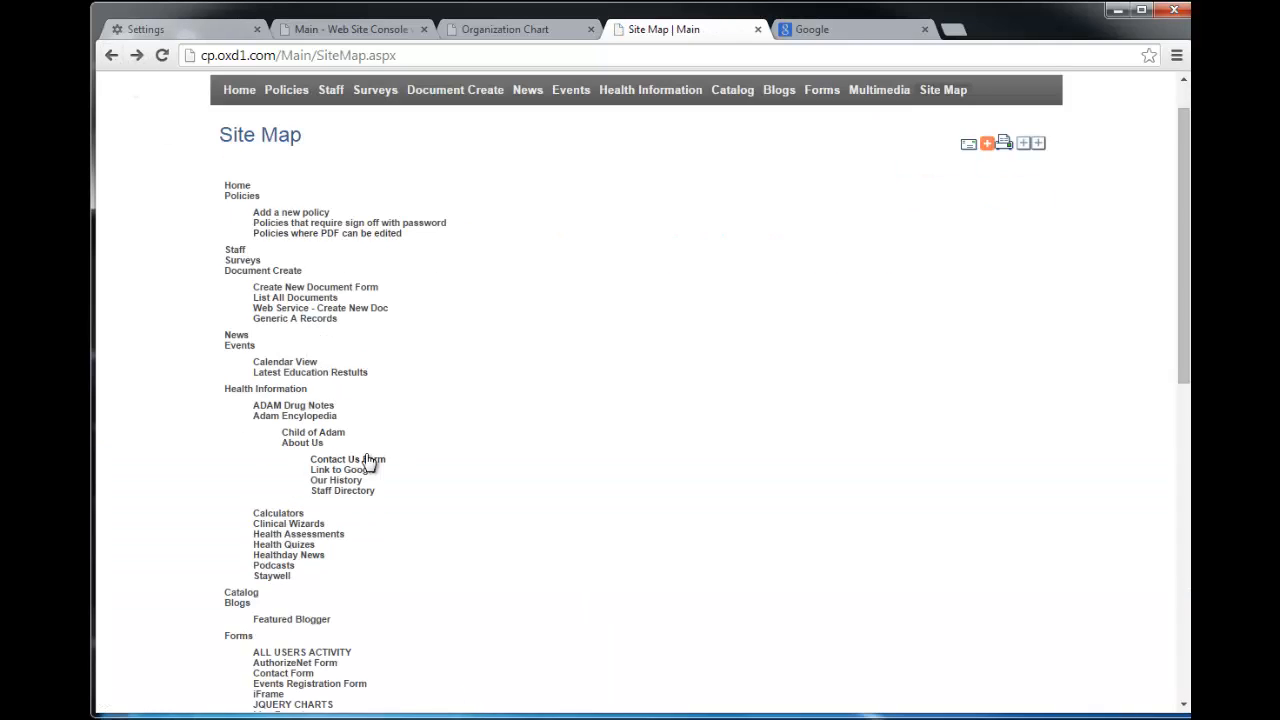
left_click(367, 460)
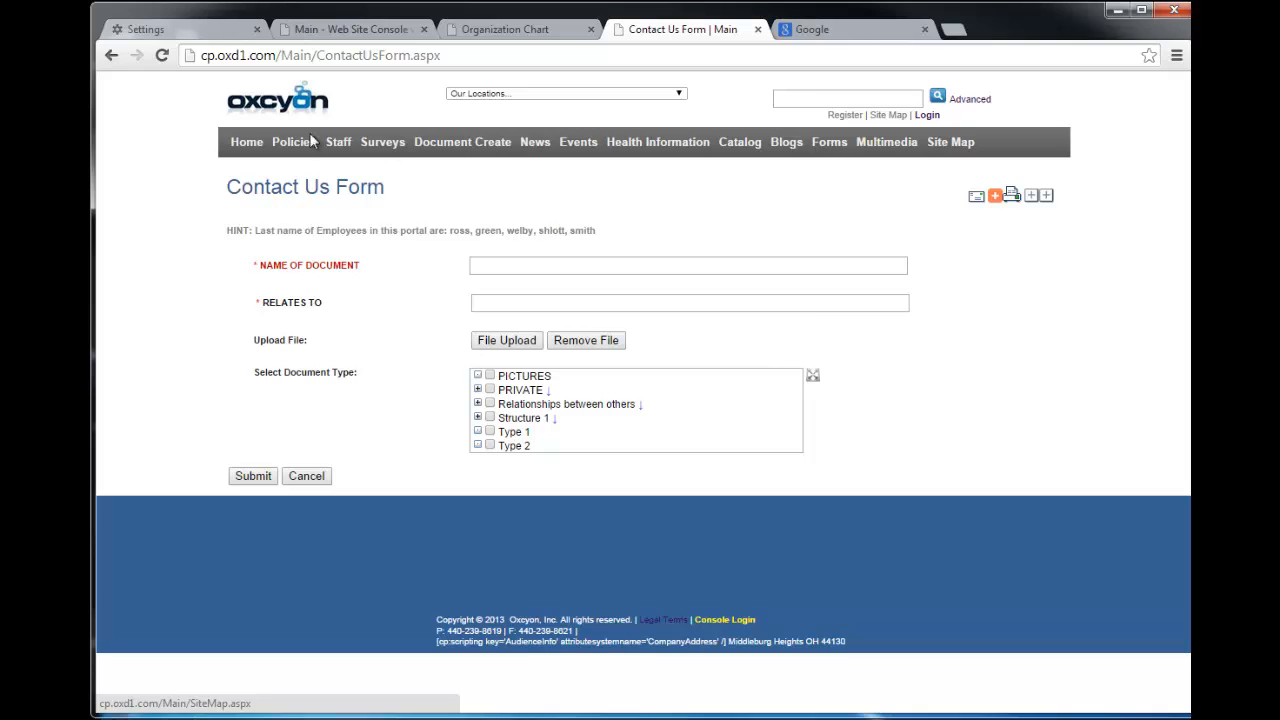
left_click(253, 145)
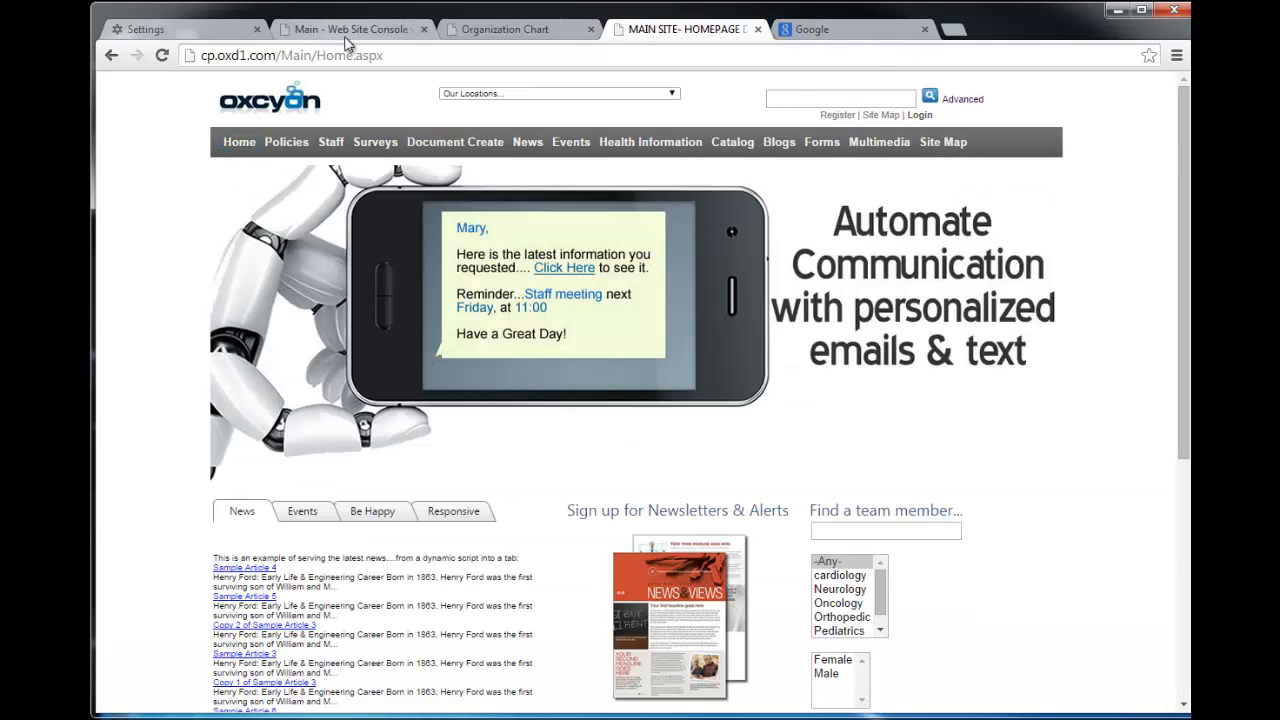
In the console, view Health Information's child items, return to the top-level Navigation list, and open Module Designer
left_click(346, 38)
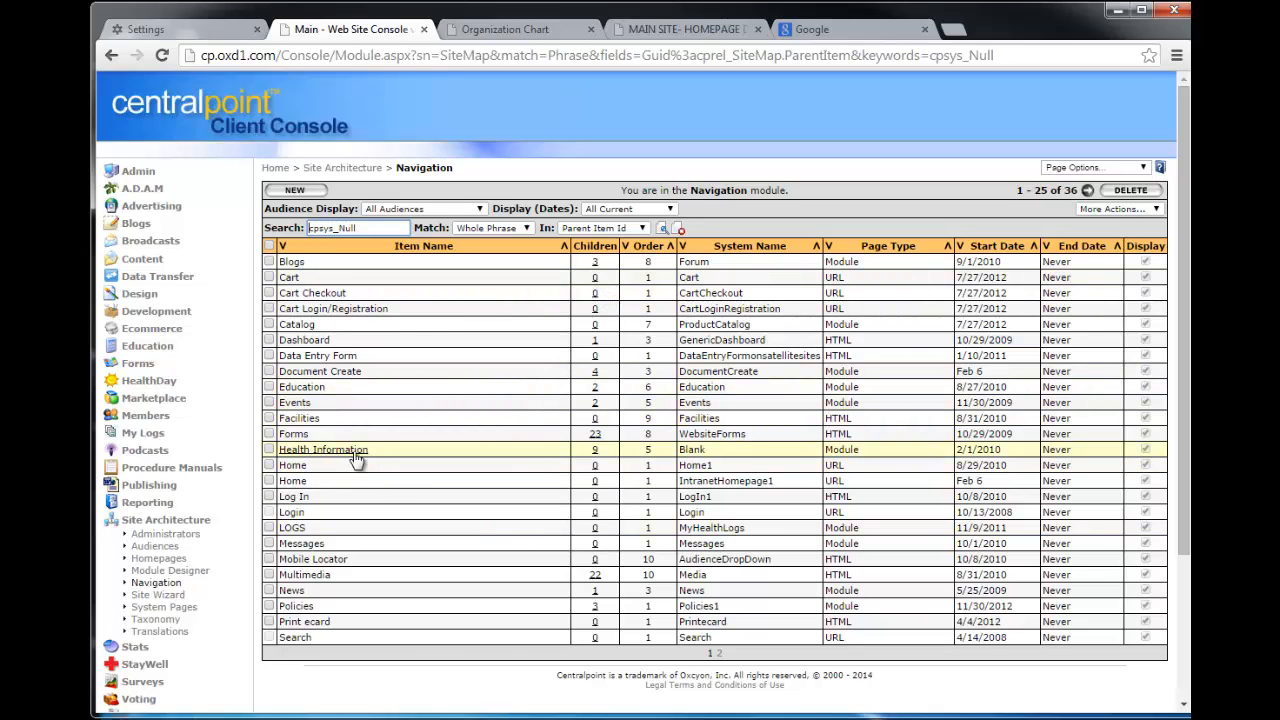
left_click(595, 451)
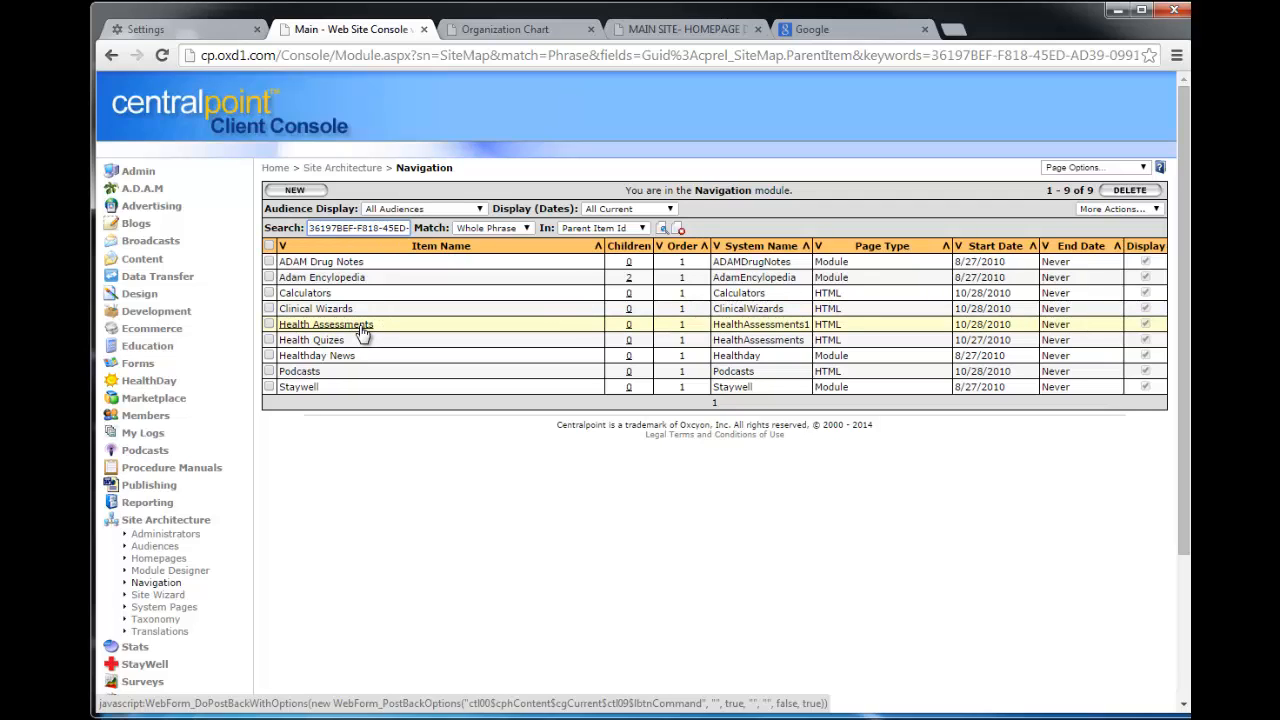
left_click(158, 583)
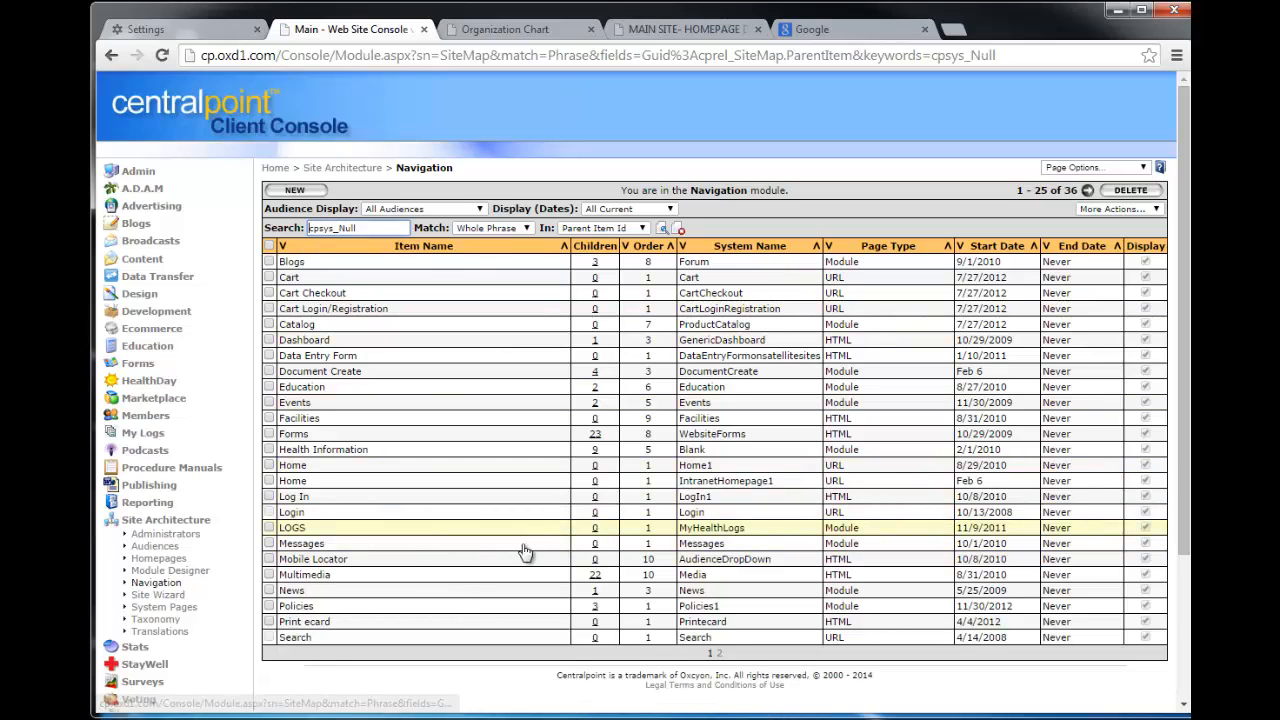
left_click(200, 572)
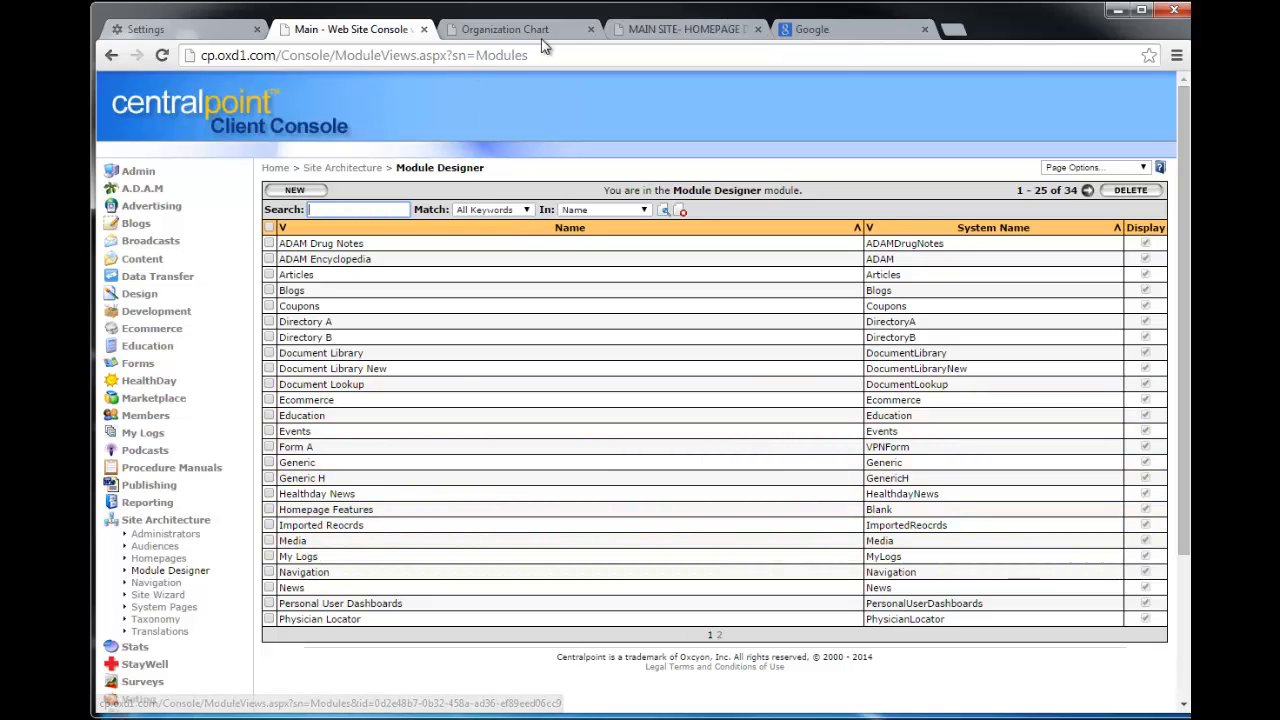
From the public Site Map, view the Contact Us Form page and the Our History page
left_click(685, 29)
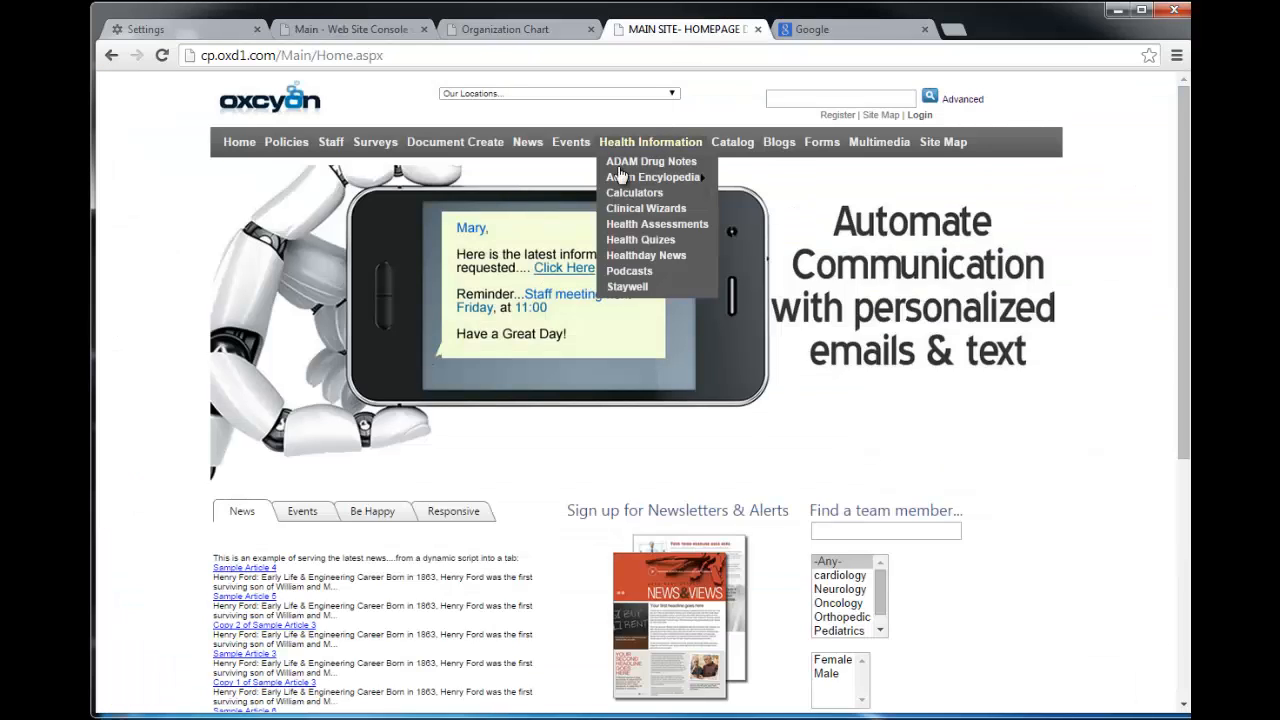
mouse_move(703, 150)
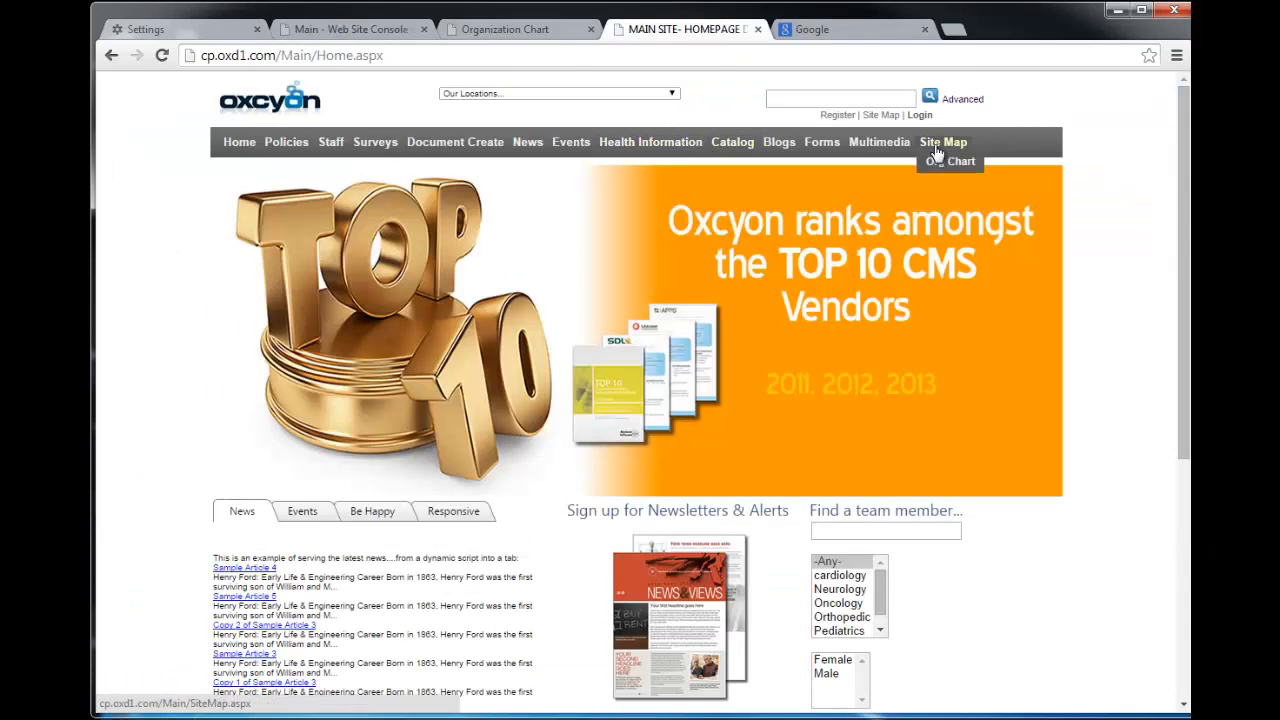
left_click(934, 143)
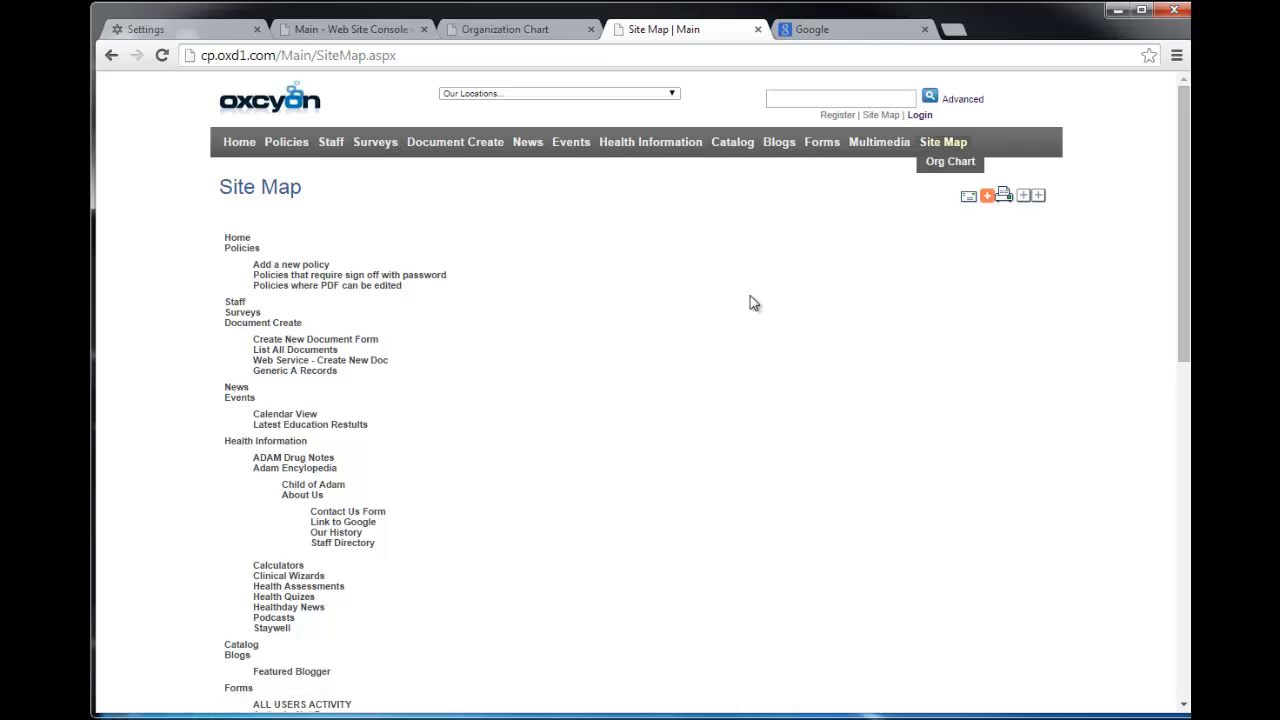
left_click(350, 513)
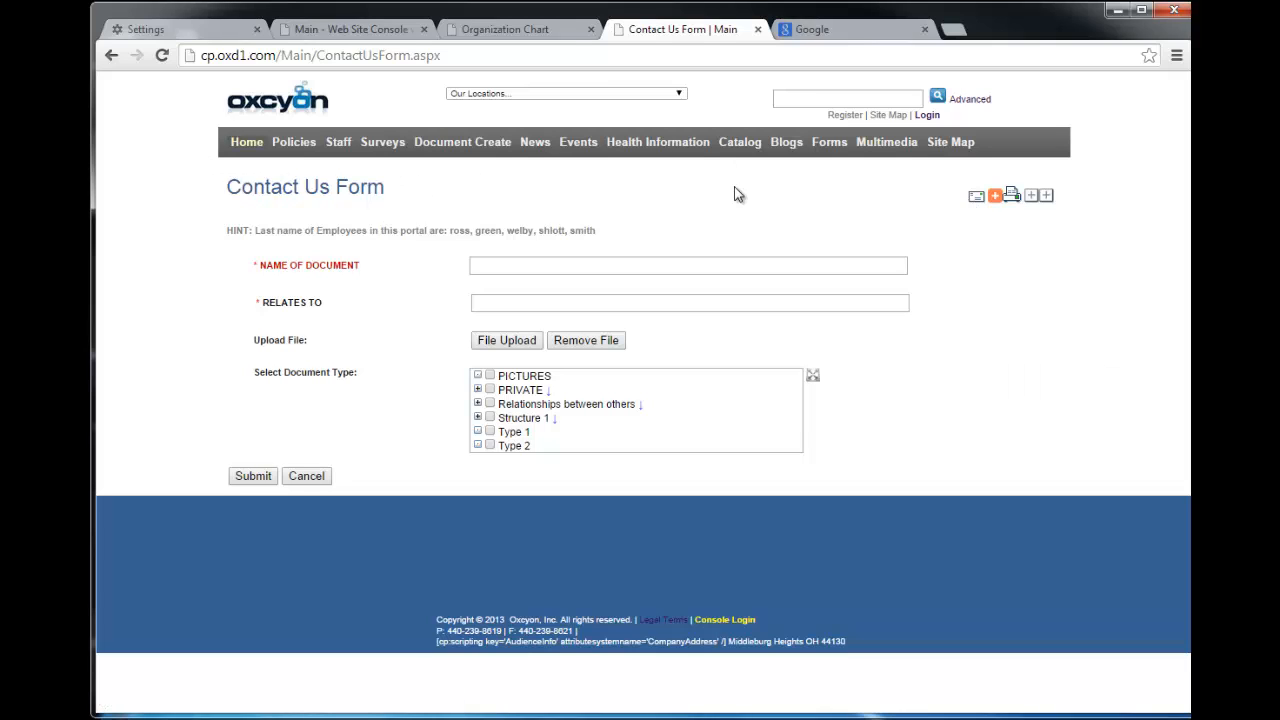
left_click(112, 52)
left_click(340, 533)
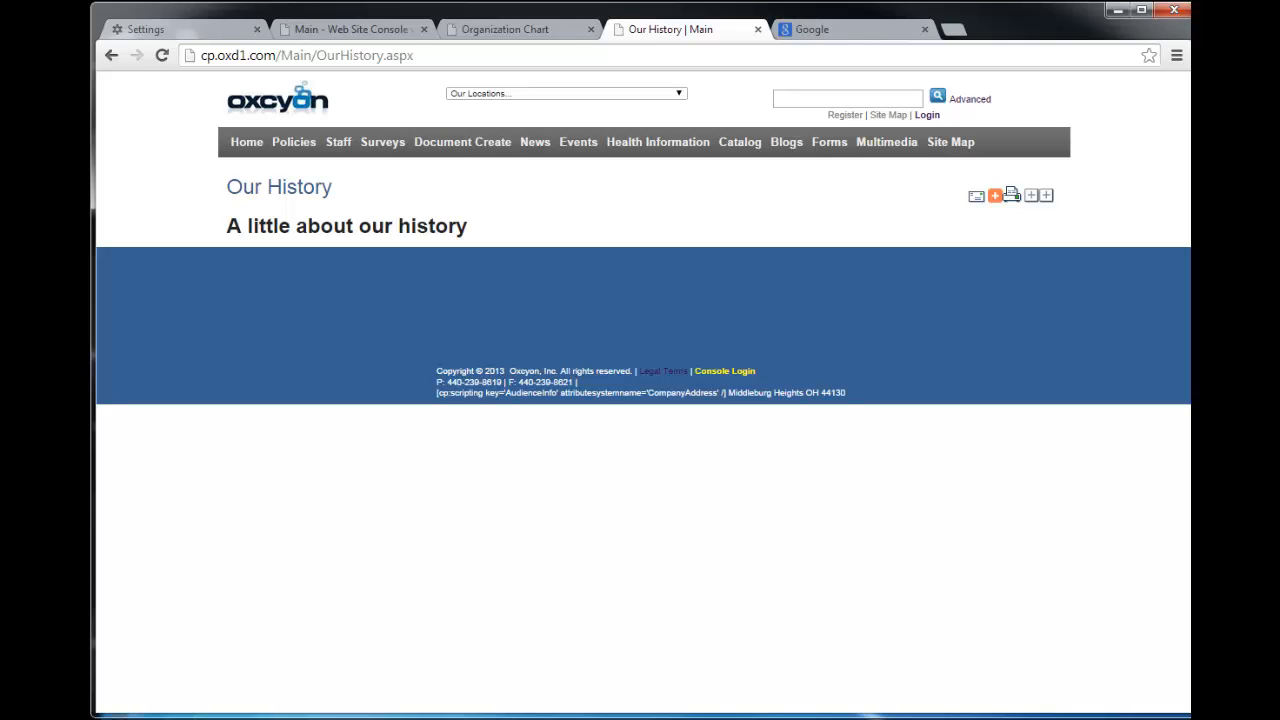
In the console's Module Designer, open the Navigation module and colour the Title script in the Details View header content red
left_click(372, 30)
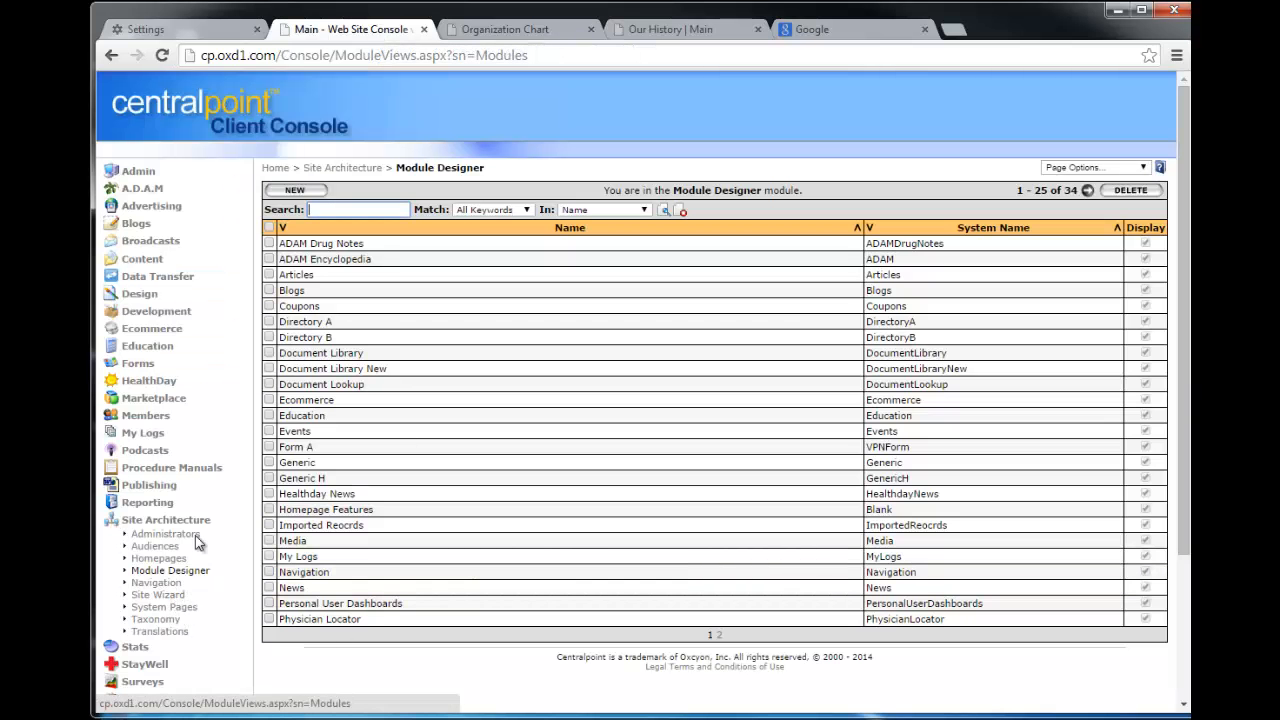
left_click(306, 576)
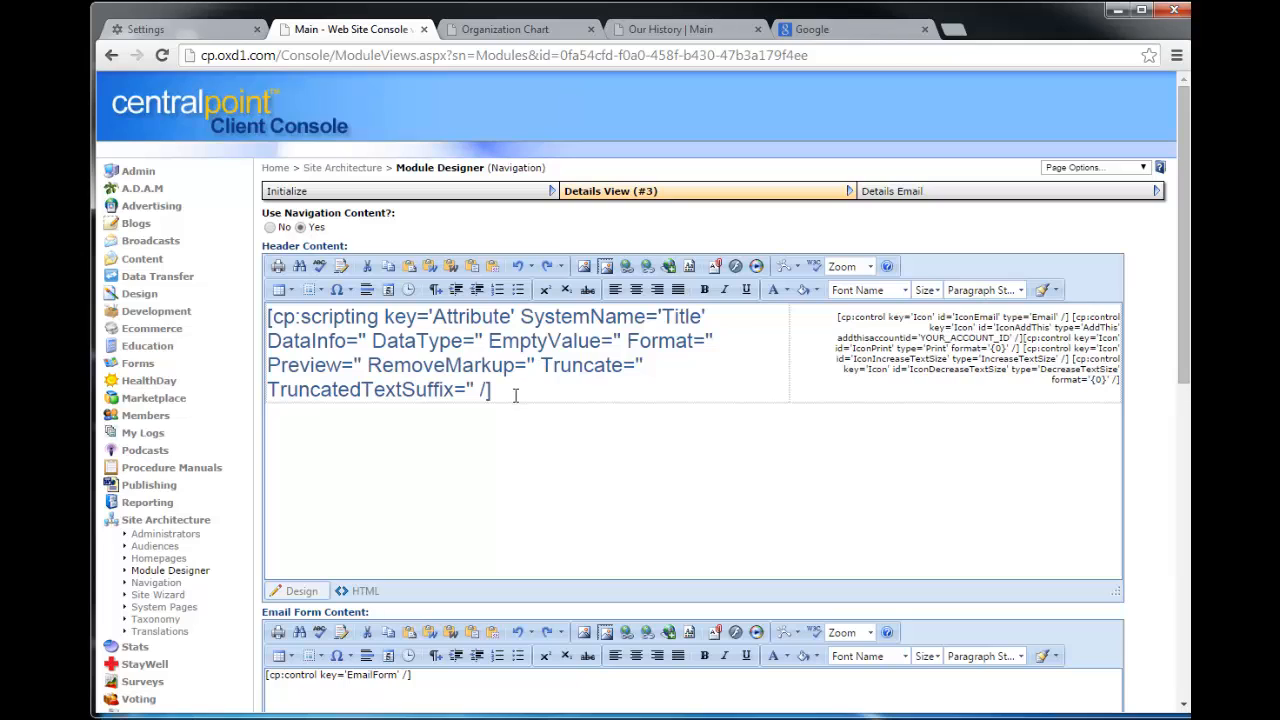
left_click_drag(503, 390, 266, 318)
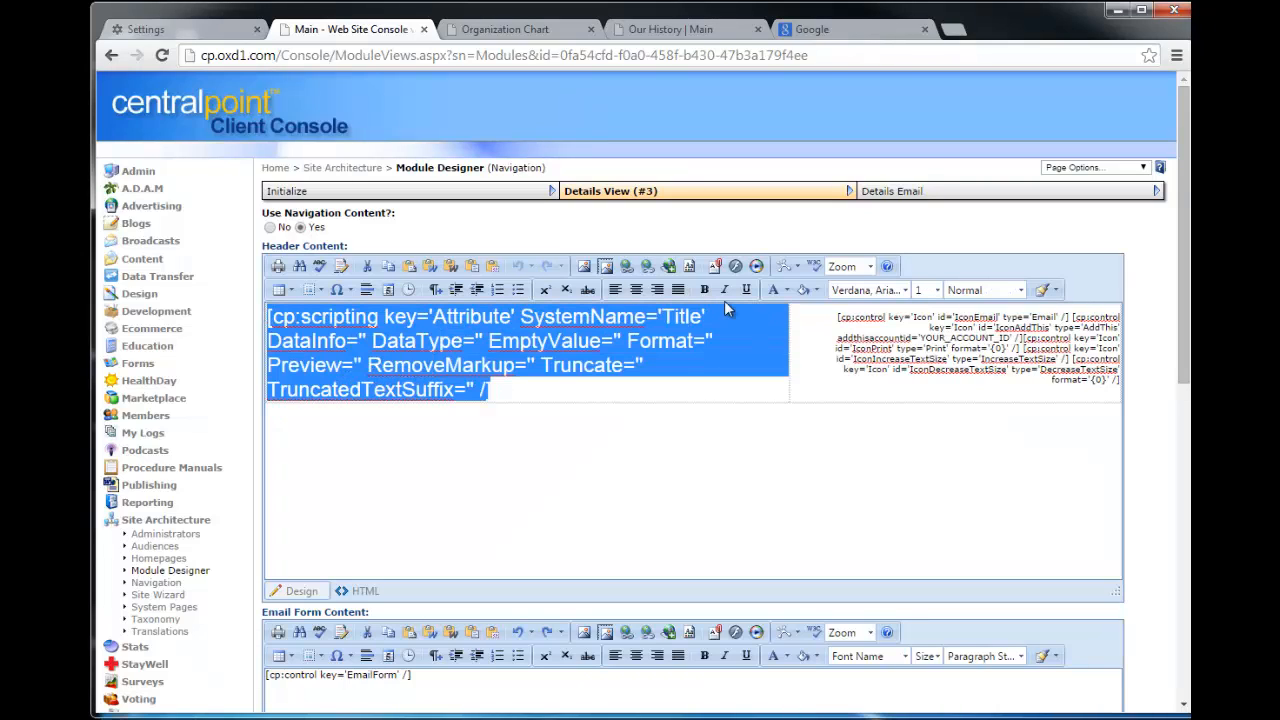
left_click(786, 290)
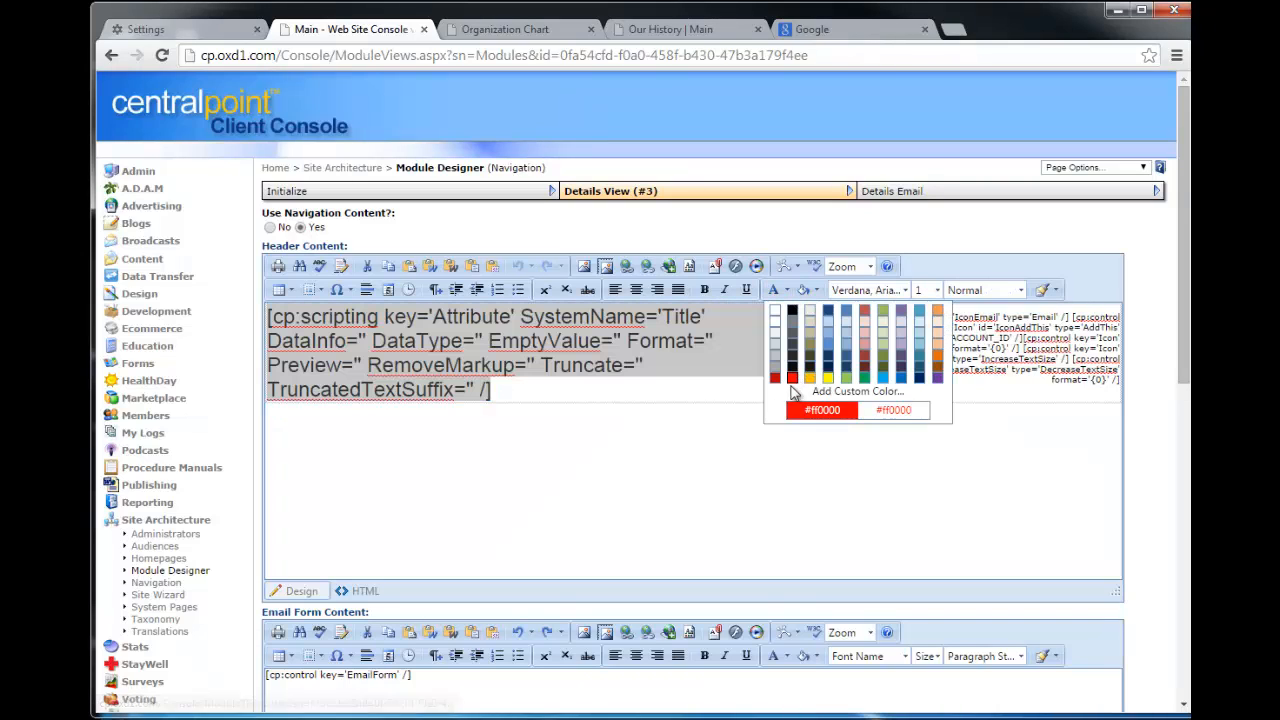
left_click(791, 378)
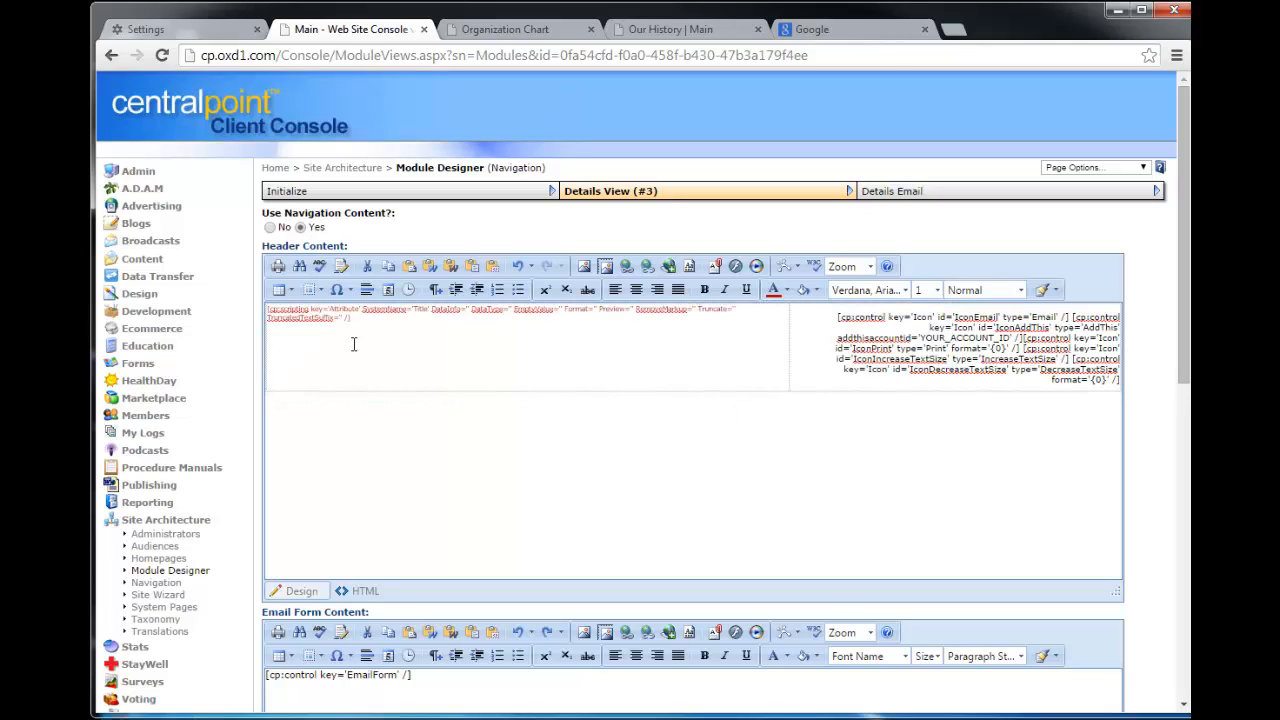
Enlarge the font of the Title script in the header content and save the Navigation module
left_click_drag(360, 324, 243, 300)
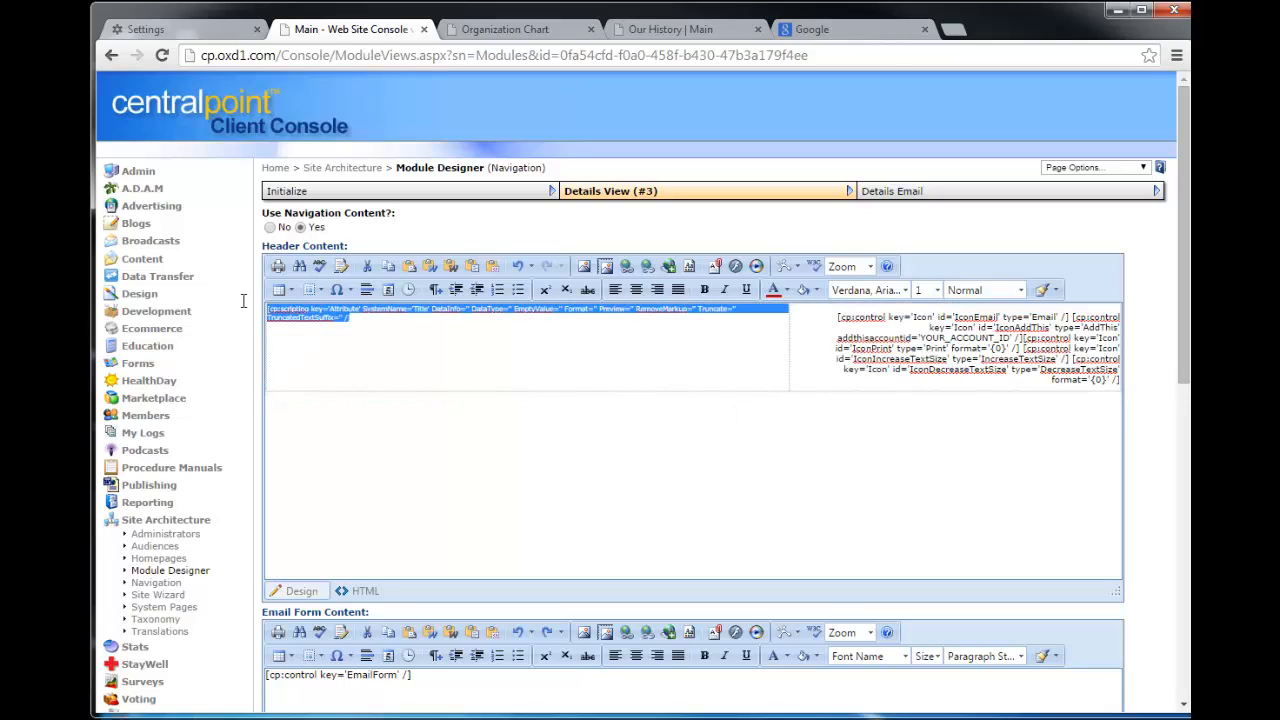
left_click(930, 290)
left_click(936, 398)
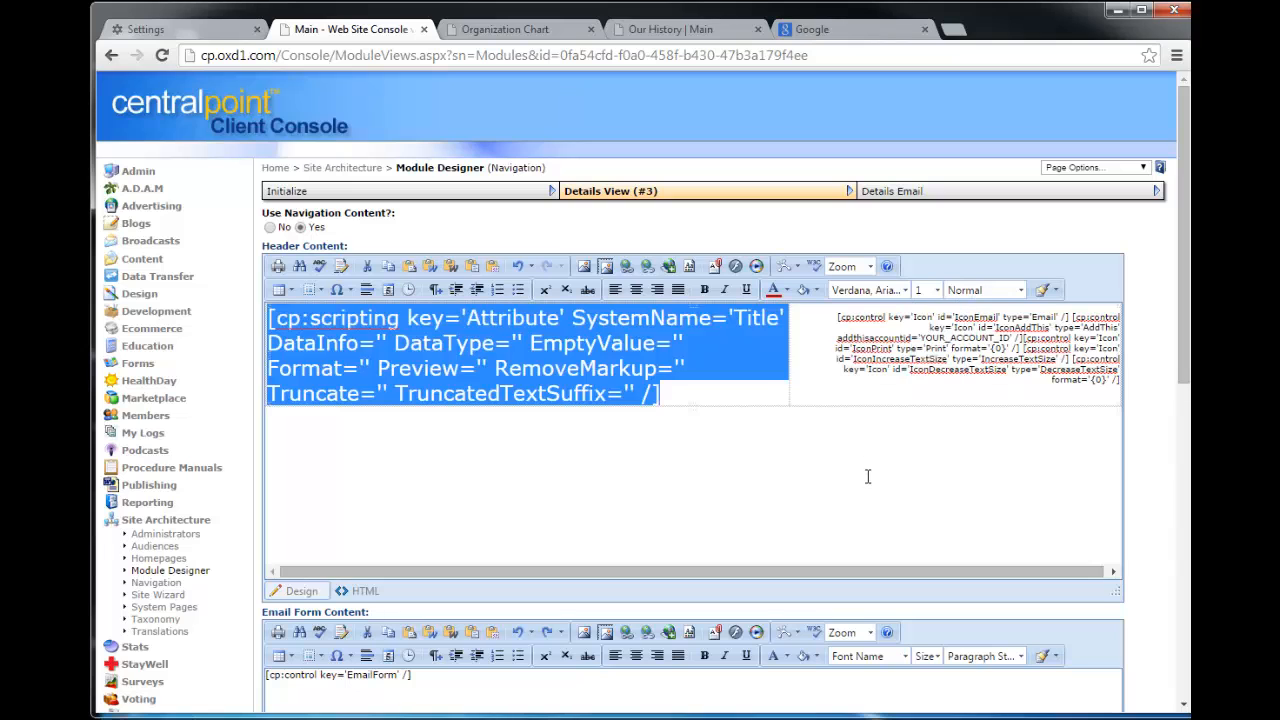
left_click(868, 476)
left_click_drag(1189, 326, 1187, 690)
left_click(818, 670)
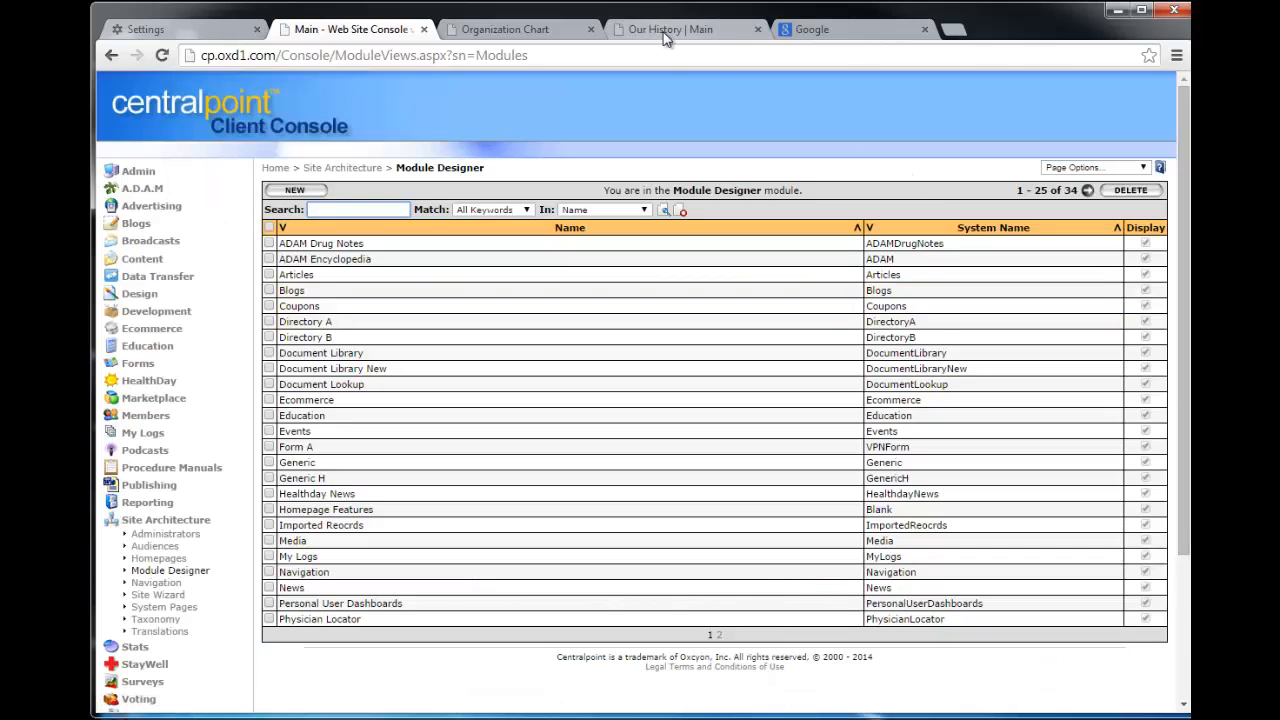
Reload the public Our History page to check its title styling, and view the Contact Us Form page from the Site Map
left_click(665, 37)
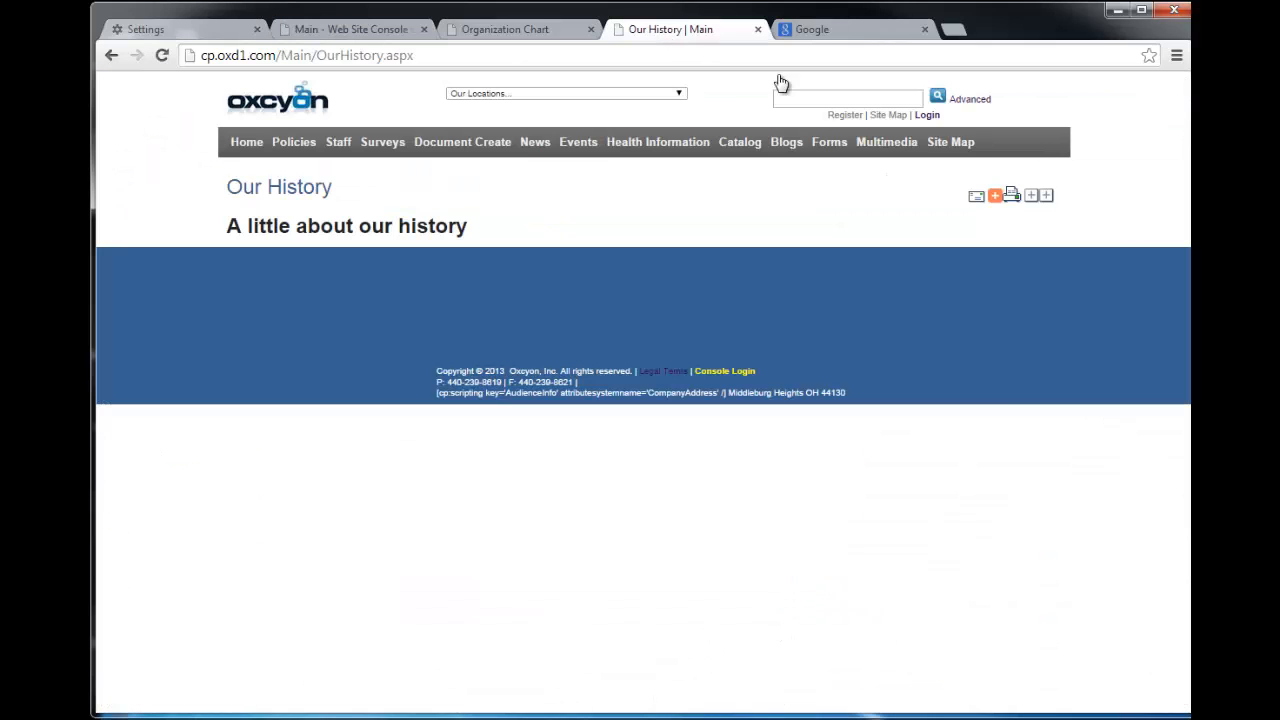
right_click(917, 212)
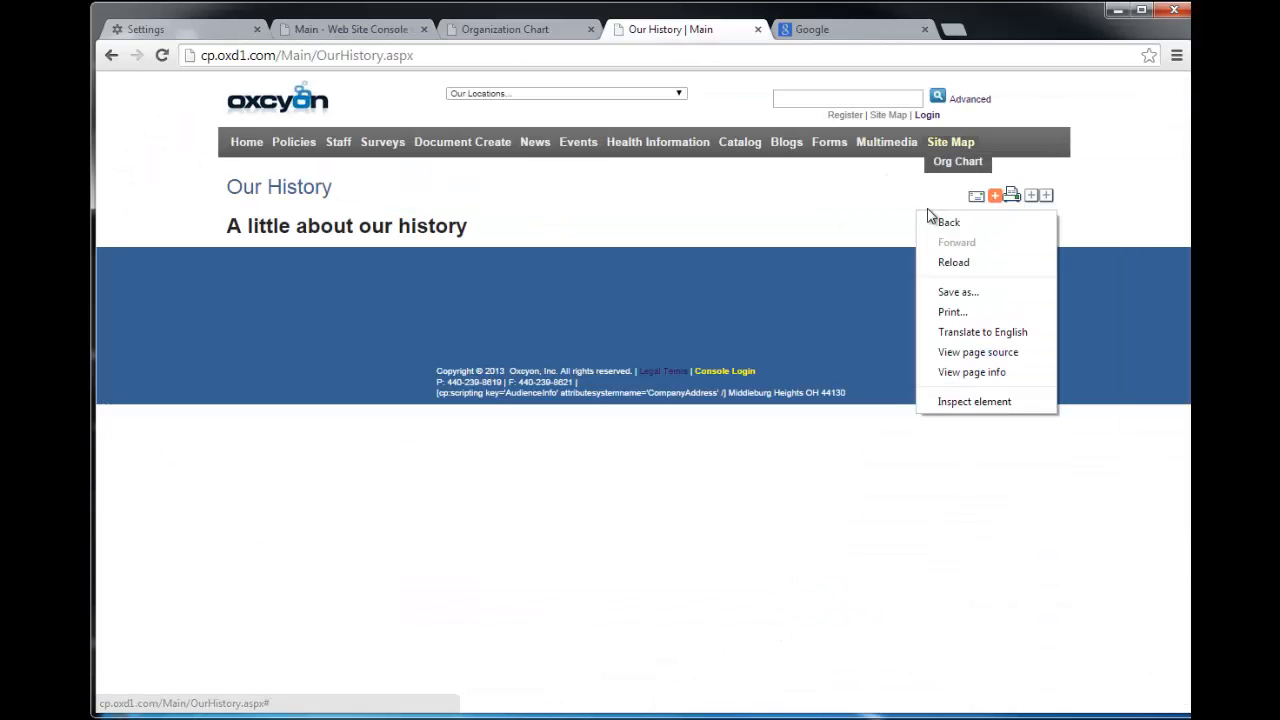
left_click(978, 266)
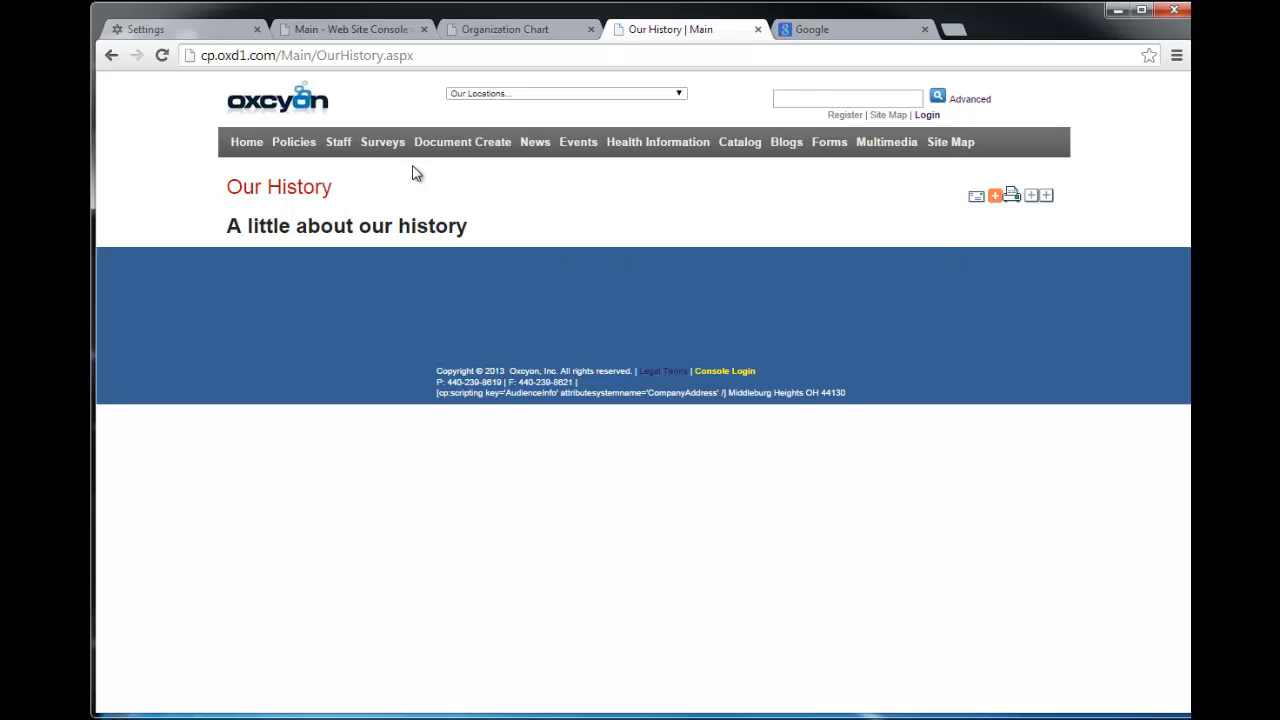
left_click(115, 55)
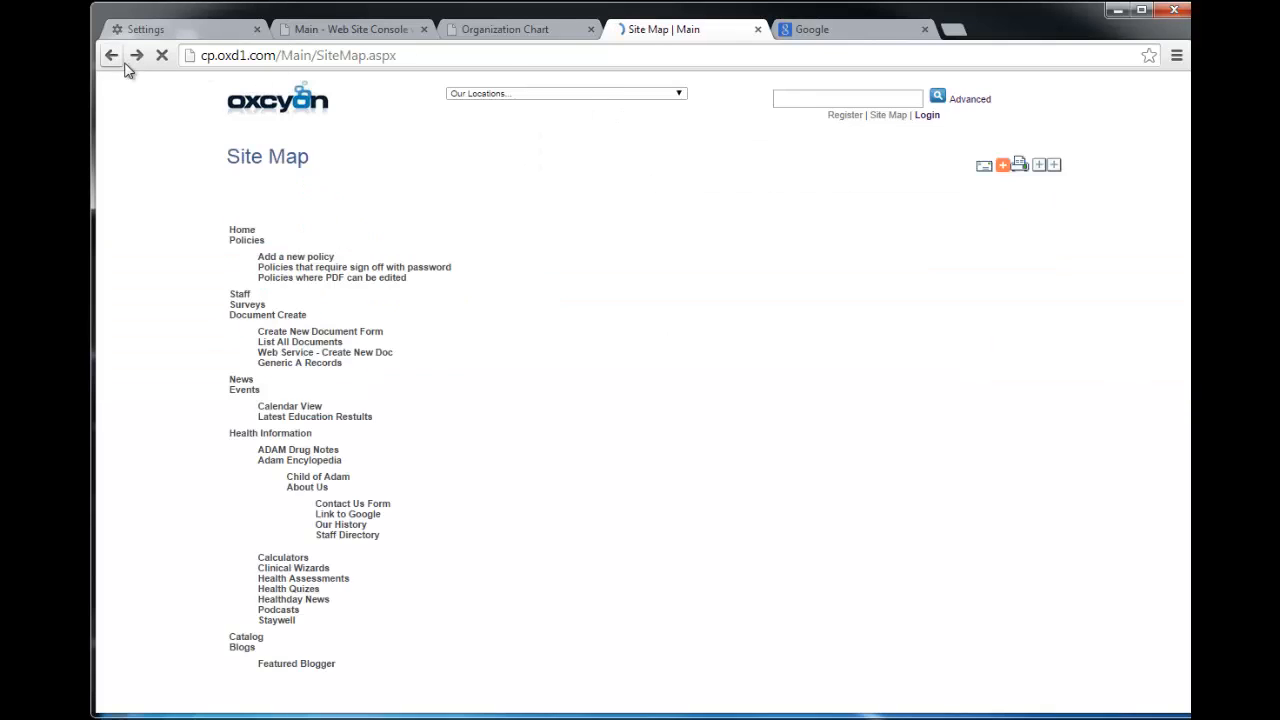
left_click(350, 514)
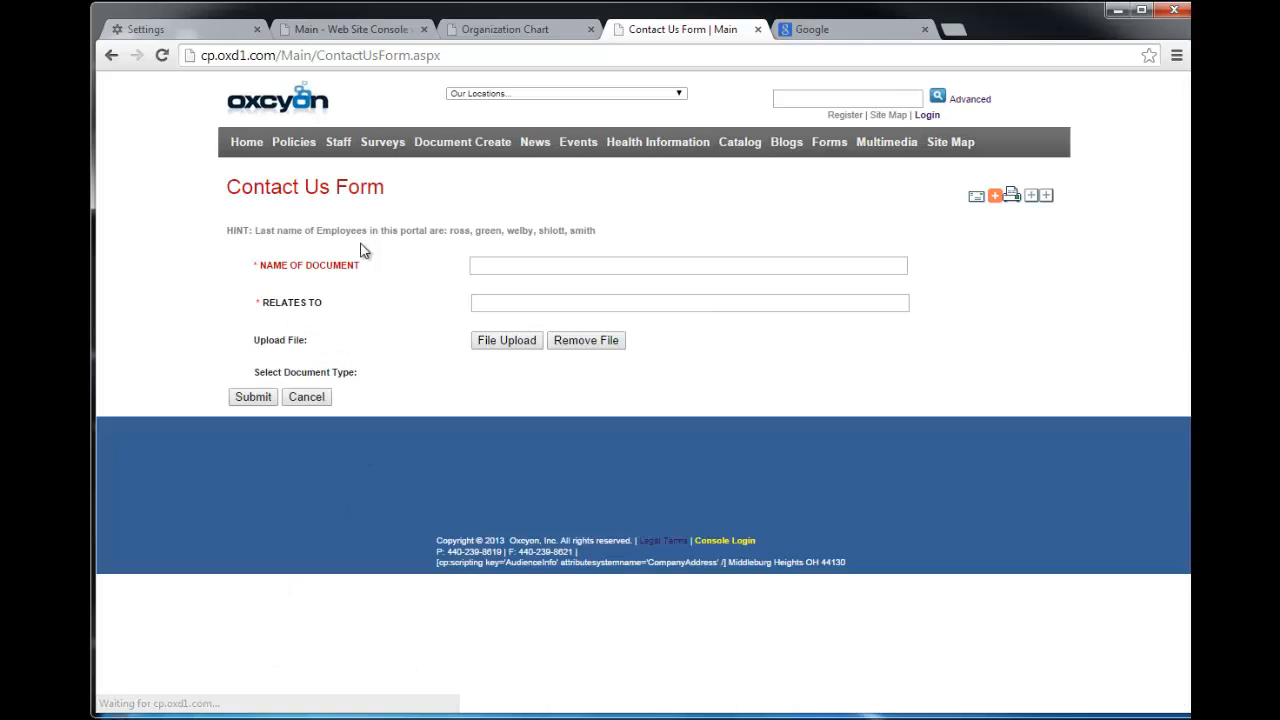